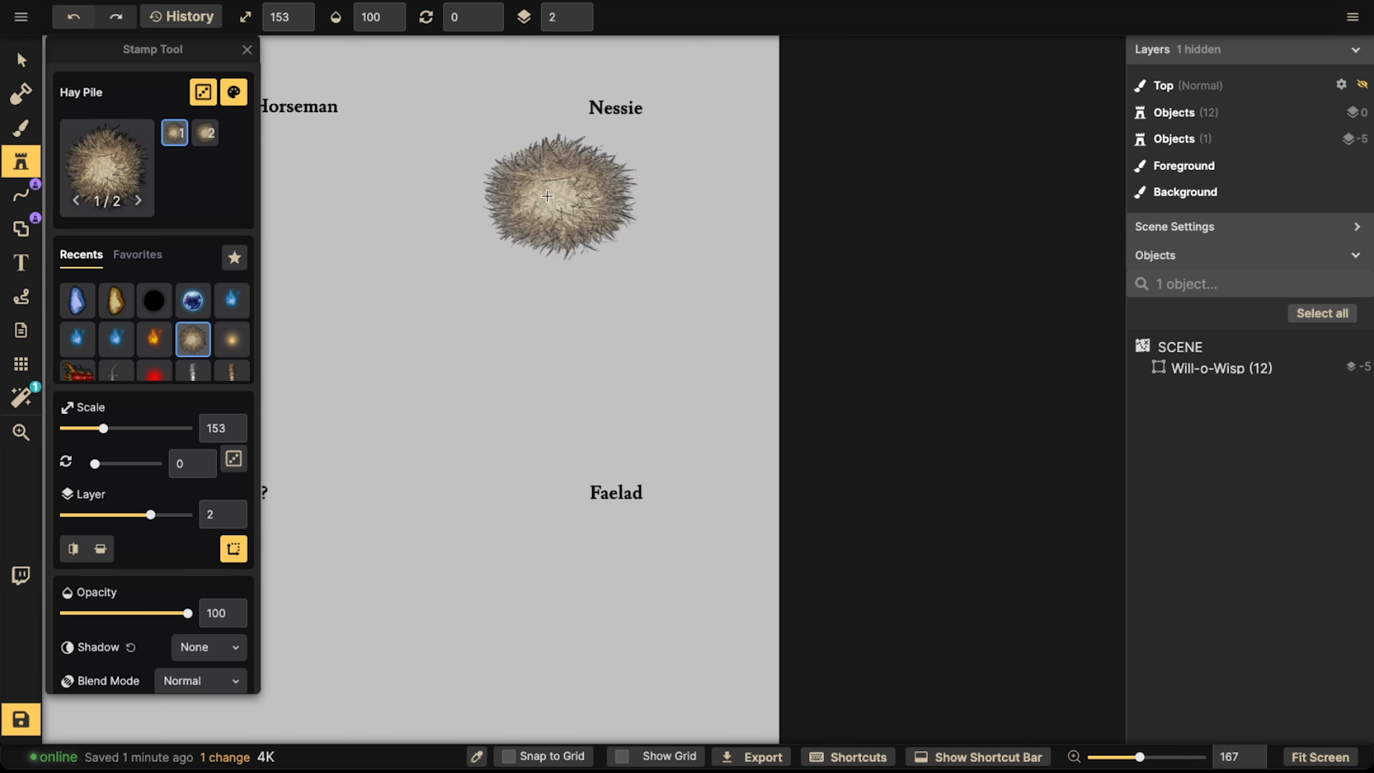
# - Place a Hay Pile stamp at scale 153 on layer 2 between the Nessie and Faelad labels and select it
pyautogui.scroll(2, 582, 322)
pyautogui.scroll(2, 603, 328)
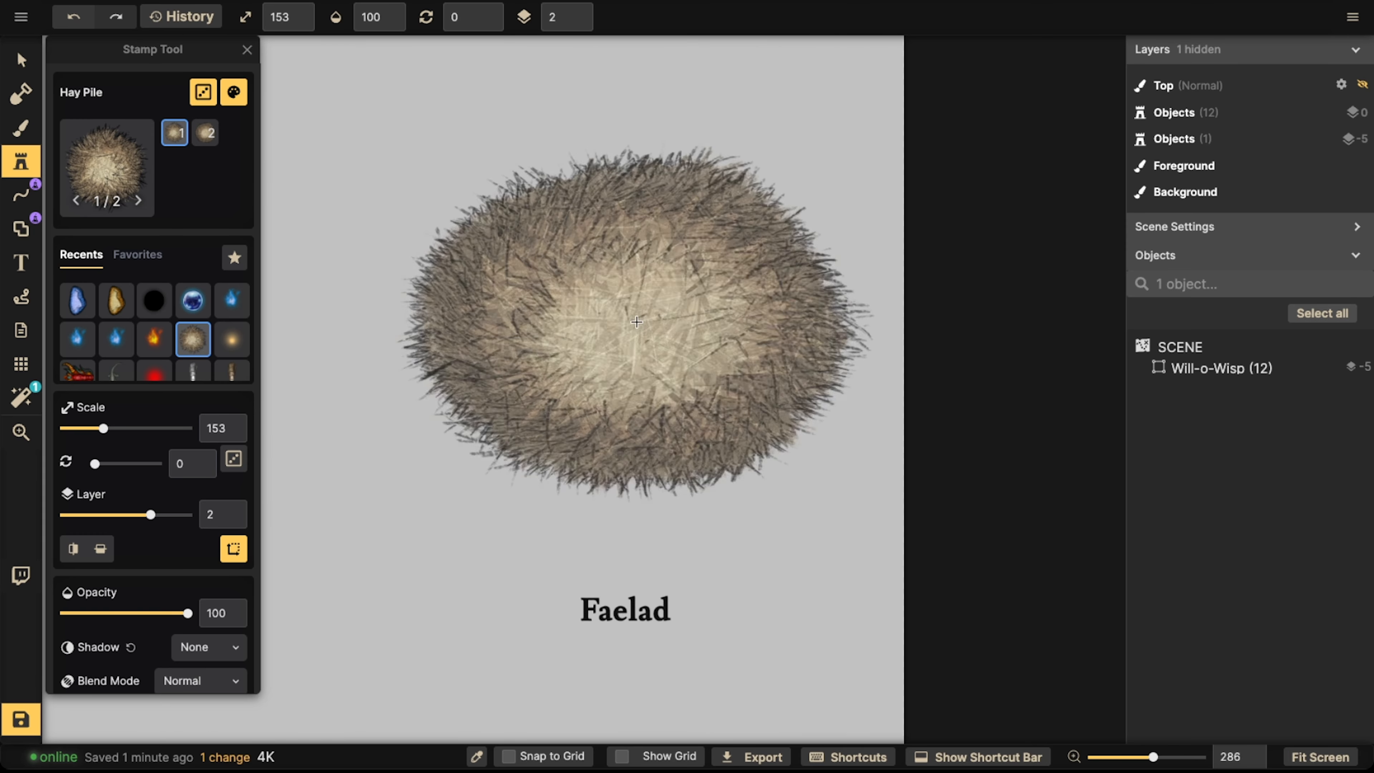
pyautogui.click(636, 321)
pyautogui.press('v')
pyautogui.click(684, 318)
pyautogui.scroll(2, 677, 308)
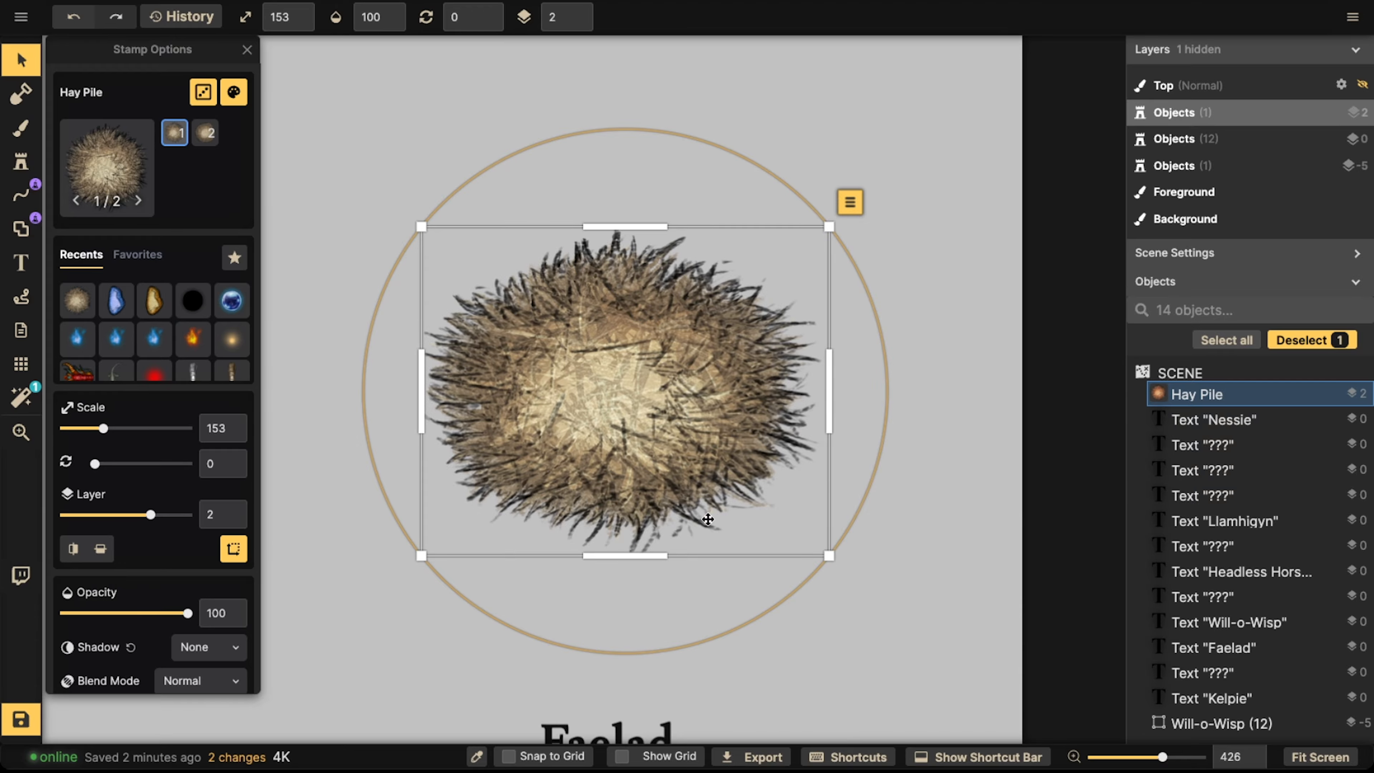
# - Position the hay pile as the creature's body, roughly midway between the Nessie and Faelad labels
pyautogui.moveTo(602, 373); pyautogui.dragTo(713, 355)
pyautogui.scroll(-3, 836, 417)
pyautogui.moveTo(736, 401); pyautogui.dragTo(694, 392)
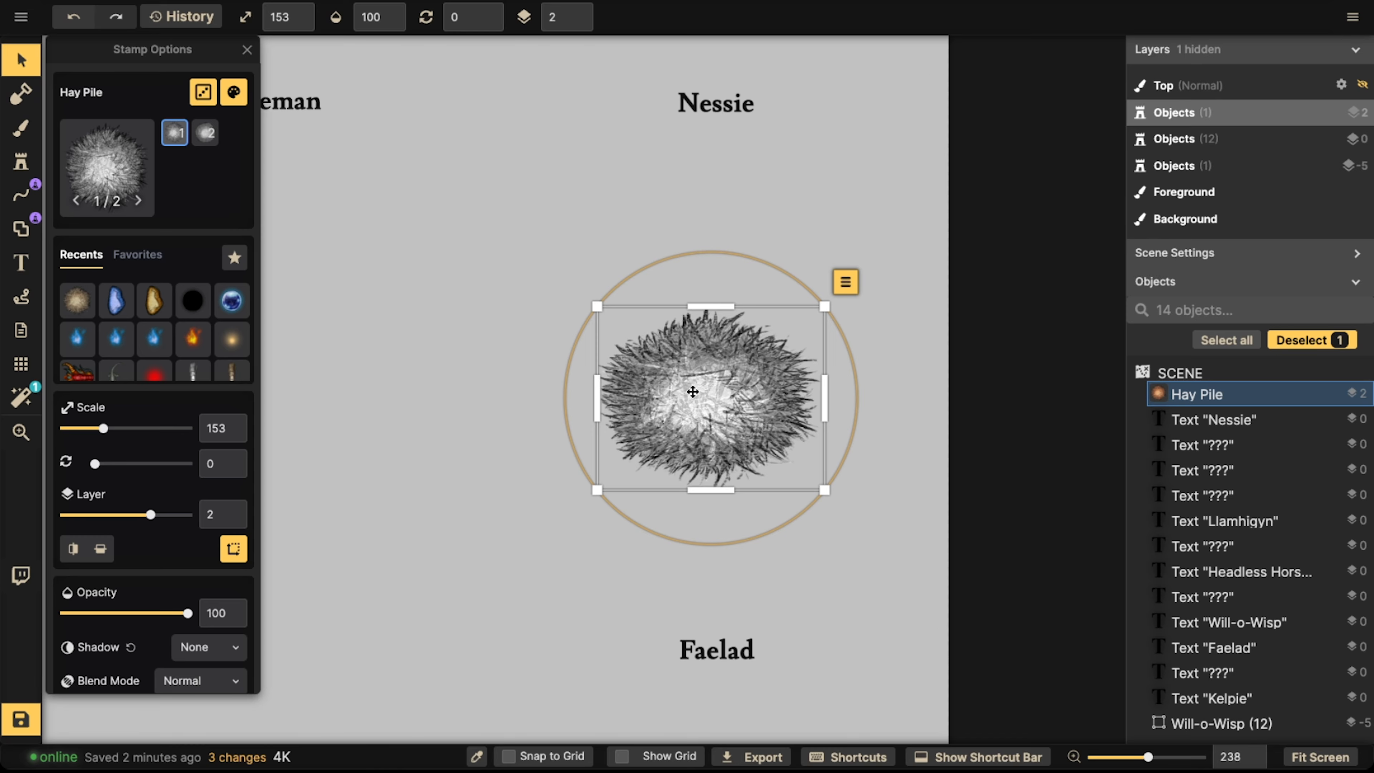
pyautogui.moveTo(665, 360); pyautogui.dragTo(696, 333)
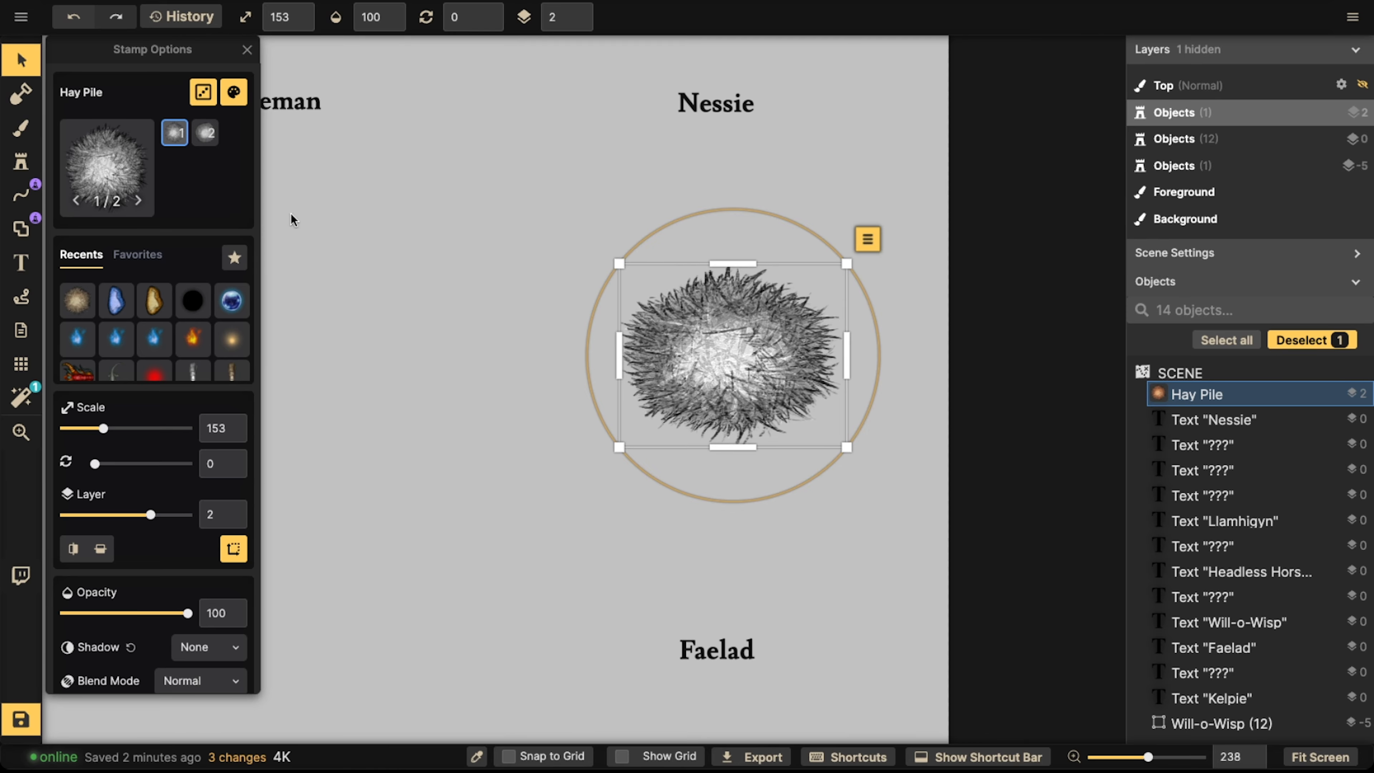
# - Duplicate the hay pile into three smaller copies forming a row of arm segments extending left from the body
pyautogui.scroll(3, 704, 334)
pyautogui.hotkey('ctrl', 'c')
pyautogui.hotkey('ctrl', 'v')
pyautogui.hotkey('ctrl', 'v')
pyautogui.hotkey('ctrl', 'v')
# - Add another hay pile copy at the arm's outer end as the palm, scaled down to 48
pyautogui.hotkey('ctrl', 'c')
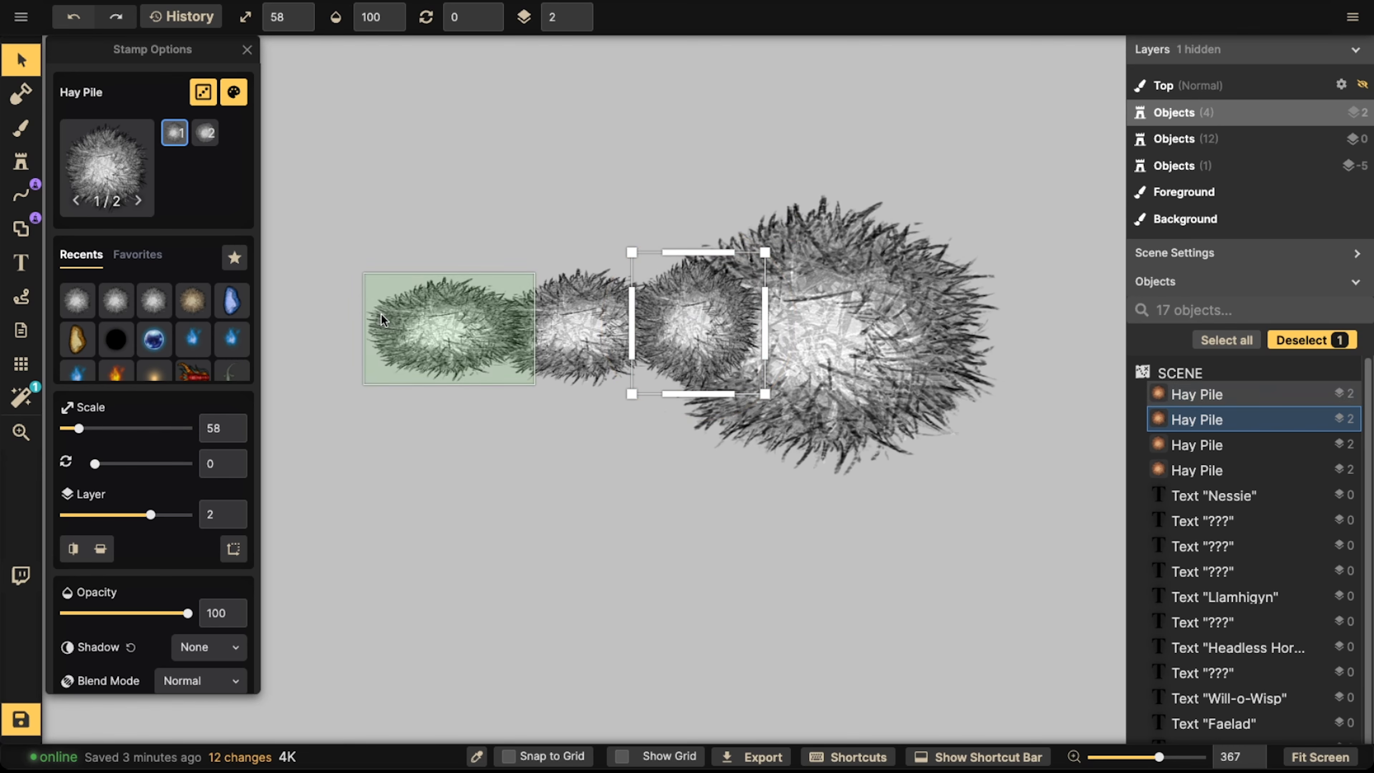
pyautogui.hotkey('ctrl', 'v')
pyautogui.moveTo(346, 320); pyautogui.dragTo(559, 378)
pyautogui.moveTo(559, 378)
pyautogui.mouseDown()
pyautogui.moveTo(483, 384)
pyautogui.moveTo(567, 379)
pyautogui.mouseUp()
pyautogui.press('[')
pyautogui.scroll(-2, 567, 380)
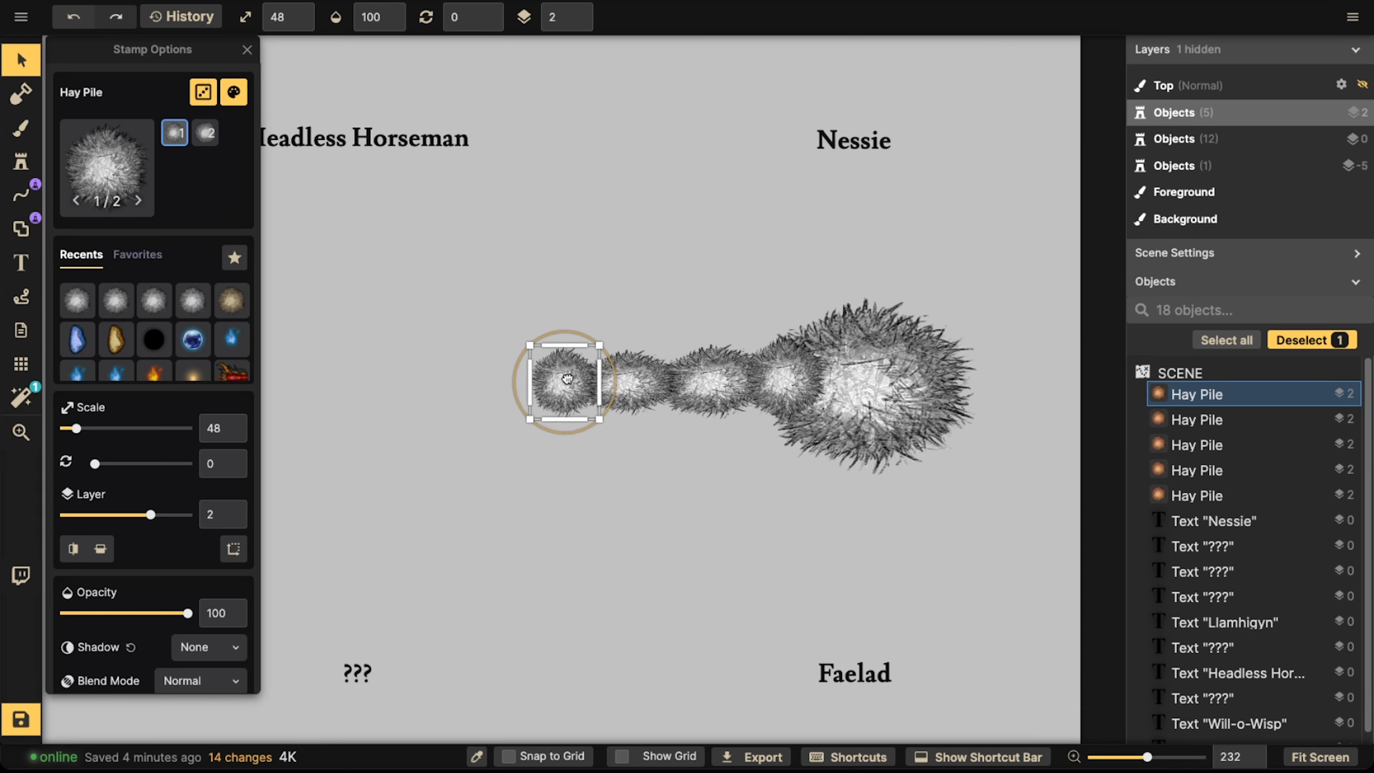
# - Add three flattened hay pile copies at scale 38, stacked along the palm's outer edge as fingers
pyautogui.scroll(5, 567, 380)
pyautogui.hotkey('ctrl', 'v')
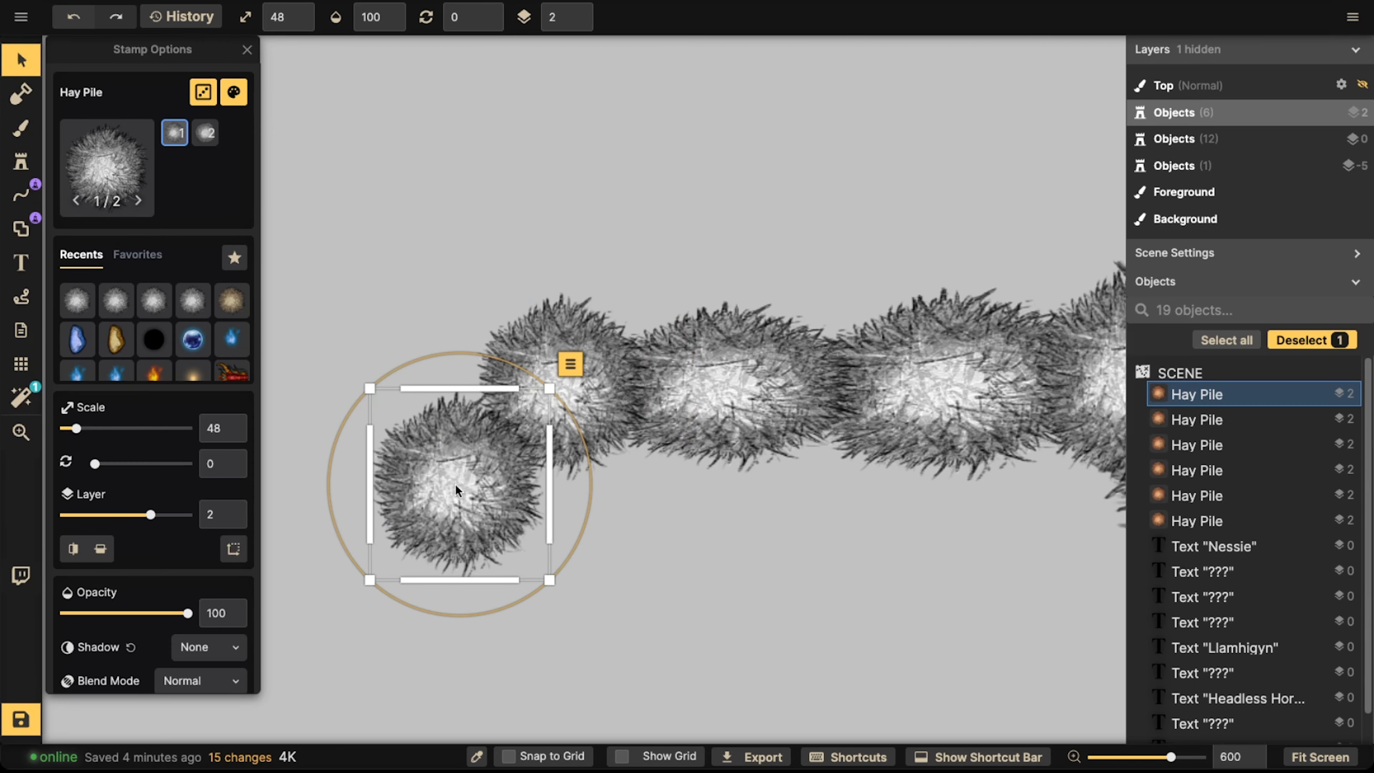
pyautogui.moveTo(459, 579); pyautogui.dragTo(463, 388)
pyautogui.hotkey('ctrl', 'v')
pyautogui.hotkey('ctrl', 'v')
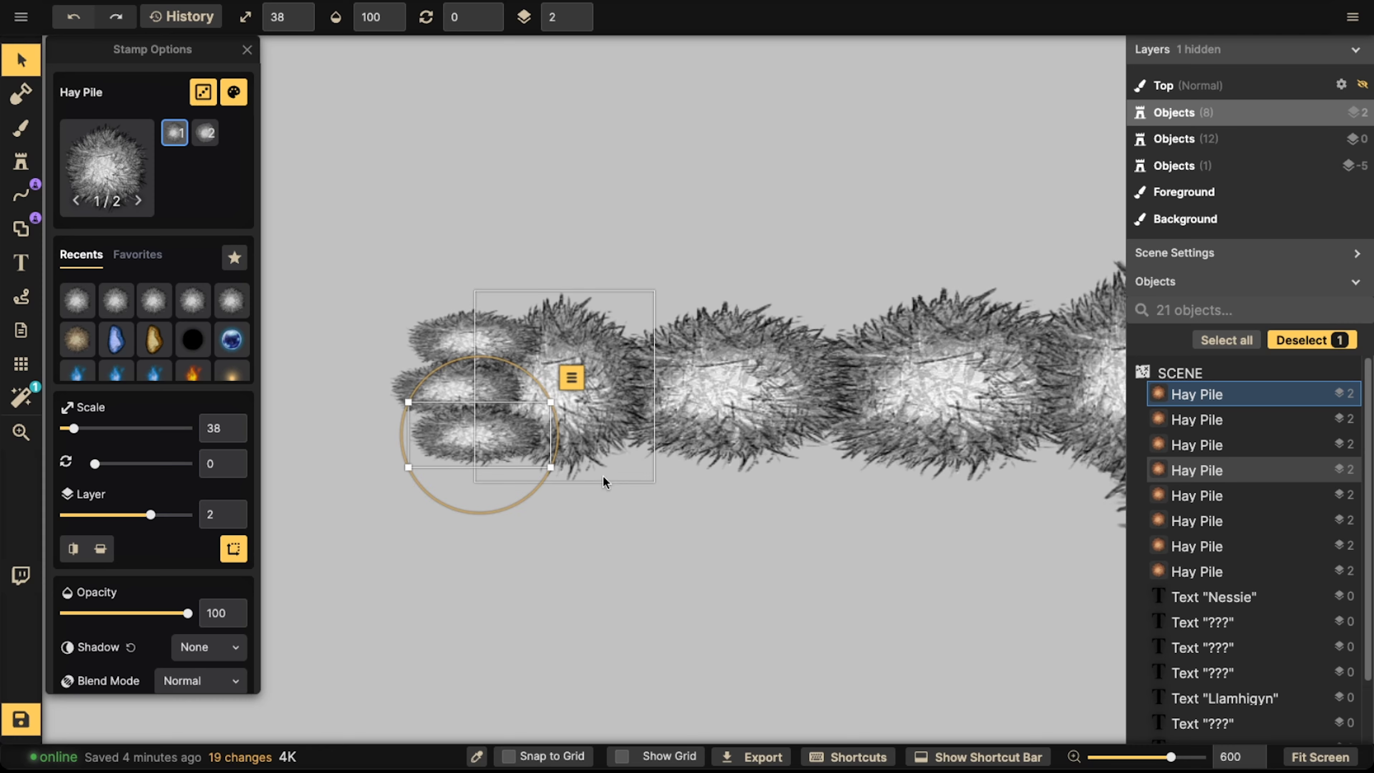
# - Paste another finger copy as the thumb, set its width to 74, and angle it against the palm's lower edge
pyautogui.hotkey('ctrl', 'v')
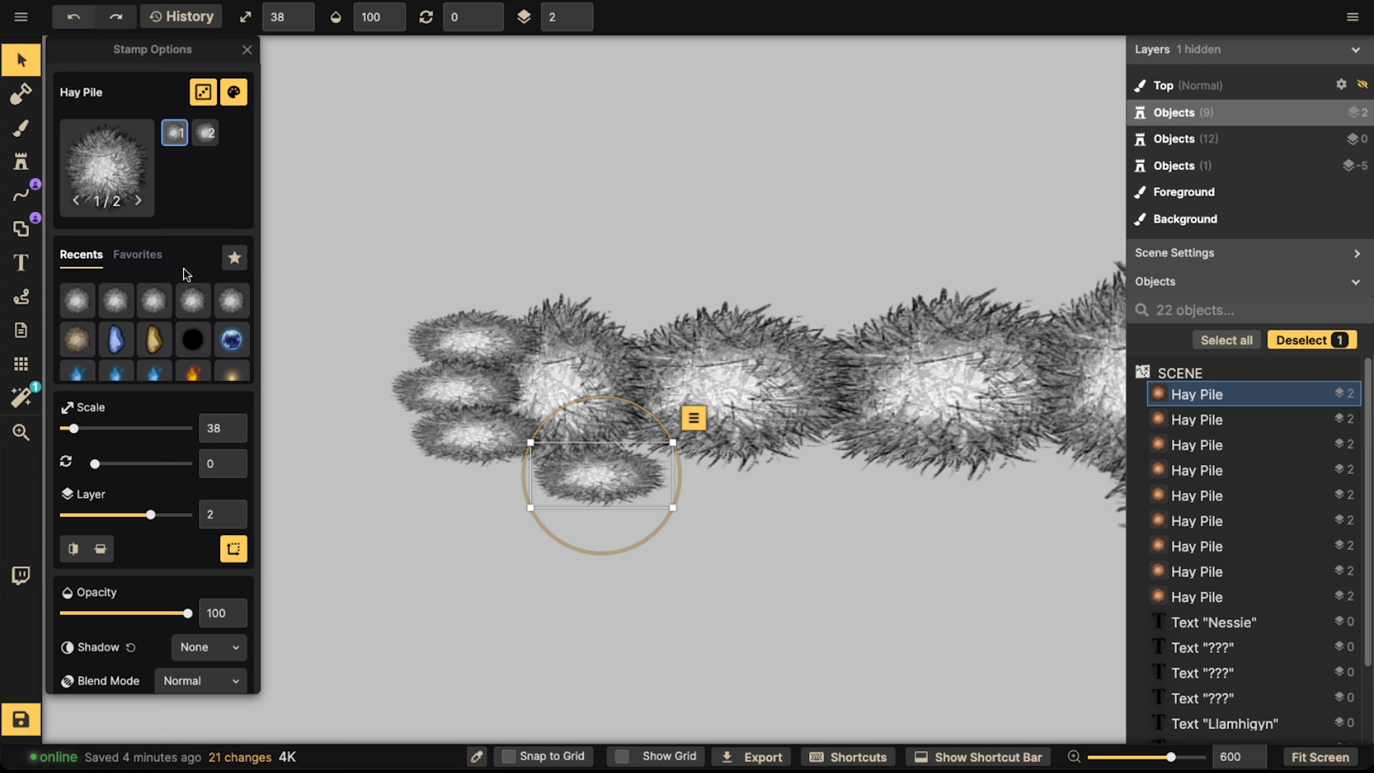
pyautogui.click(233, 548)
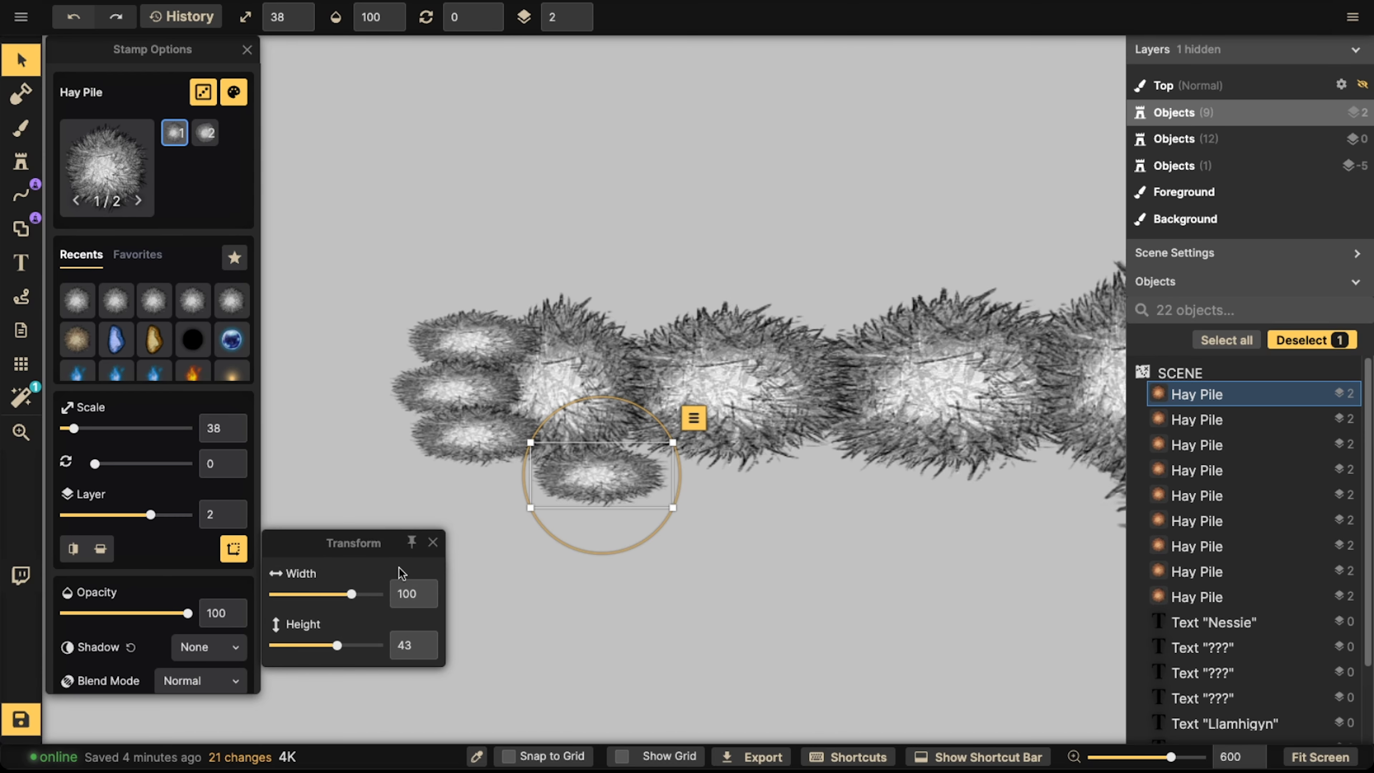
pyautogui.moveTo(351, 593); pyautogui.dragTo(347, 593)
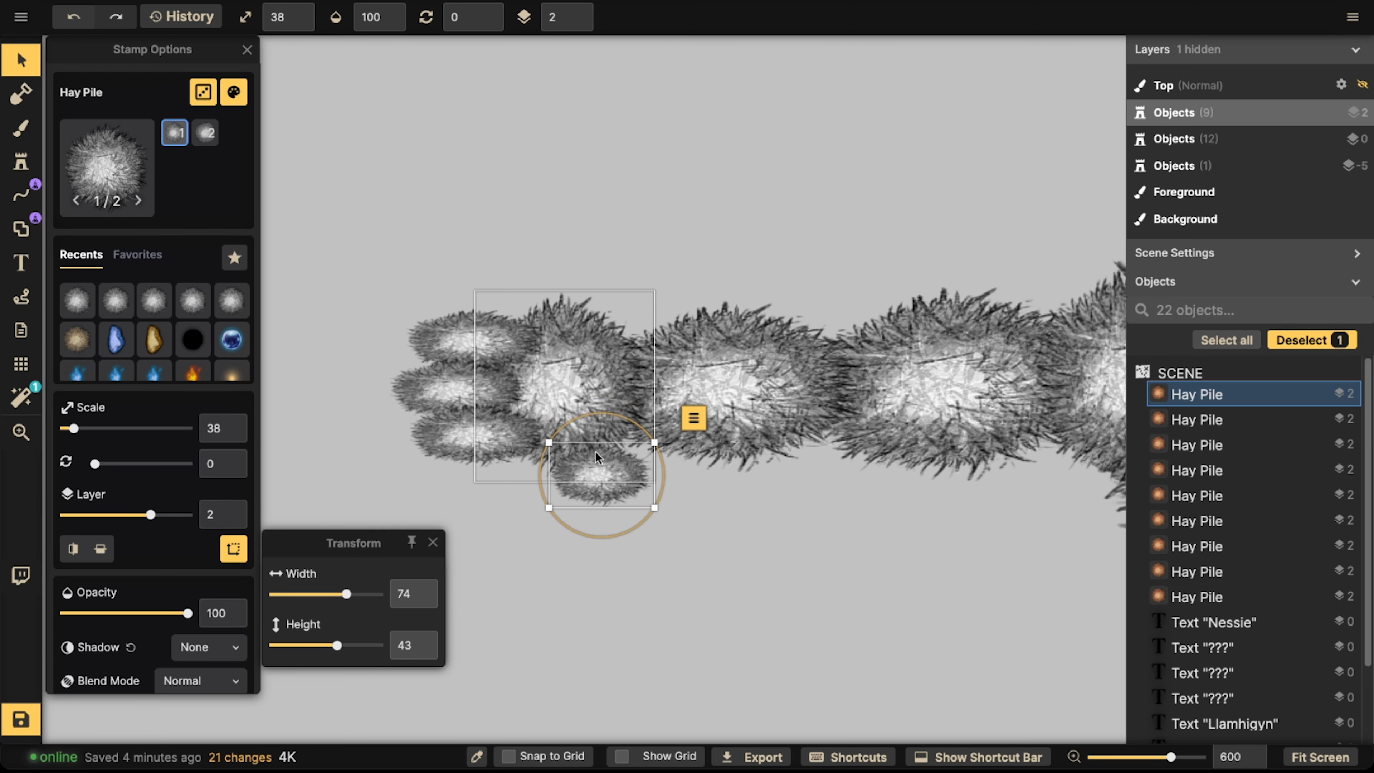
pyautogui.moveTo(595, 453); pyautogui.dragTo(530, 453)
pyautogui.scroll(-3, 540, 454)
pyautogui.scroll(-5, 520, 317)
pyautogui.click(523, 285)
pyautogui.moveTo(525, 283); pyautogui.dragTo(400, 309)
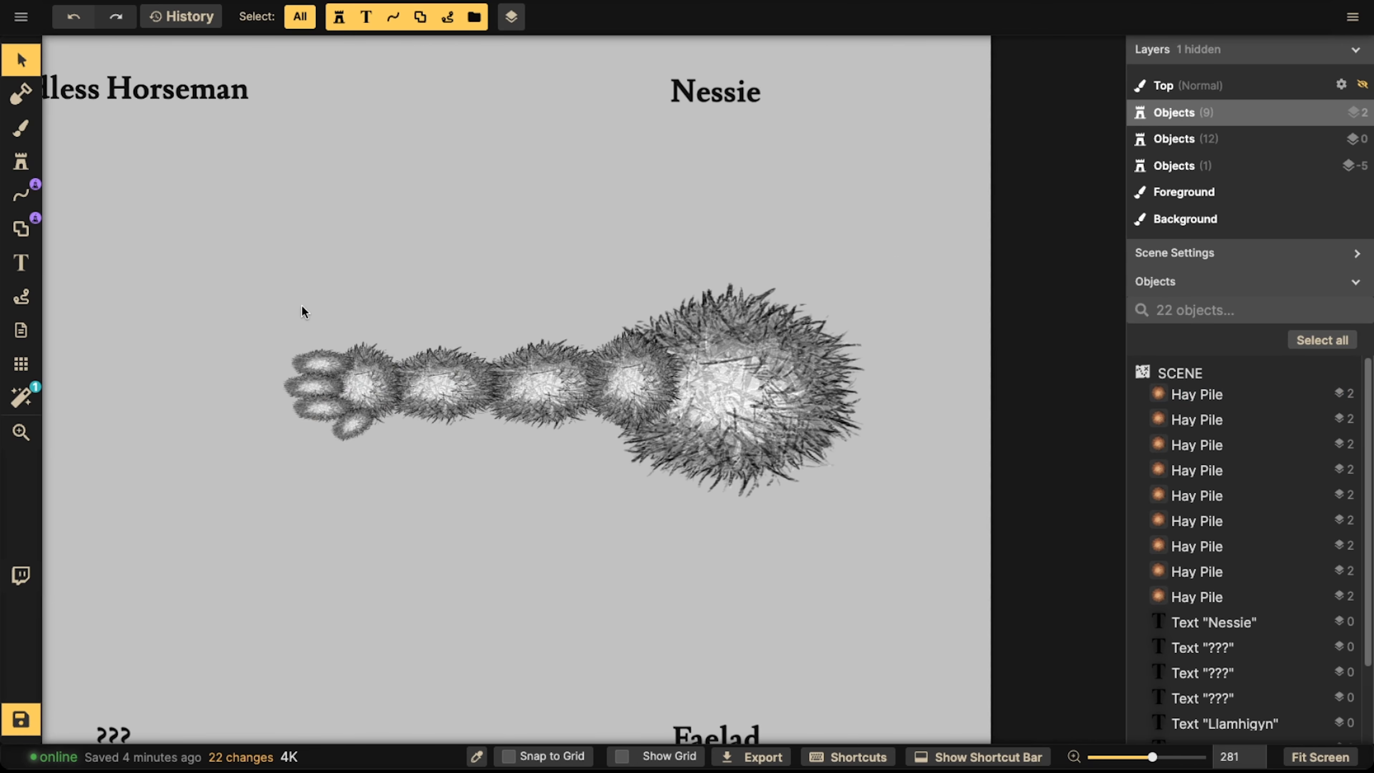
# - Select all nine hay piles and move the body and arm together further left on the canvas
pyautogui.moveTo(211, 253); pyautogui.dragTo(871, 517)
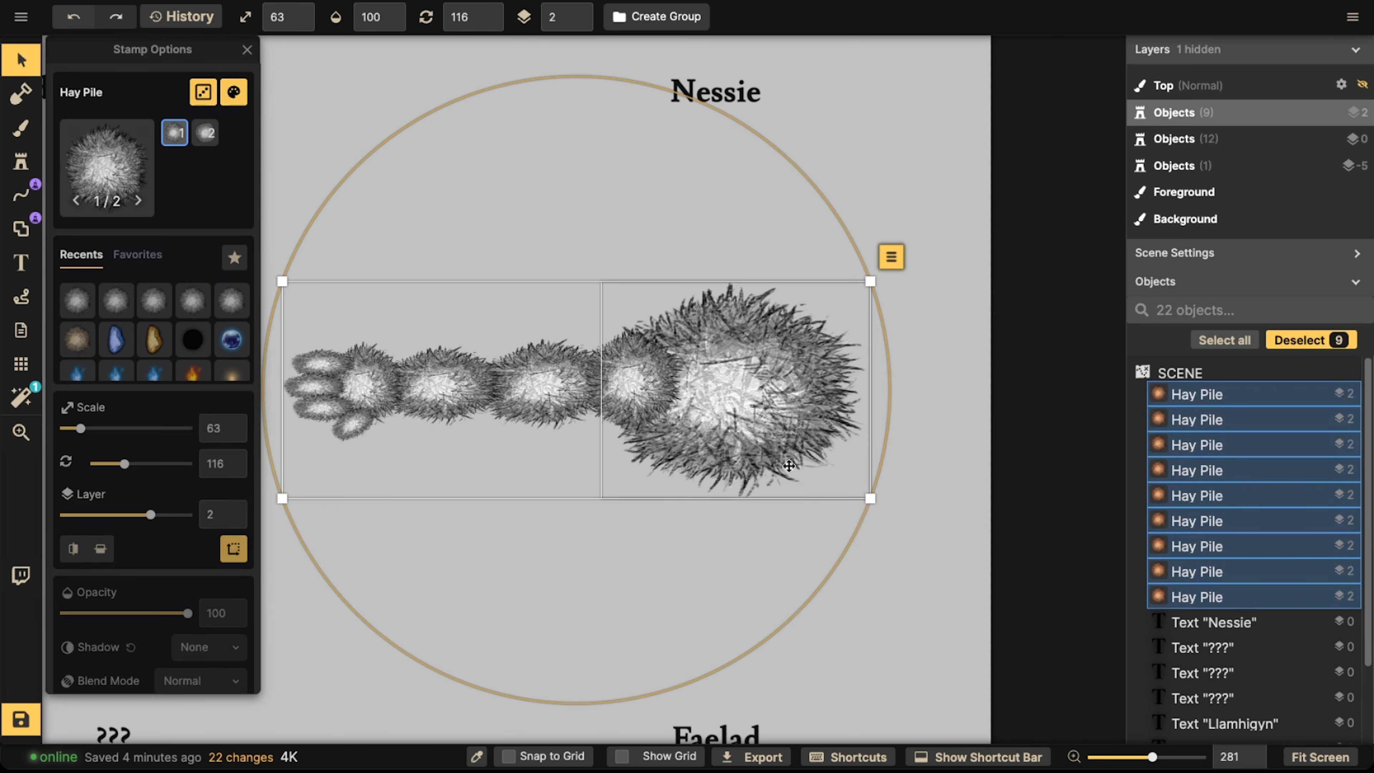
pyautogui.moveTo(741, 425); pyautogui.dragTo(664, 431)
pyautogui.scroll(-3, 664, 431)
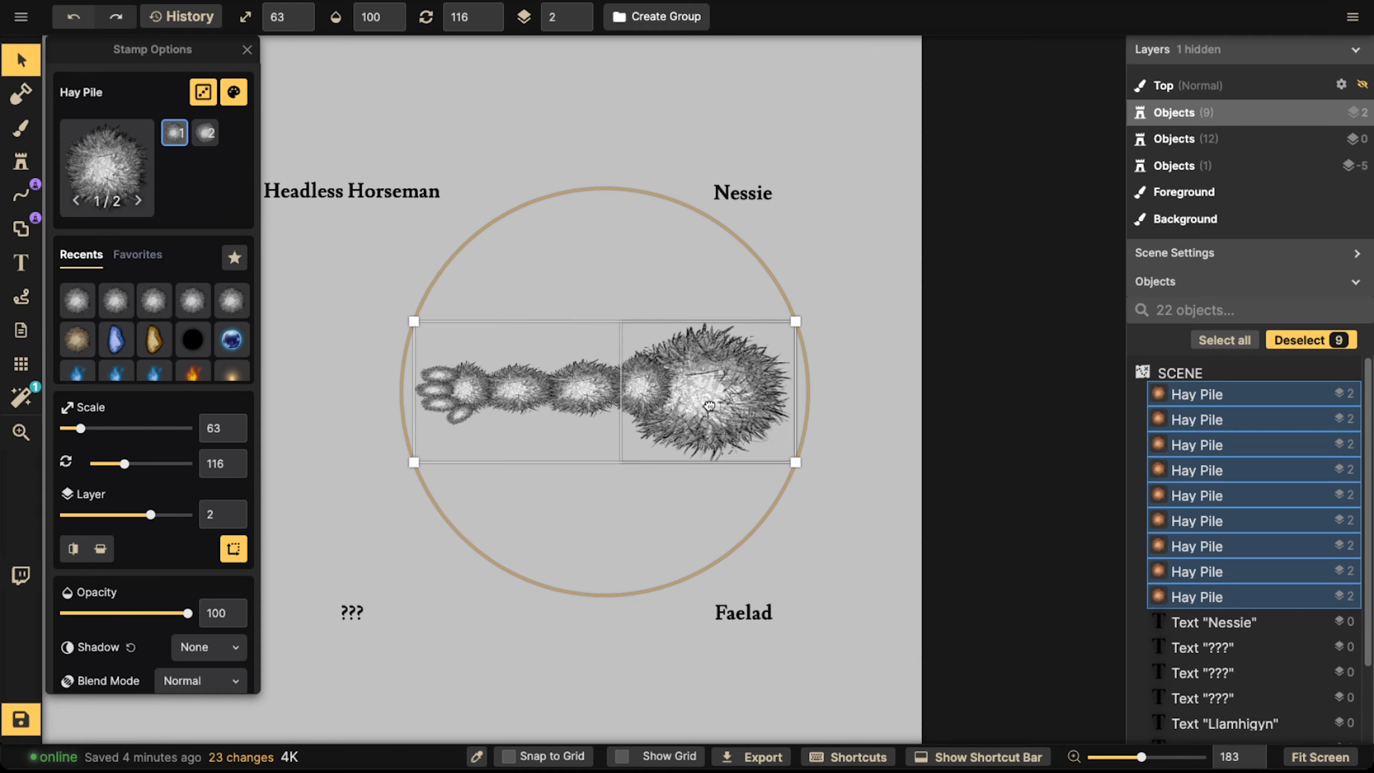
# - Nudge the large body pile and the hand's upper finger into a better fit with their neighbouring pieces
pyautogui.click(760, 394)
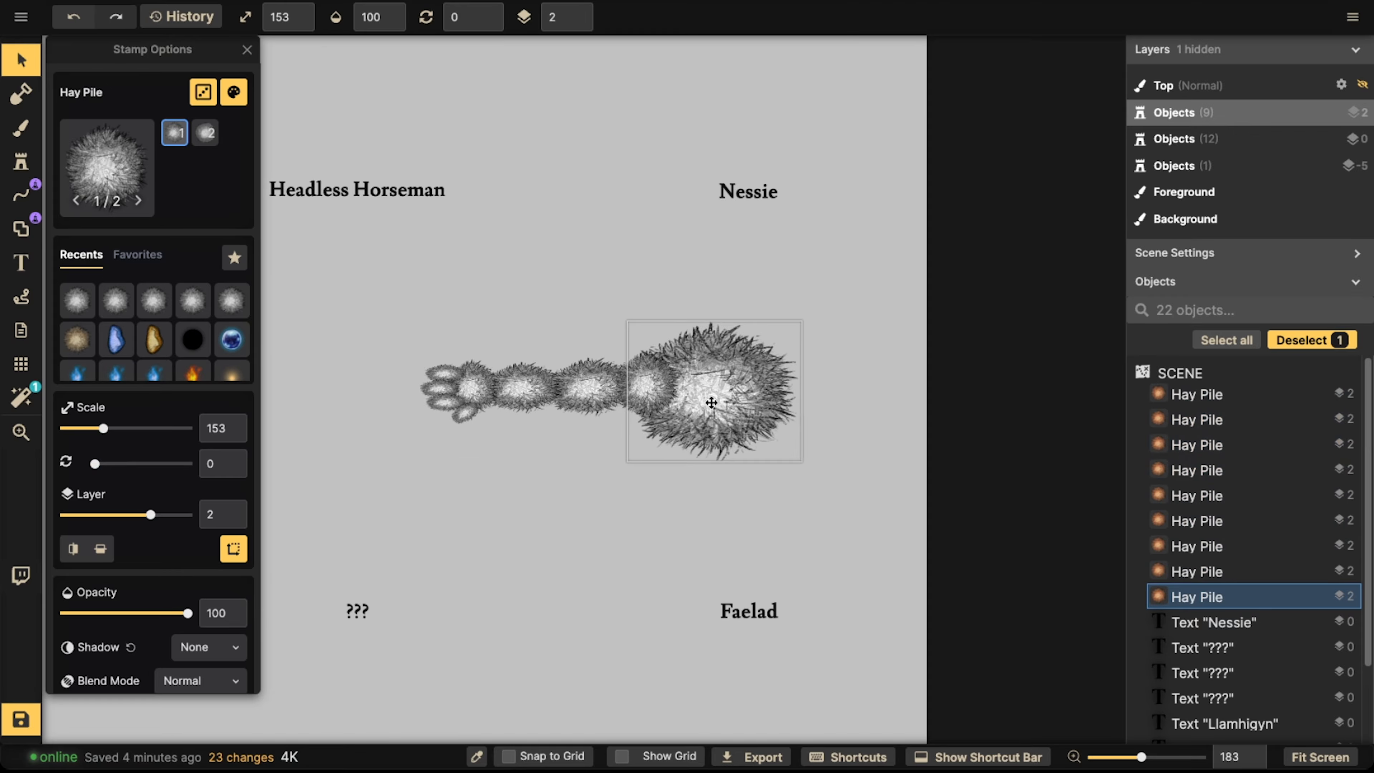
pyautogui.scroll(3, 566, 423)
pyautogui.click(565, 423)
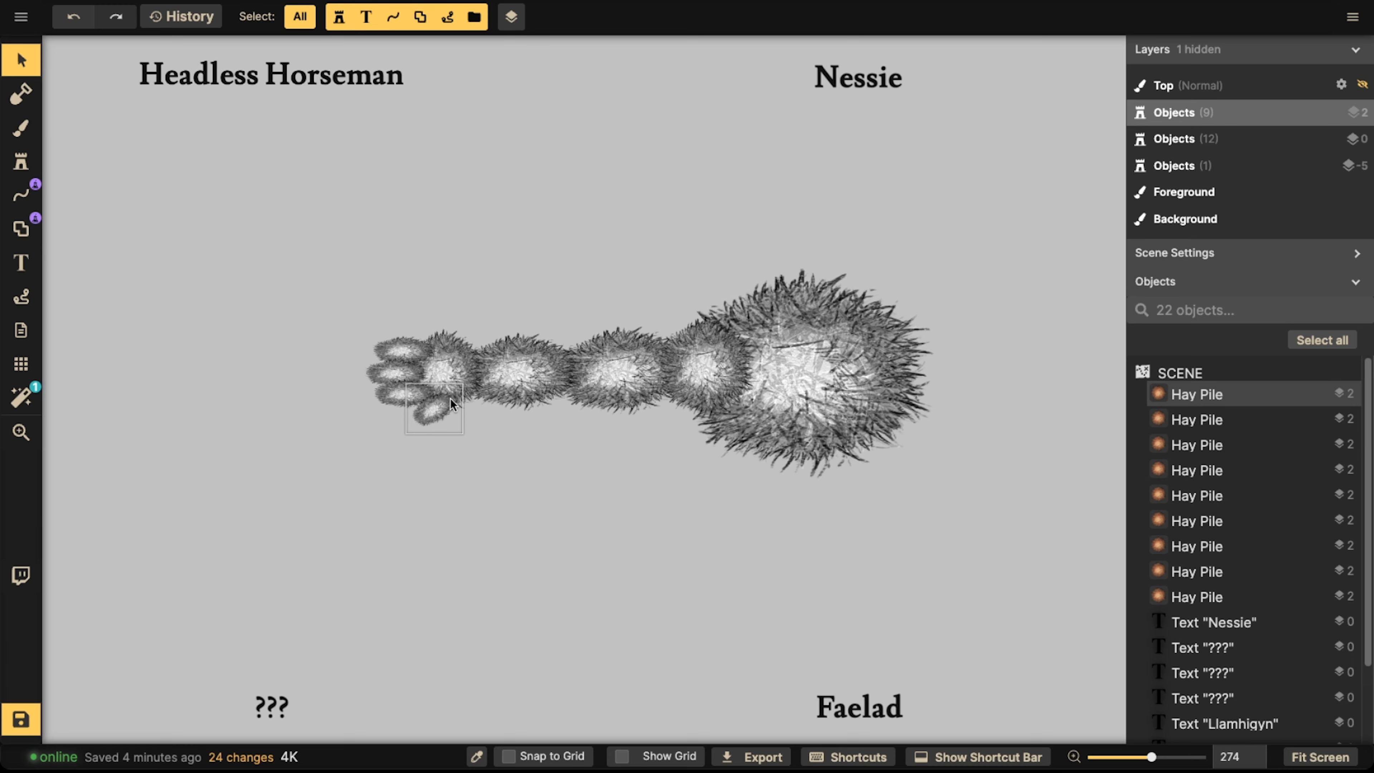
pyautogui.scroll(5, 432, 406)
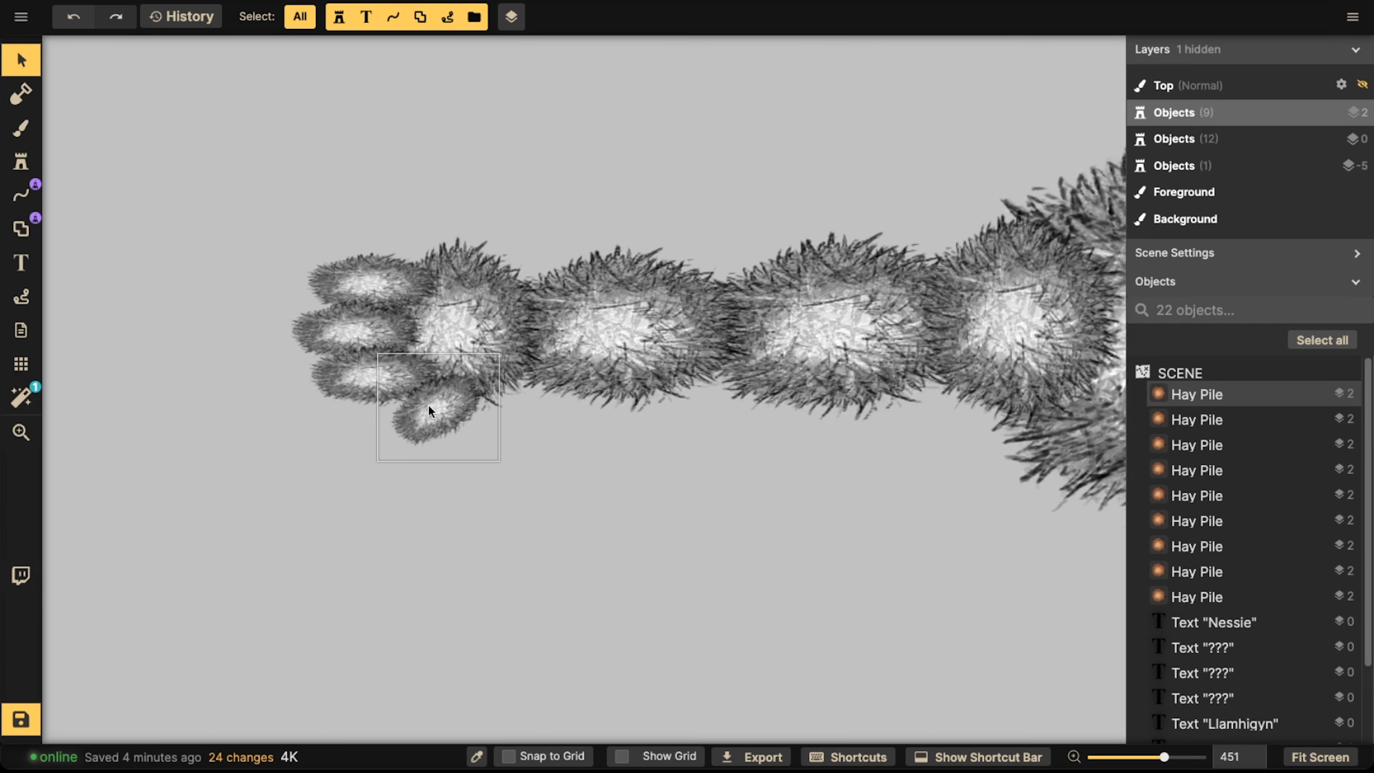
pyautogui.click(453, 325)
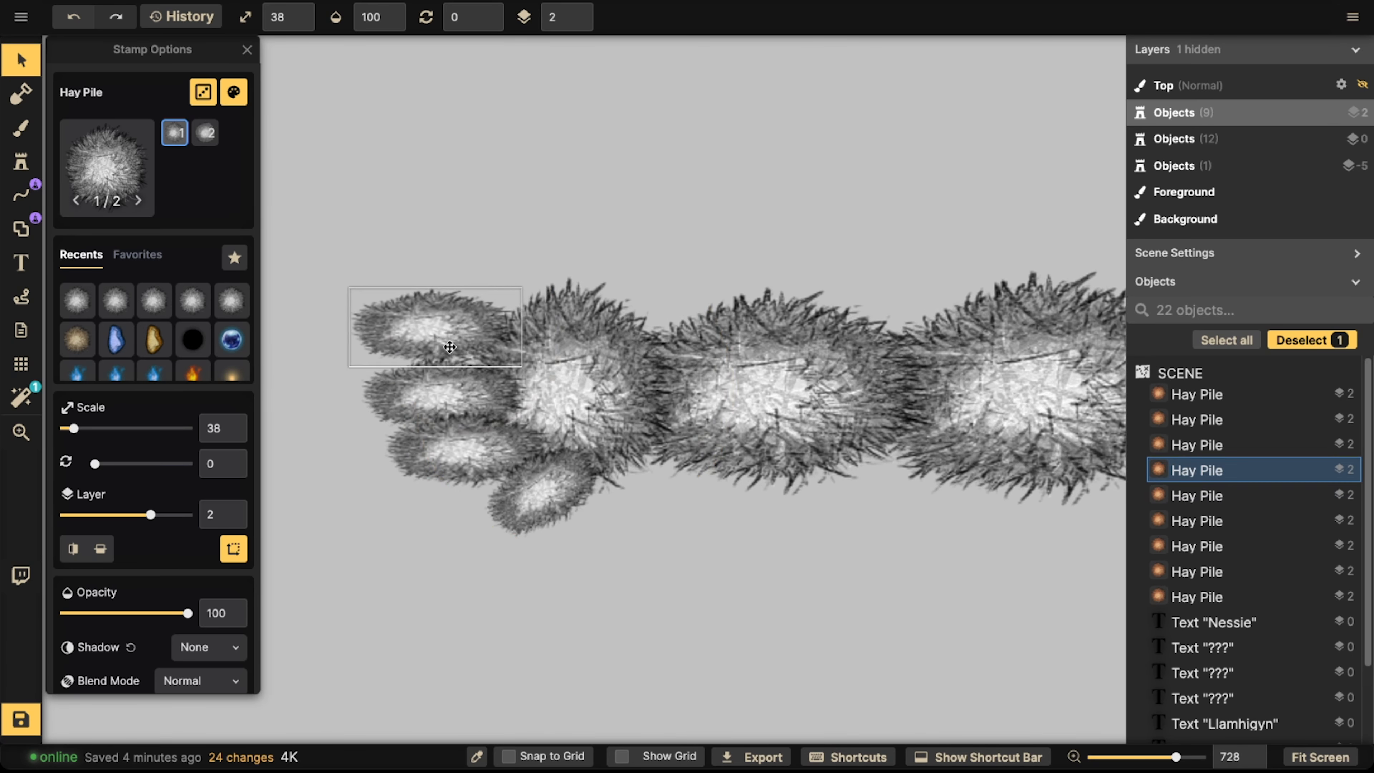
# - Duplicate the palm hay pile and lay the copy directly over the original palm
pyautogui.click(598, 384)
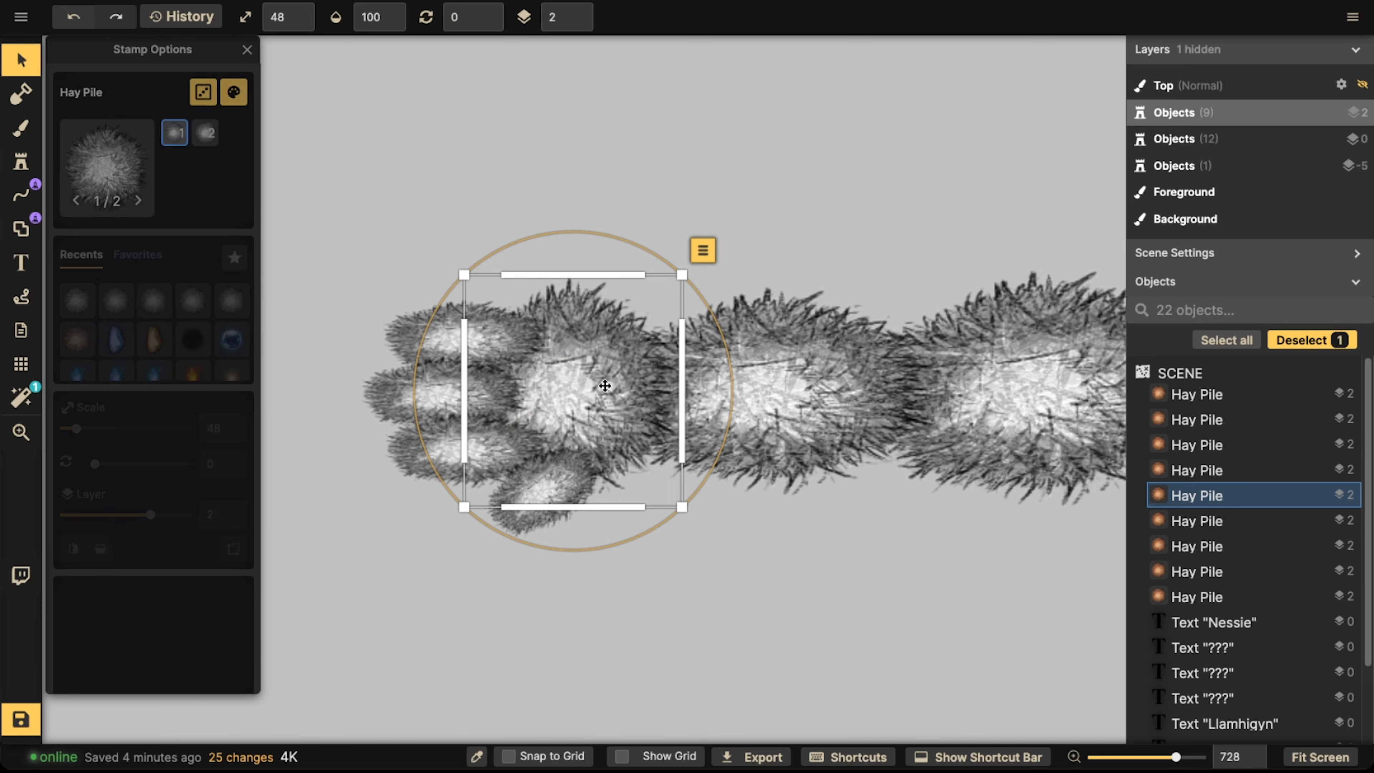
pyautogui.hotkey('ctrl', 'c')
pyautogui.hotkey('ctrl', 'v')
pyautogui.moveTo(617, 208); pyautogui.dragTo(571, 377)
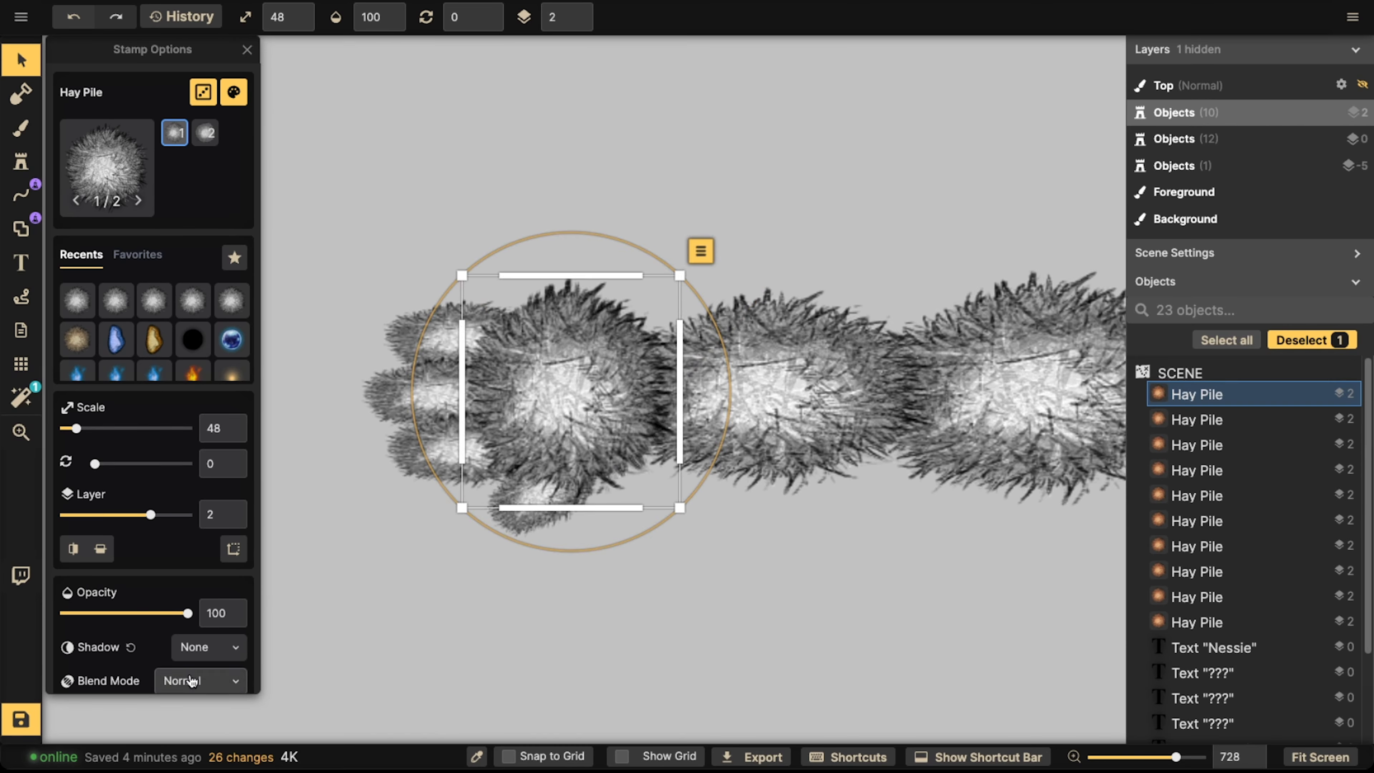
# - Set the palm copy's blend mode to Lighten and nudge it slightly toward the fingers
pyautogui.scroll(-1, 149, 541)
pyautogui.click(184, 630)
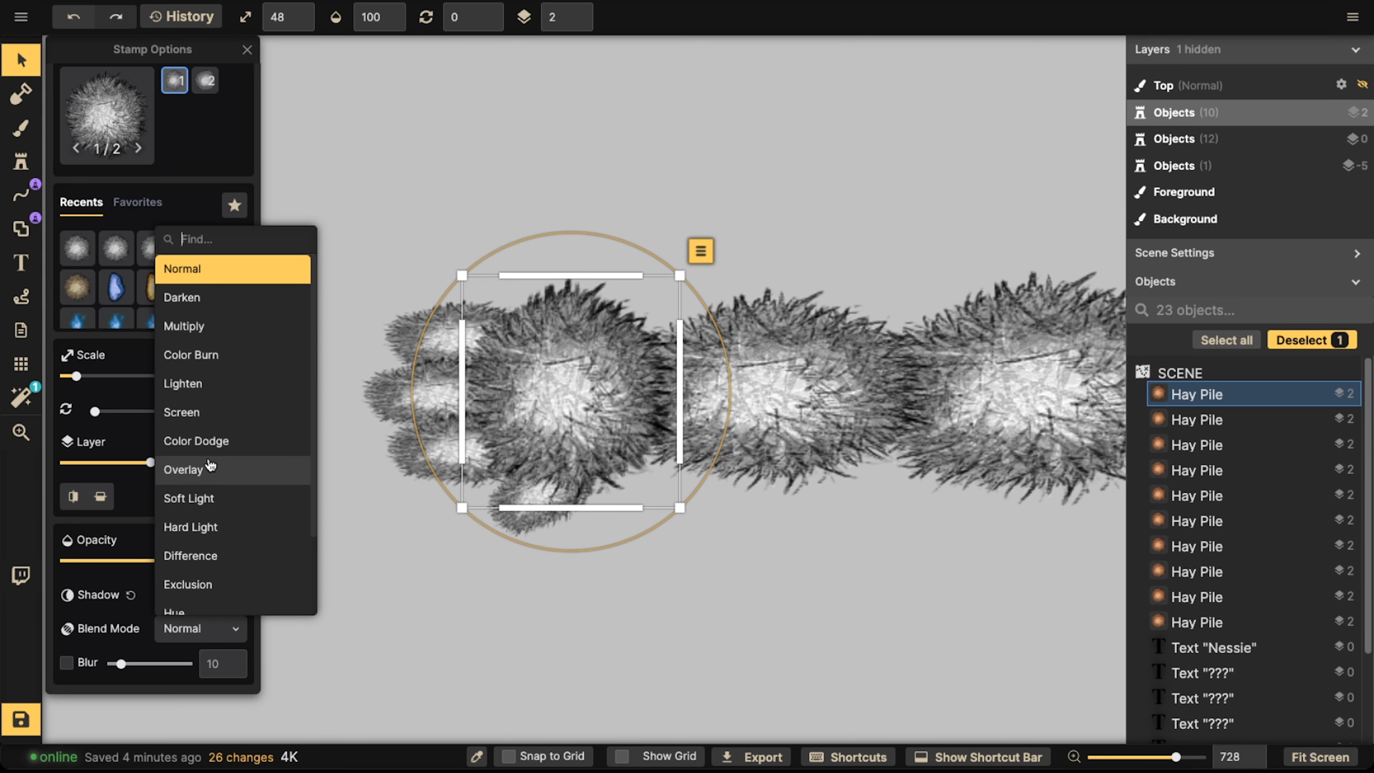
pyautogui.click(242, 384)
pyautogui.moveTo(561, 381)
pyautogui.mouseDown()
pyautogui.moveTo(724, 377)
pyautogui.moveTo(559, 383)
pyautogui.mouseUp()
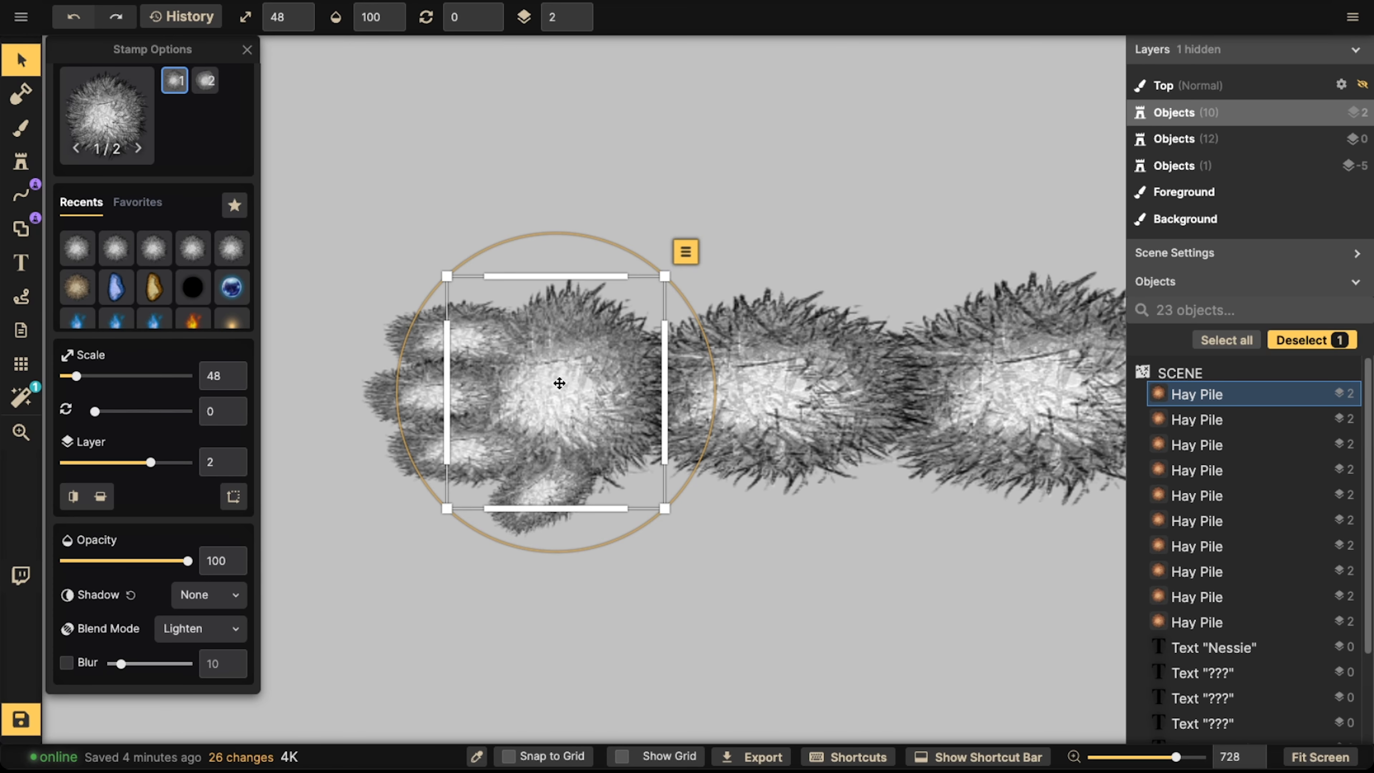
# - Fine-tune the positions of the two middle arm segments between the hand and the shoulder
pyautogui.scroll(-5, 425, 276)
pyautogui.click(399, 242)
pyautogui.moveTo(391, 241); pyautogui.dragTo(545, 390)
pyautogui.click(380, 217)
pyautogui.moveTo(485, 301); pyautogui.dragTo(438, 313)
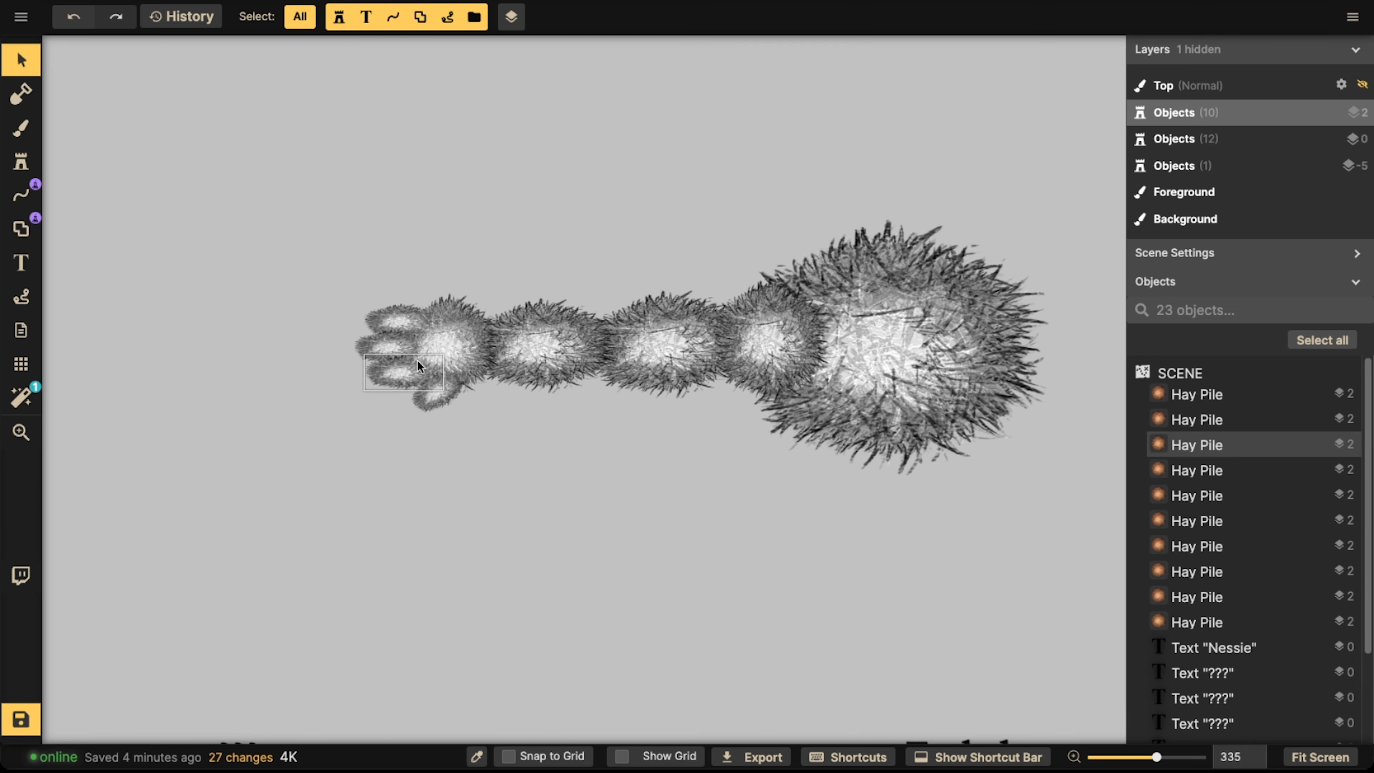
pyautogui.click(566, 319)
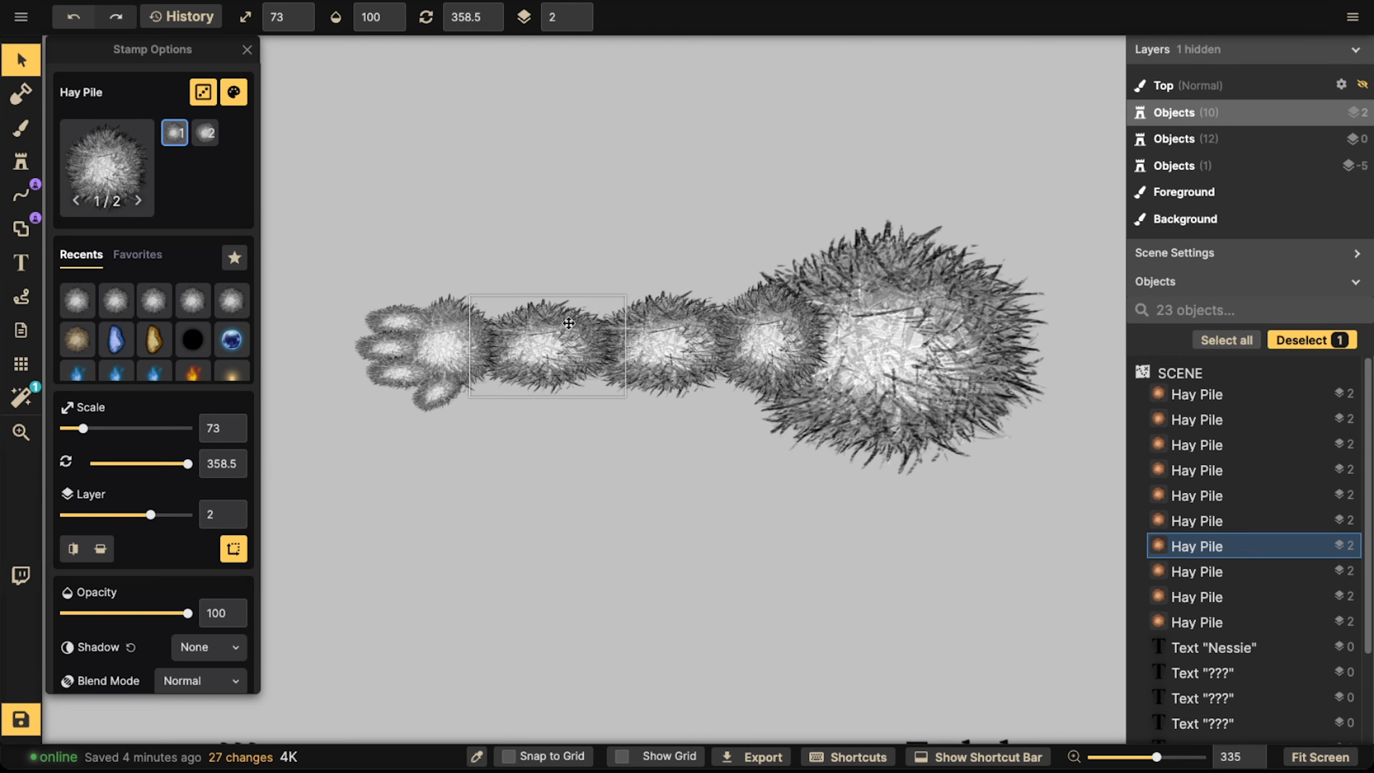
pyautogui.click(671, 341)
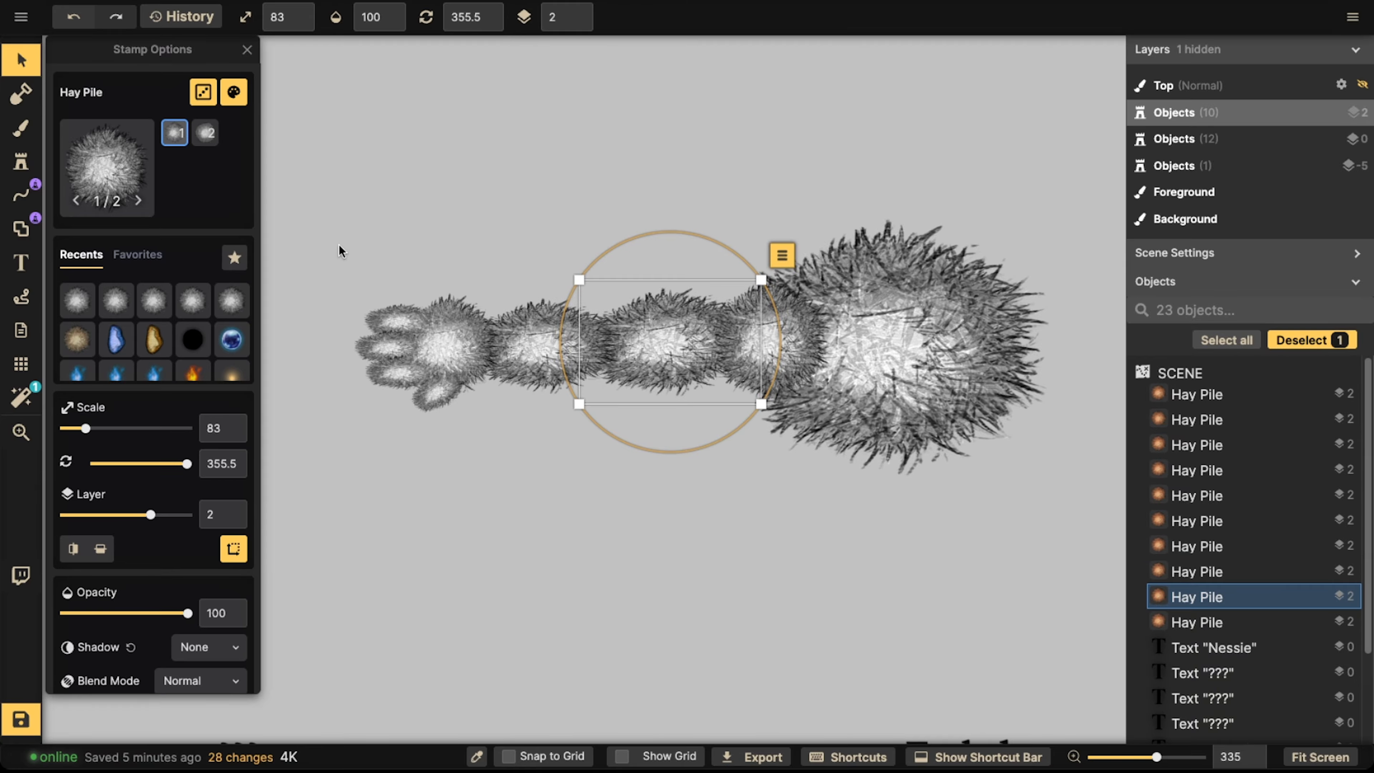
# - Nudge the hand's six hay piles together and group them under the name "Hand"
pyautogui.moveTo(339, 250); pyautogui.dragTo(454, 417)
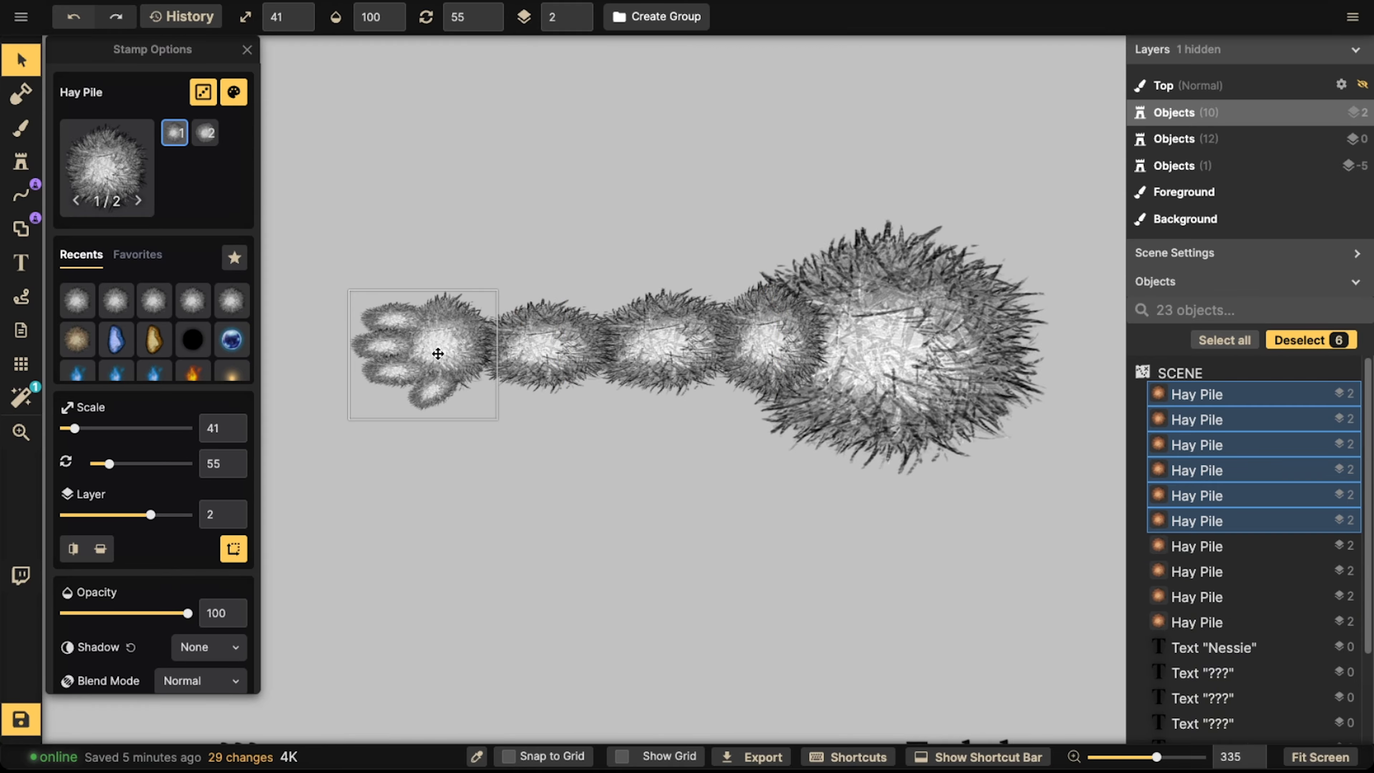
pyautogui.moveTo(438, 353); pyautogui.dragTo(437, 354)
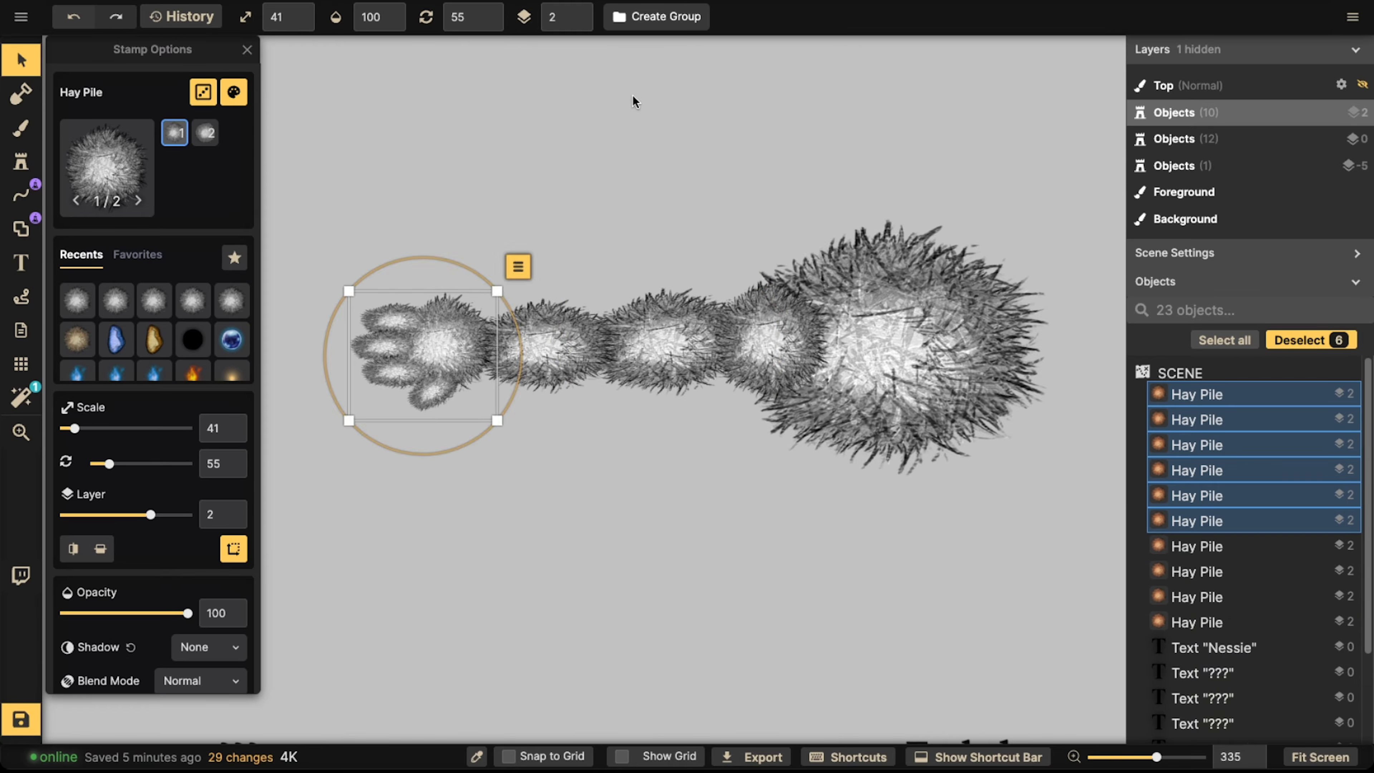
pyautogui.click(511, 275)
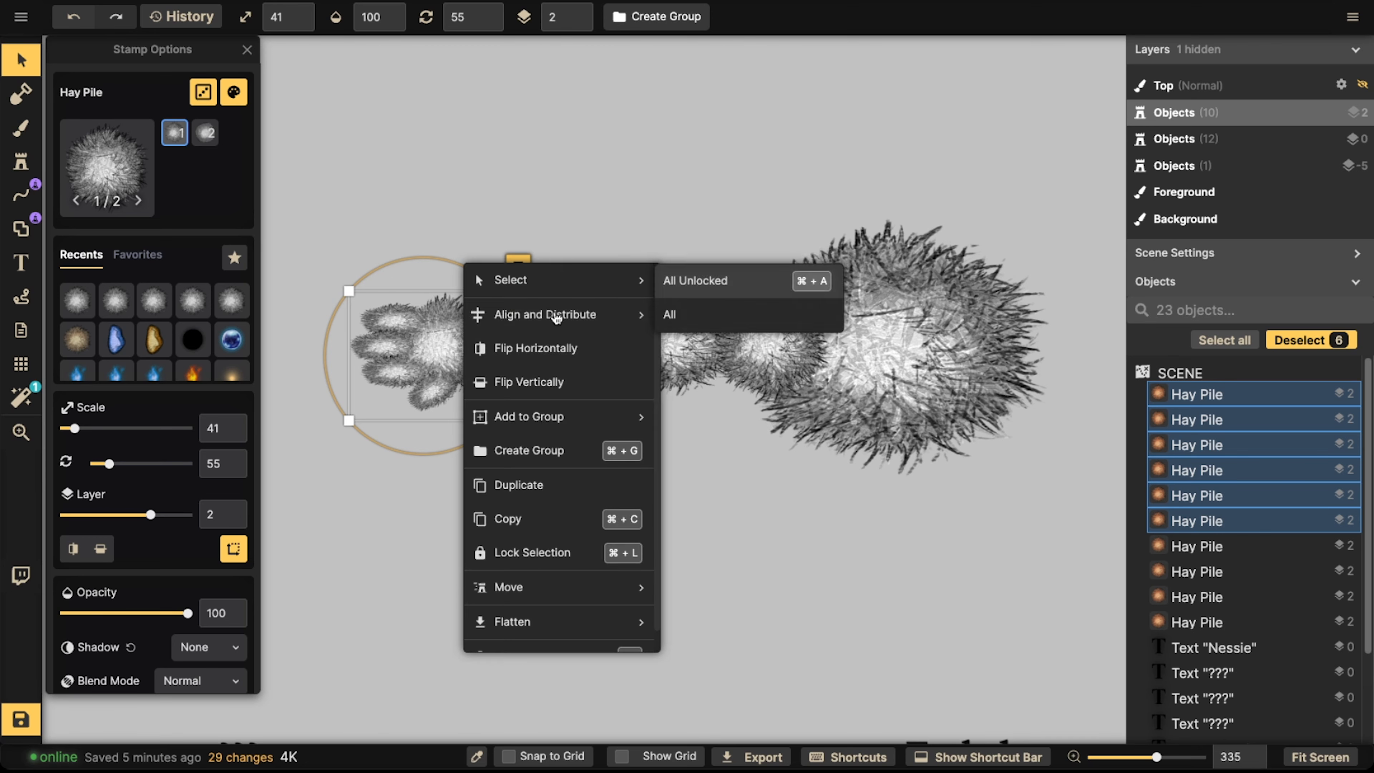
pyautogui.click(545, 459)
pyautogui.write('Hand')
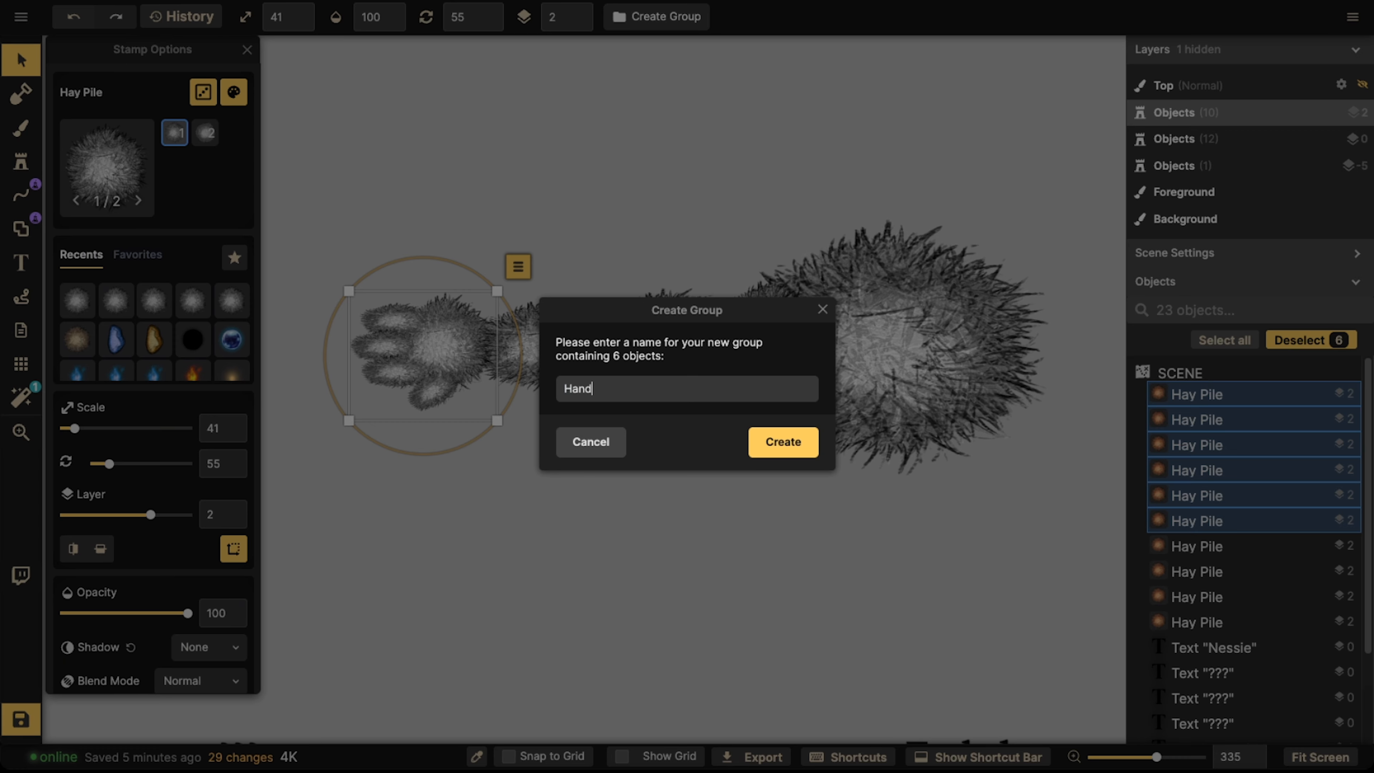
pyautogui.click(791, 452)
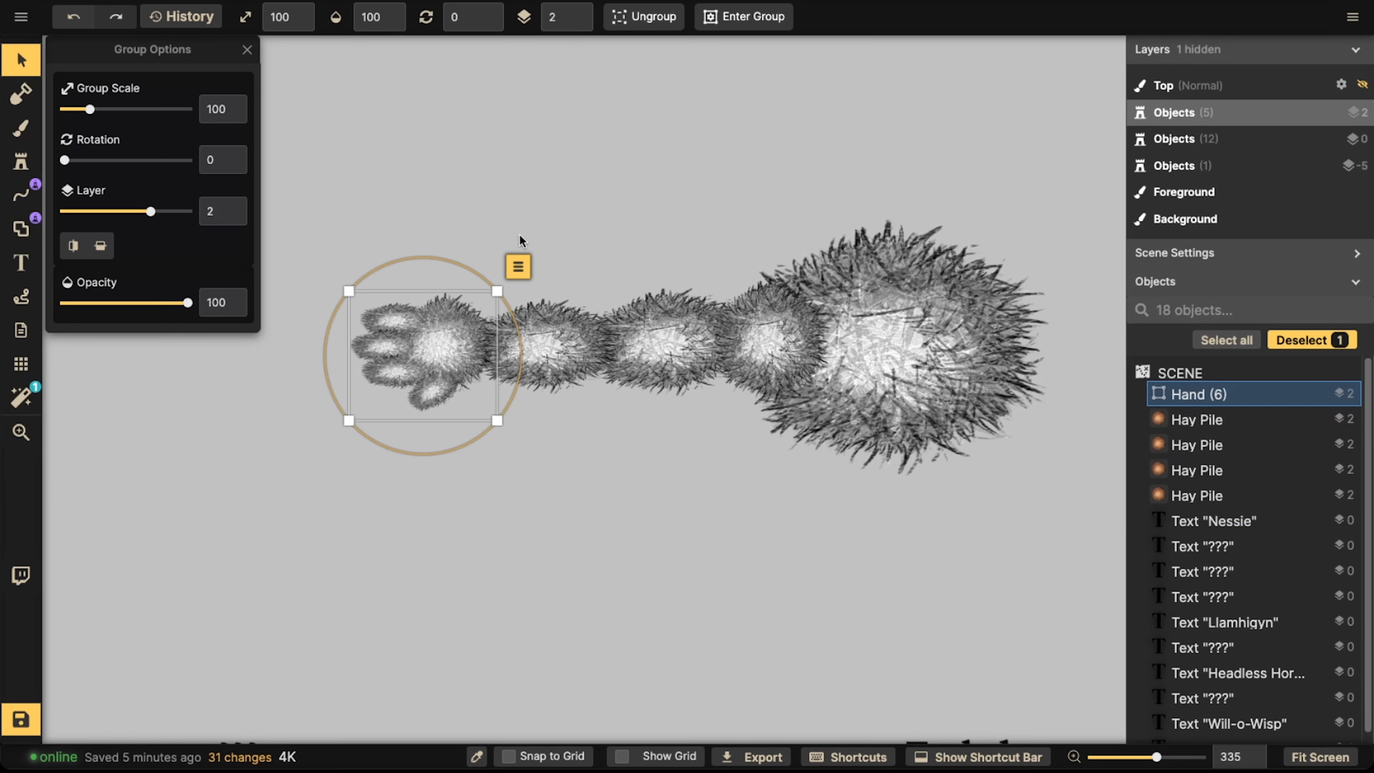
# - Group the Hand group and the three arm hay piles under the name "Right Arm"
pyautogui.scroll(-2, 812, 331)
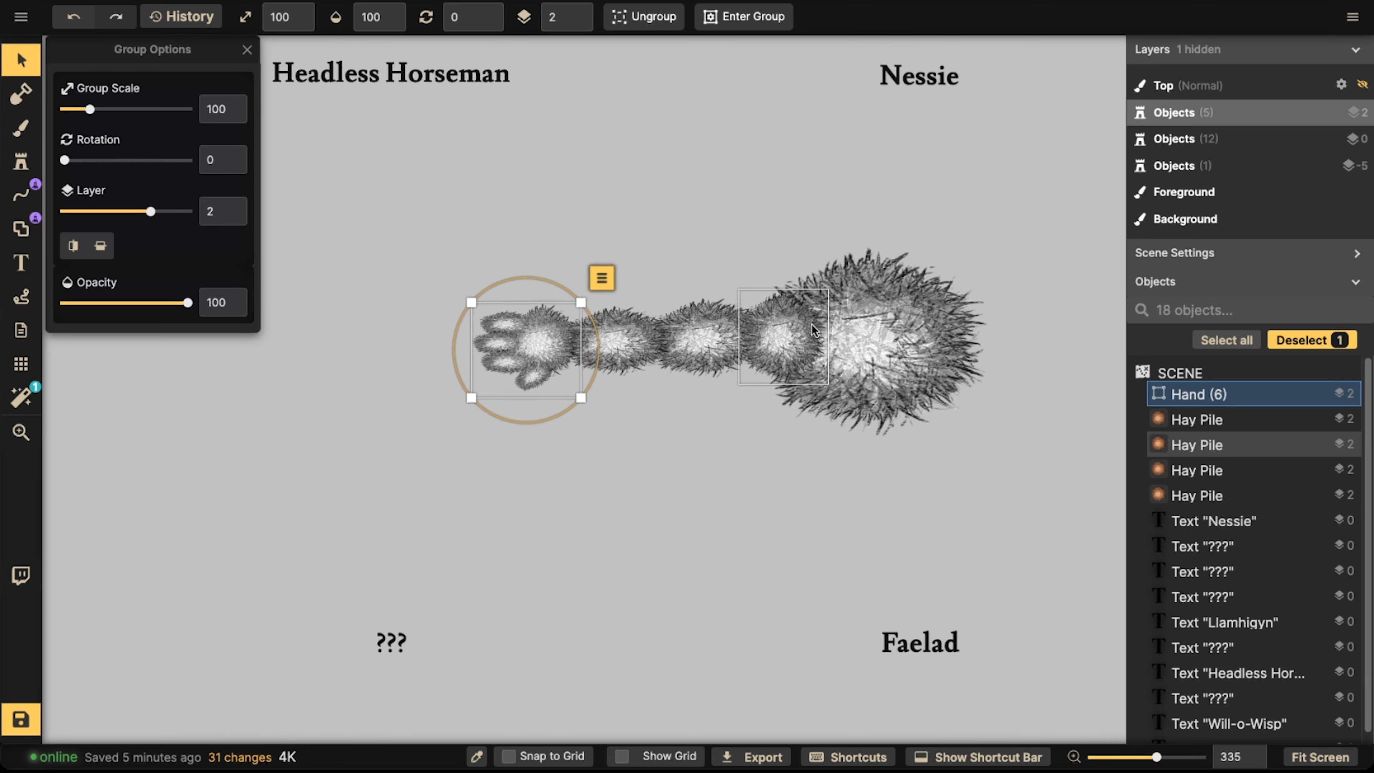
pyautogui.scroll(-2, 811, 325)
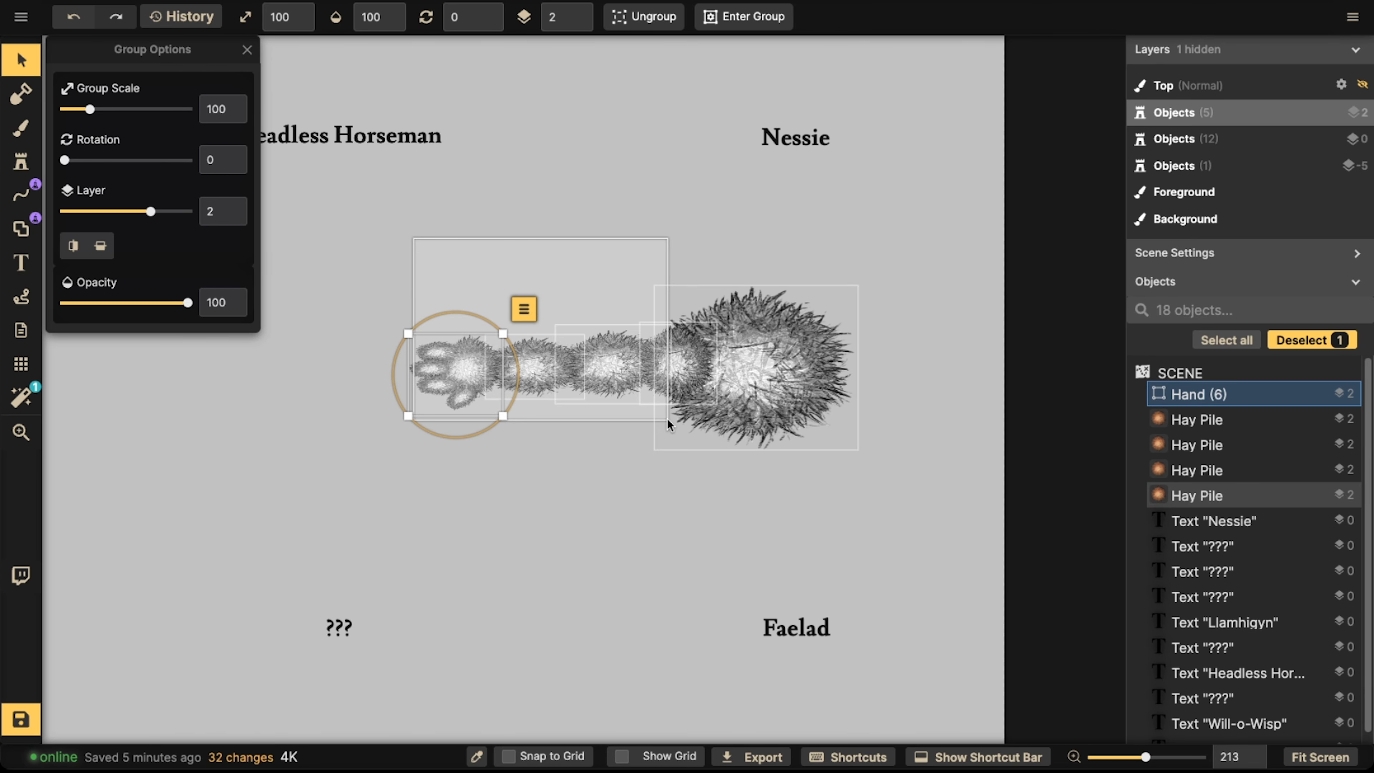
pyautogui.moveTo(668, 419); pyautogui.dragTo(669, 420)
pyautogui.keyDown('shift'); pyautogui.click(758, 373); pyautogui.keyUp('shift')
pyautogui.moveTo(563, 365); pyautogui.dragTo(559, 359)
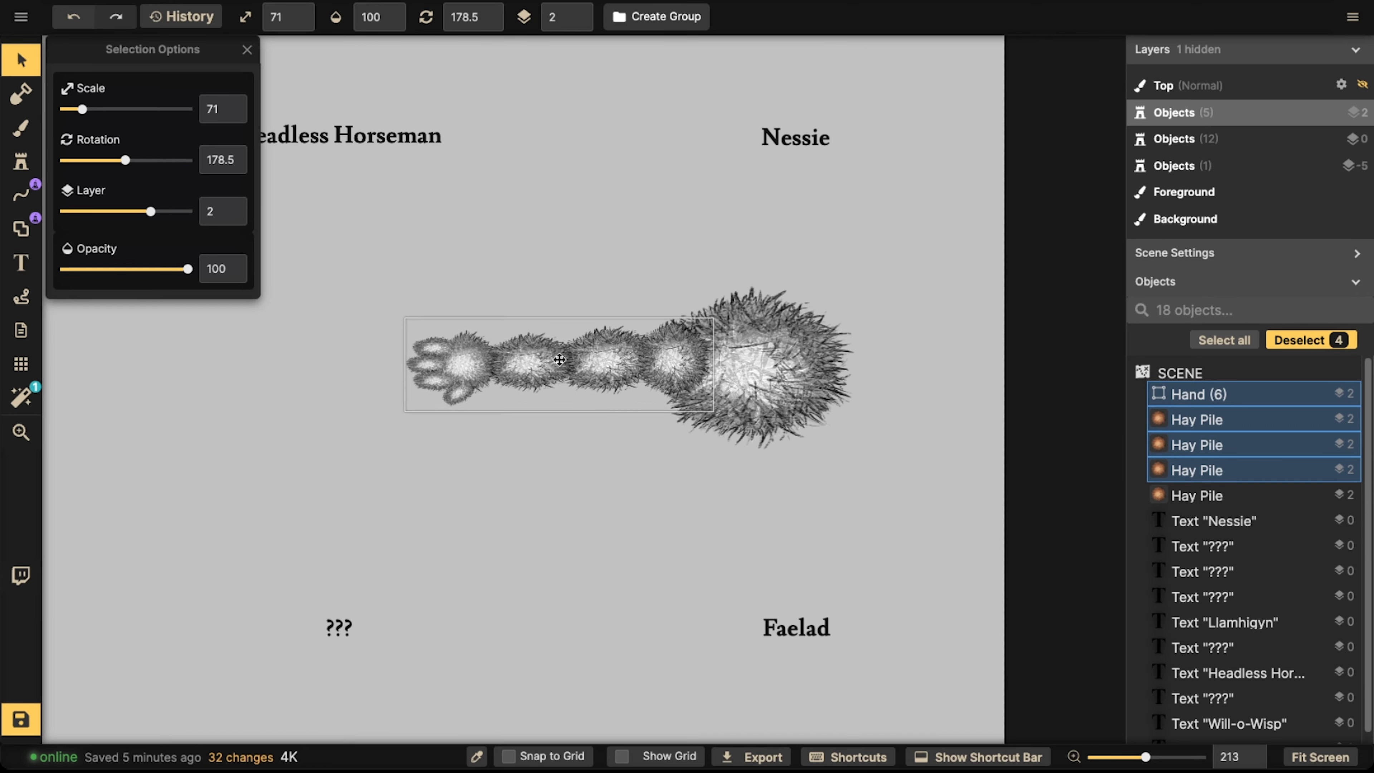
pyautogui.click(656, 17)
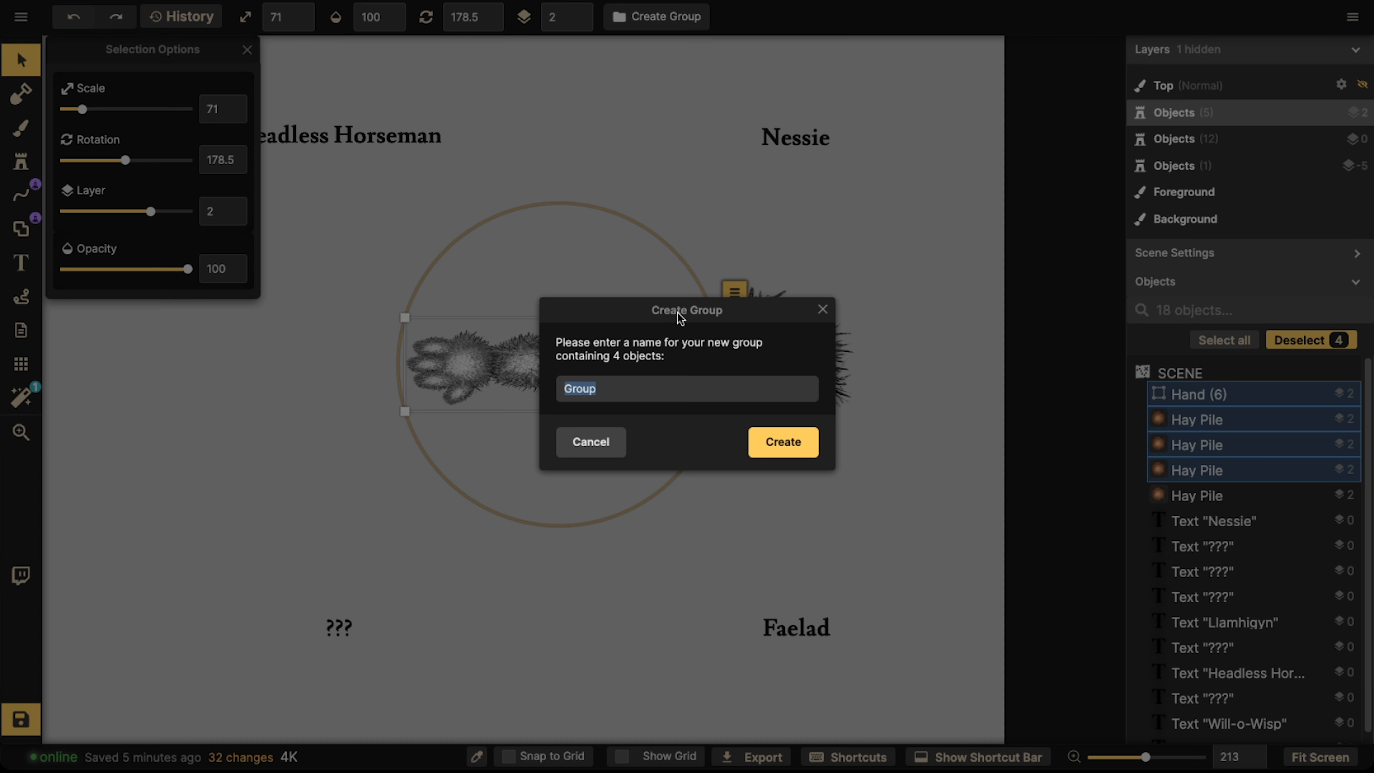
pyautogui.write('Right Arm')
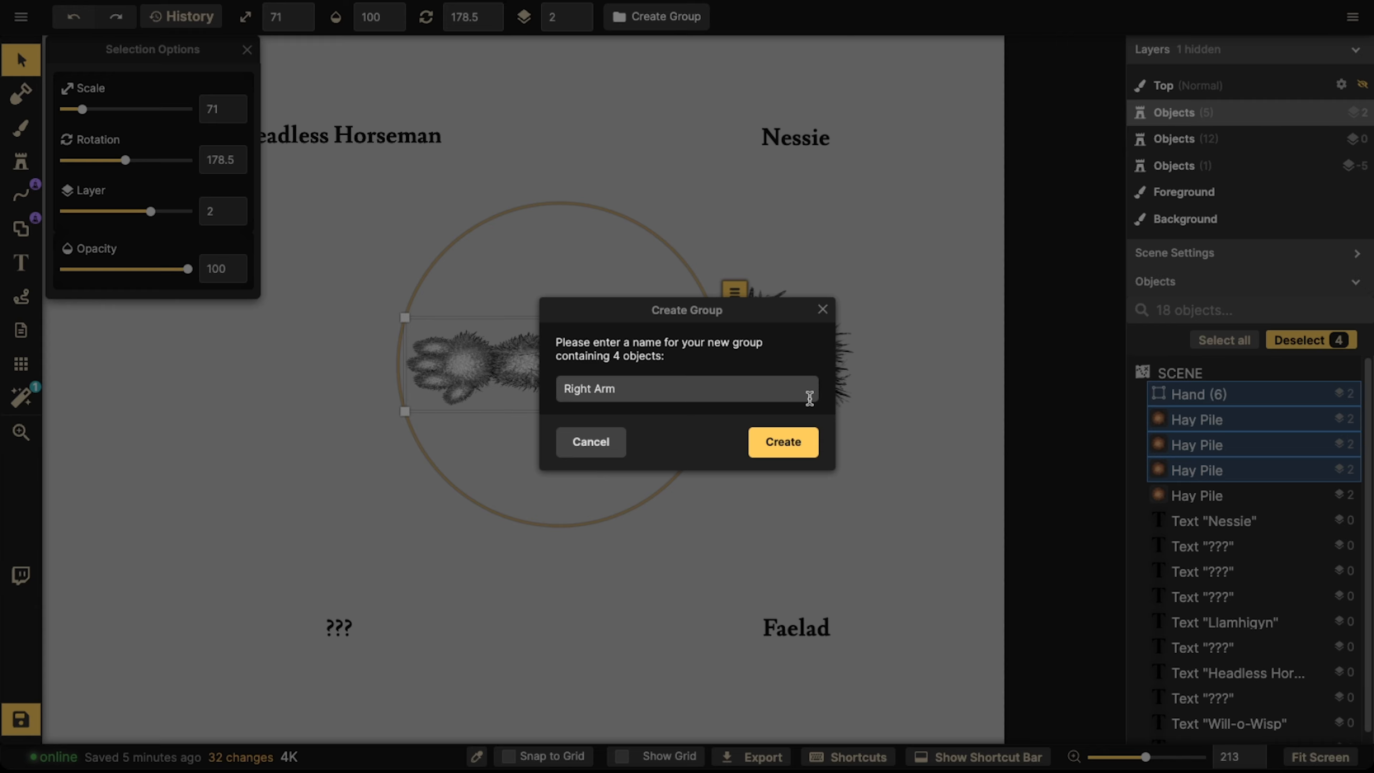
pyautogui.click(773, 444)
# - Duplicate the Right Arm group below the original and flip the copy horizontally
pyautogui.hotkey('ctrl', 'c')
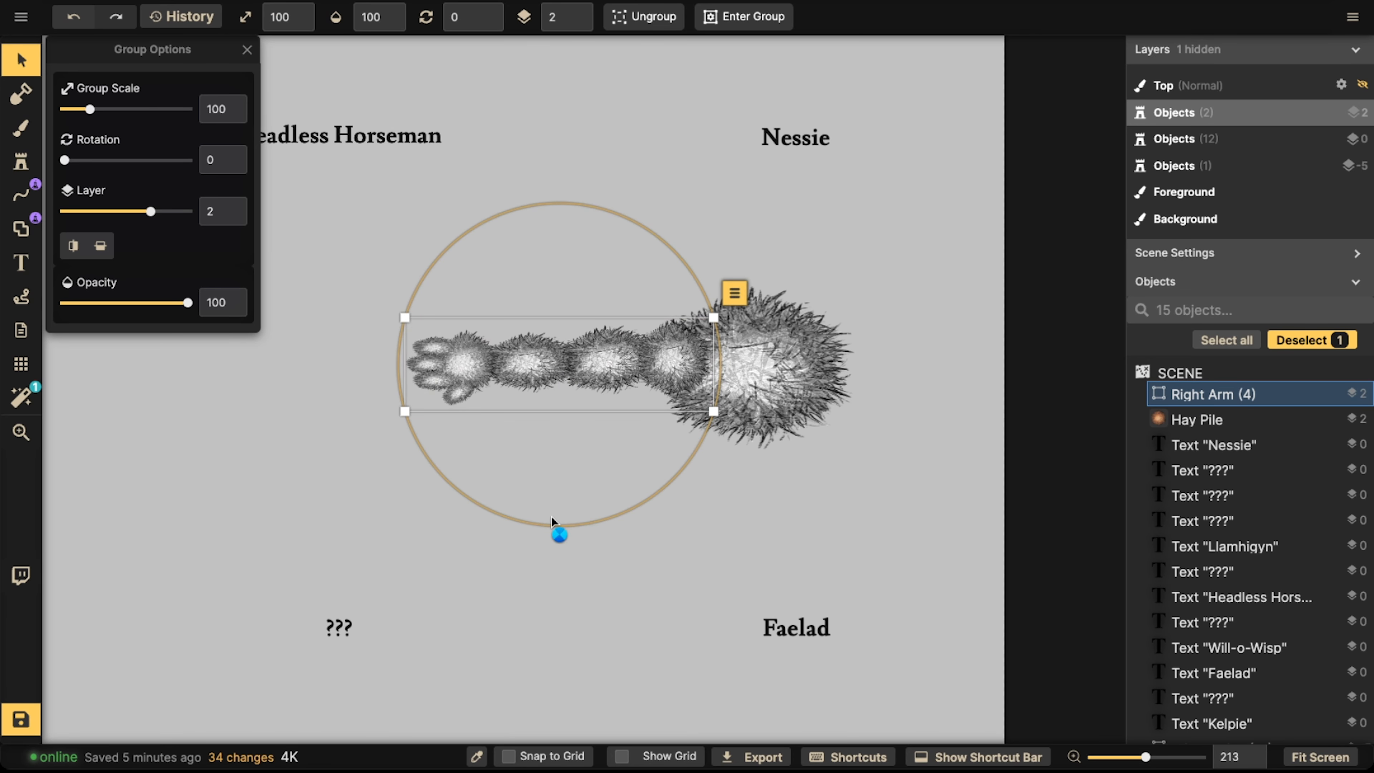
pyautogui.hotkey('ctrl', 'v')
pyautogui.moveTo(533, 507); pyautogui.dragTo(443, 507)
pyautogui.click(73, 245)
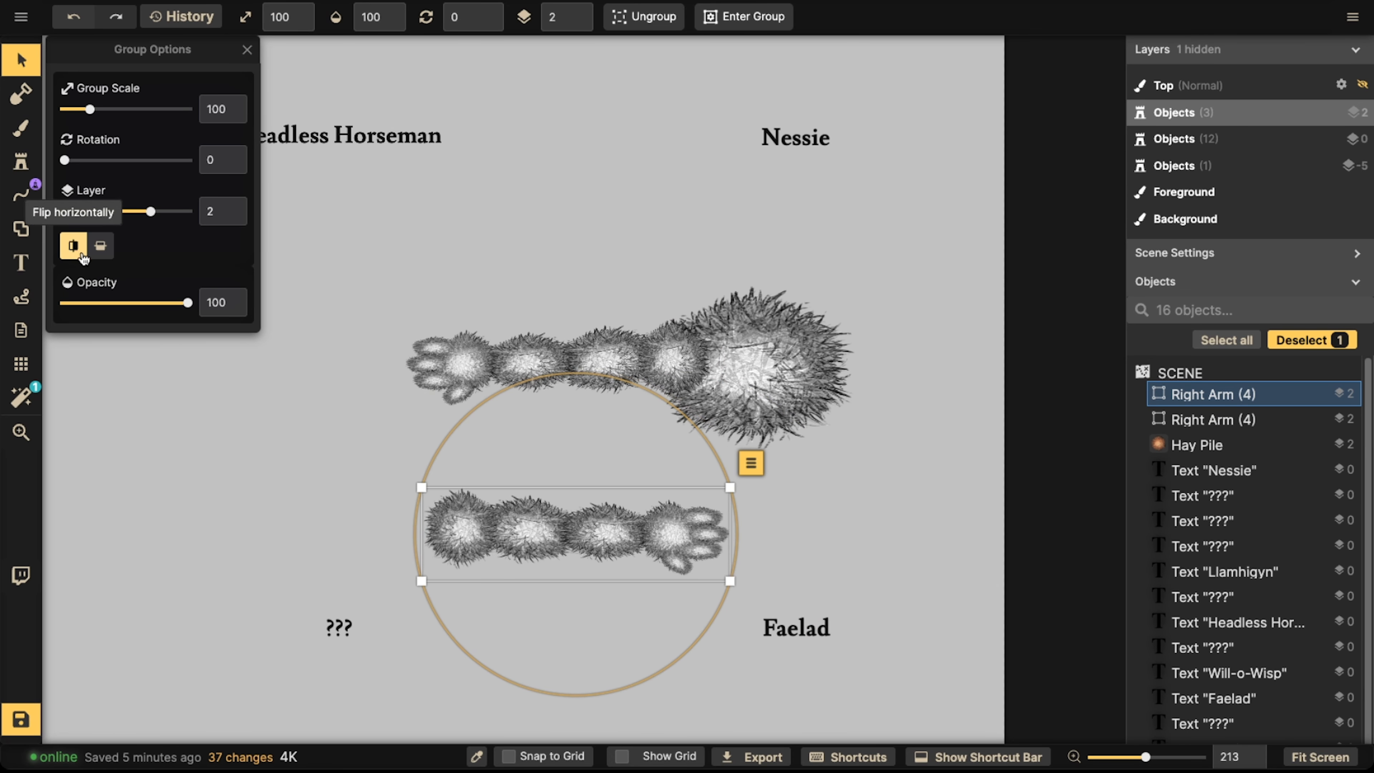
# - Rename the flipped arm group as "Left Arm"
pyautogui.click(750, 462)
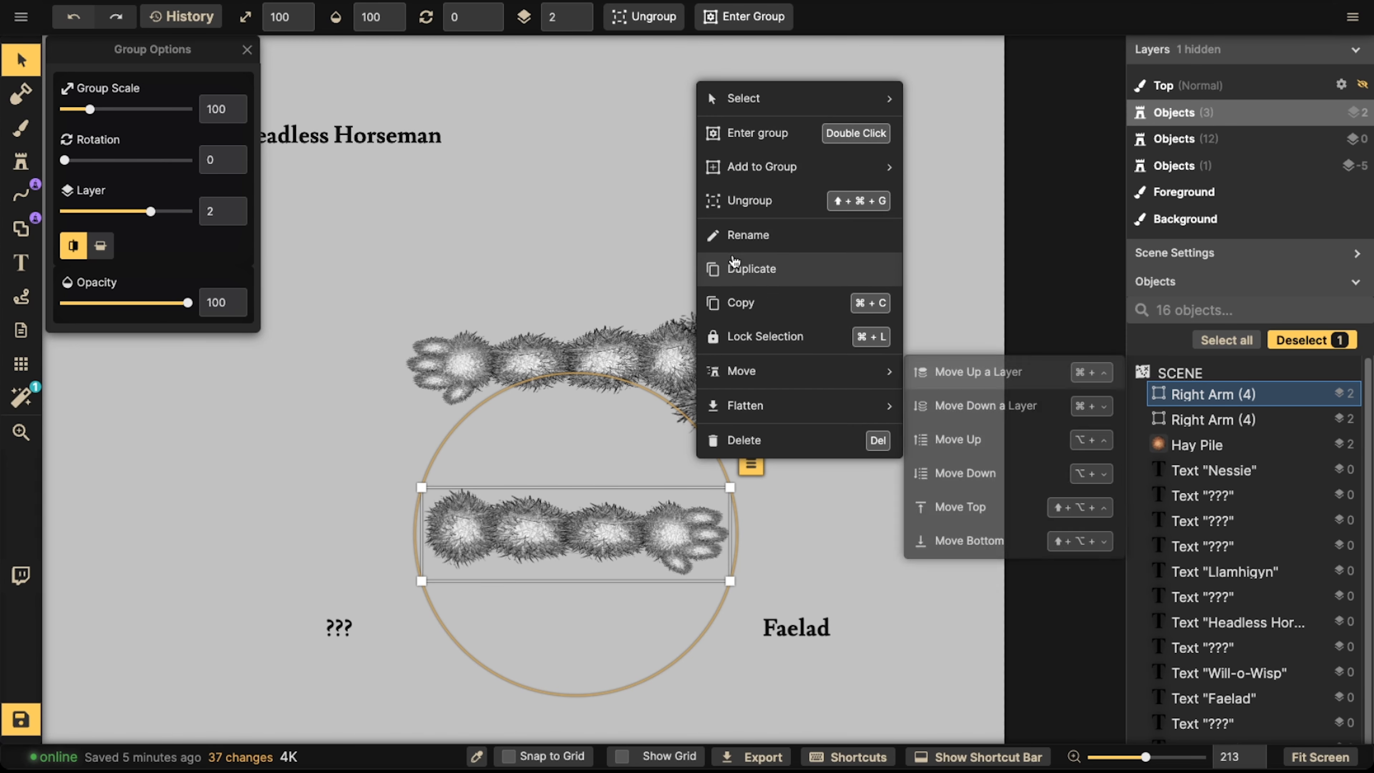
pyautogui.click(755, 226)
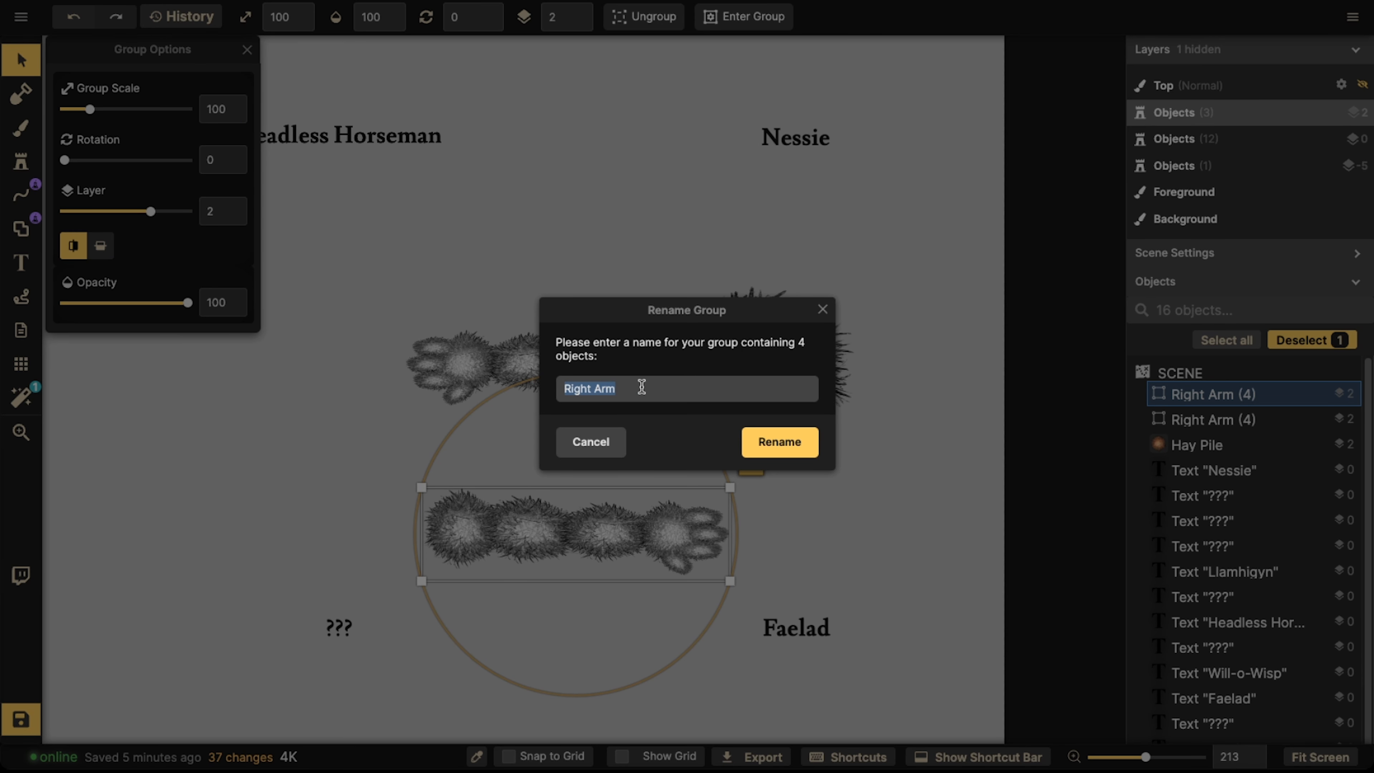
pyautogui.moveTo(591, 388); pyautogui.dragTo(506, 394)
pyautogui.write('Left')
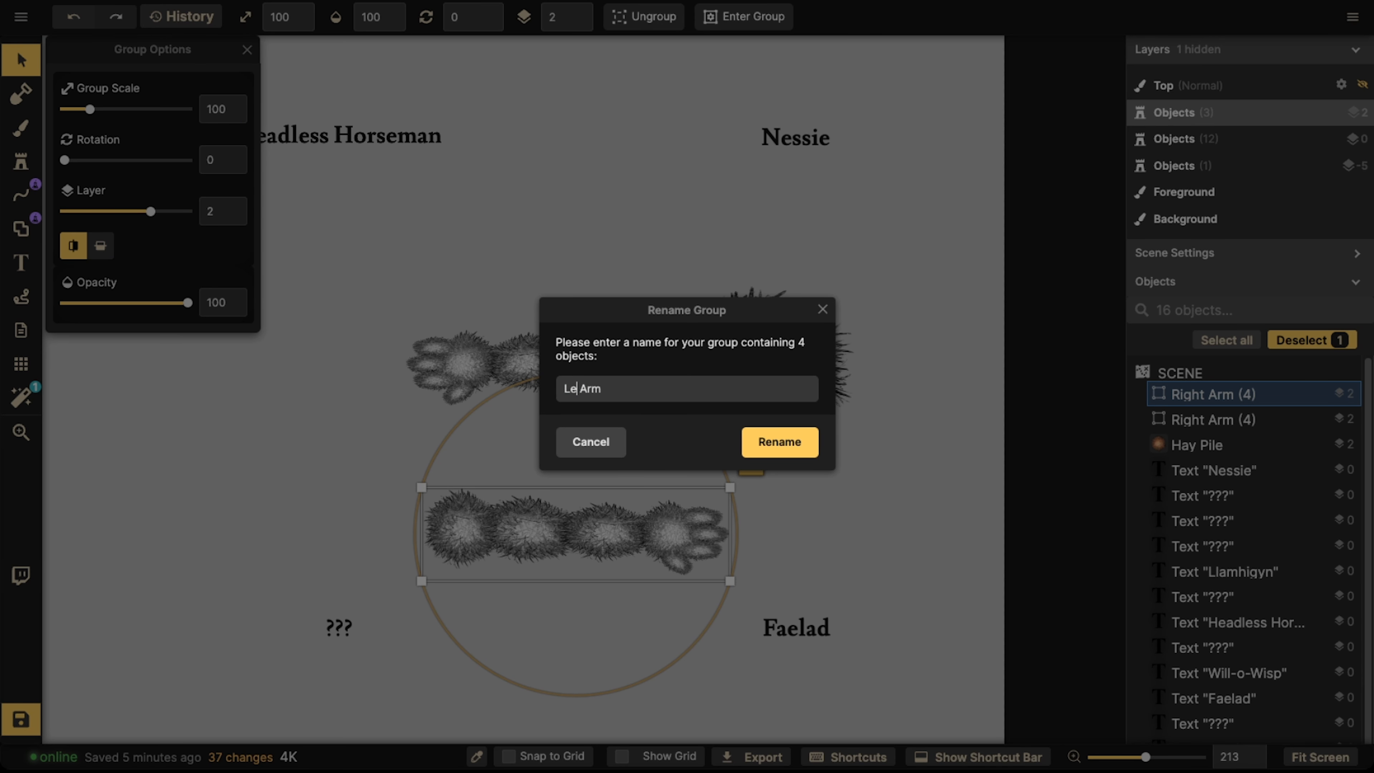
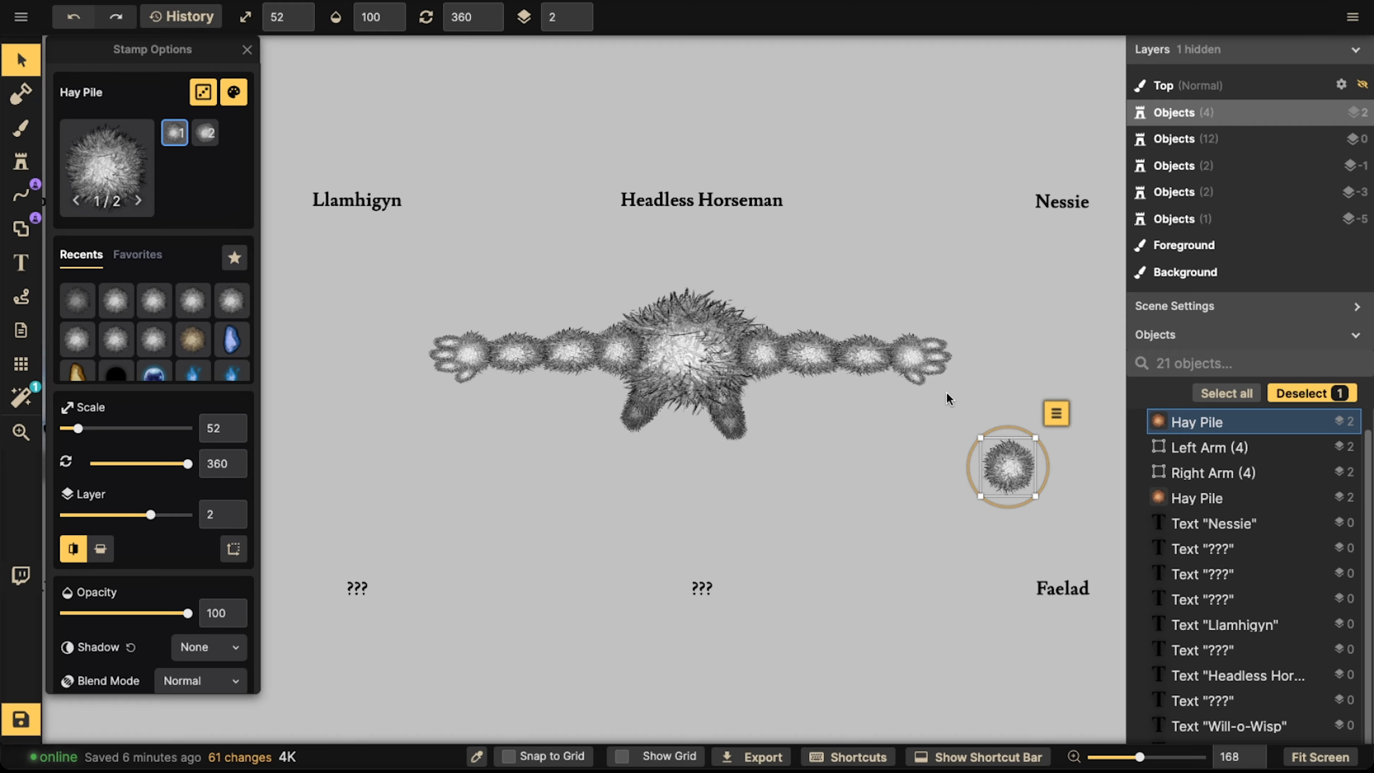
# - Move the spare hay pile closer to the body, just beneath the Left Arm group's hand
pyautogui.click(739, 426)
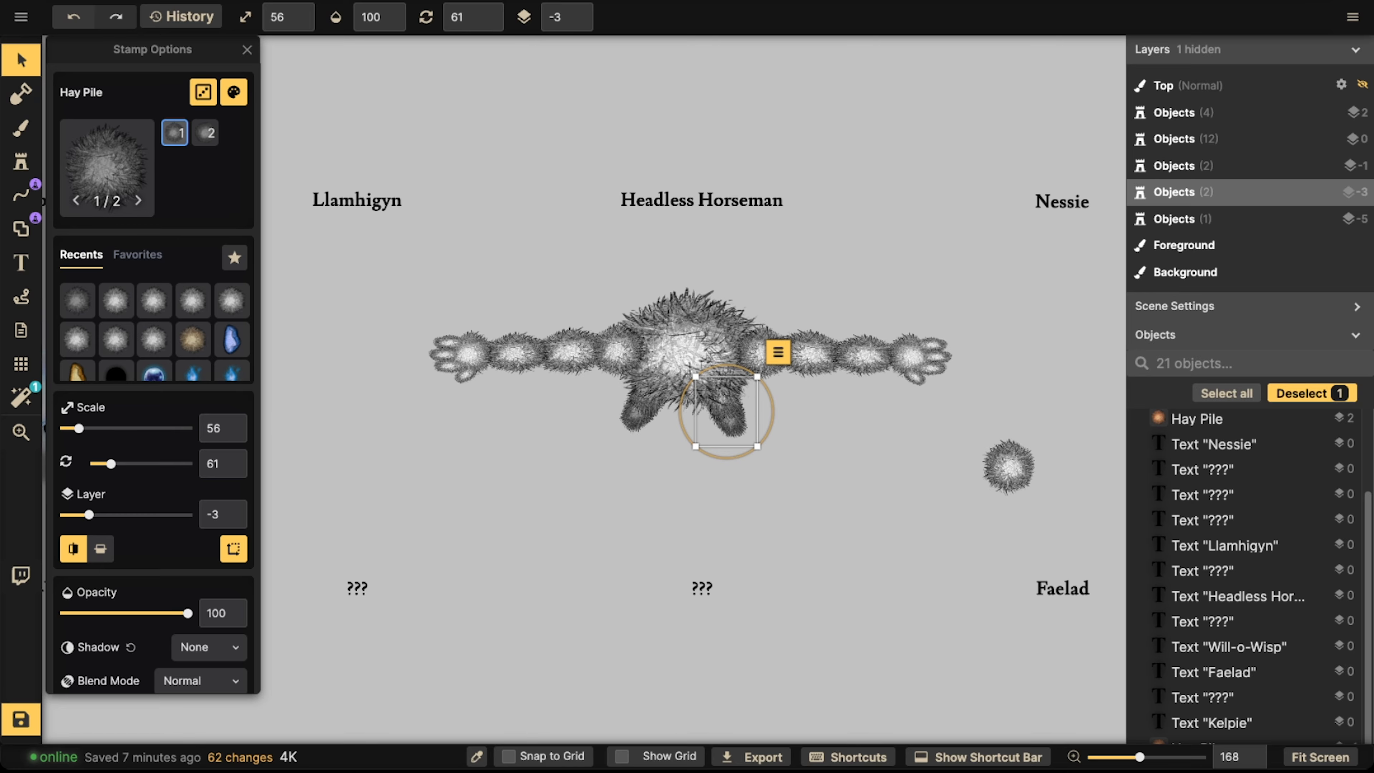
pyautogui.scroll(5, 652, 331)
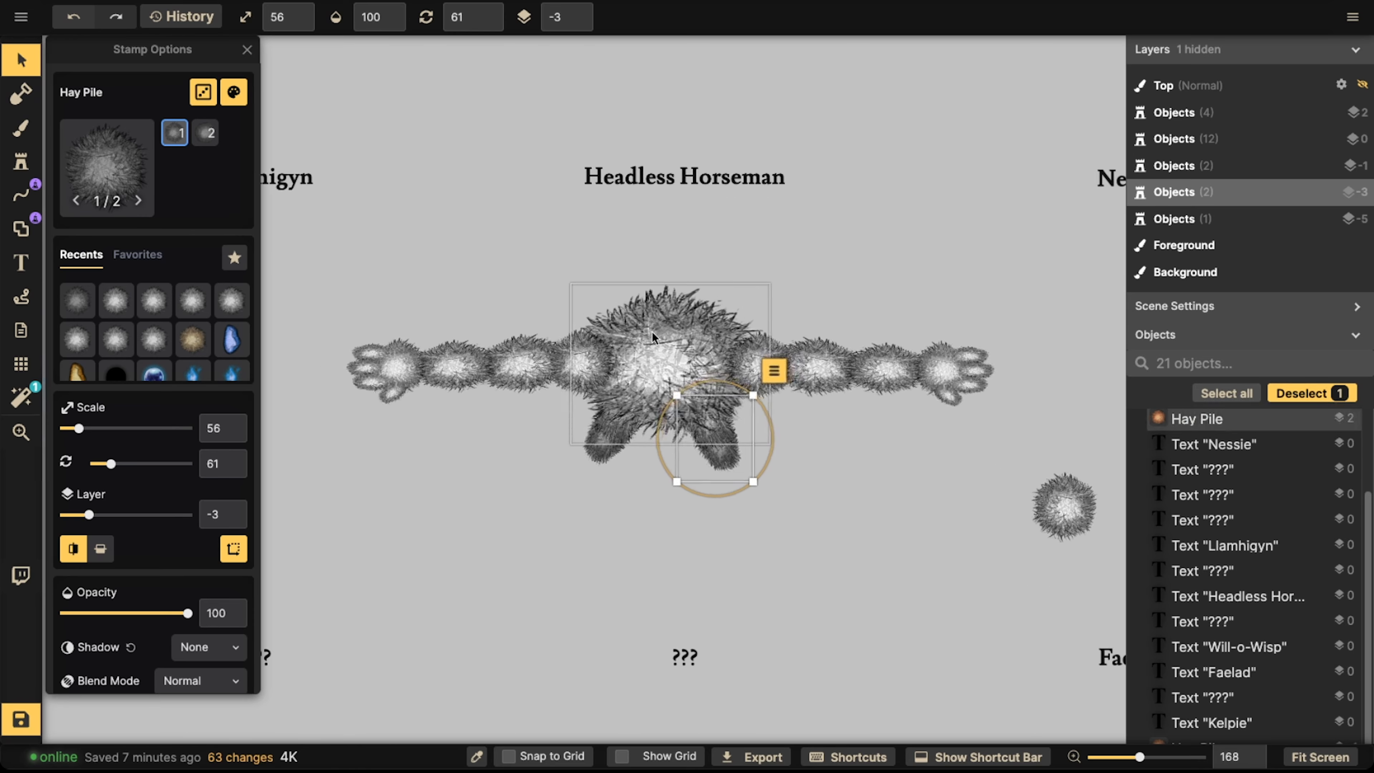
pyautogui.press('Escape')
pyautogui.click(685, 458)
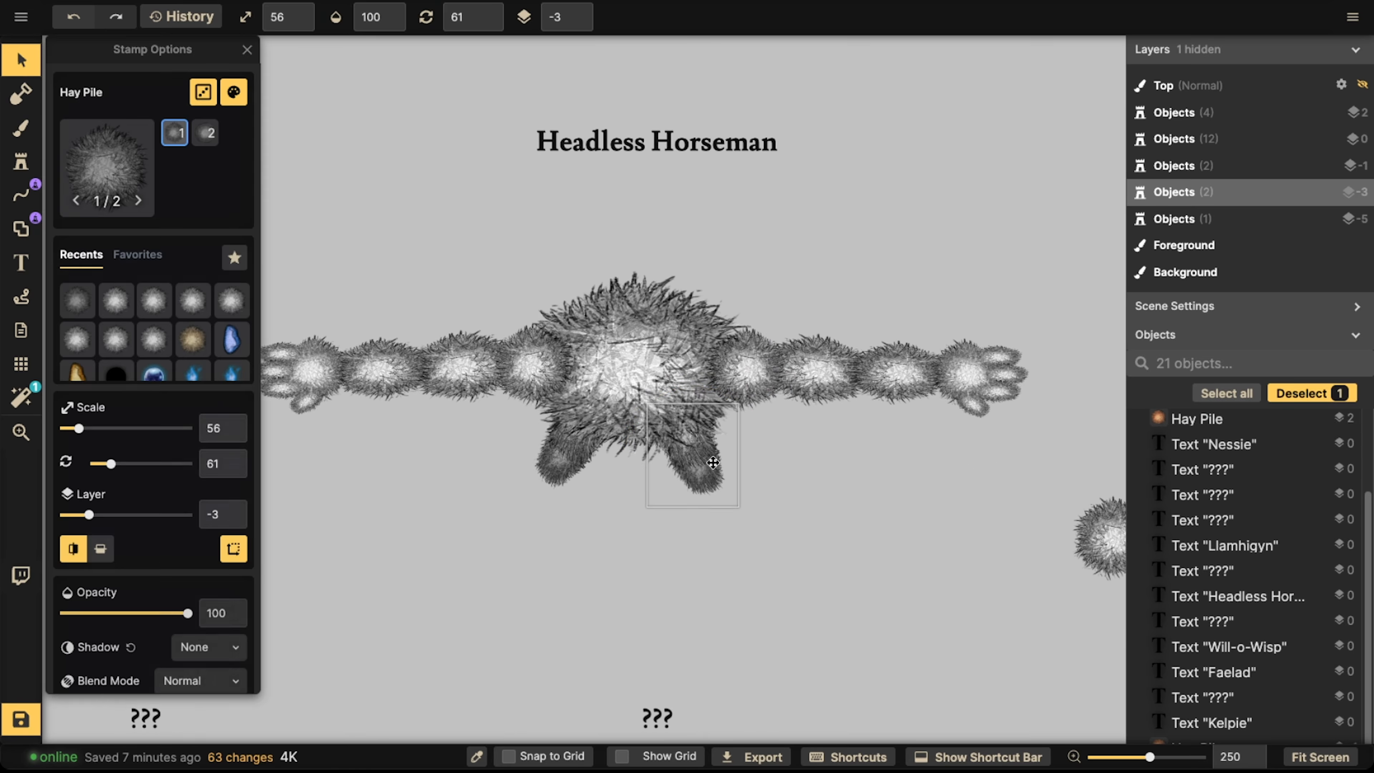
pyautogui.hscroll(2, 685, 458)
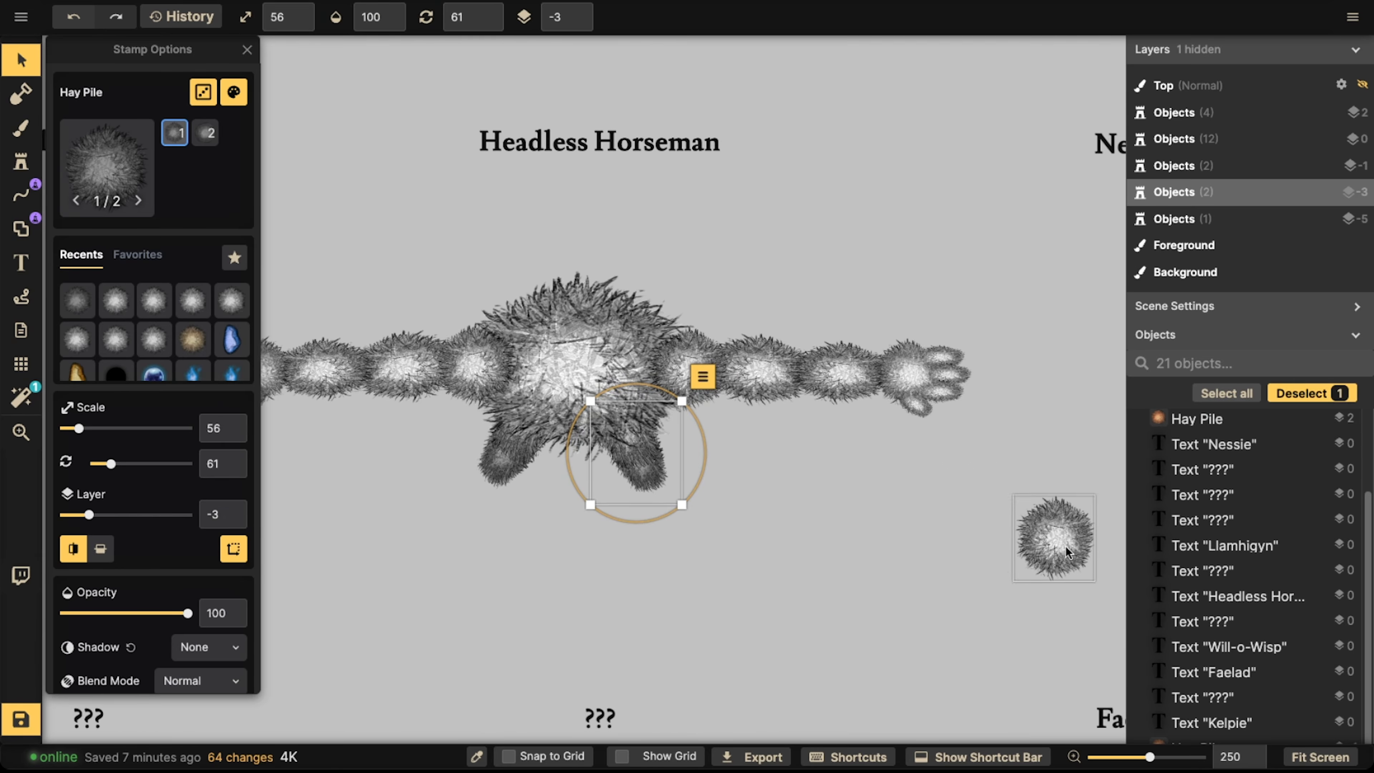
pyautogui.moveTo(1065, 545); pyautogui.dragTo(930, 502)
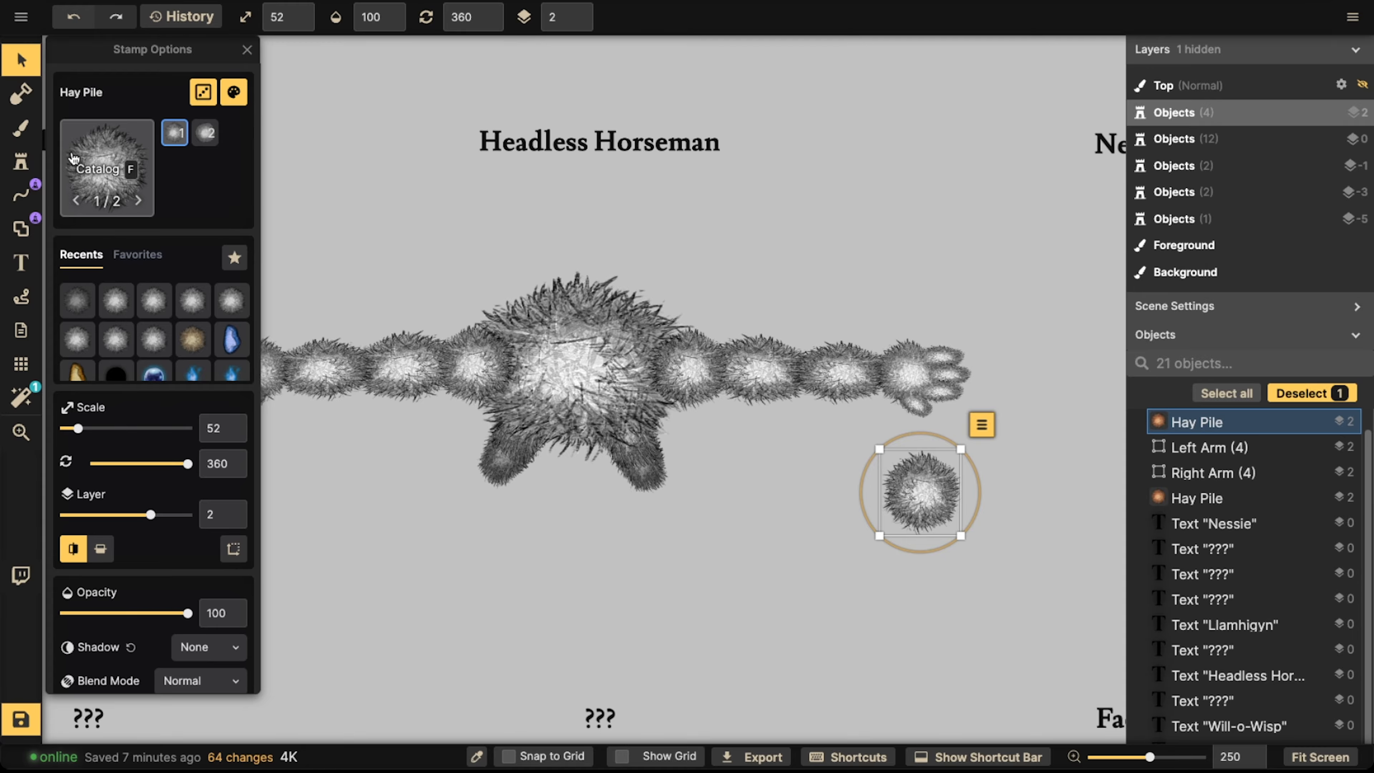
# - Search the stamp catalog's Fantasy Battlemaps for "head" and expand all assets in the results
pyautogui.click(146, 145)
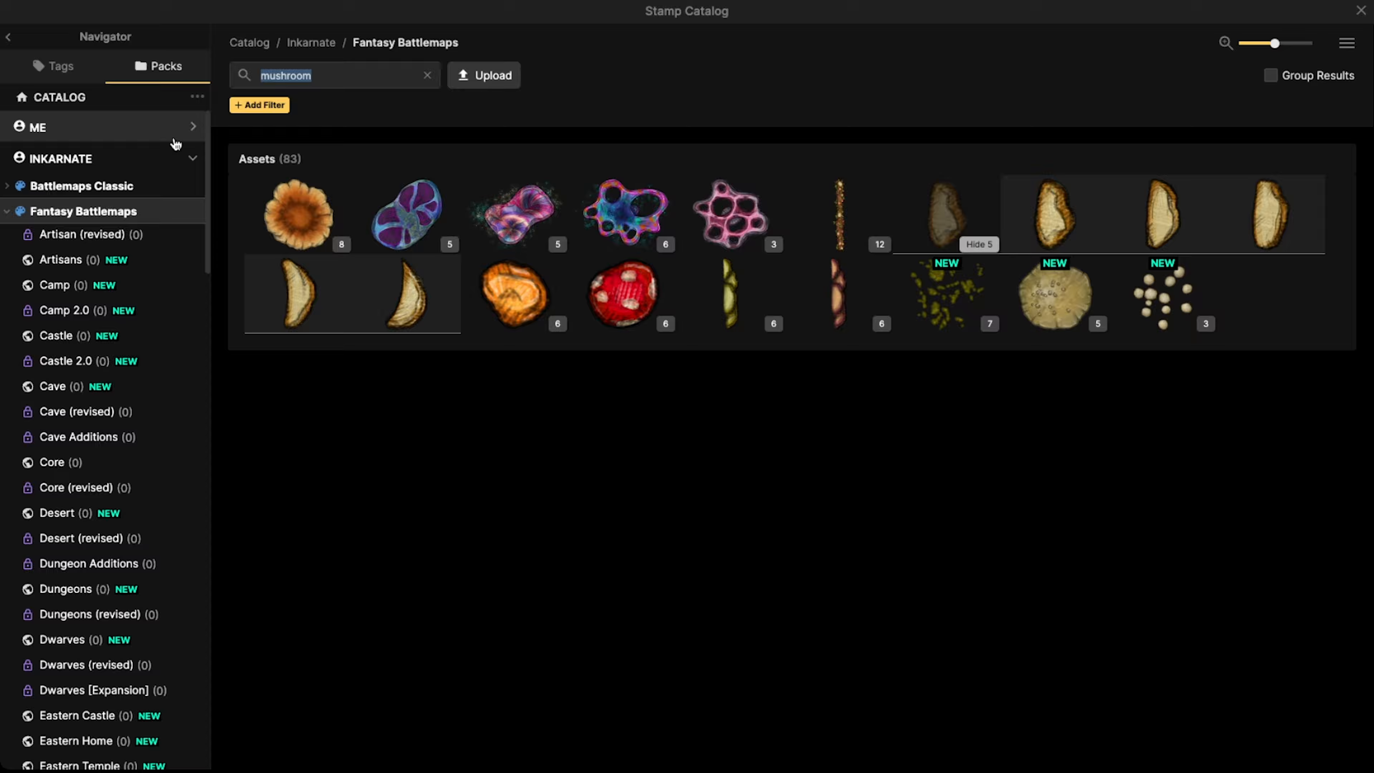
pyautogui.click(306, 75)
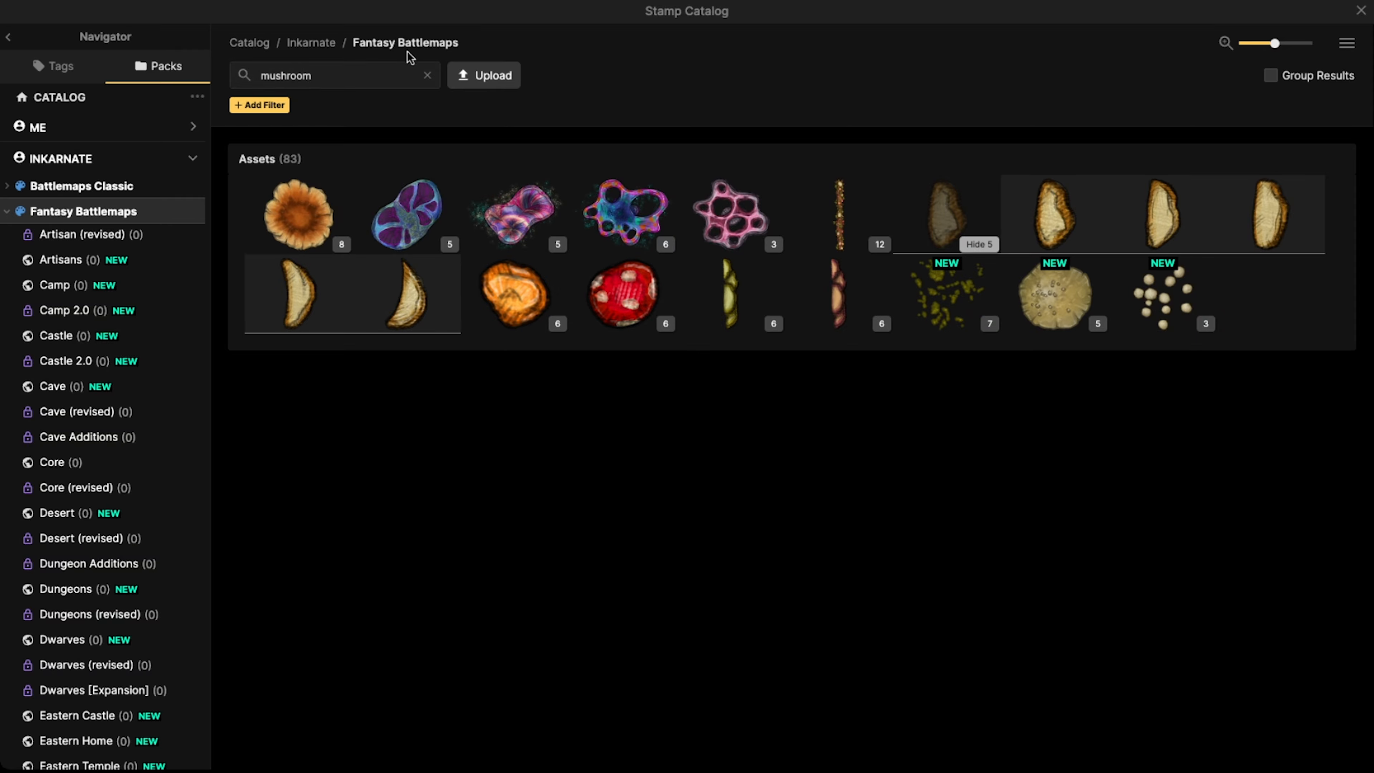
pyautogui.press('BackSpace')
pyautogui.press('BackSpace')
pyautogui.press('BackSpace')
pyautogui.press('BackSpace')
pyautogui.press('BackSpace')
pyautogui.press('BackSpace')
pyautogui.press('BackSpace')
pyautogui.press('BackSpace')
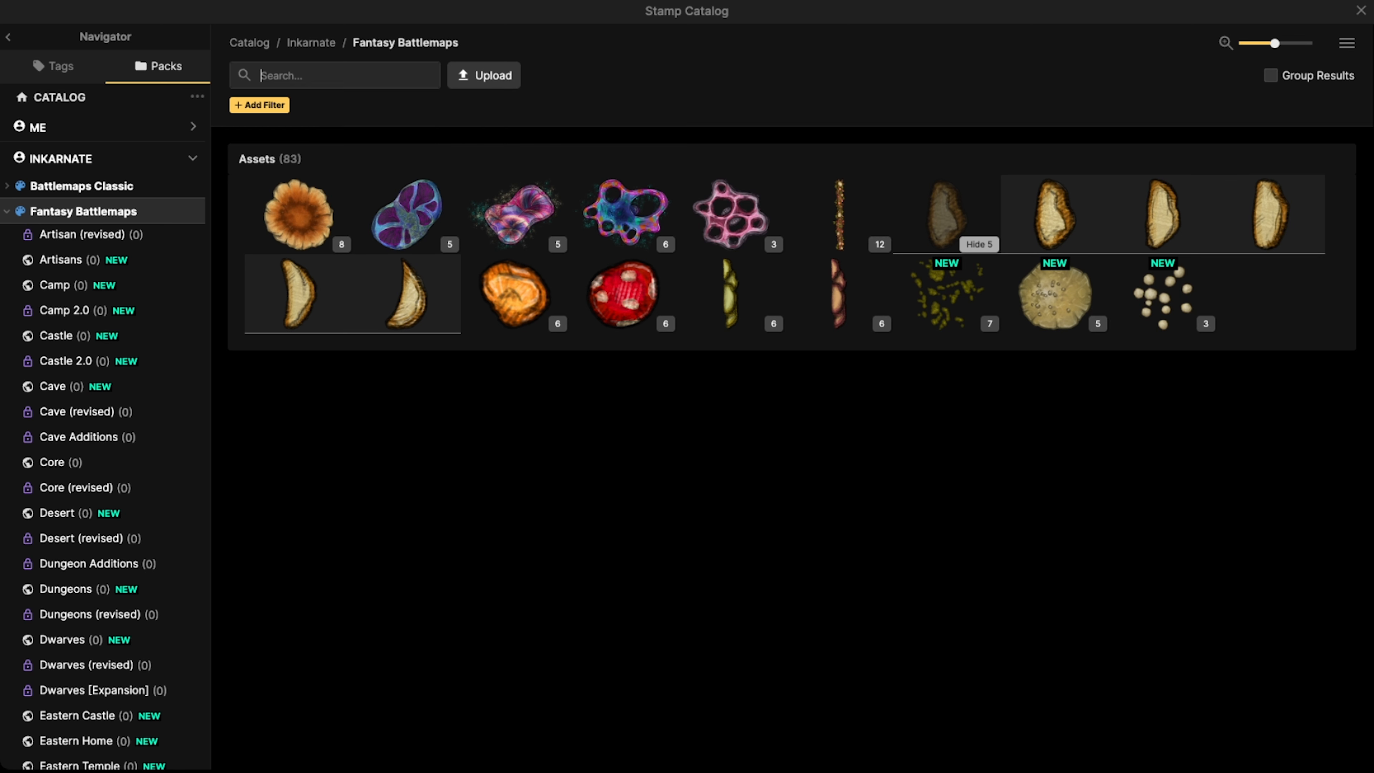
pyautogui.write('head')
pyautogui.press('Return')
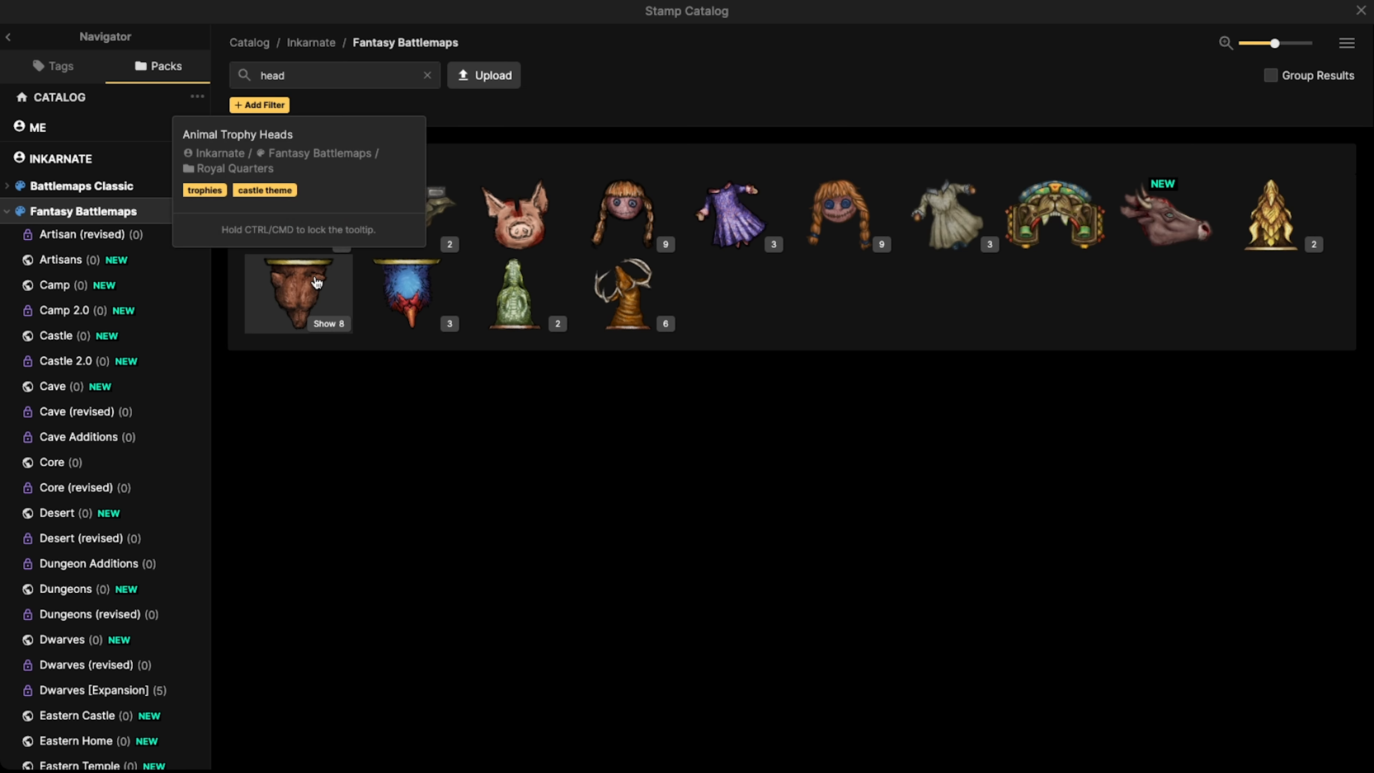
pyautogui.click(1347, 43)
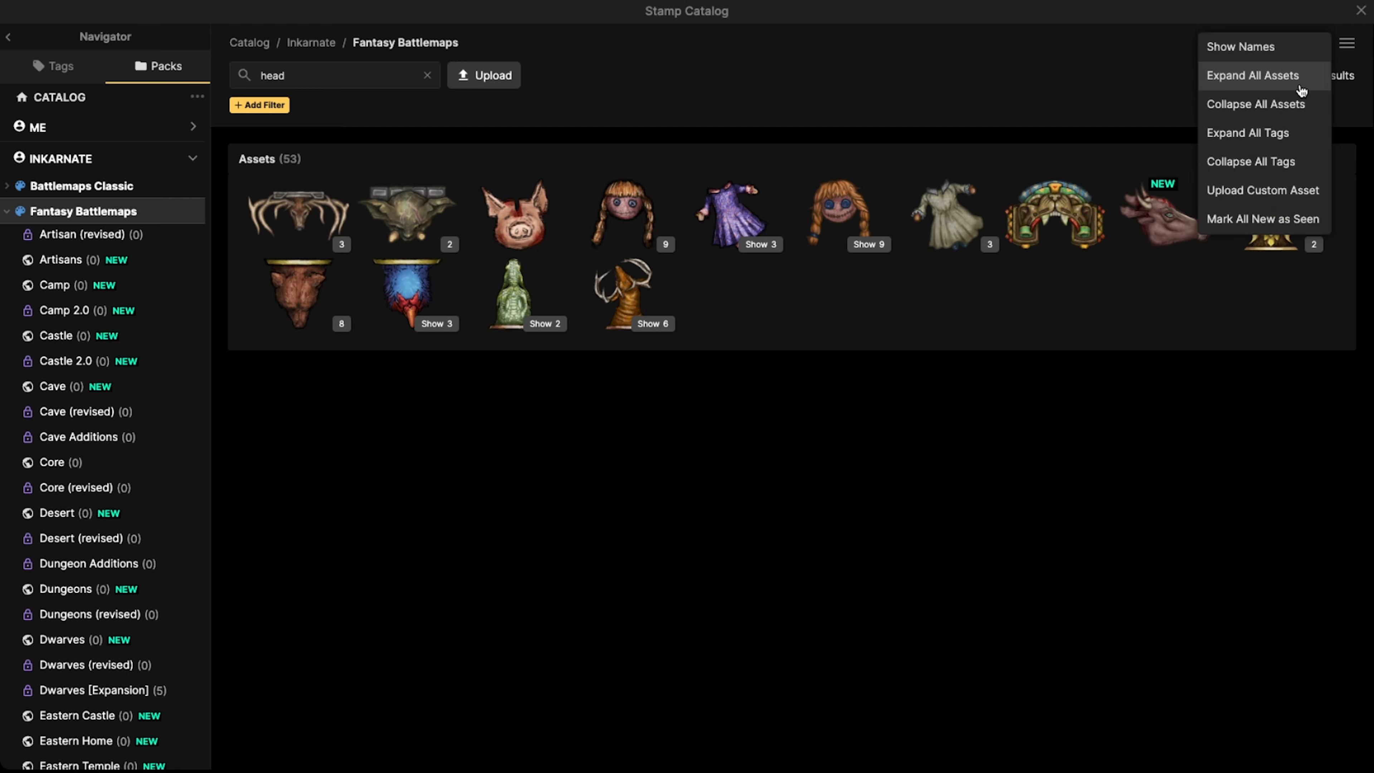
pyautogui.click(1289, 81)
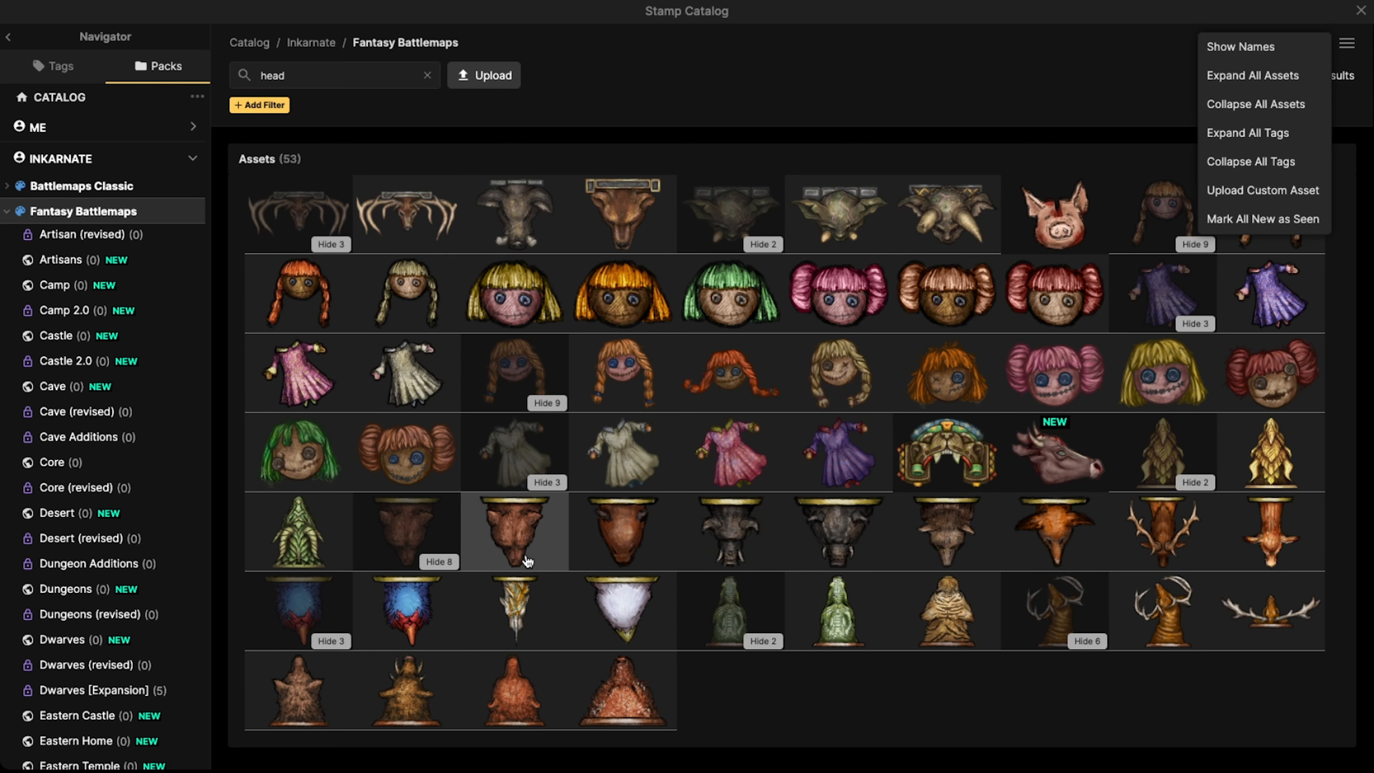
# - Place a Wolf Trophy stamp at scale 136 in the empty space between the legs and the spare hay pile
pyautogui.moveTo(1069, 541)
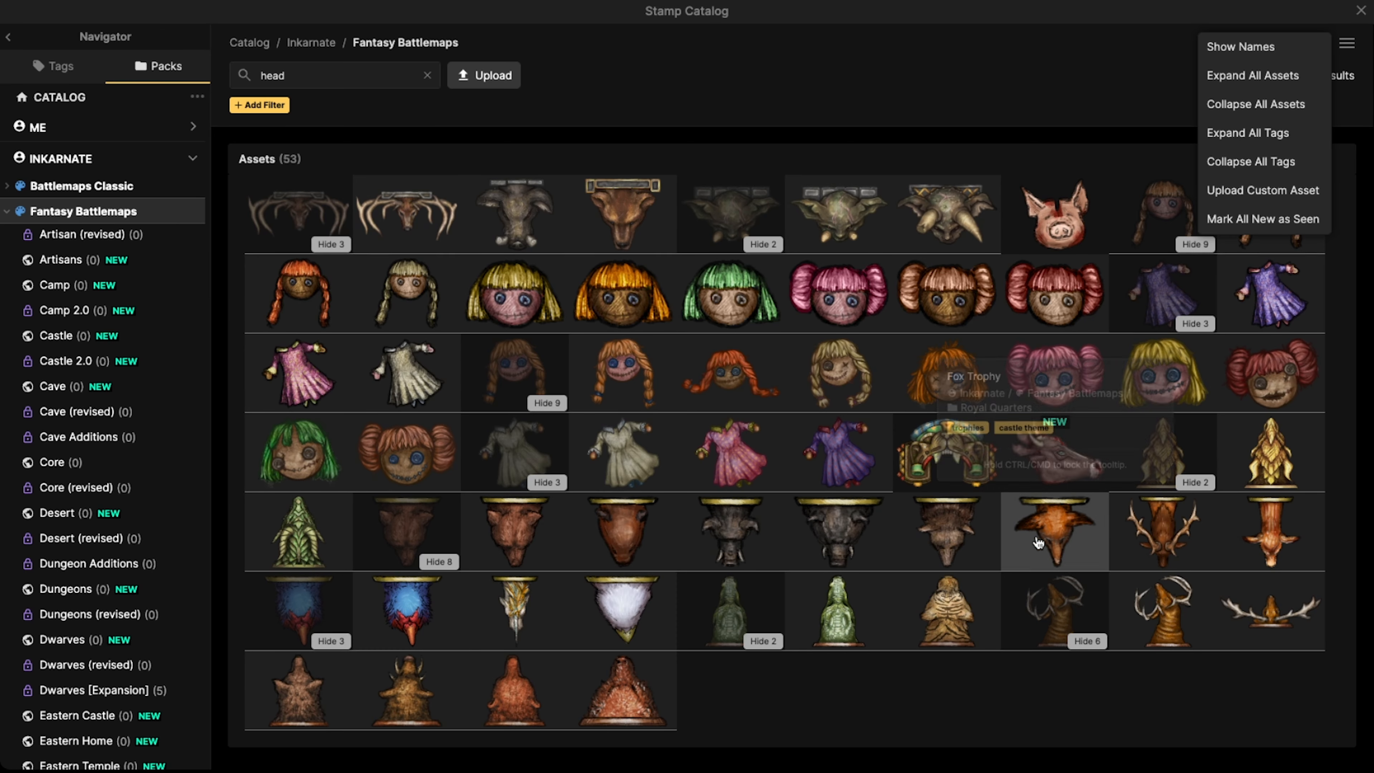
pyautogui.click(948, 542)
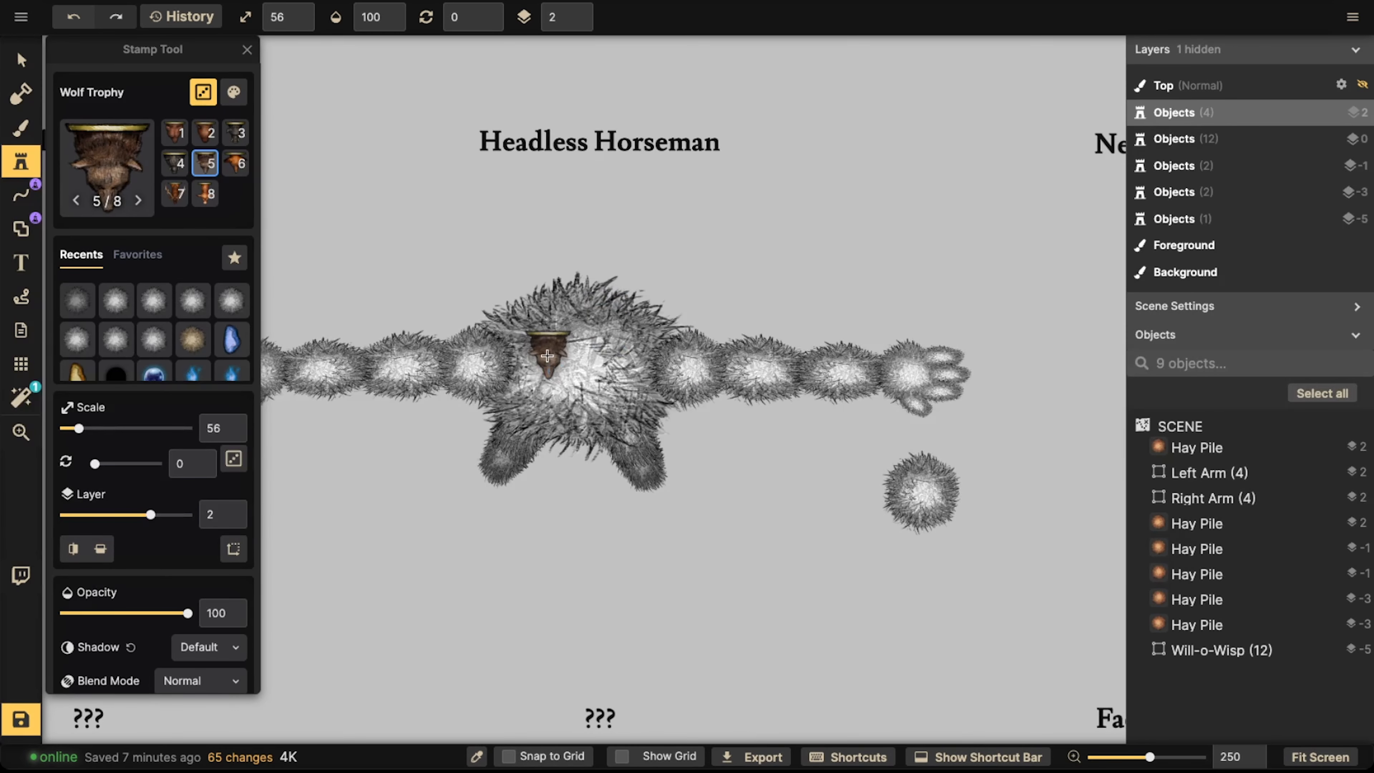
pyautogui.press(']')
pyautogui.press(']')
pyautogui.press(']')
pyautogui.moveTo(703, 476); pyautogui.dragTo(687, 295)
pyautogui.press(']')
pyautogui.press(']')
pyautogui.click(782, 375)
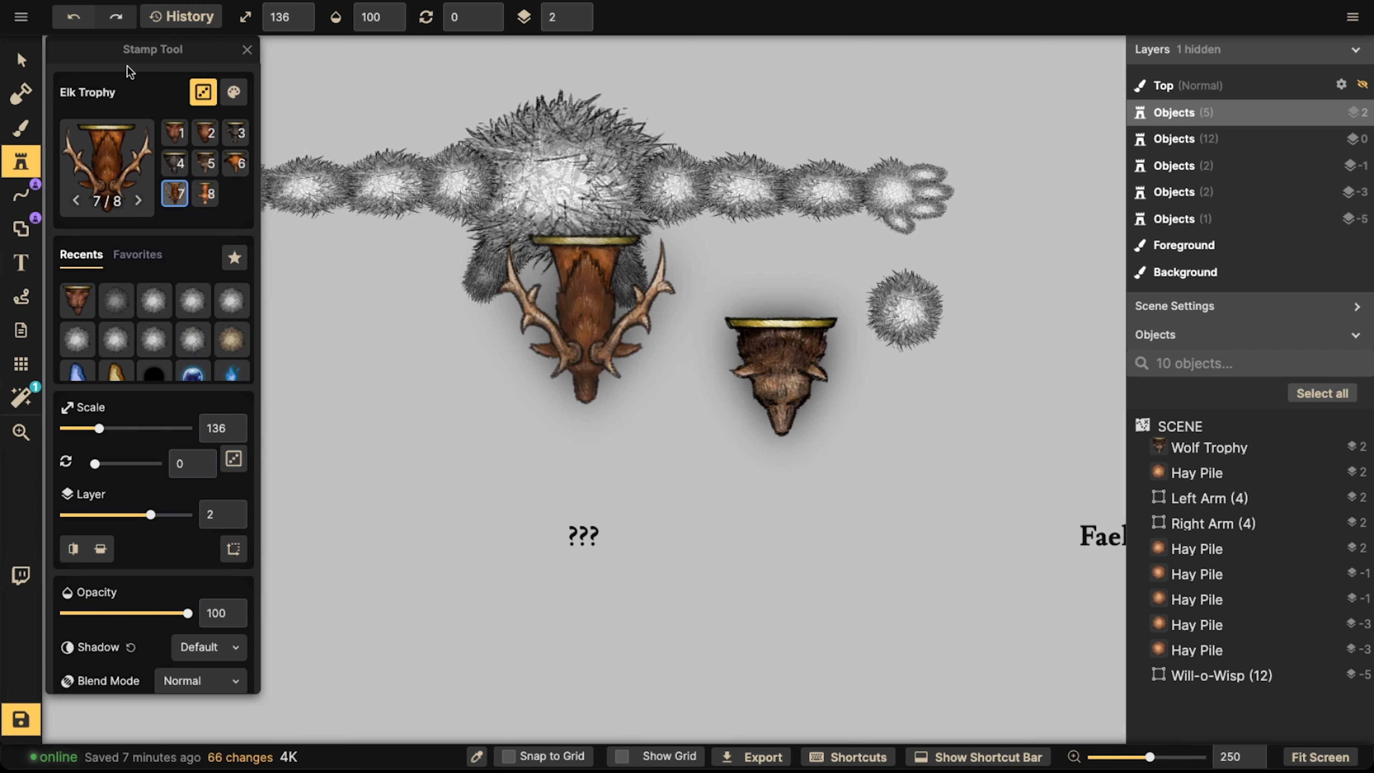
# - Set the placed Wolf Trophy's shadow to None
pyautogui.press('v')
pyautogui.scroll(-5, 193, 344)
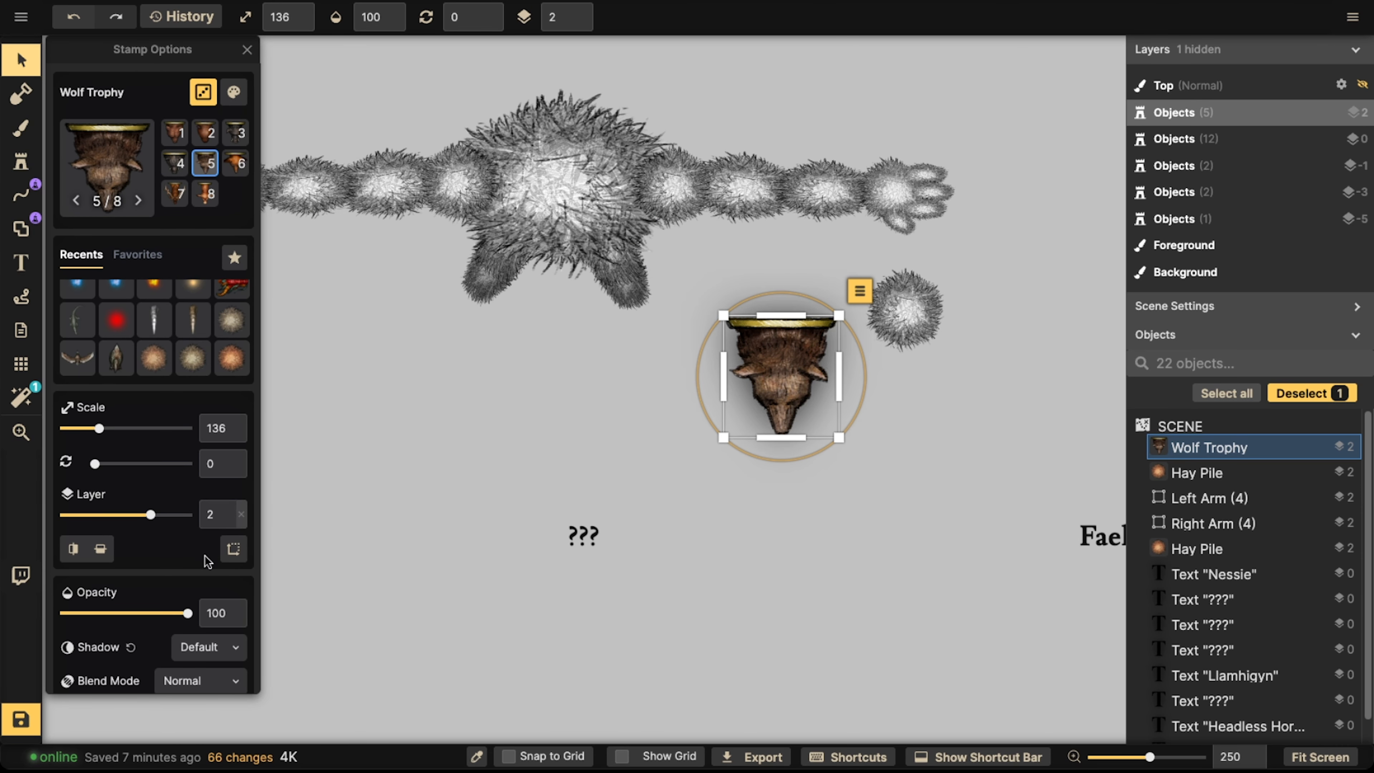
pyautogui.scroll(-1, 216, 596)
pyautogui.click(215, 595)
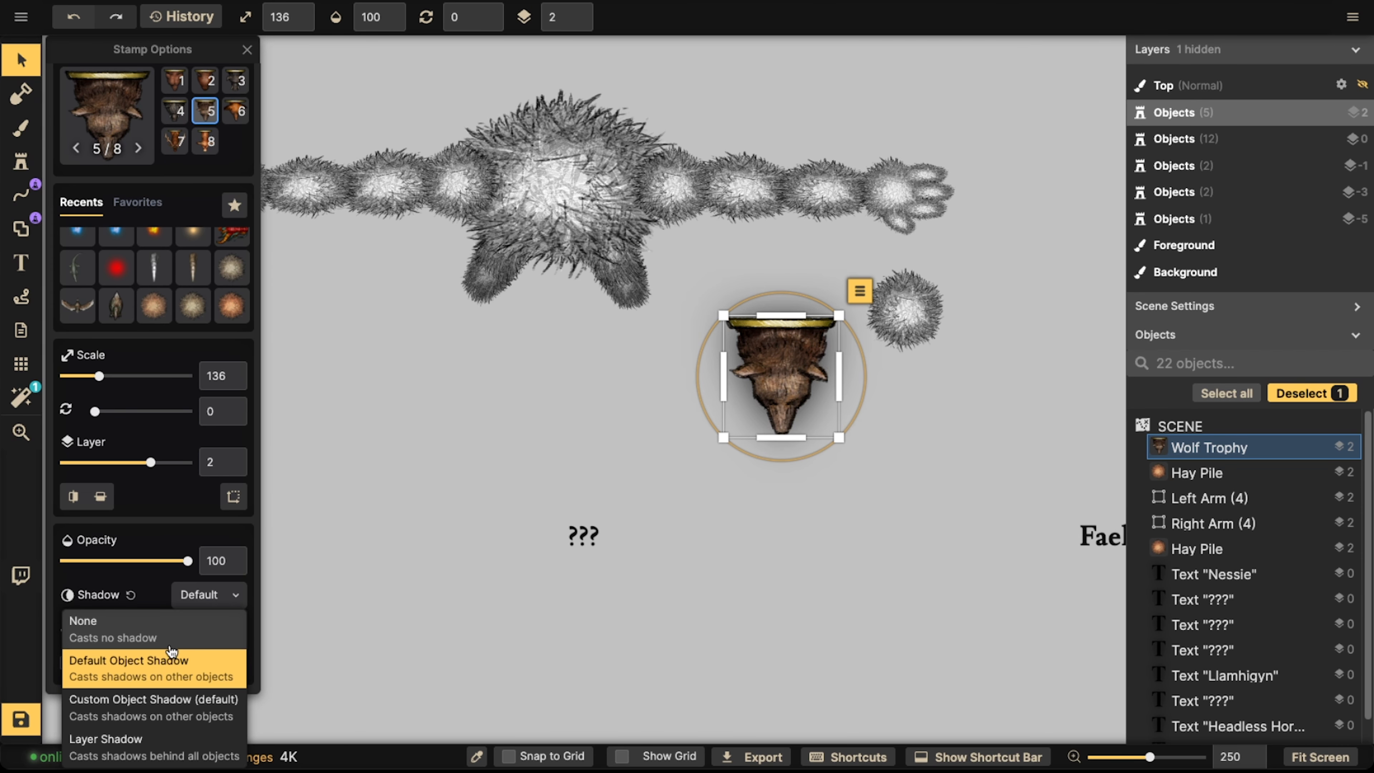
pyautogui.click(168, 628)
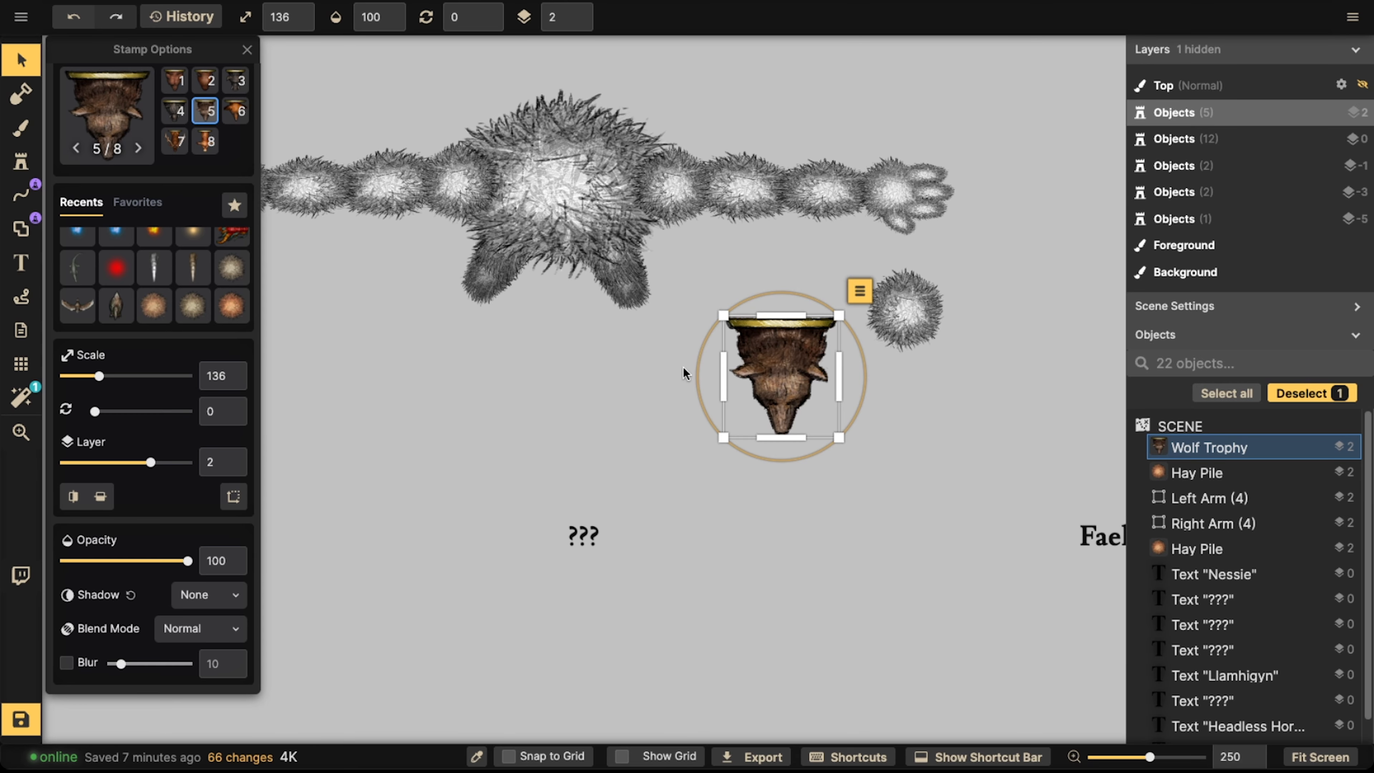
# - Tweak the Wolf Trophy's colors to saturation 0, brightness 160 and contrast 80
pyautogui.scroll(1, 170, 551)
pyautogui.click(234, 91)
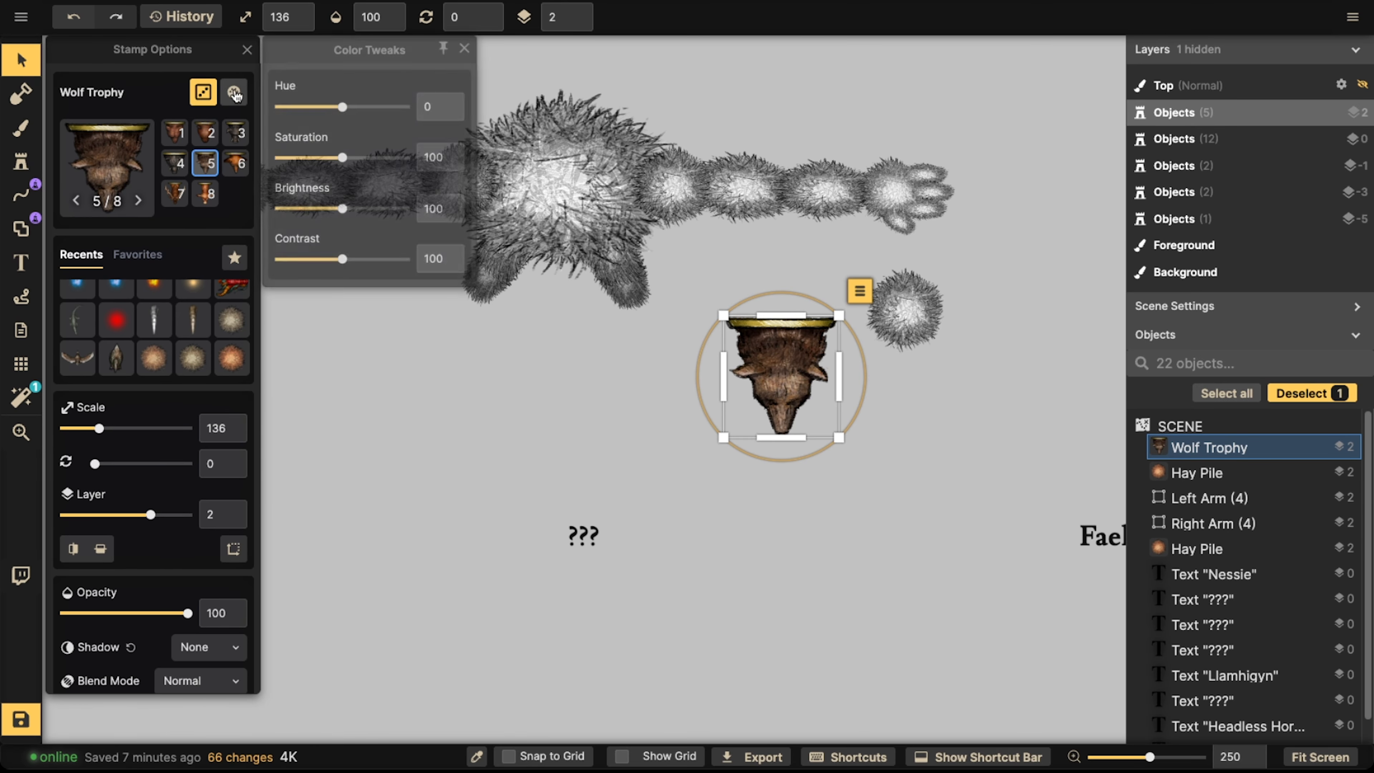
pyautogui.click(277, 158)
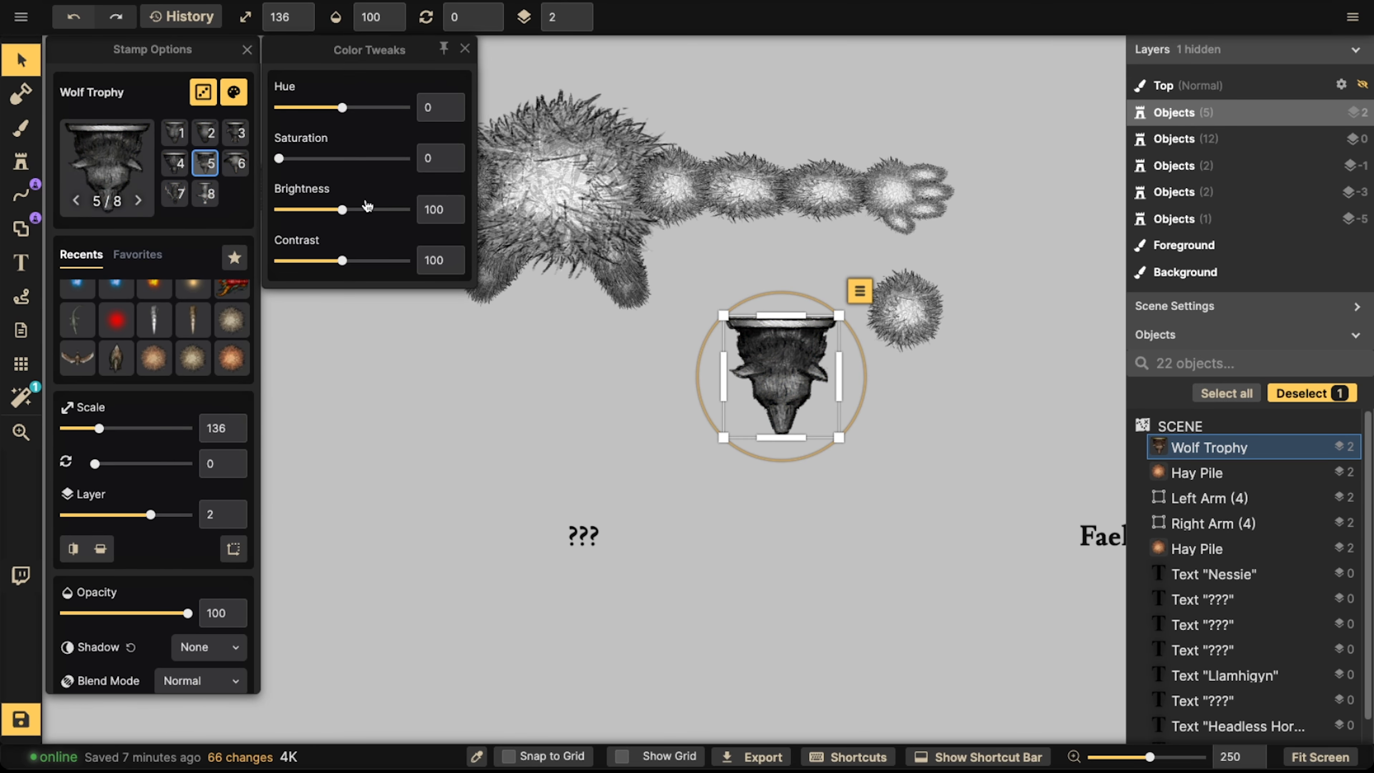
pyautogui.moveTo(368, 209); pyautogui.dragTo(381, 210)
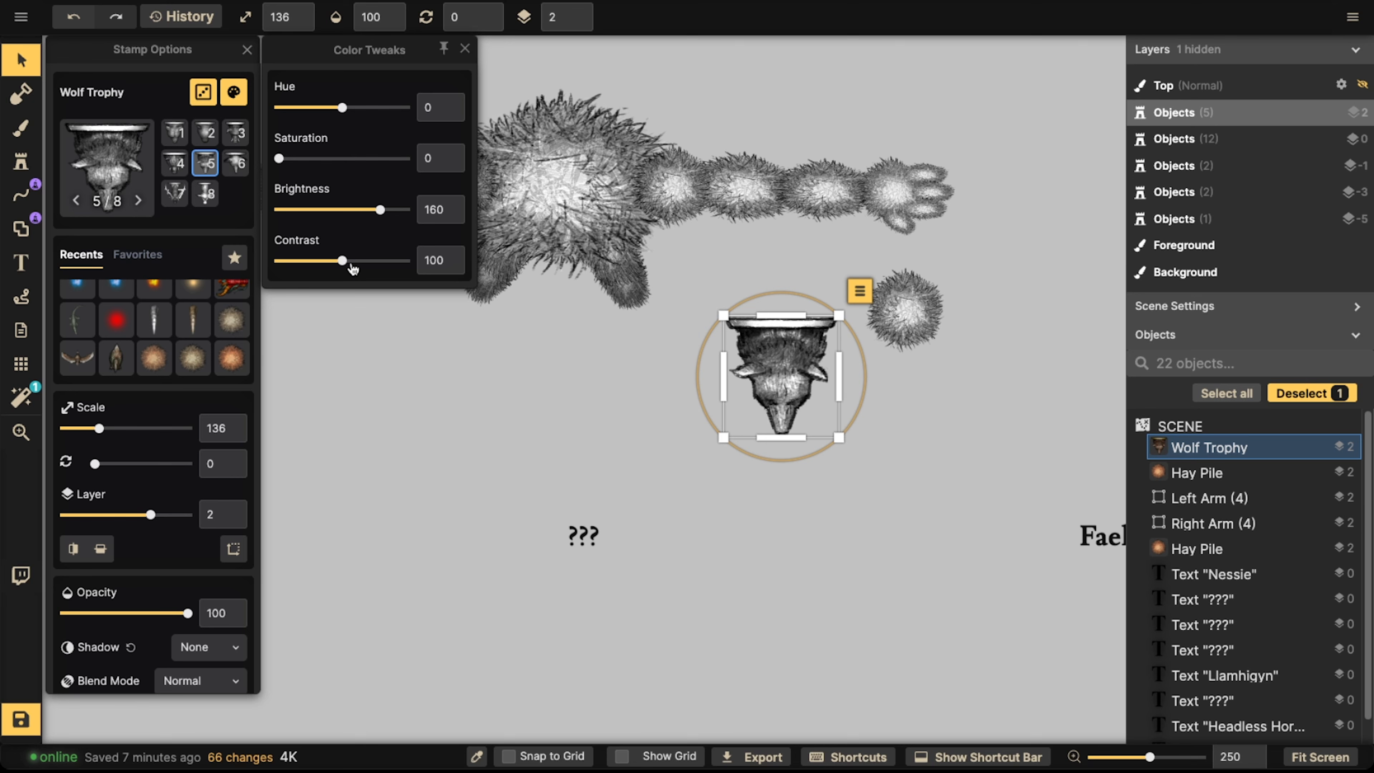
pyautogui.moveTo(343, 260); pyautogui.dragTo(333, 262)
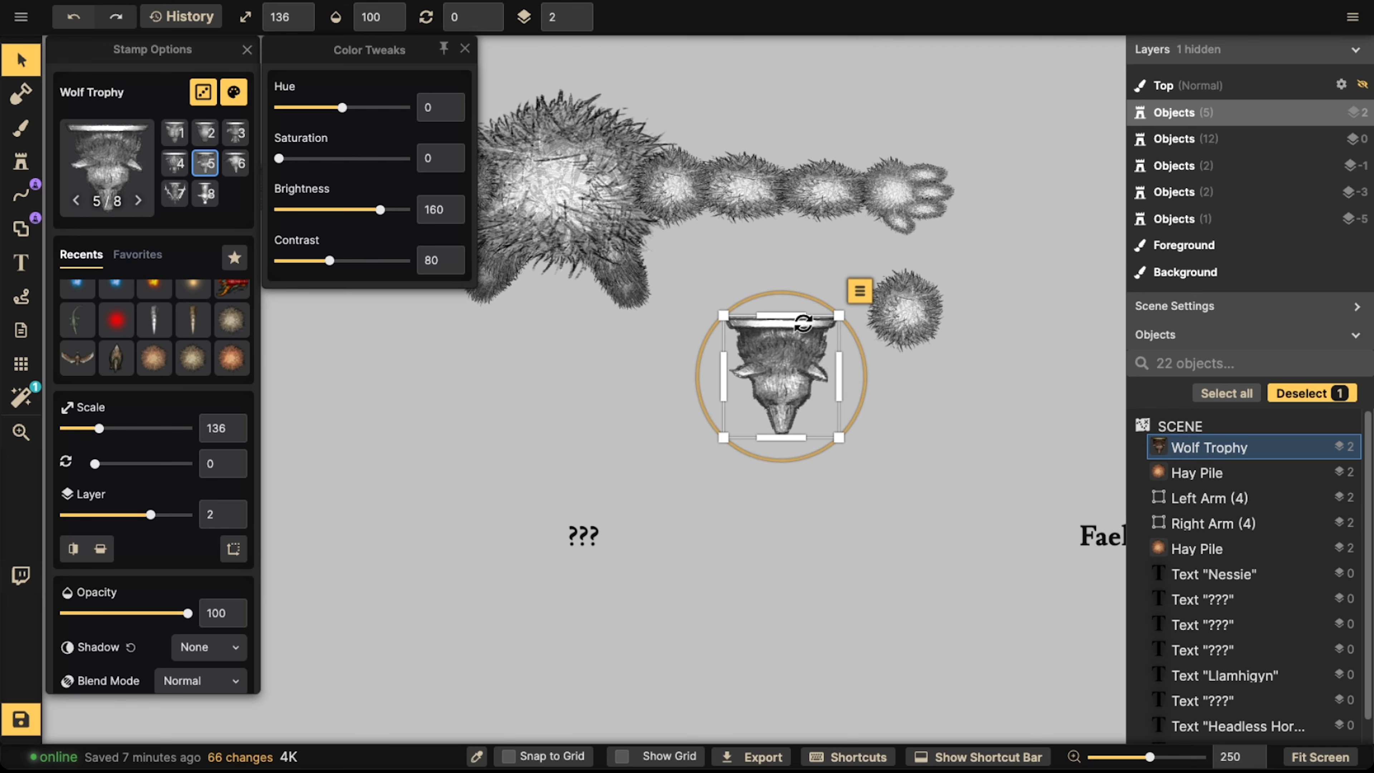
# - Move the Wolf Trophy onto the lower body between the legs and cover its mount with the spare hay pile on layer 4
pyautogui.moveTo(795, 378); pyautogui.dragTo(573, 243)
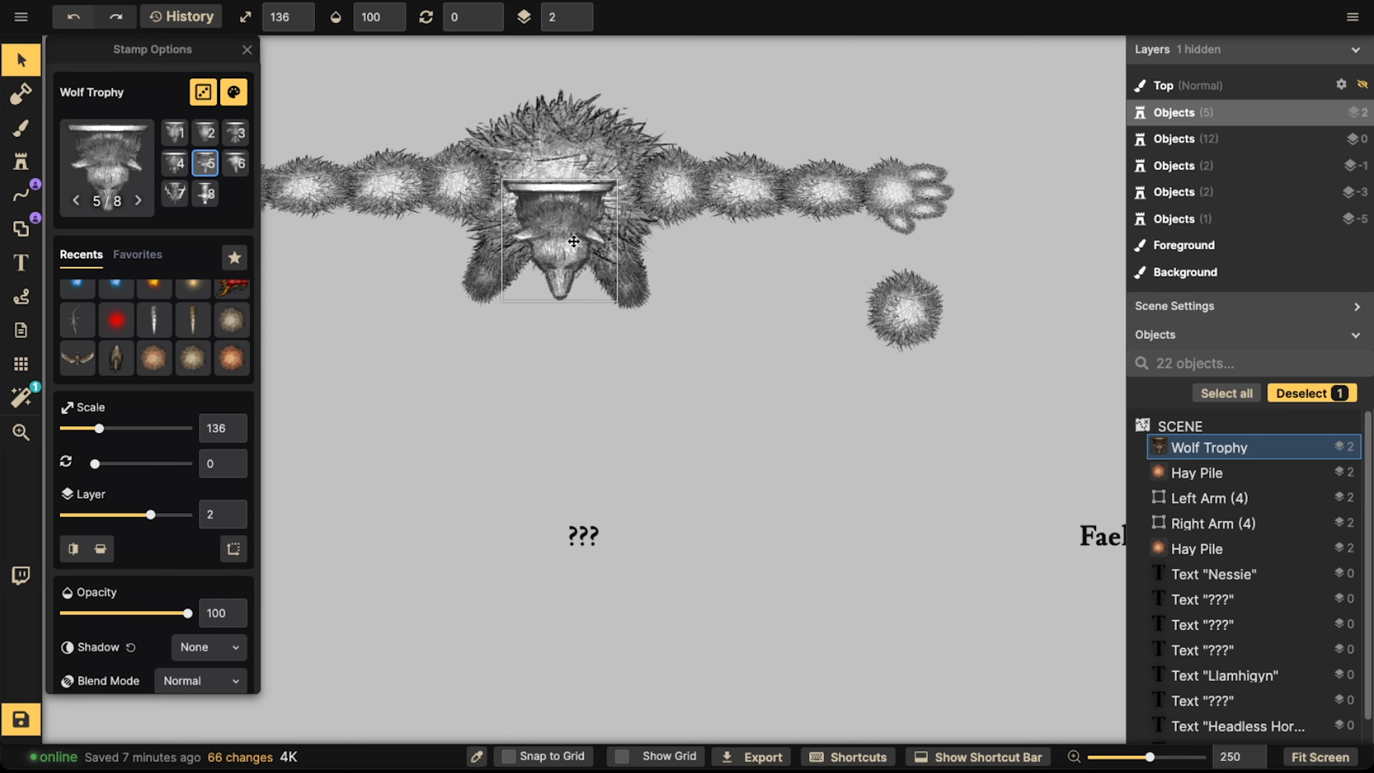
pyautogui.click(917, 300)
pyautogui.moveTo(917, 301); pyautogui.dragTo(547, 180)
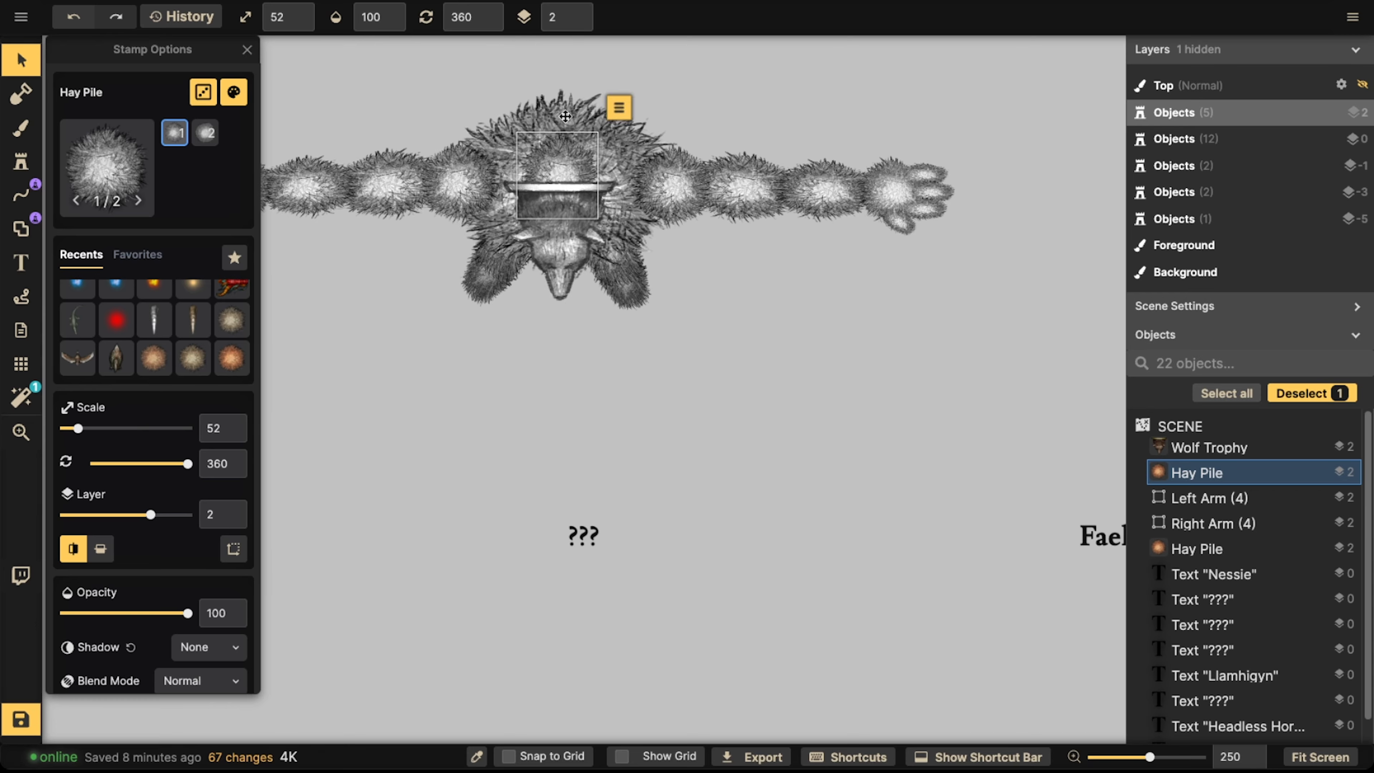
pyautogui.press('pageup')
pyautogui.press('pageup')
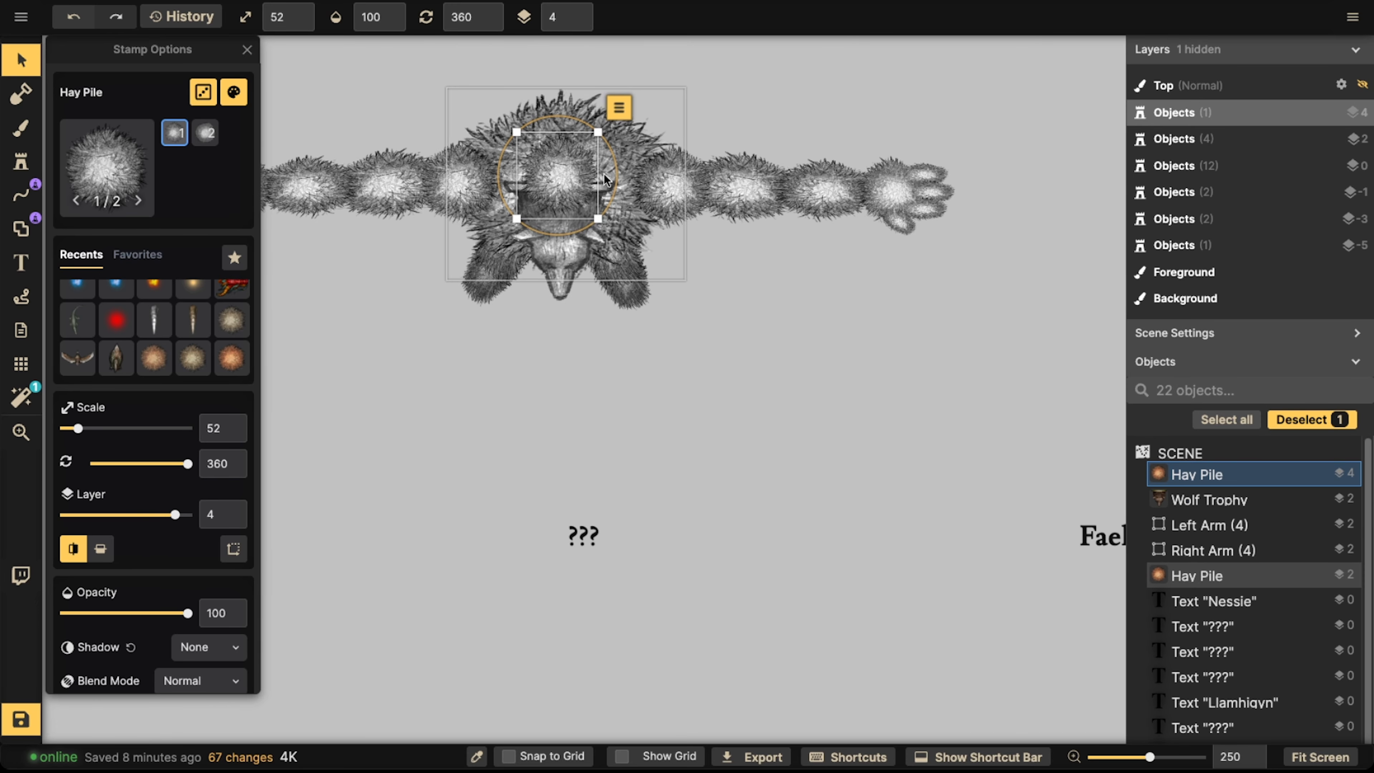
# - Enlarge the layer 4 hay pile, reset its rotation to 0 and stretch it wider across the body
pyautogui.scroll(4, 567, 177)
pyautogui.scroll(2, 566, 176)
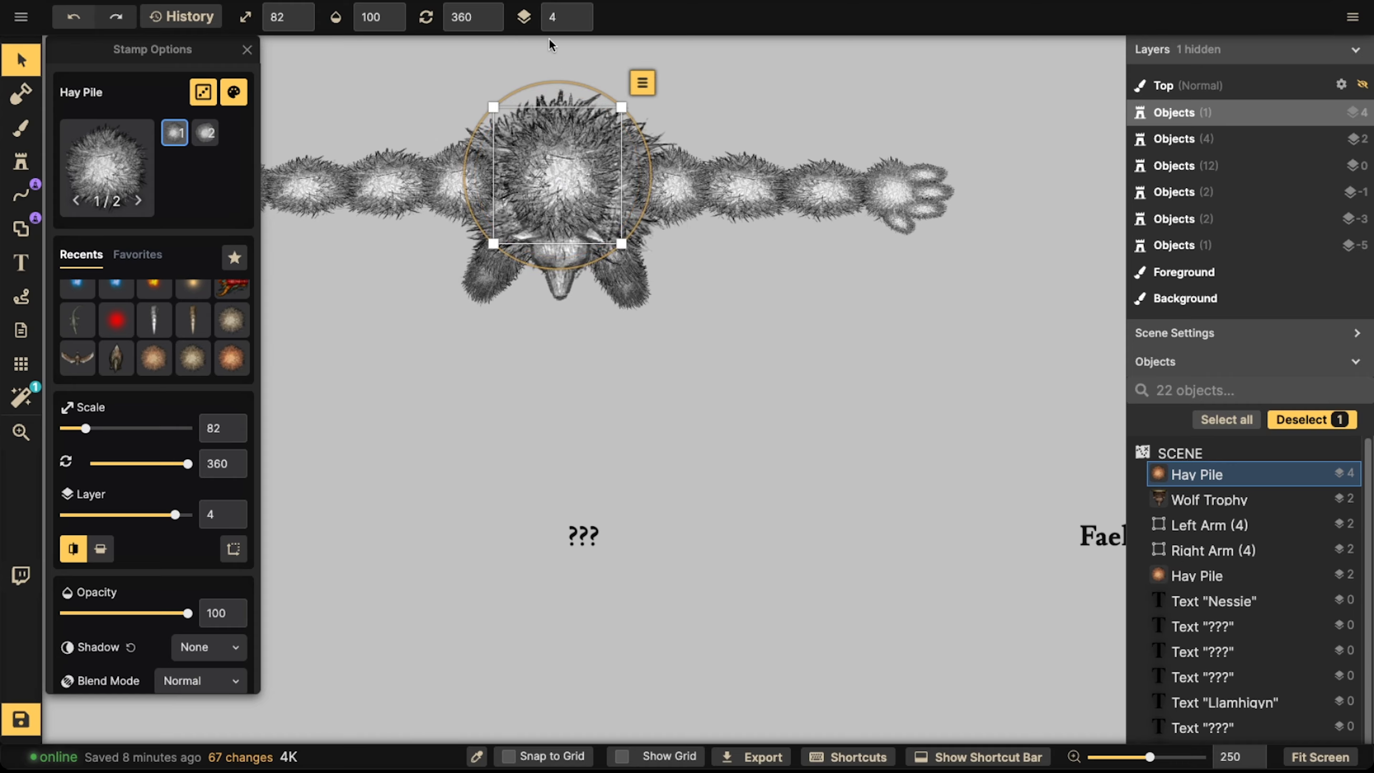
pyautogui.click(498, 15)
pyautogui.moveTo(623, 180); pyautogui.dragTo(569, 179)
pyautogui.scroll(-2, 569, 183)
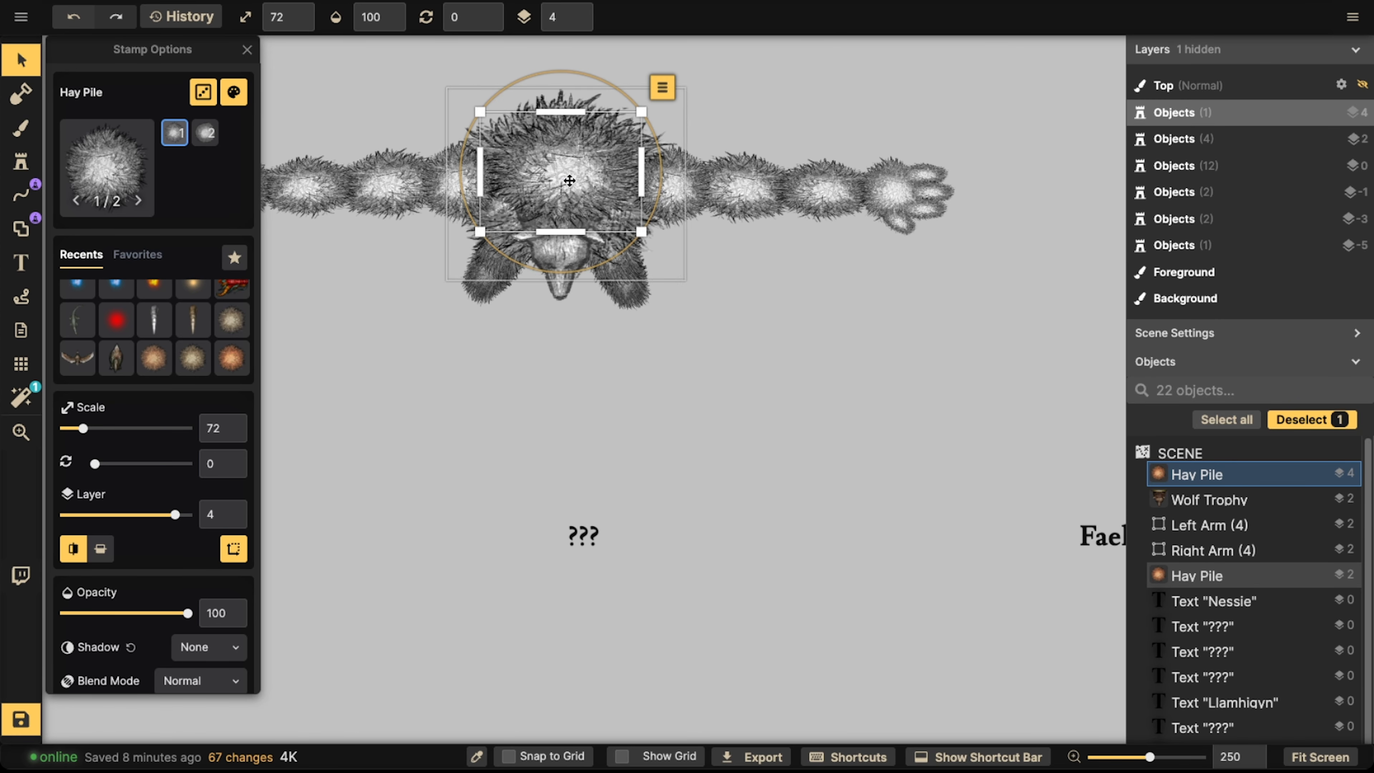
pyautogui.press('Escape')
# - Select all parts of the furry creature and move them slightly lower beneath the Headless Horseman label
pyautogui.scroll(-3, 534, 163)
pyautogui.moveTo(498, 156); pyautogui.dragTo(512, 186)
pyautogui.moveTo(268, 127); pyautogui.dragTo(860, 309)
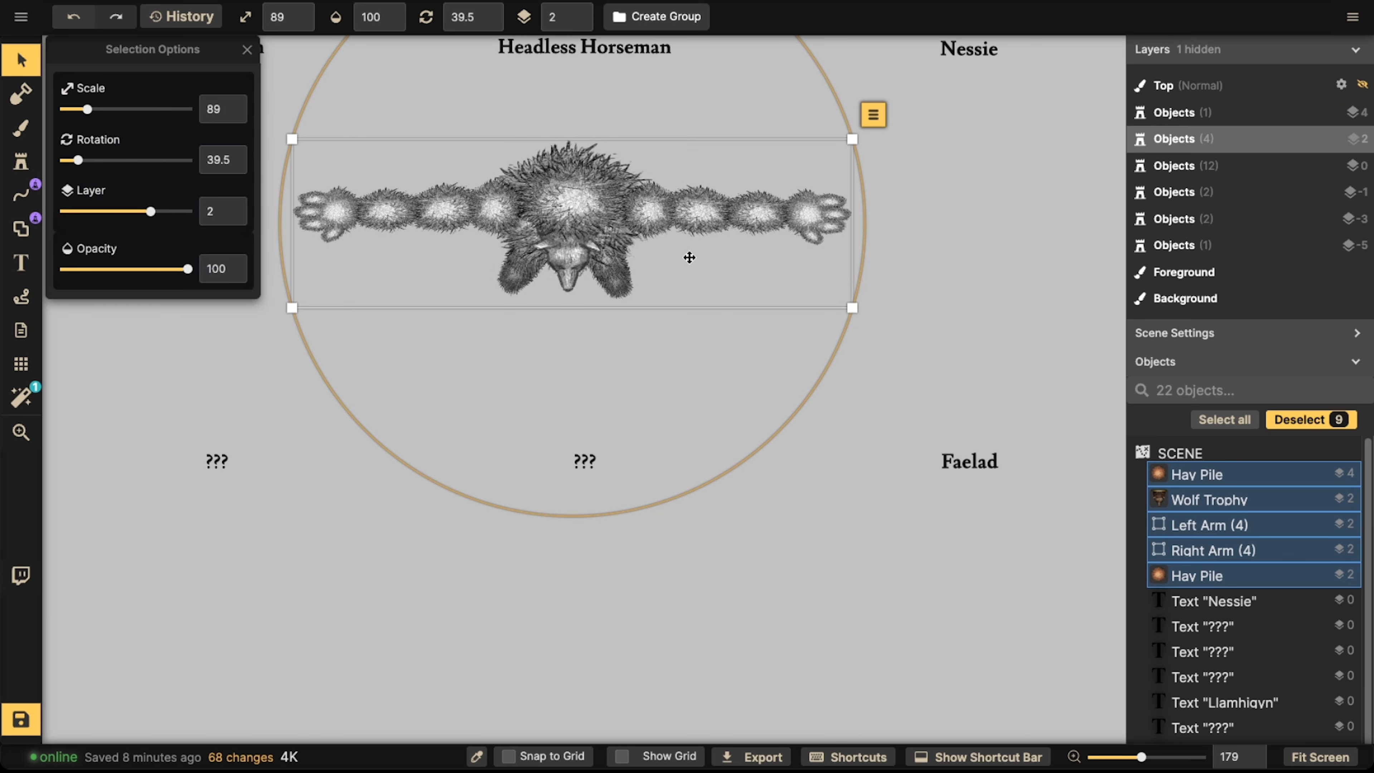
pyautogui.moveTo(665, 251); pyautogui.dragTo(667, 301)
pyautogui.scroll(3, 665, 298)
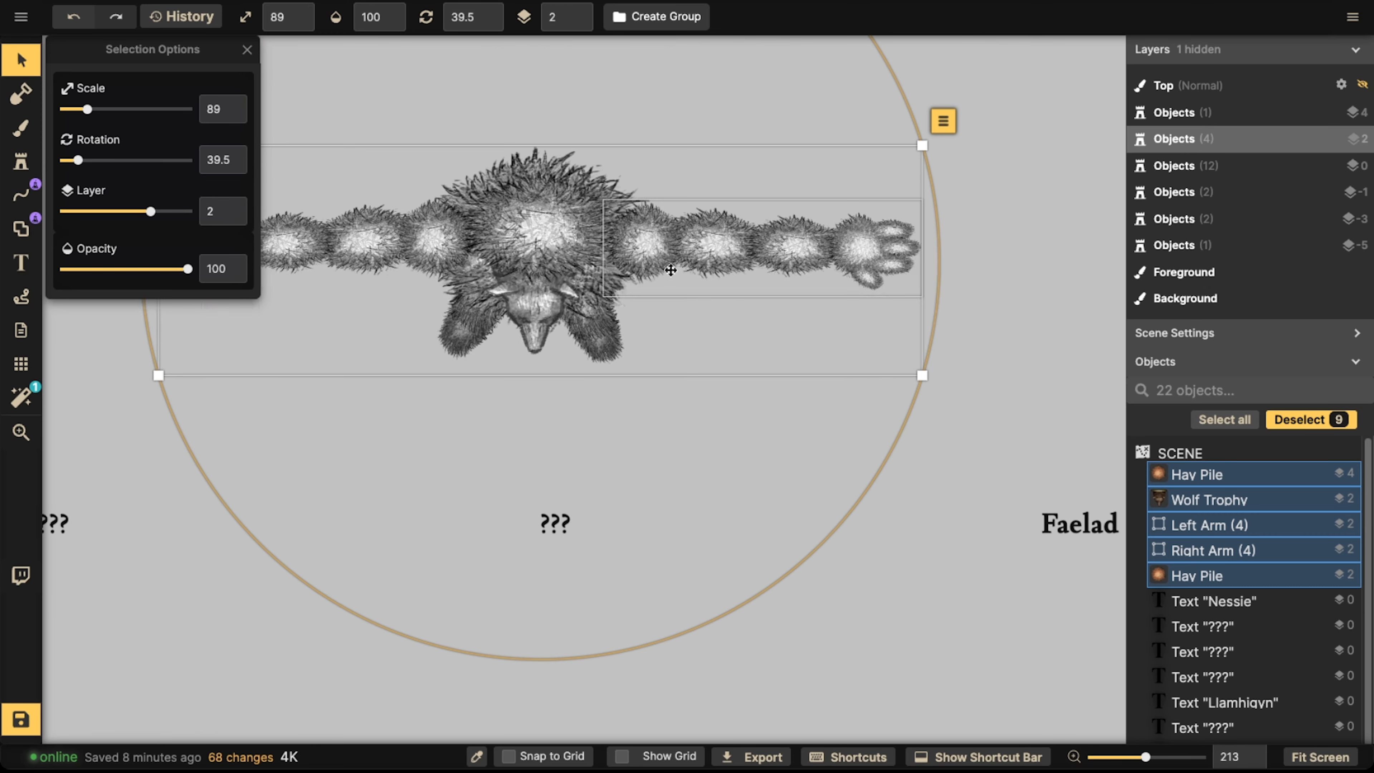
# - Enter the Left Arm group and copy its second hay pile from the shoulder
pyautogui.click(680, 259)
pyautogui.moveTo(562, 202); pyautogui.dragTo(566, 327)
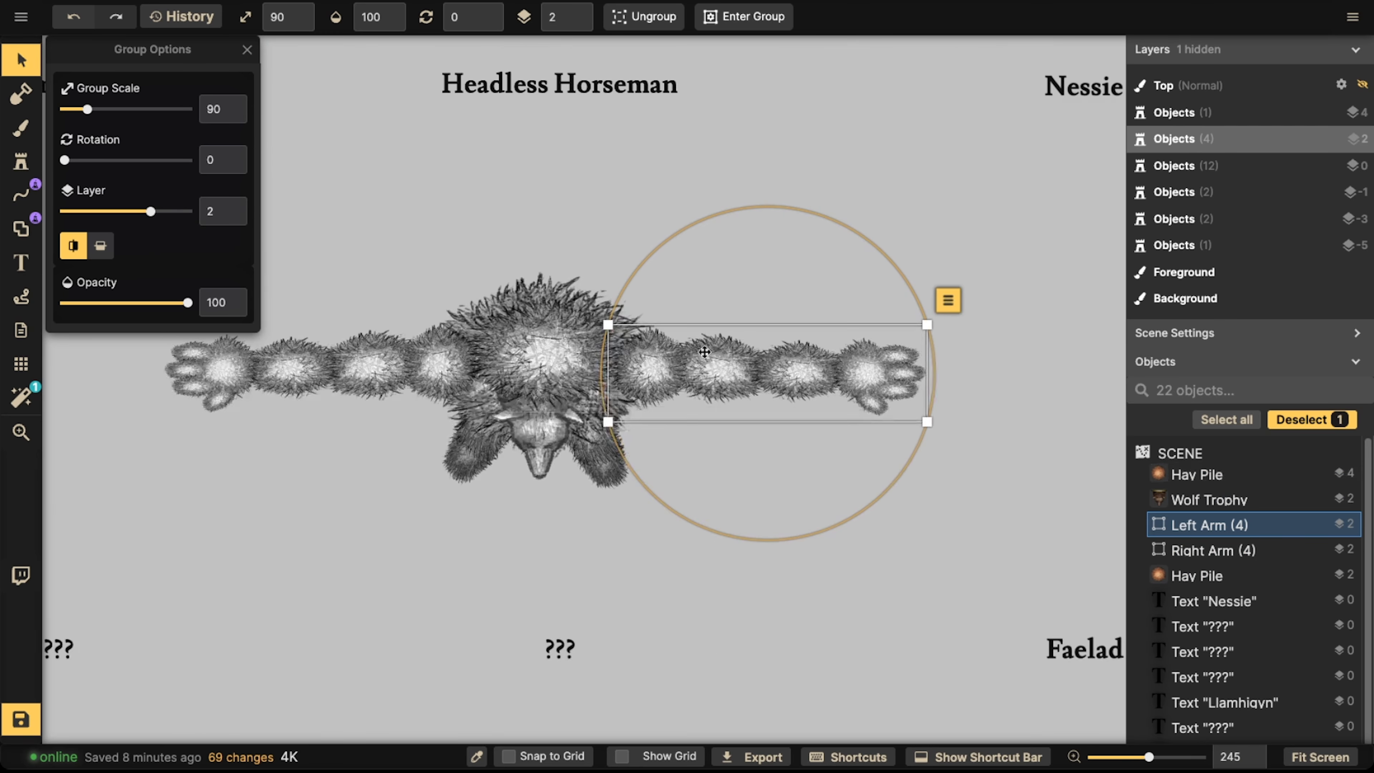
pyautogui.doubleClick(713, 357)
pyautogui.click(713, 358)
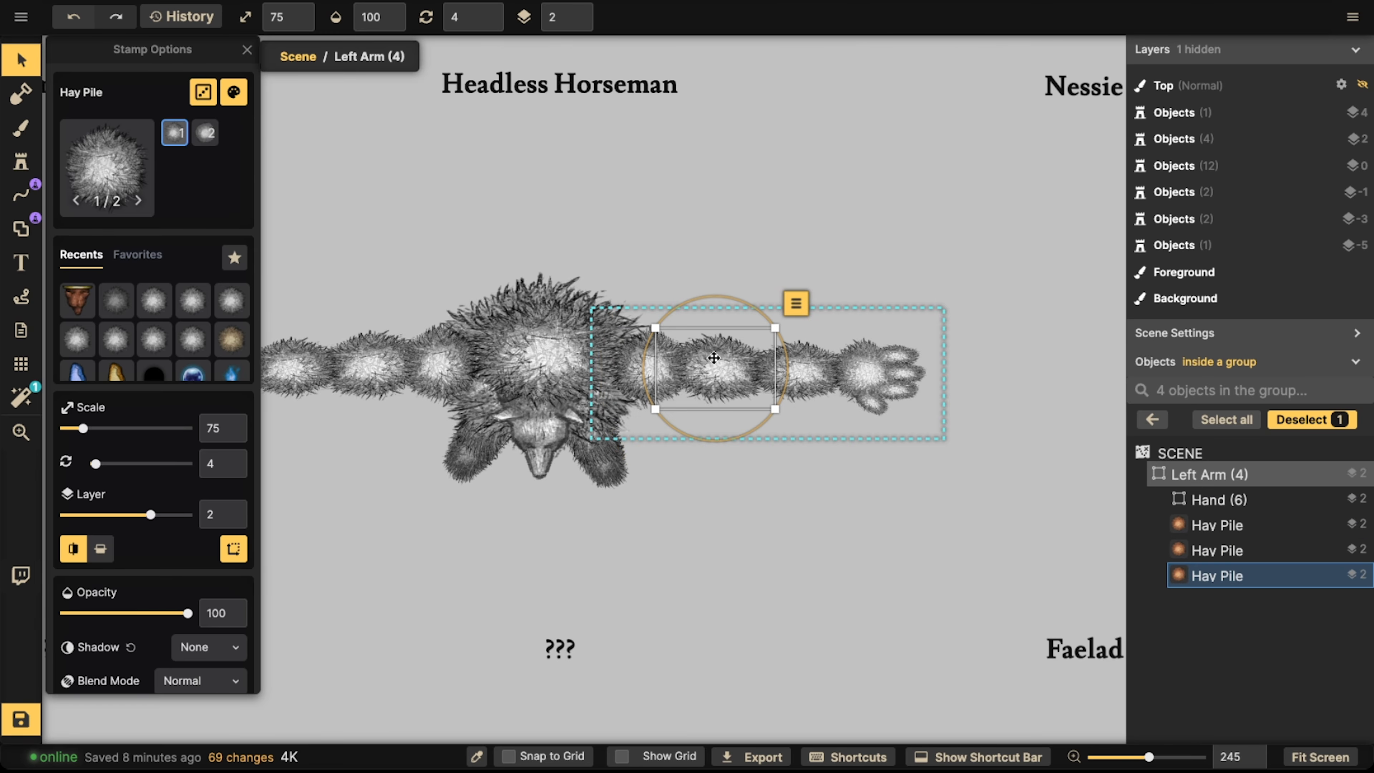
pyautogui.click(528, 261)
pyautogui.scroll(3, 557, 256)
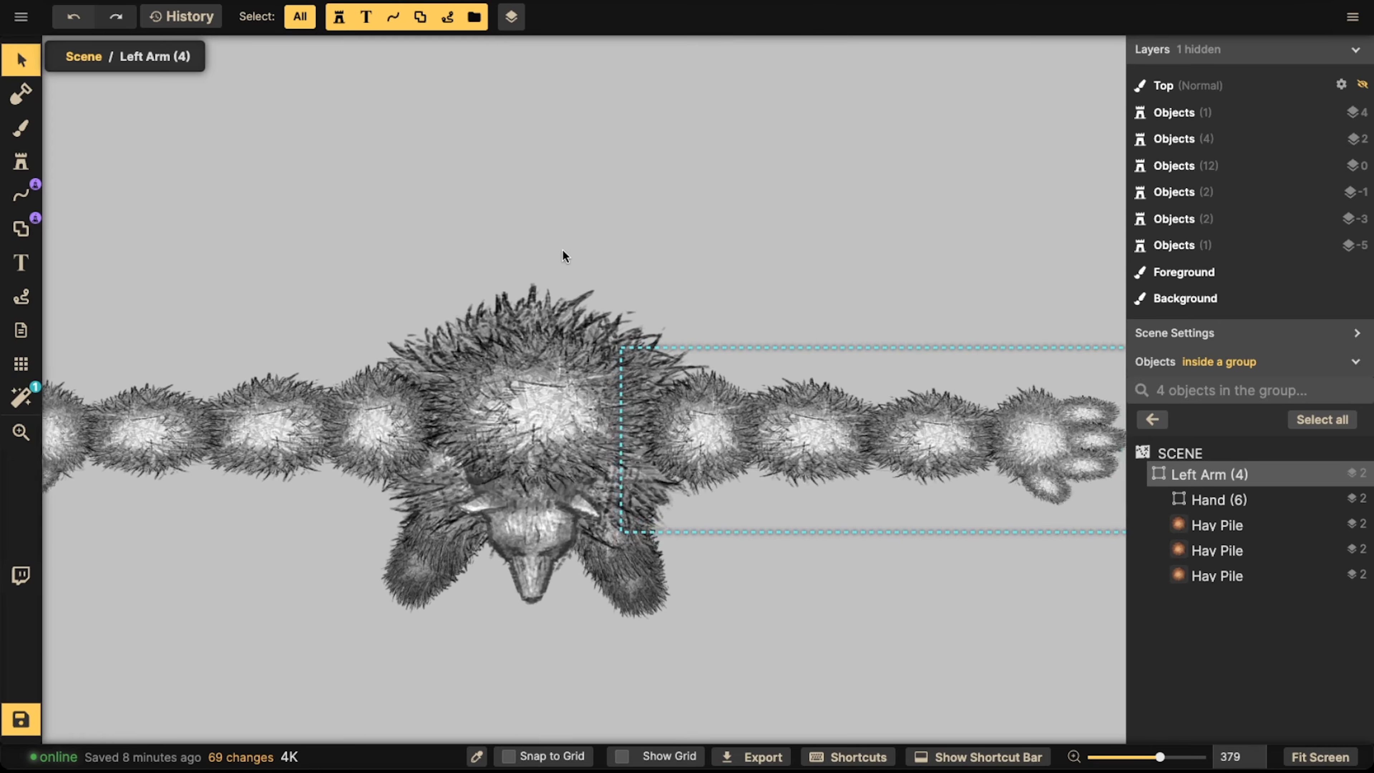
pyautogui.press('super+v')
pyautogui.scroll(-5, 565, 250)
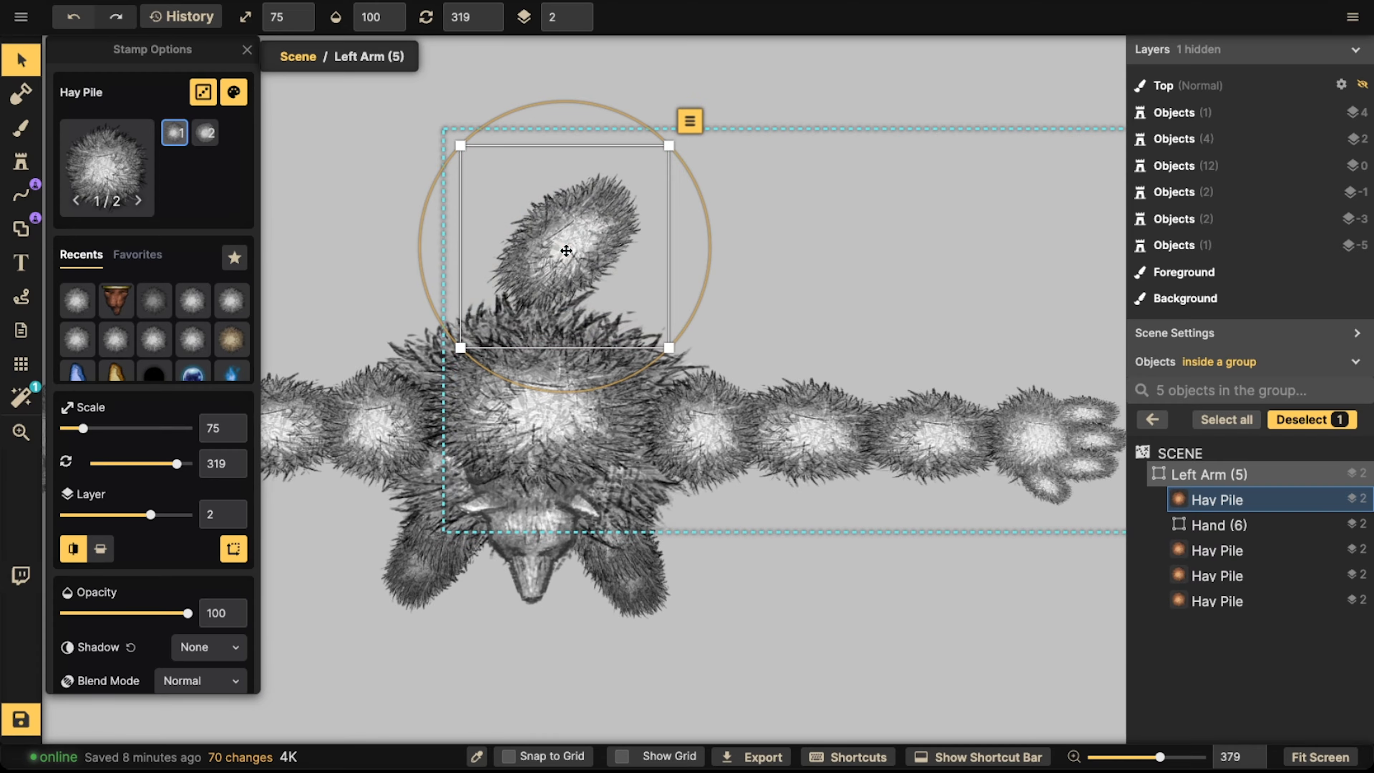
pyautogui.press('Delete')
pyautogui.click(1146, 419)
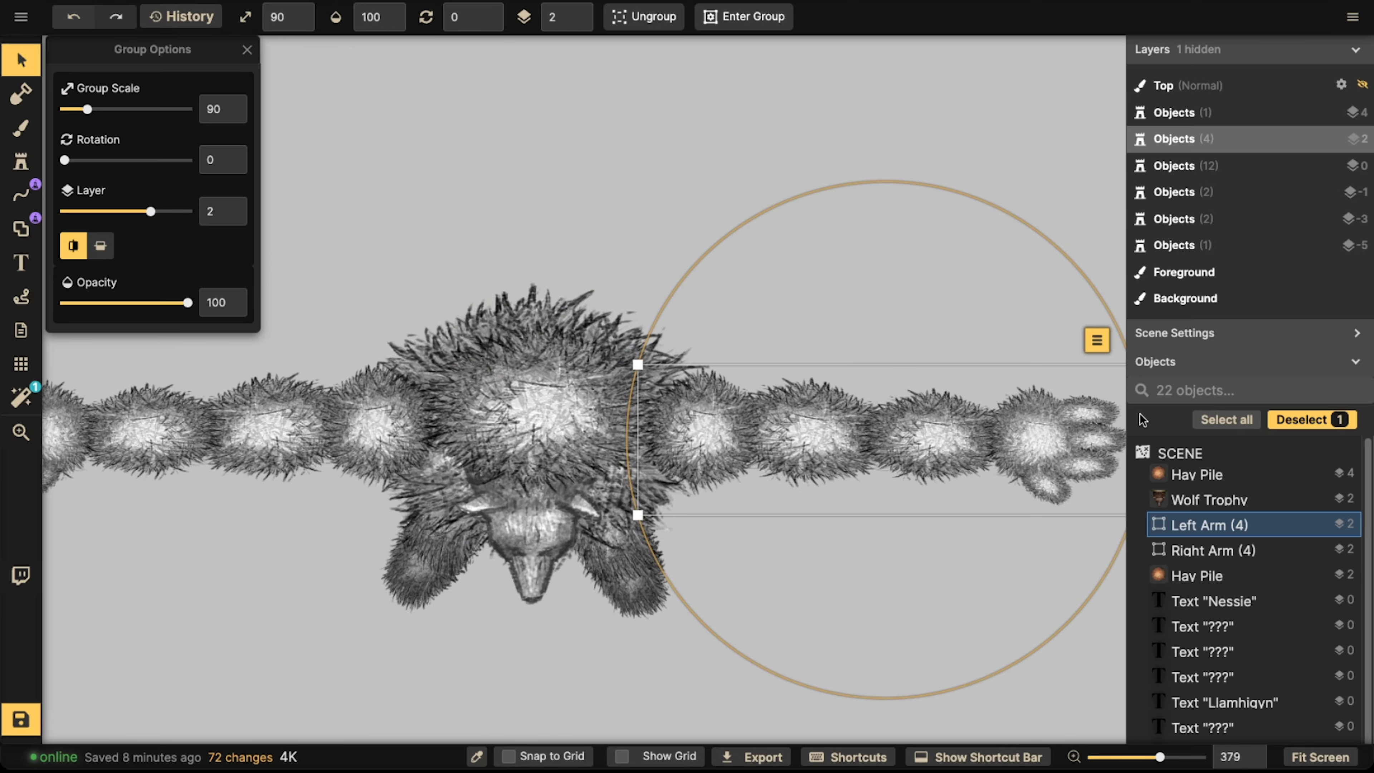
# - Paste the copied hay pile above the body, rotate it upright as the tail base and put it on layer 1
pyautogui.click(757, 333)
pyautogui.press('super+v')
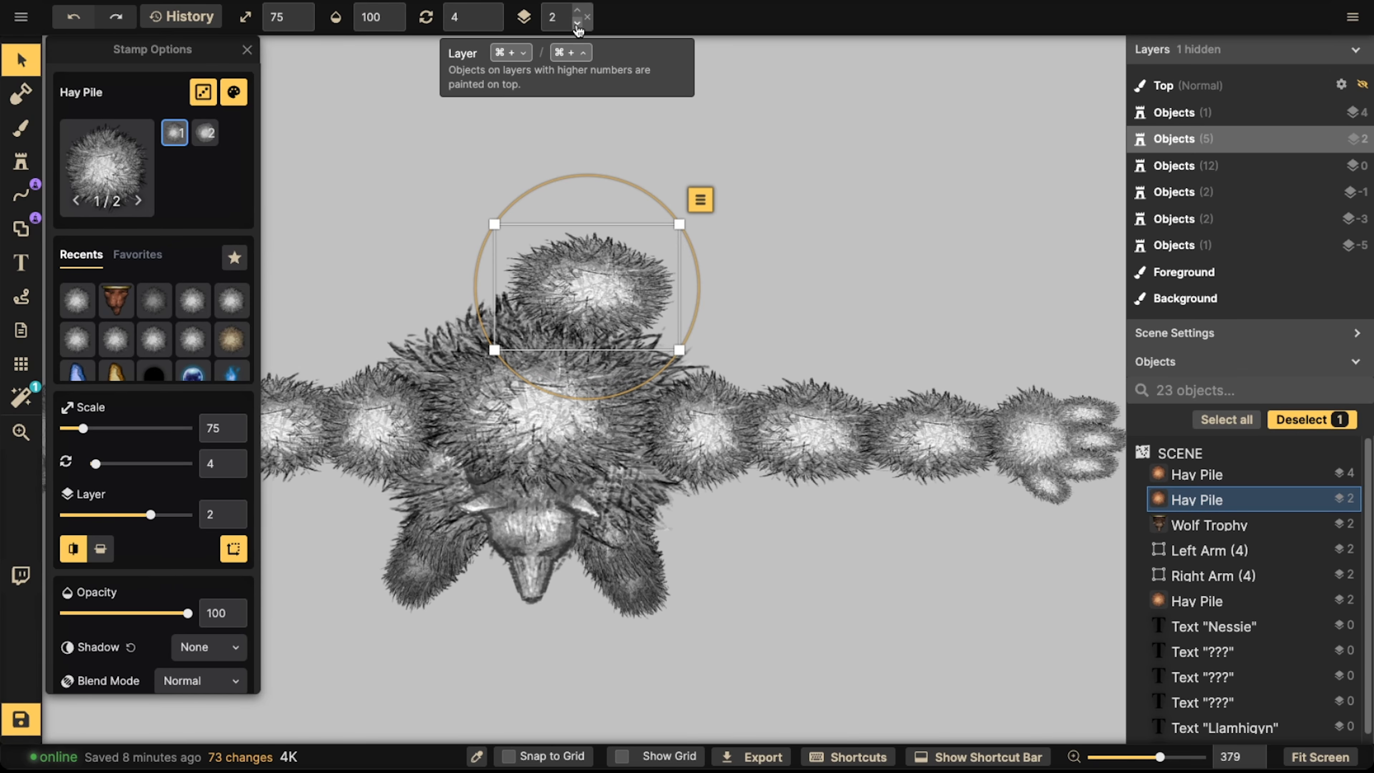
pyautogui.moveTo(650, 193); pyautogui.dragTo(535, 180)
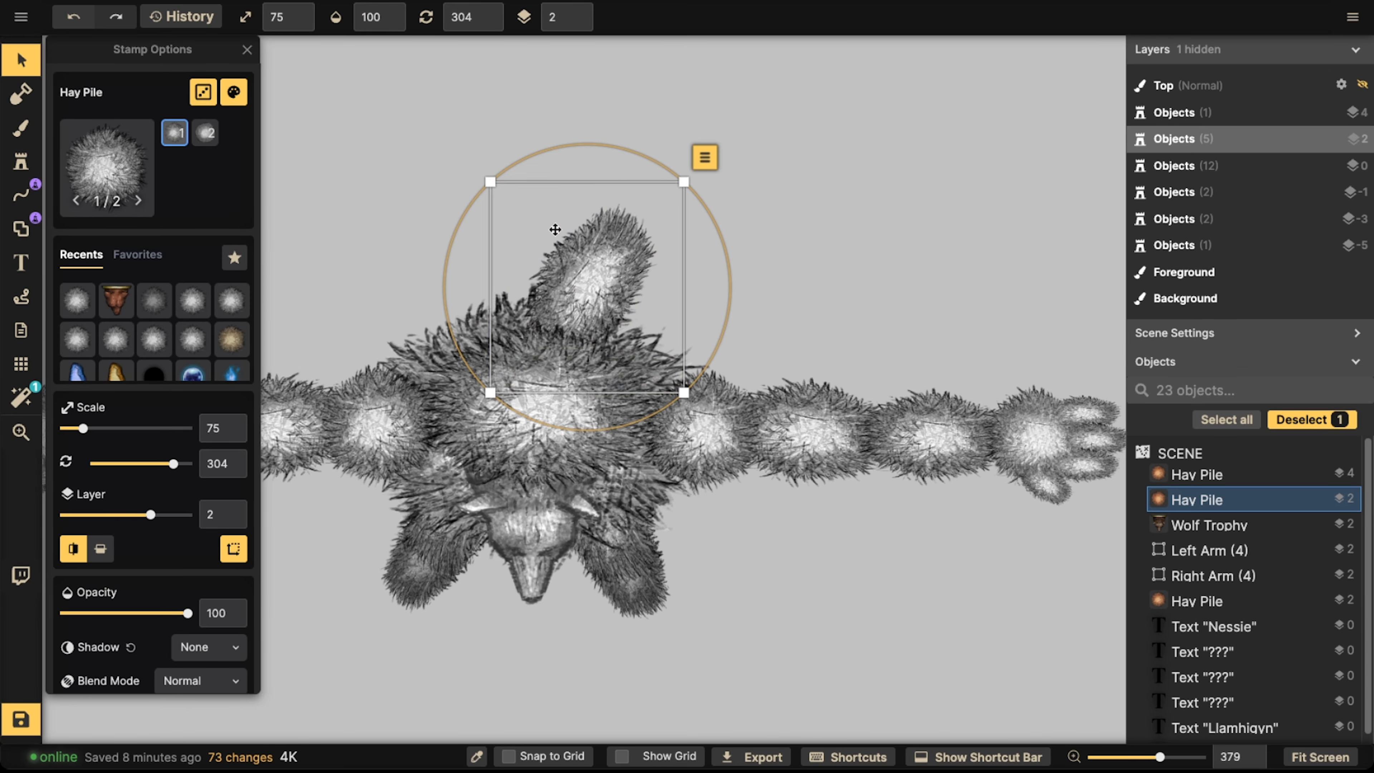
pyautogui.moveTo(604, 264); pyautogui.dragTo(592, 278)
pyautogui.click(584, 23)
# - Duplicate the tail hay pile three times, stacking two copies into a curved tail and leaving the third beside it
pyautogui.press('super+c')
pyautogui.press('super+v')
pyautogui.press('super+v')
pyautogui.press('super+v')
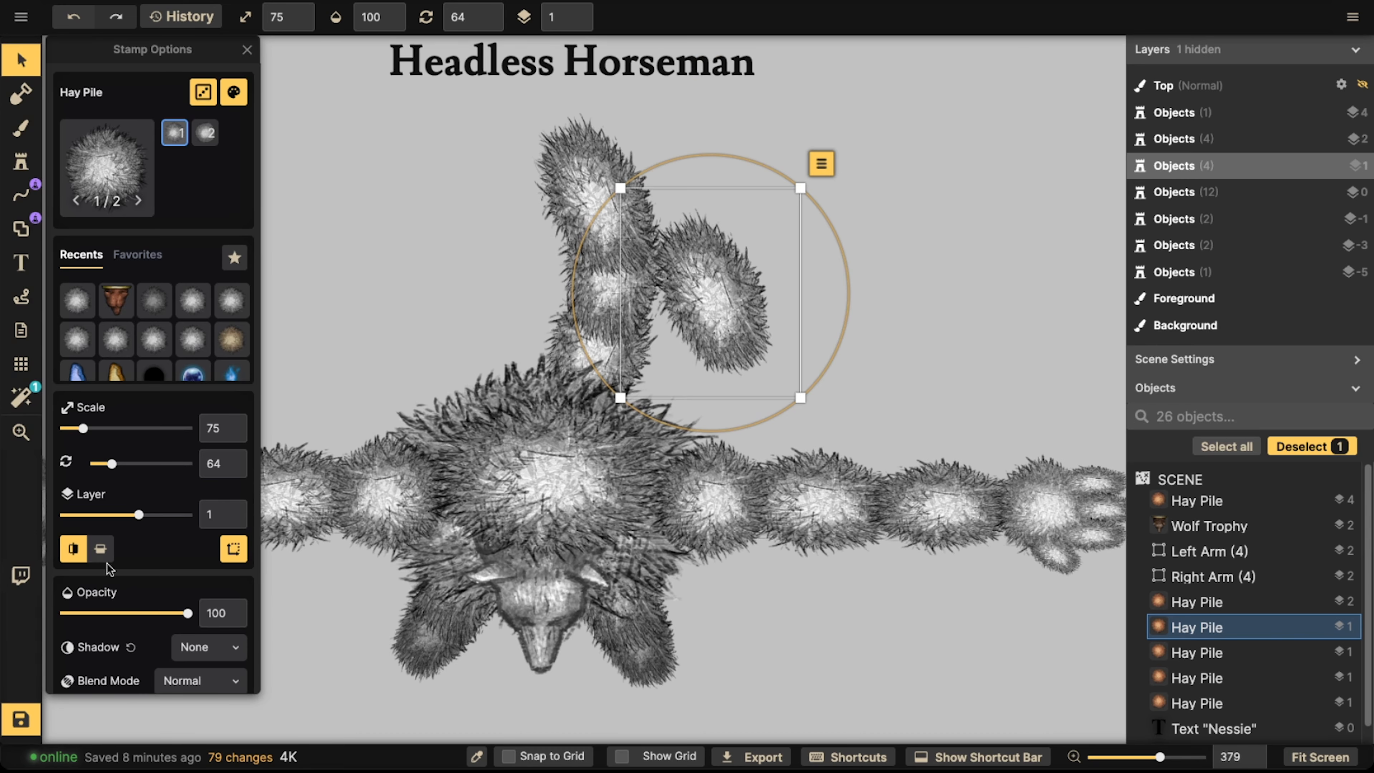
# - Set the spare hay pile's blend mode to Lighten and lay it over the upper joint of the tail
pyautogui.scroll(-2, 174, 484)
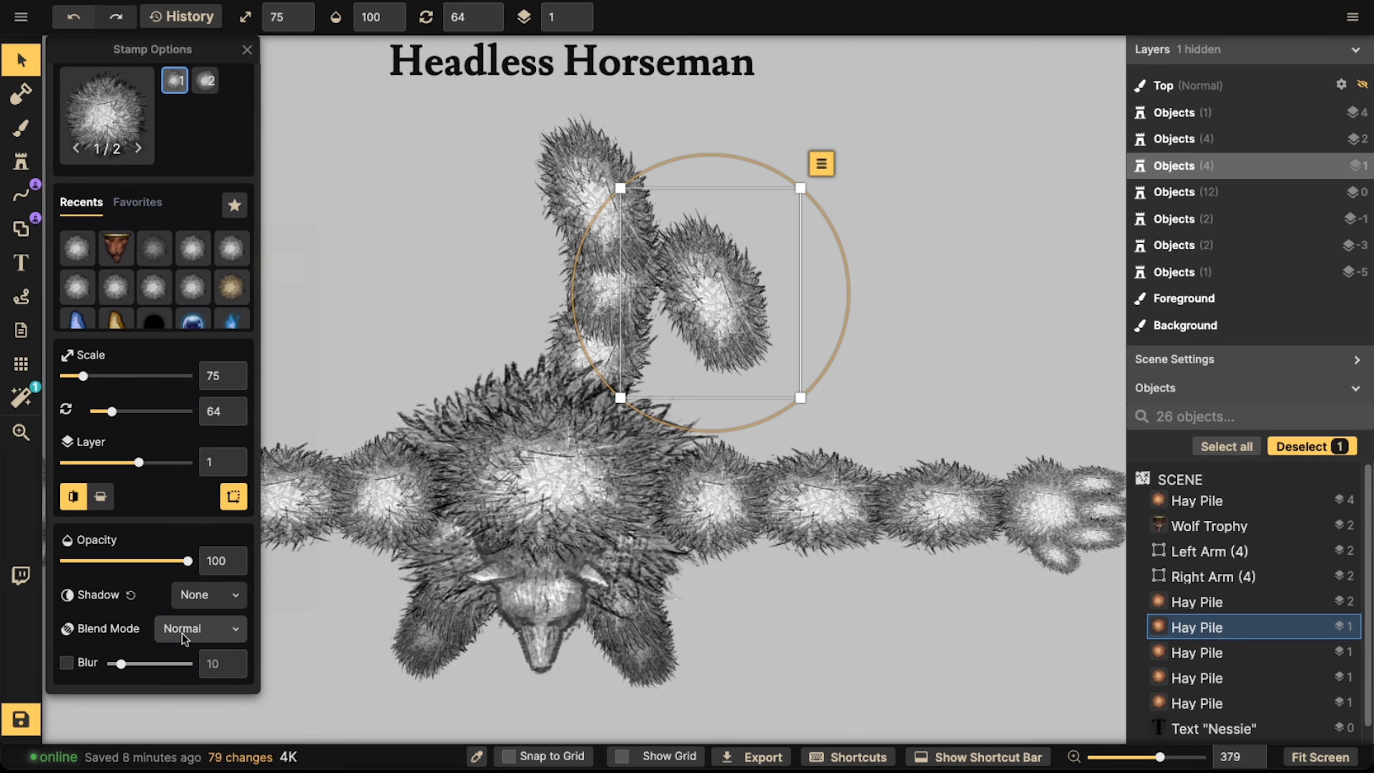
pyautogui.click(183, 635)
pyautogui.click(184, 386)
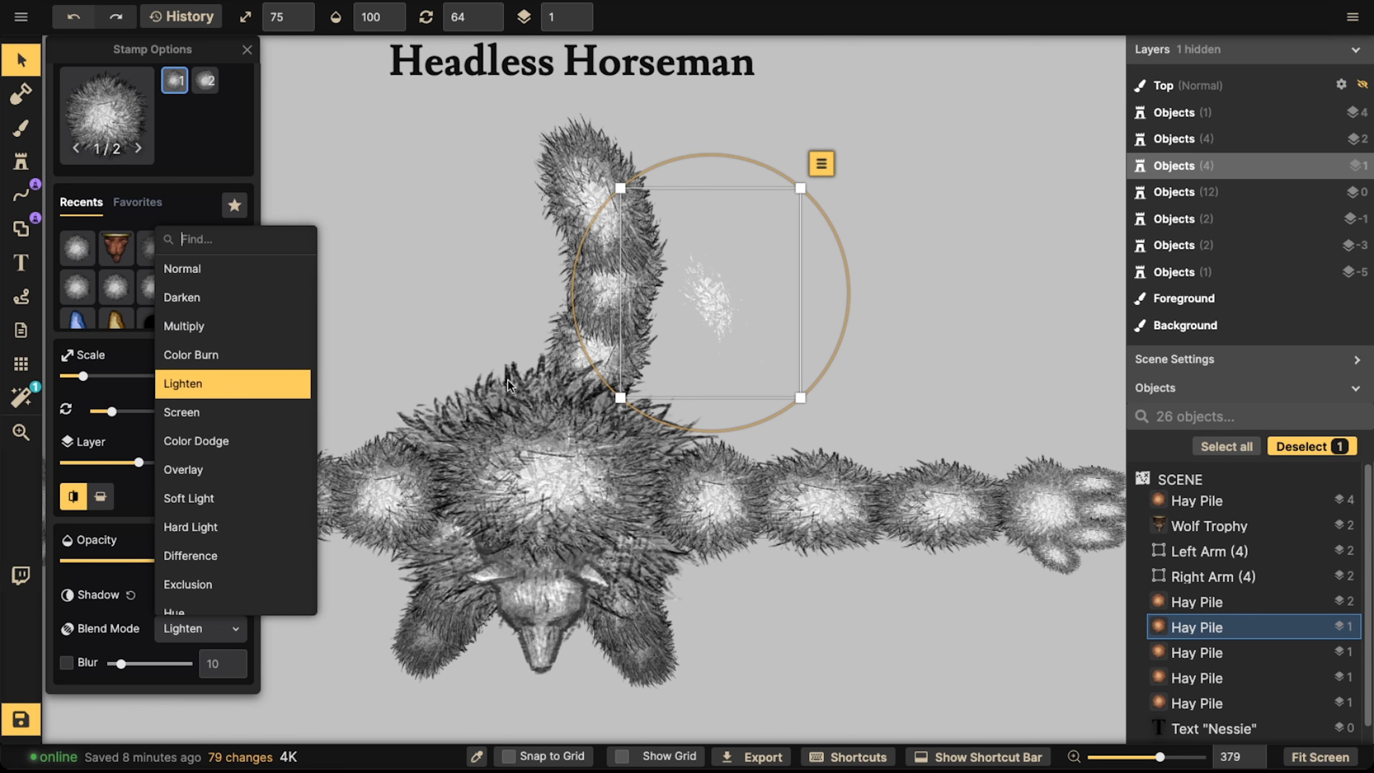
pyautogui.moveTo(710, 298); pyautogui.dragTo(595, 202)
# - Duplicate the Lighten hay pile, rotate the copy to 109 and lay it over the tail's lower joint
pyautogui.press('super+c')
pyautogui.press('super+v')
pyautogui.scroll(5, 613, 331)
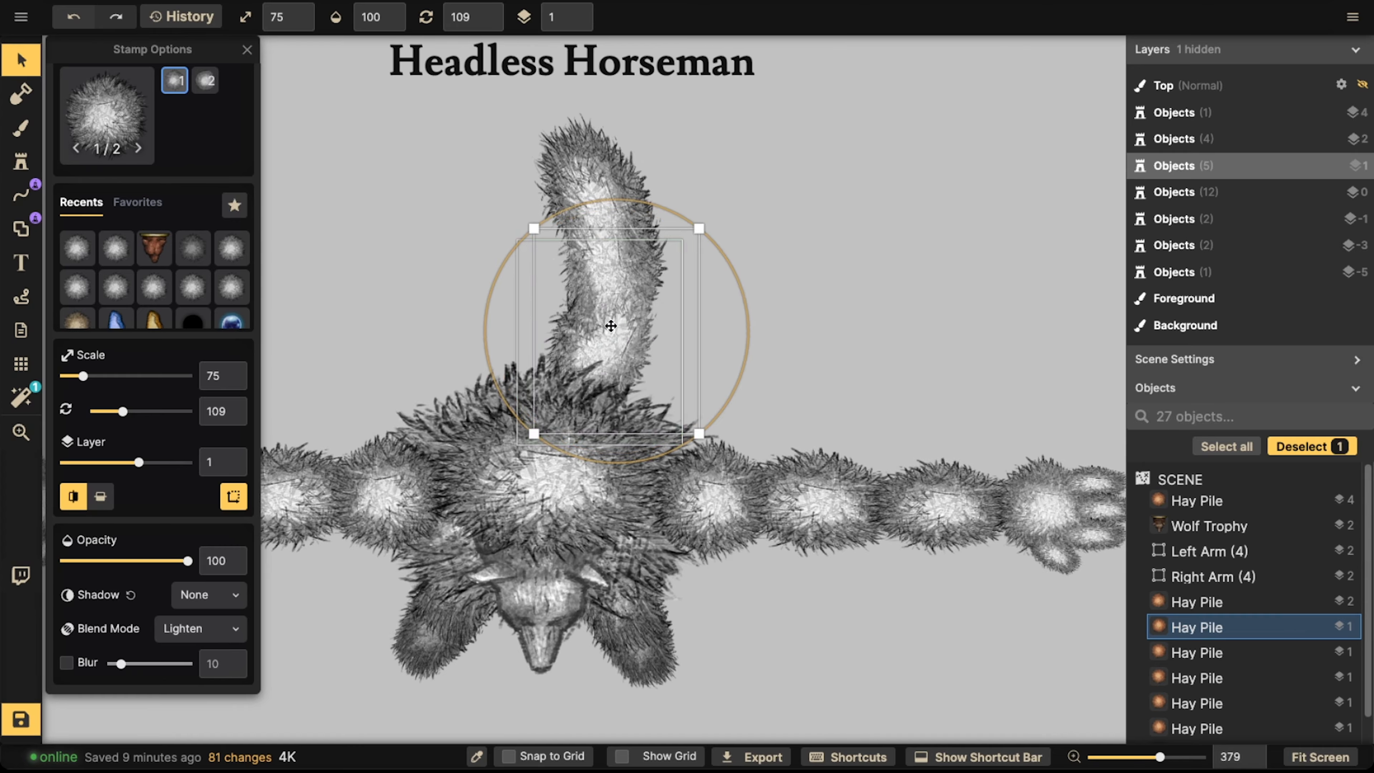
pyautogui.moveTo(611, 329); pyautogui.dragTo(568, 306)
pyautogui.scroll(-1, 517, 244)
pyautogui.scroll(-3, 517, 244)
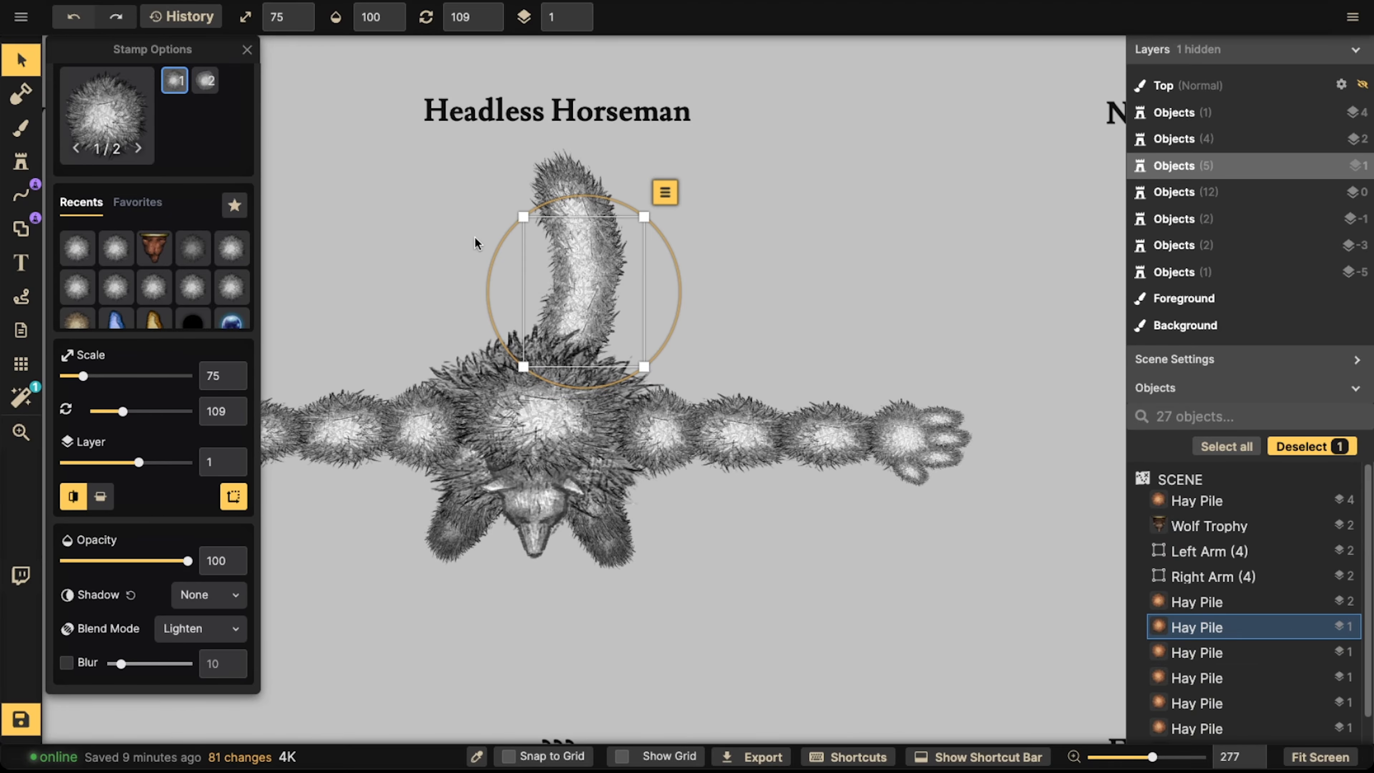
# - Select the five tail hay piles, enlarge them to scale 82 and tuck the tail's base under the body
pyautogui.click(461, 245)
pyautogui.scroll(-2, 462, 244)
pyautogui.click(549, 299)
pyautogui.moveTo(597, 161); pyautogui.dragTo(657, 166)
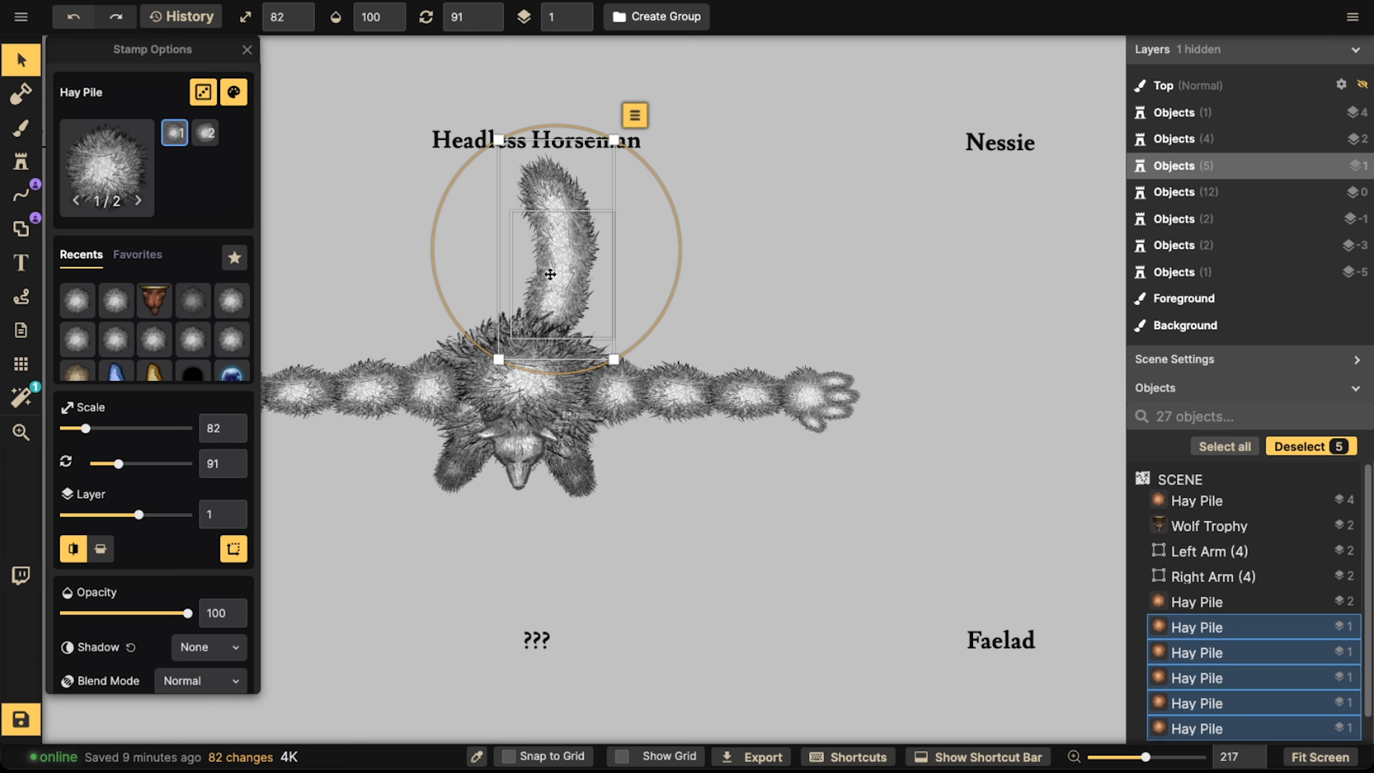
pyautogui.moveTo(553, 276); pyautogui.dragTo(544, 296)
pyautogui.scroll(-2, 544, 296)
# - Lower the brightness of the selected tail pieces to 98
pyautogui.click(234, 92)
pyautogui.moveTo(357, 210); pyautogui.dragTo(341, 212)
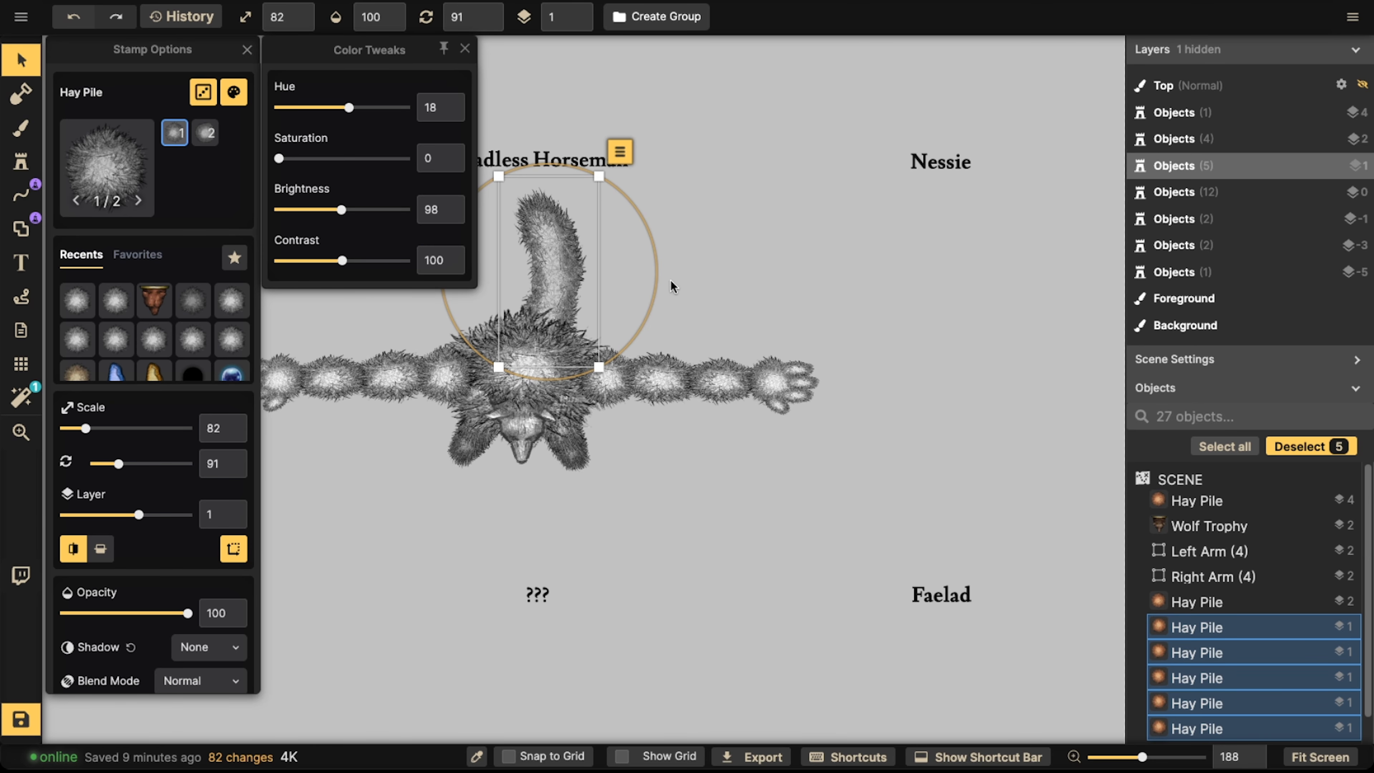
pyautogui.press('Escape')
# - Enlarge the Wolf Trophy head slightly and recenter it between the legs
pyautogui.click(508, 435)
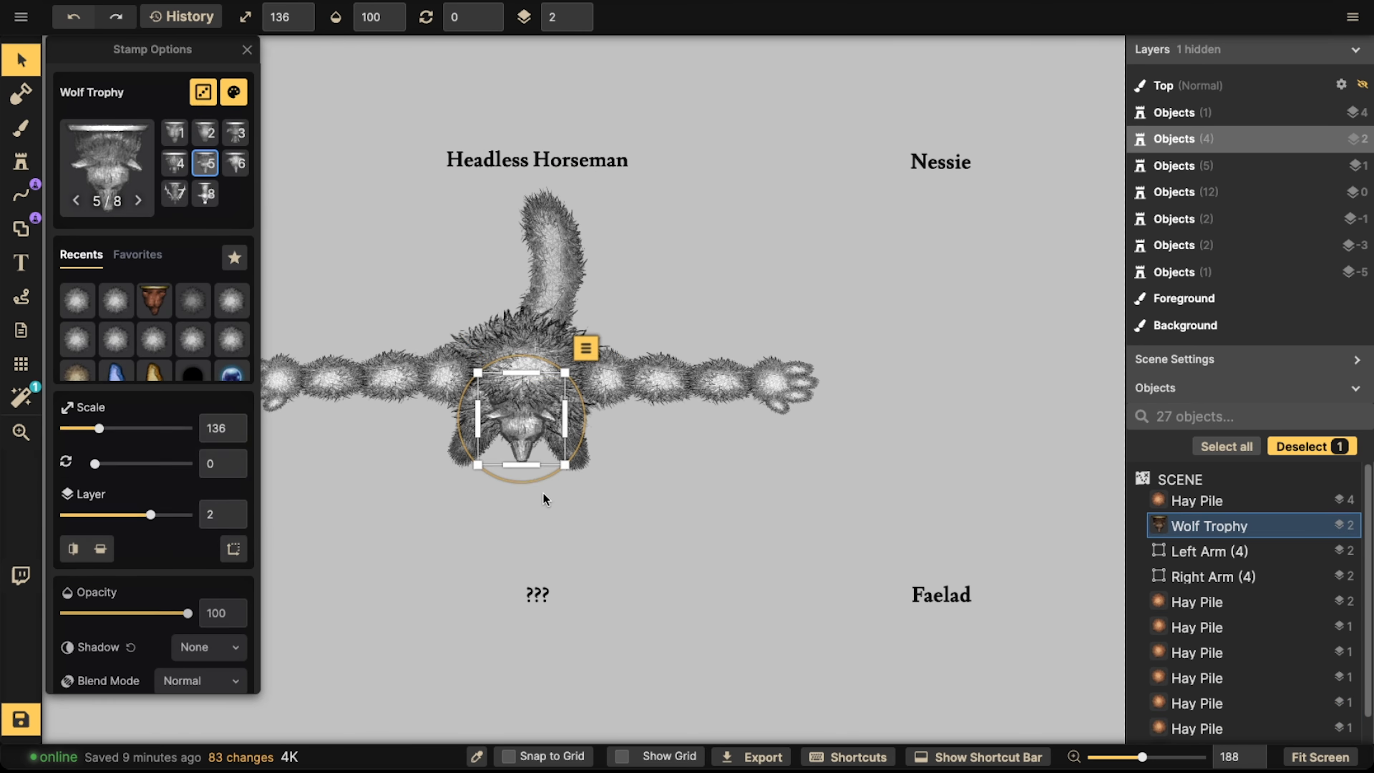
pyautogui.scroll(2, 543, 493)
pyautogui.moveTo(566, 460); pyautogui.dragTo(580, 479)
pyautogui.moveTo(524, 433); pyautogui.dragTo(521, 438)
# - Raise the brightness of the layer 4 hay pile on the body to 119
pyautogui.click(518, 341)
pyautogui.scroll(-2, 236, 374)
pyautogui.scroll(2, 217, 433)
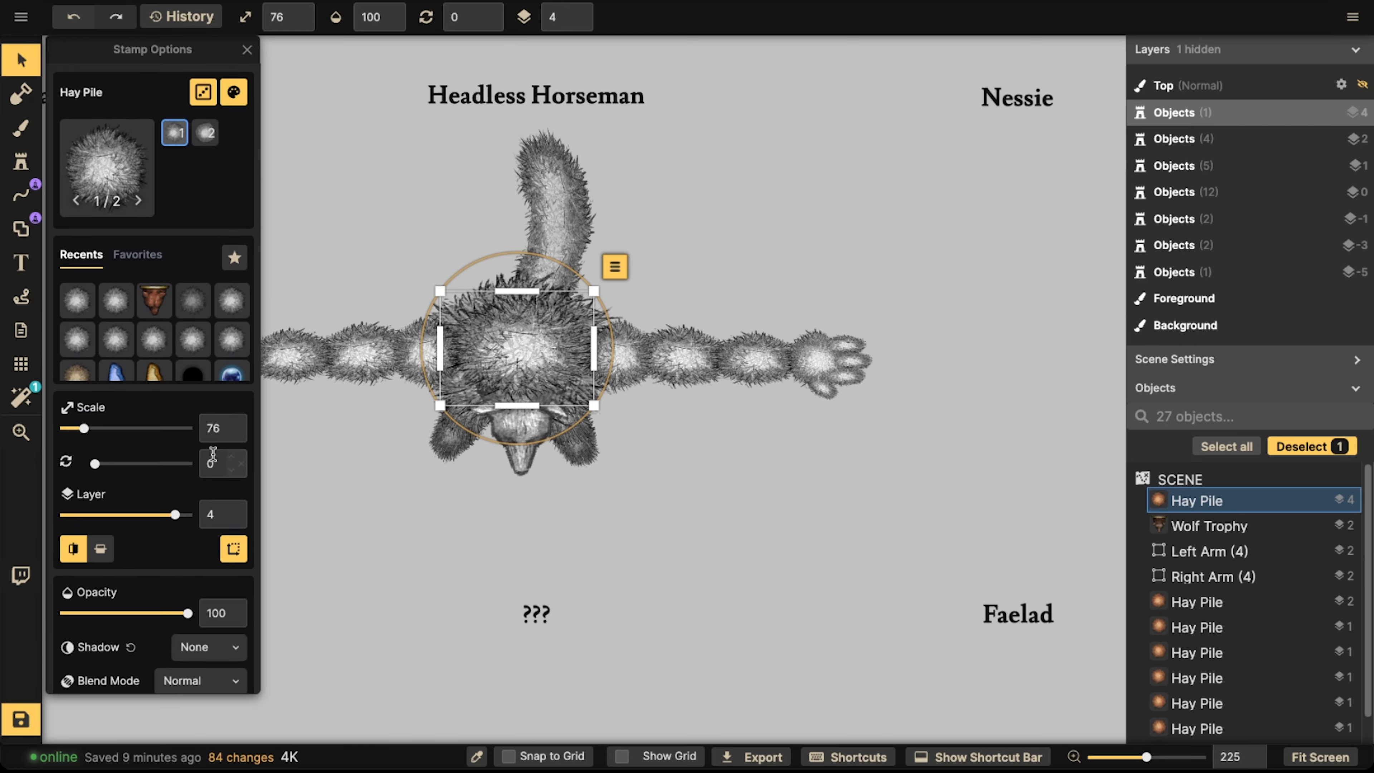
pyautogui.scroll(-2, 211, 487)
pyautogui.scroll(2, 234, 172)
pyautogui.click(234, 92)
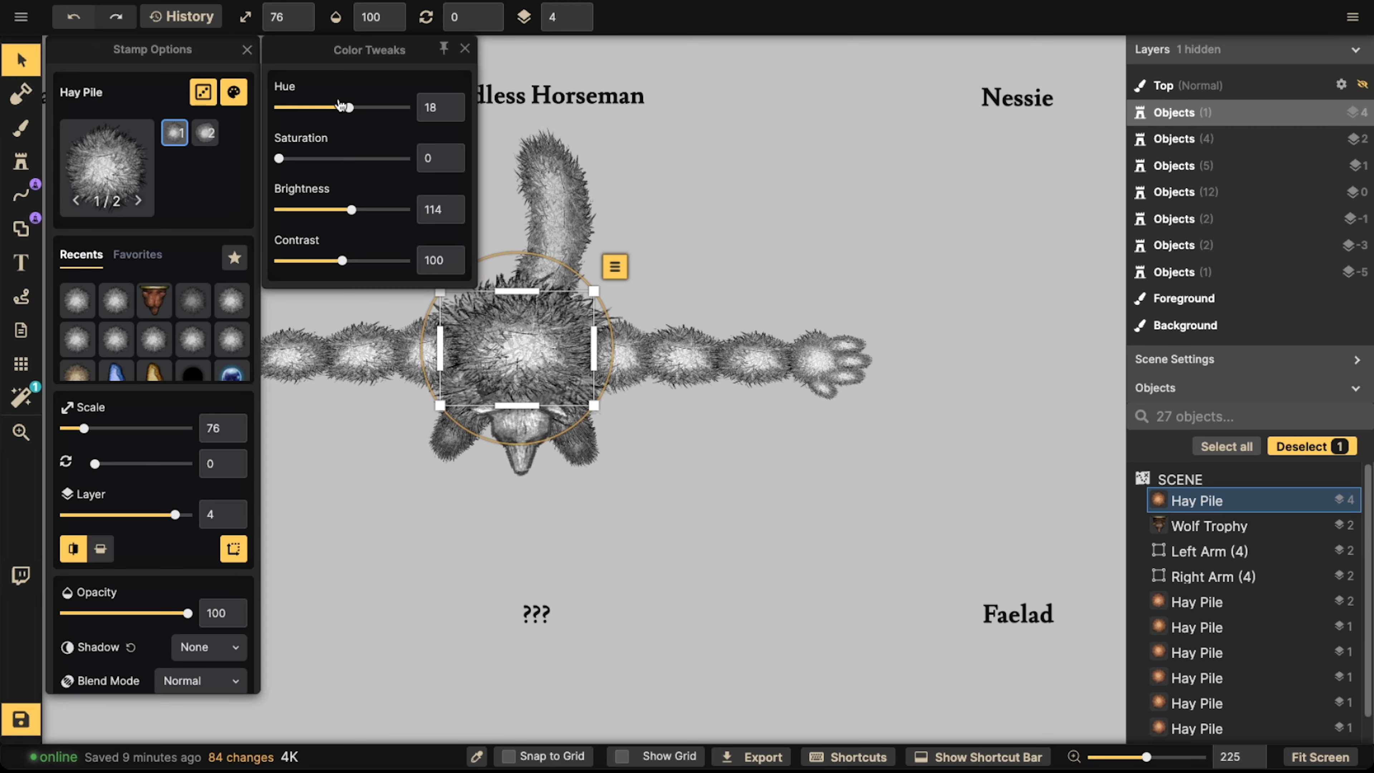
pyautogui.moveTo(354, 211); pyautogui.dragTo(358, 212)
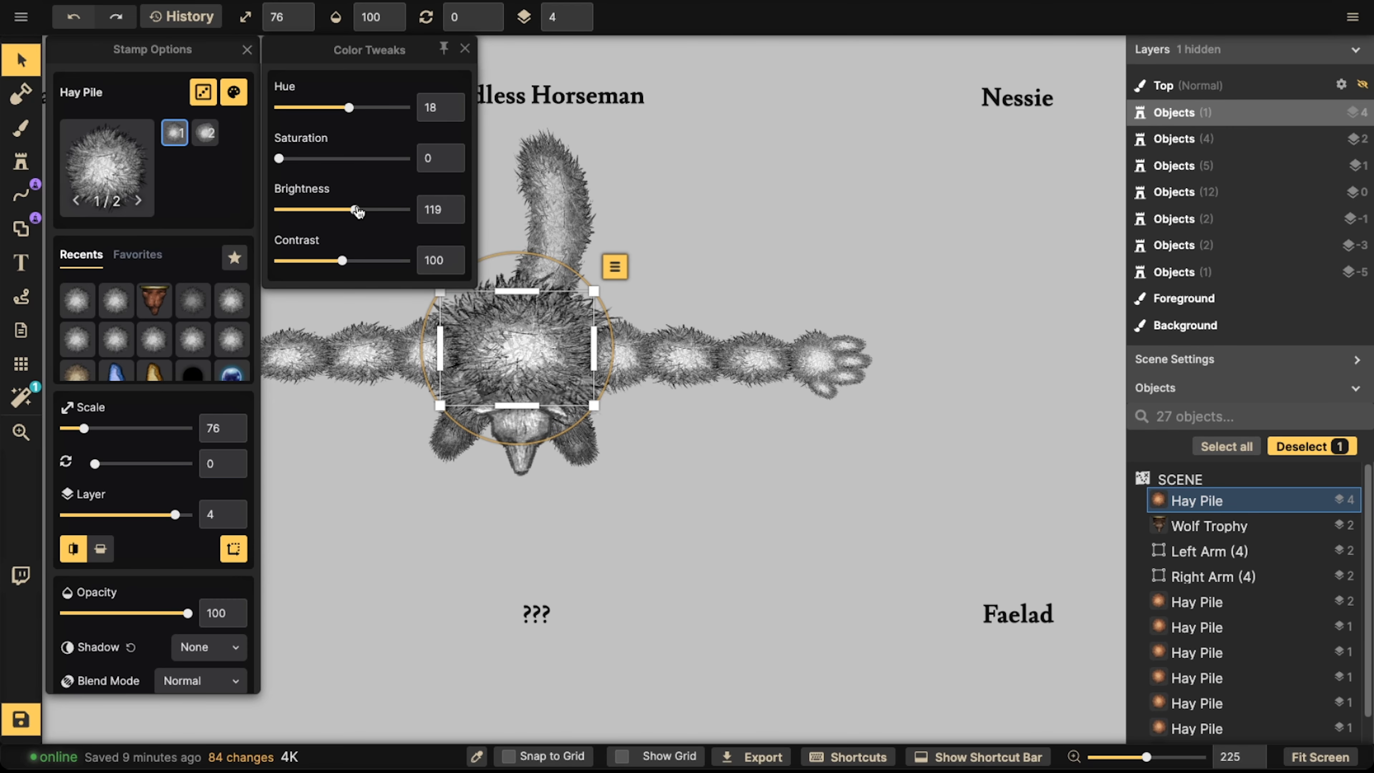
pyautogui.click(484, 268)
# - Select the whole creature with its tail, shrink it to scale 69 and reposition it below the Headless Horseman label
pyautogui.scroll(-3, 489, 278)
pyautogui.moveTo(227, 223); pyautogui.dragTo(768, 407)
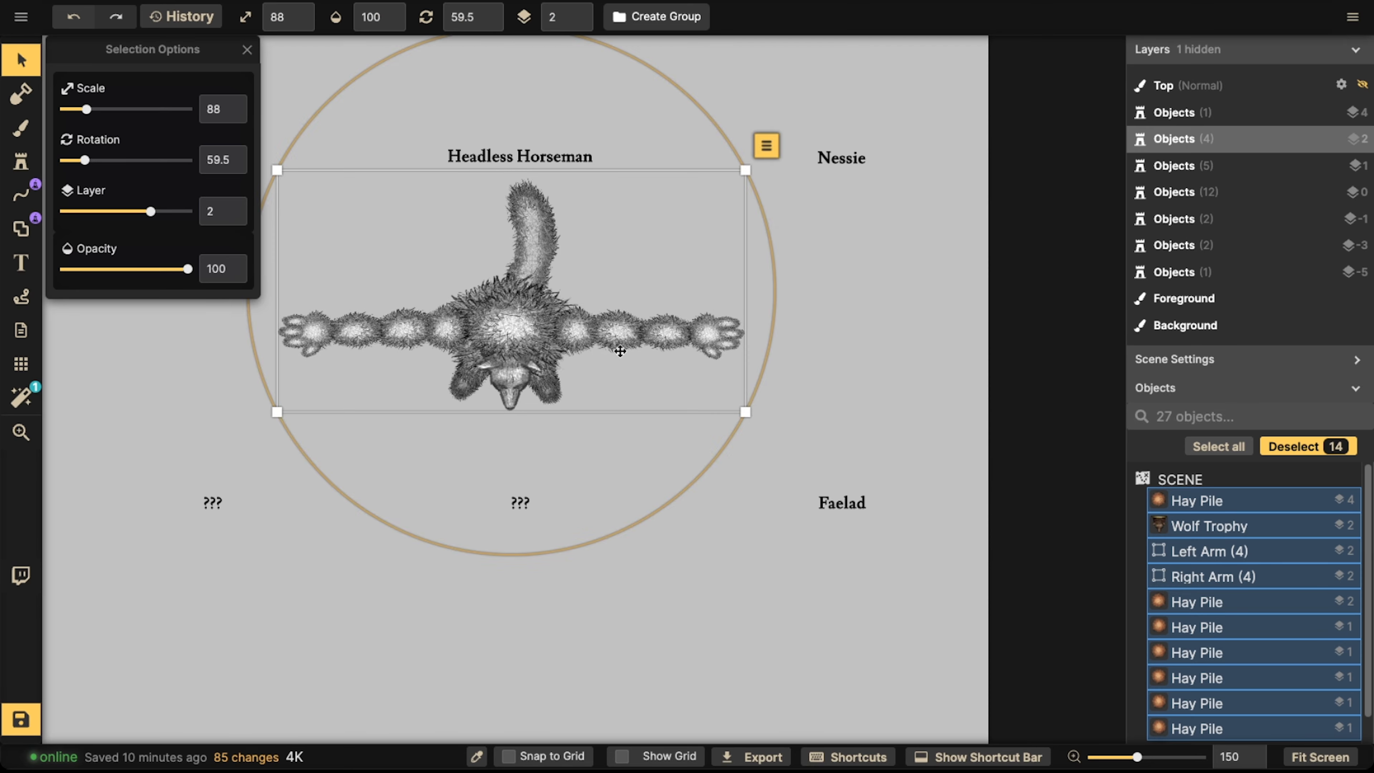
pyautogui.moveTo(620, 350)
pyautogui.mouseDown()
pyautogui.moveTo(601, 392)
pyautogui.moveTo(639, 366)
pyautogui.mouseUp()
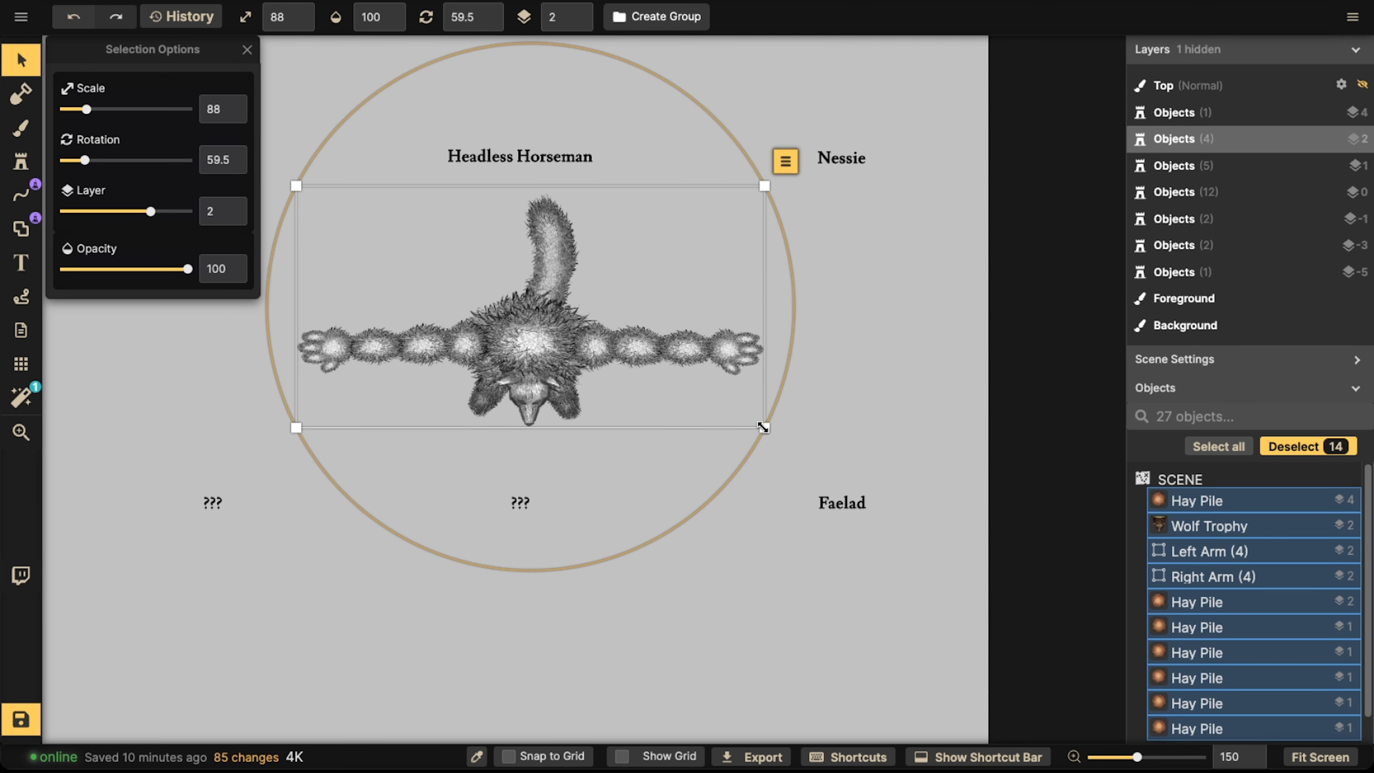
pyautogui.moveTo(762, 427); pyautogui.dragTo(657, 388)
pyautogui.moveTo(460, 307); pyautogui.dragTo(553, 337)
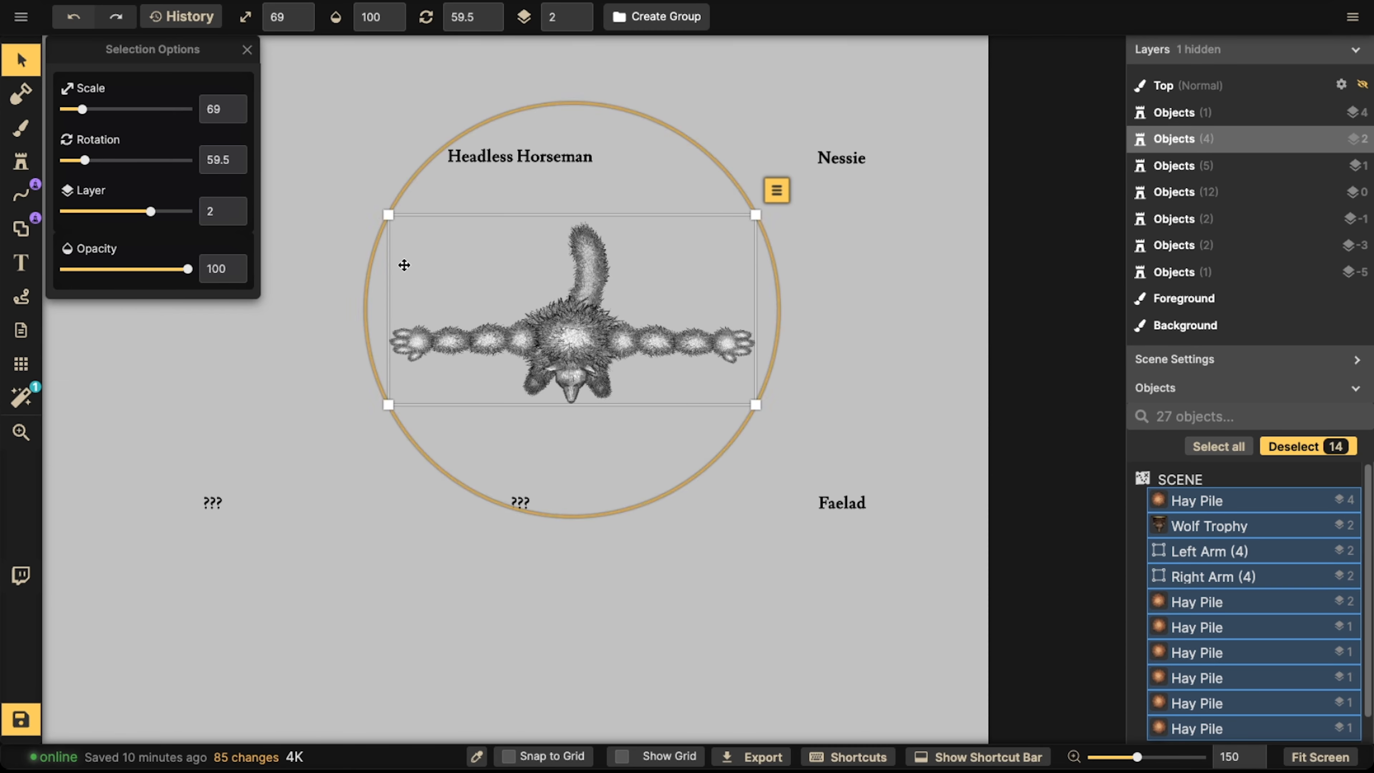
pyautogui.press('Escape')
pyautogui.scroll(3, 442, 328)
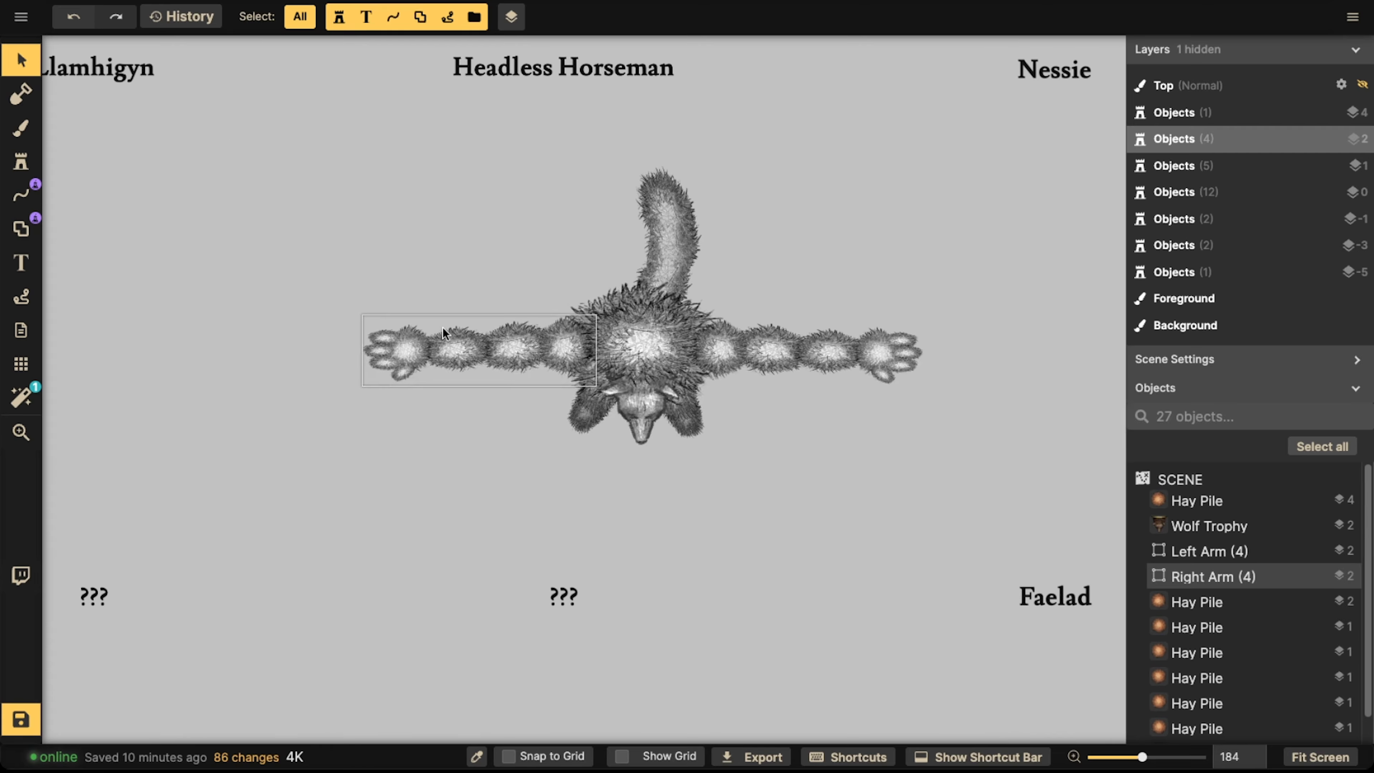
pyautogui.click(442, 327)
pyautogui.scroll(1, 443, 327)
pyautogui.click(382, 272)
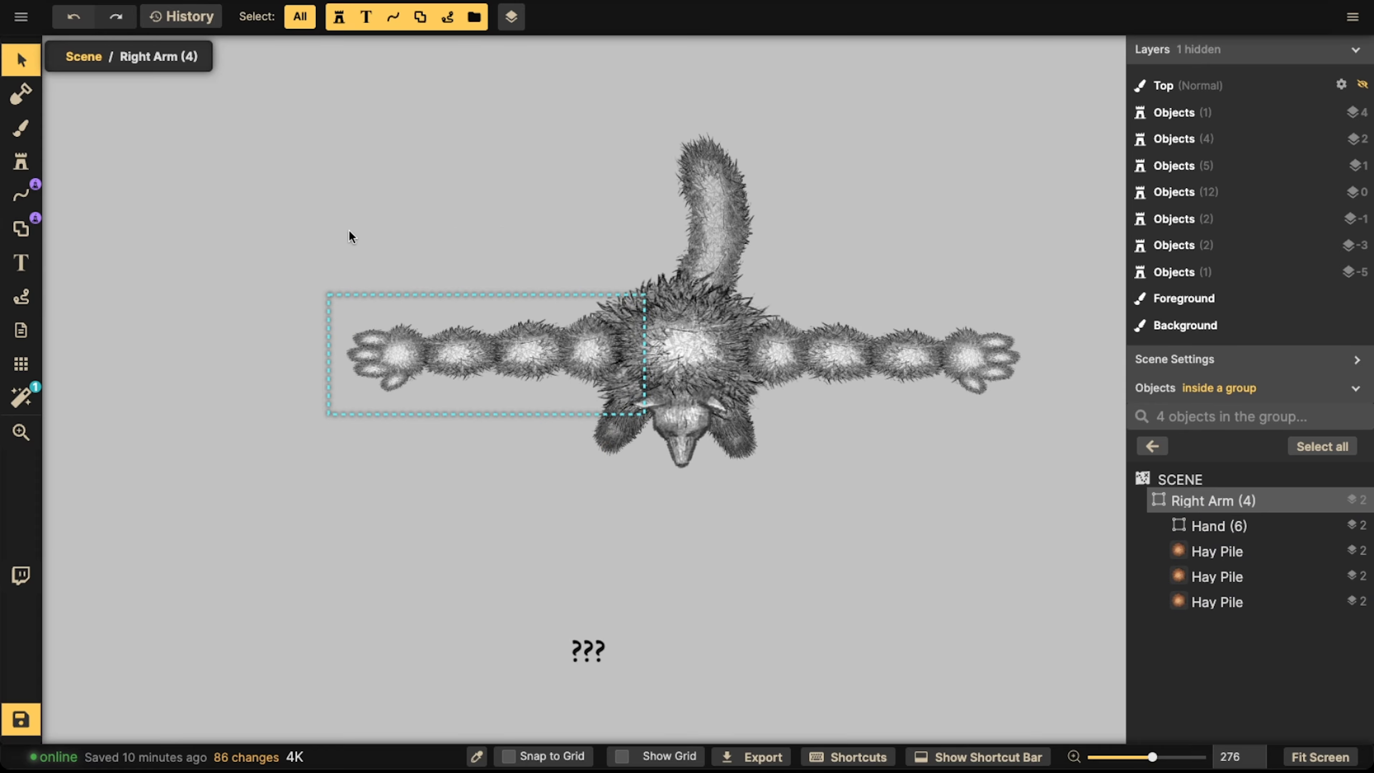
pyautogui.scroll(-2, 1004, 512)
pyautogui.hotkey('ctrl', 'a')
pyautogui.press('Escape')
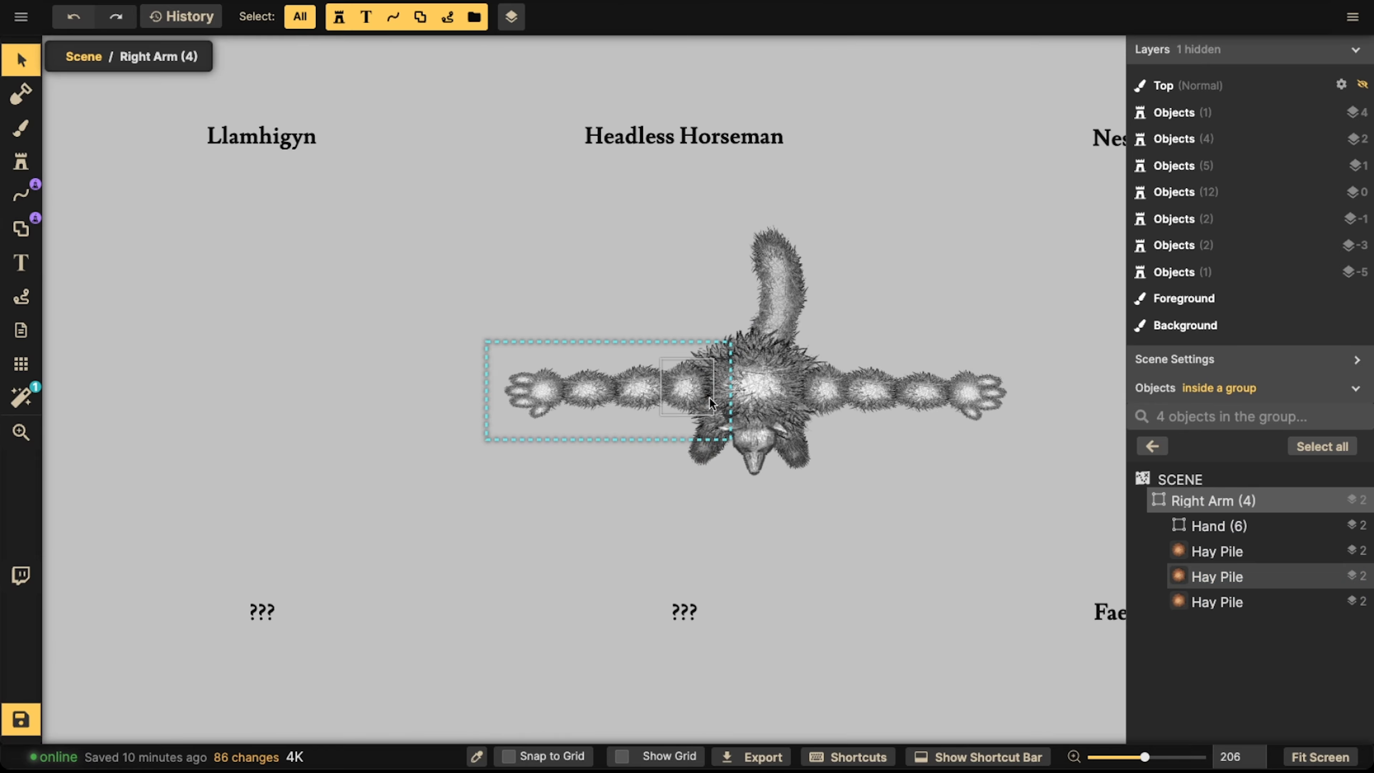
pyautogui.click(1152, 446)
pyautogui.press('Escape')
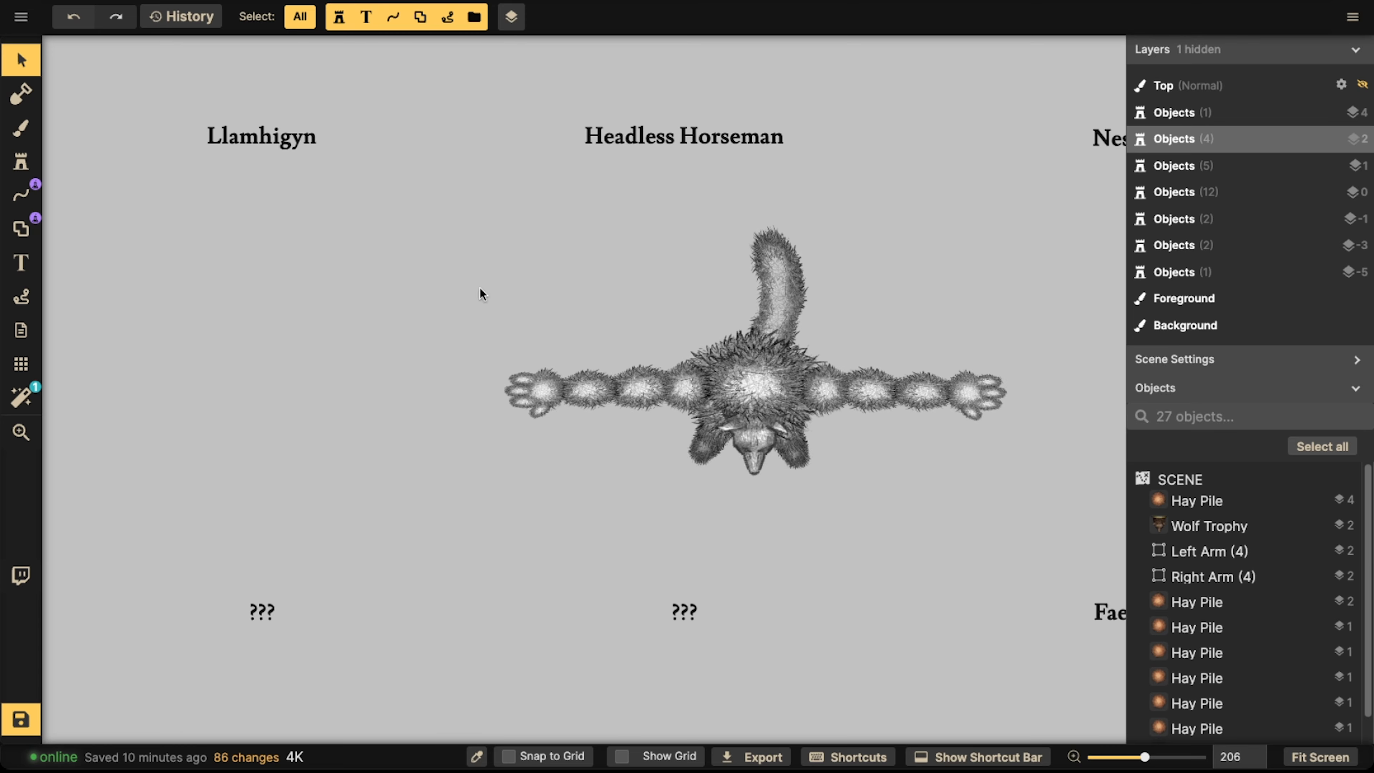
# - Select the whole creature, rotate it clockwise to 76.5 and center it between the Headless Horseman label and the ??? below
pyautogui.moveTo(478, 294); pyautogui.dragTo(992, 481)
pyautogui.moveTo(868, 459); pyautogui.dragTo(766, 454)
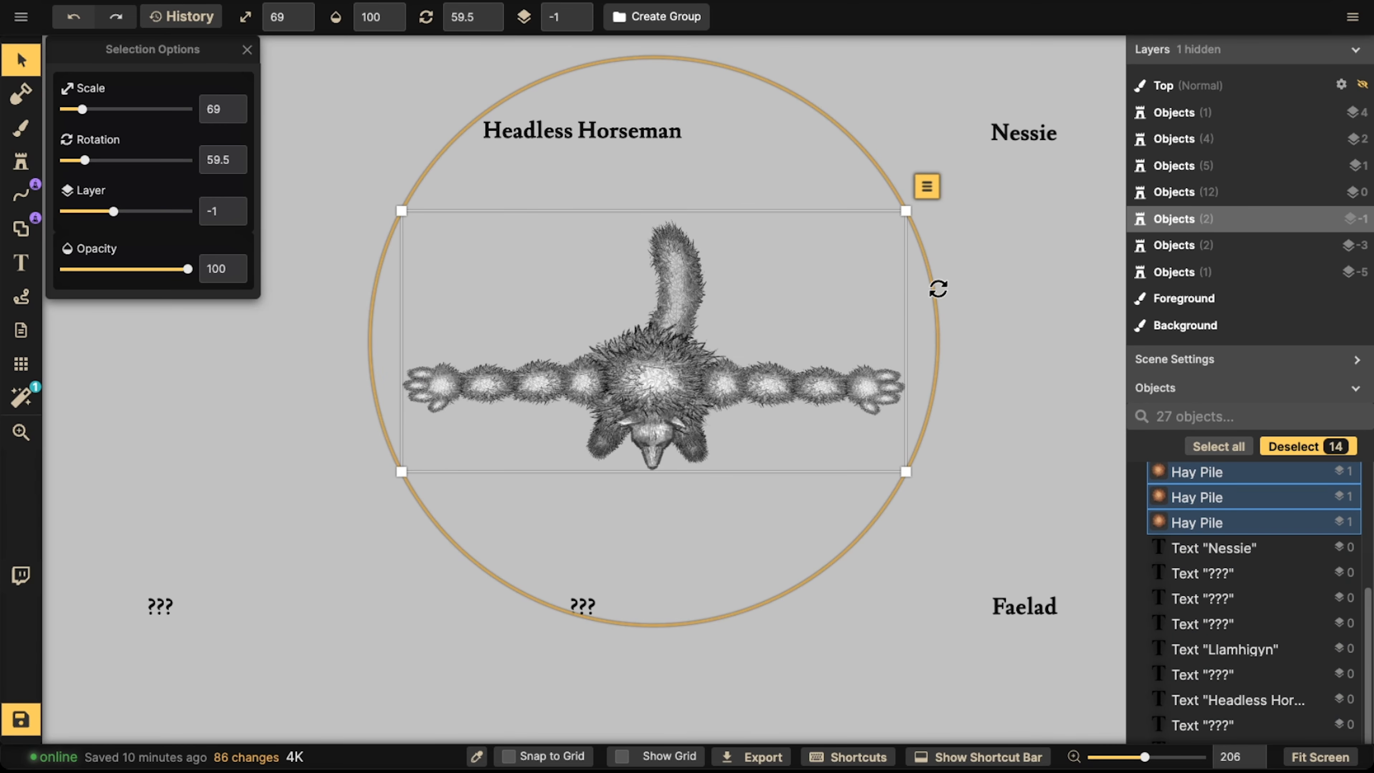
pyautogui.moveTo(660, 373); pyautogui.dragTo(590, 378)
pyautogui.moveTo(870, 304); pyautogui.dragTo(866, 382)
pyautogui.moveTo(599, 374); pyautogui.dragTo(613, 361)
pyautogui.moveTo(864, 352); pyautogui.dragTo(863, 360)
pyautogui.moveTo(622, 356); pyautogui.dragTo(623, 360)
pyautogui.scroll(-3, 624, 361)
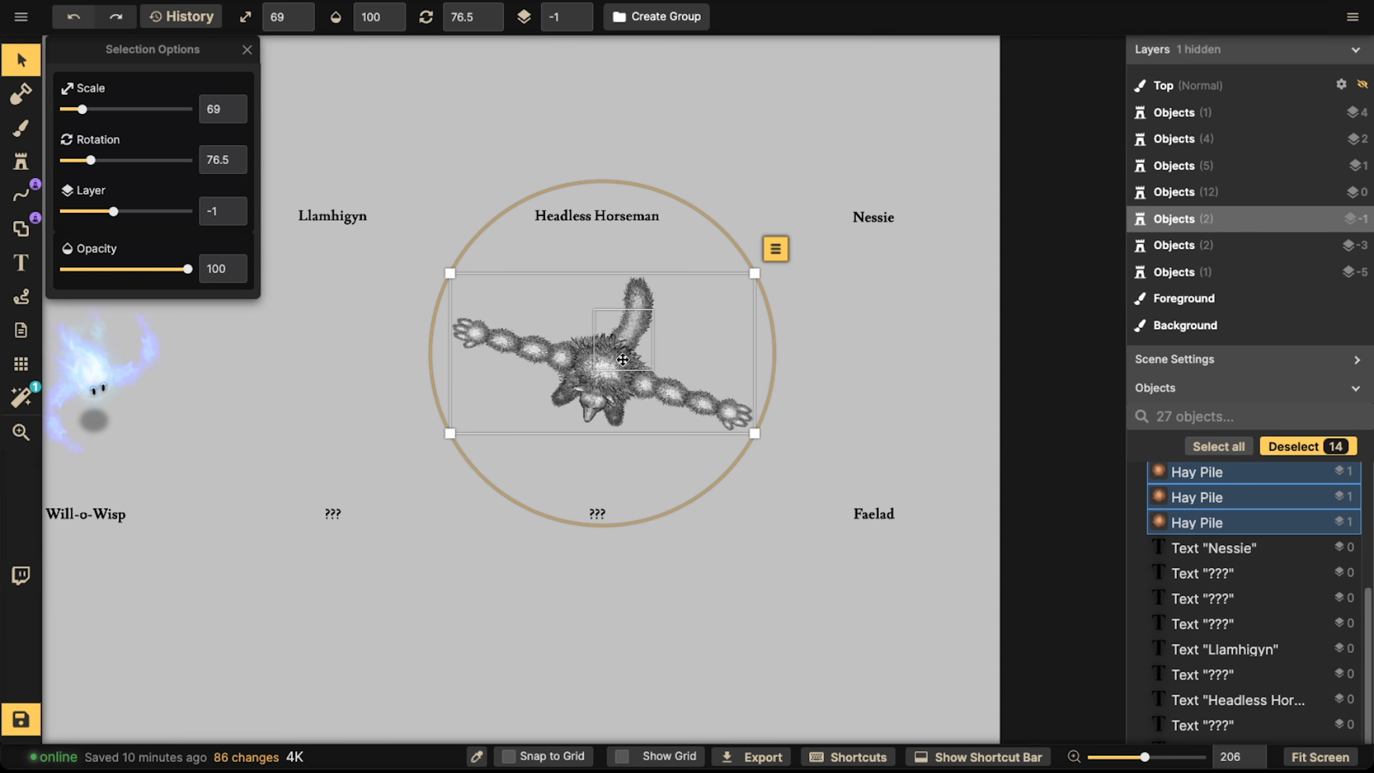
pyautogui.scroll(-2, 782, 371)
pyautogui.scroll(-2, 763, 340)
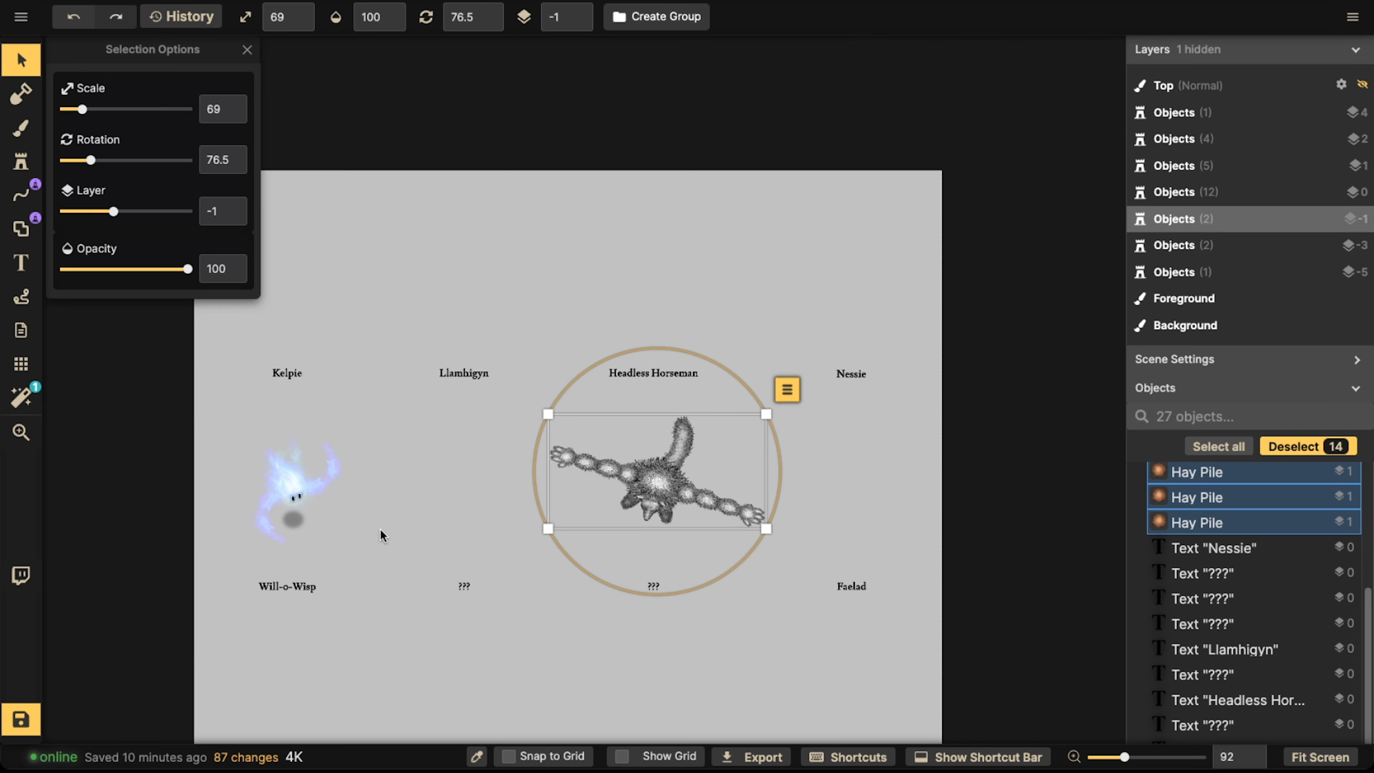
# - Open the Right Arm group and rotate its middle hay pile, between shoulder and forearm, to 343
pyautogui.moveTo(478, 515); pyautogui.dragTo(400, 476)
pyautogui.moveTo(563, 438); pyautogui.dragTo(563, 439)
pyautogui.click(514, 429)
pyautogui.scroll(4, 514, 429)
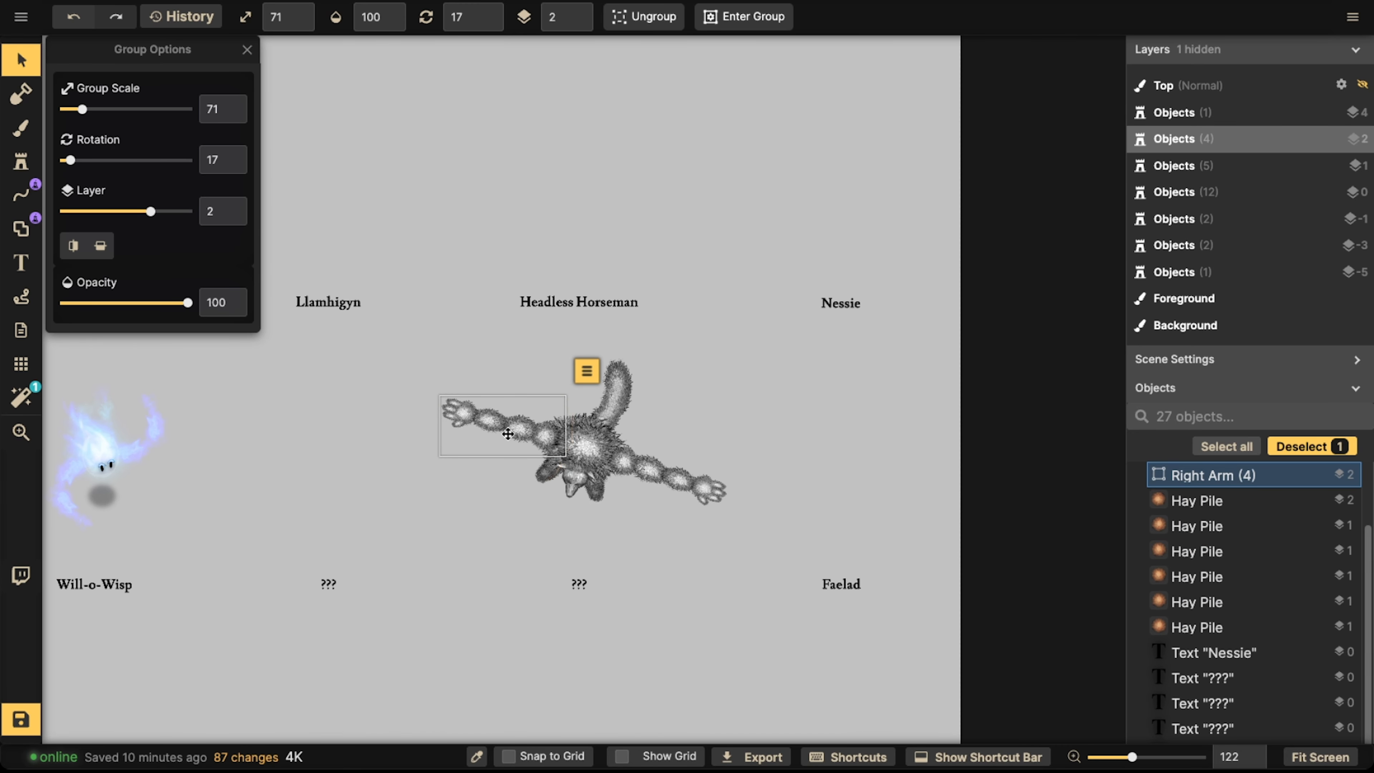
pyautogui.doubleClick(514, 429)
pyautogui.click(515, 429)
pyautogui.scroll(-2, 514, 429)
pyautogui.scroll(-4, 518, 428)
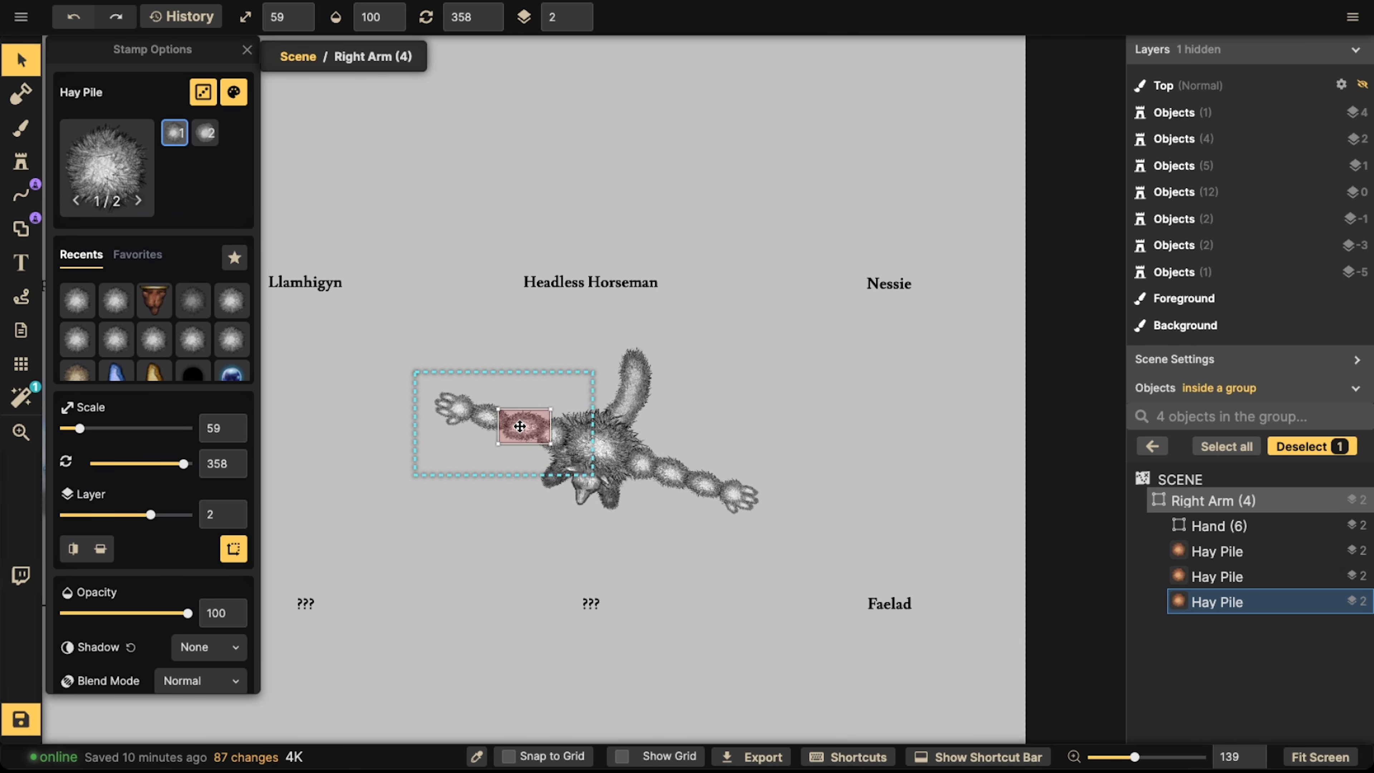
pyautogui.scroll(3, 519, 438)
pyautogui.scroll(2, 519, 439)
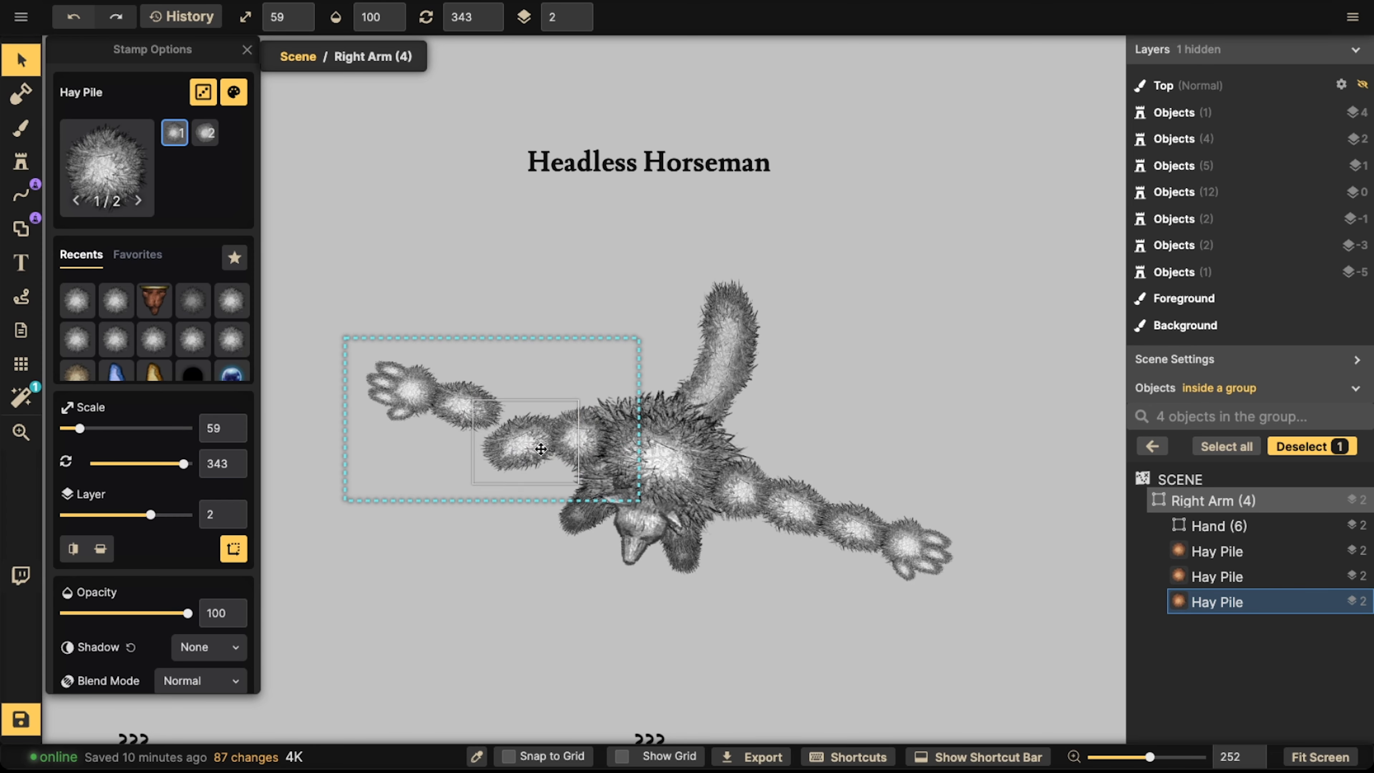
# - Rotate the right forearm hay pile and Hand together to 259.5 and reattach them at the elbow so they point downward
pyautogui.click(477, 427)
pyautogui.keyDown('shift'); pyautogui.click(407, 392); pyautogui.keyUp('shift')
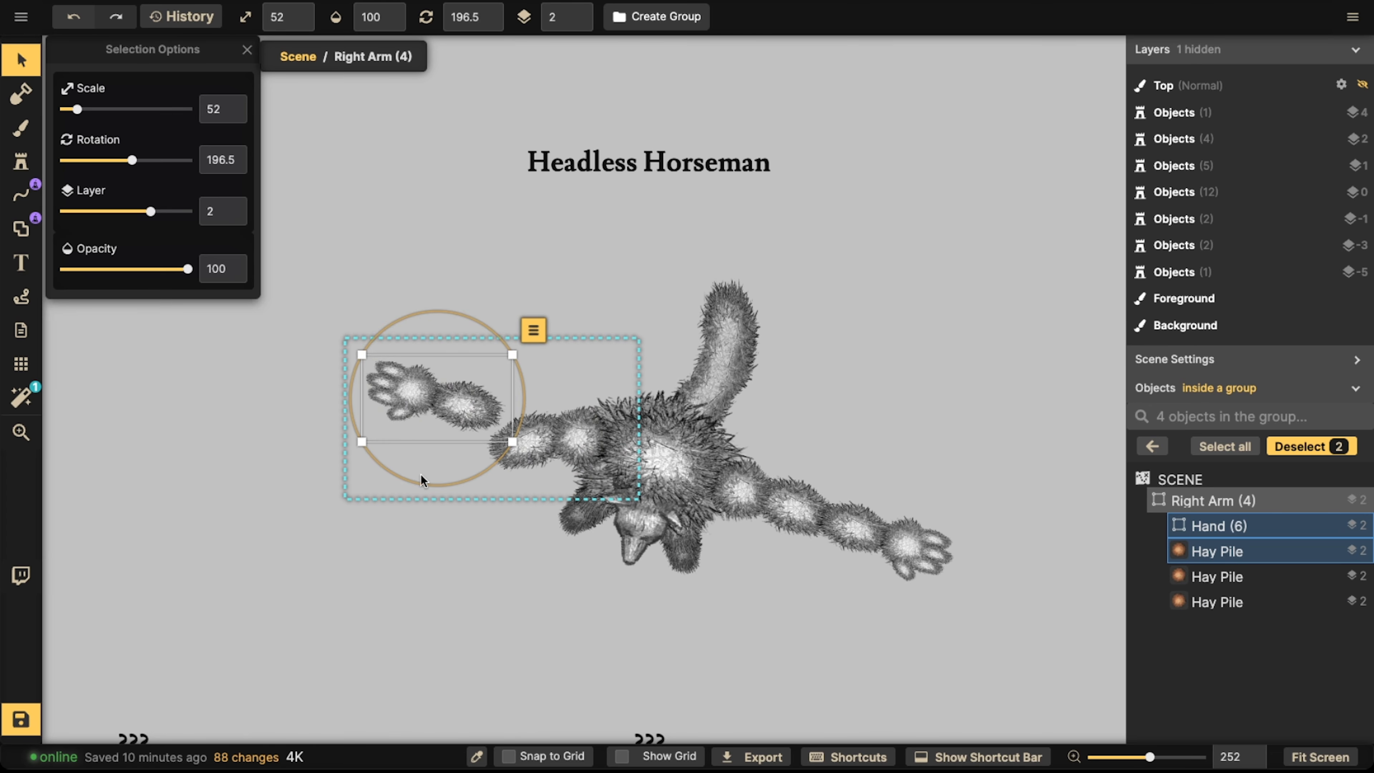
pyautogui.moveTo(421, 483); pyautogui.dragTo(500, 377)
pyautogui.moveTo(469, 316); pyautogui.dragTo(594, 494)
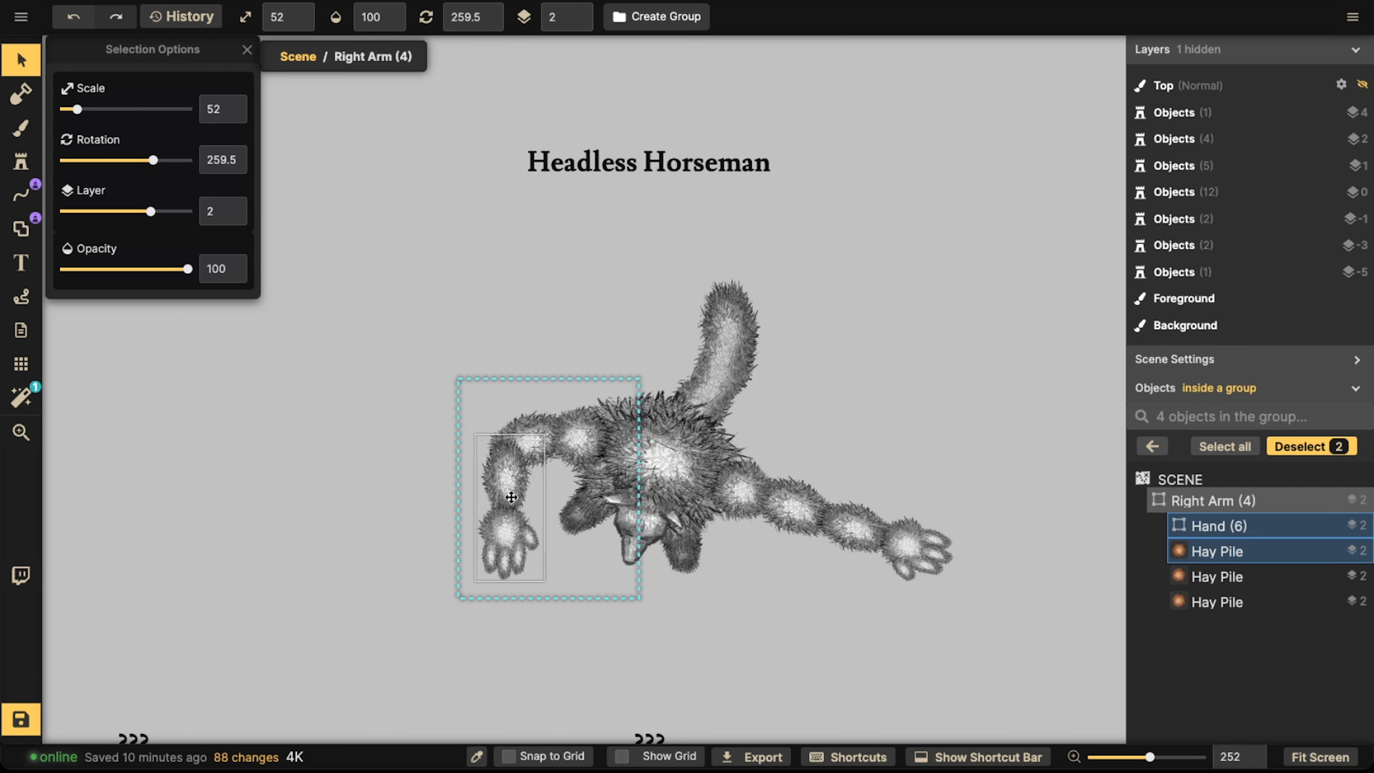
pyautogui.click(739, 510)
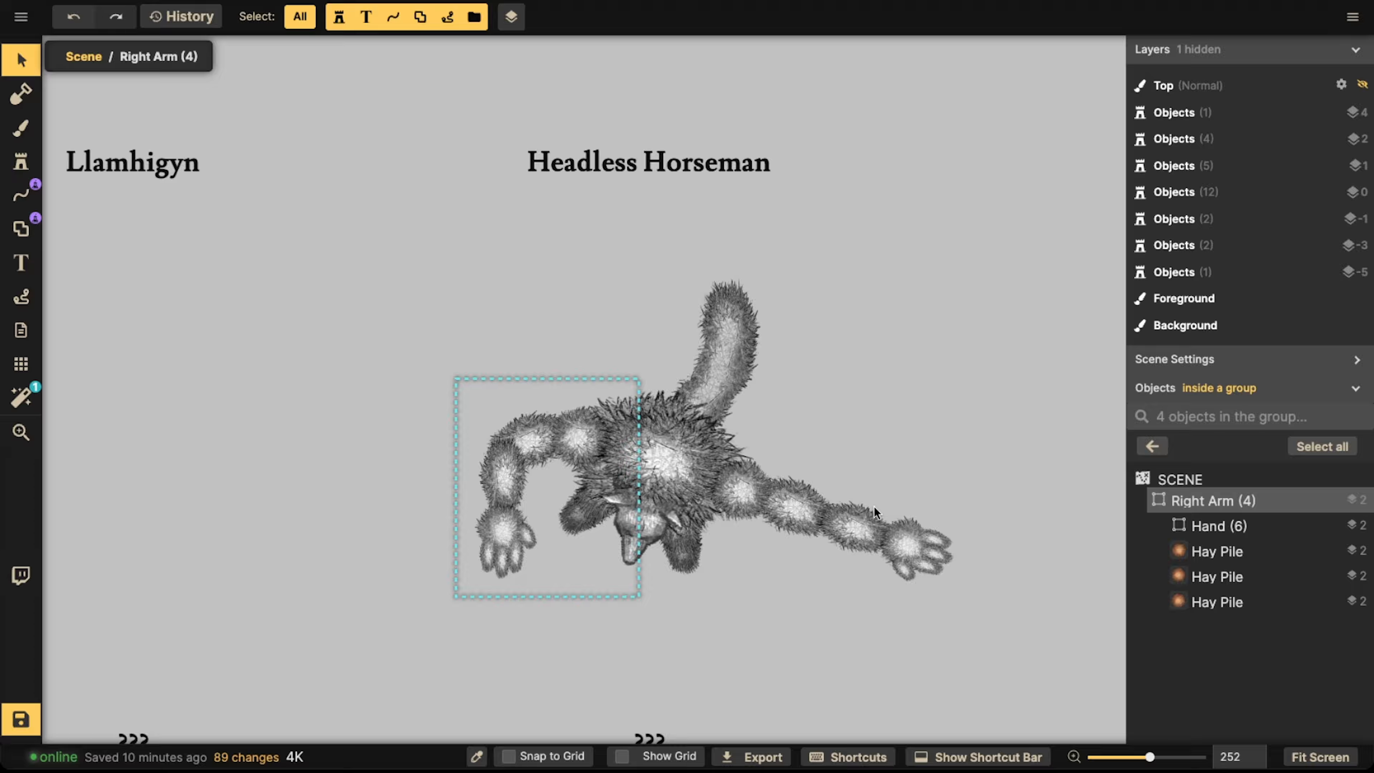
# - In the Left Arm group, rotate the two outer hay piles and the Hand downward together and reattach them below the shoulder
pyautogui.click(1158, 453)
pyautogui.click(1017, 470)
pyautogui.doubleClick(737, 510)
pyautogui.click(793, 506)
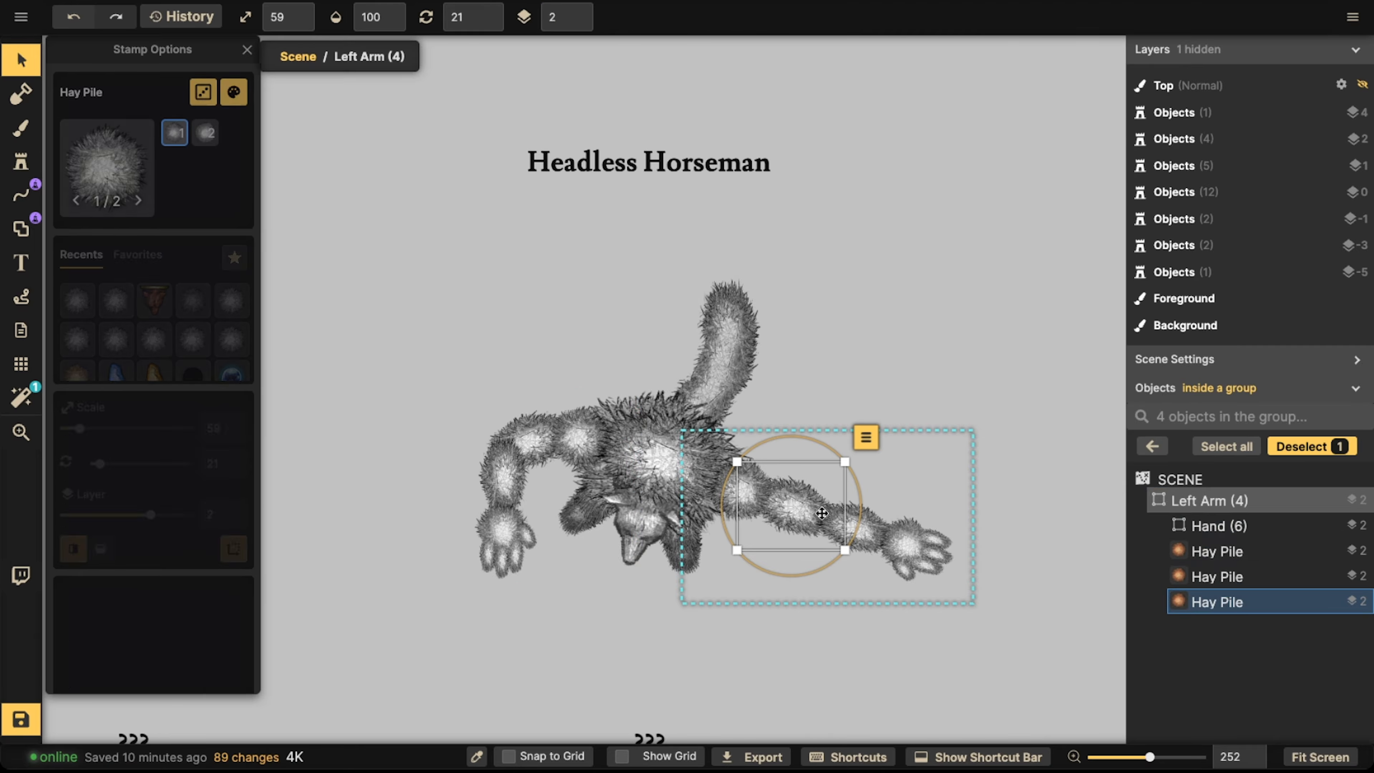
pyautogui.keyDown('shift'); pyautogui.click(855, 525); pyautogui.keyUp('shift')
pyautogui.keyDown('shift'); pyautogui.click(918, 543); pyautogui.keyUp('shift')
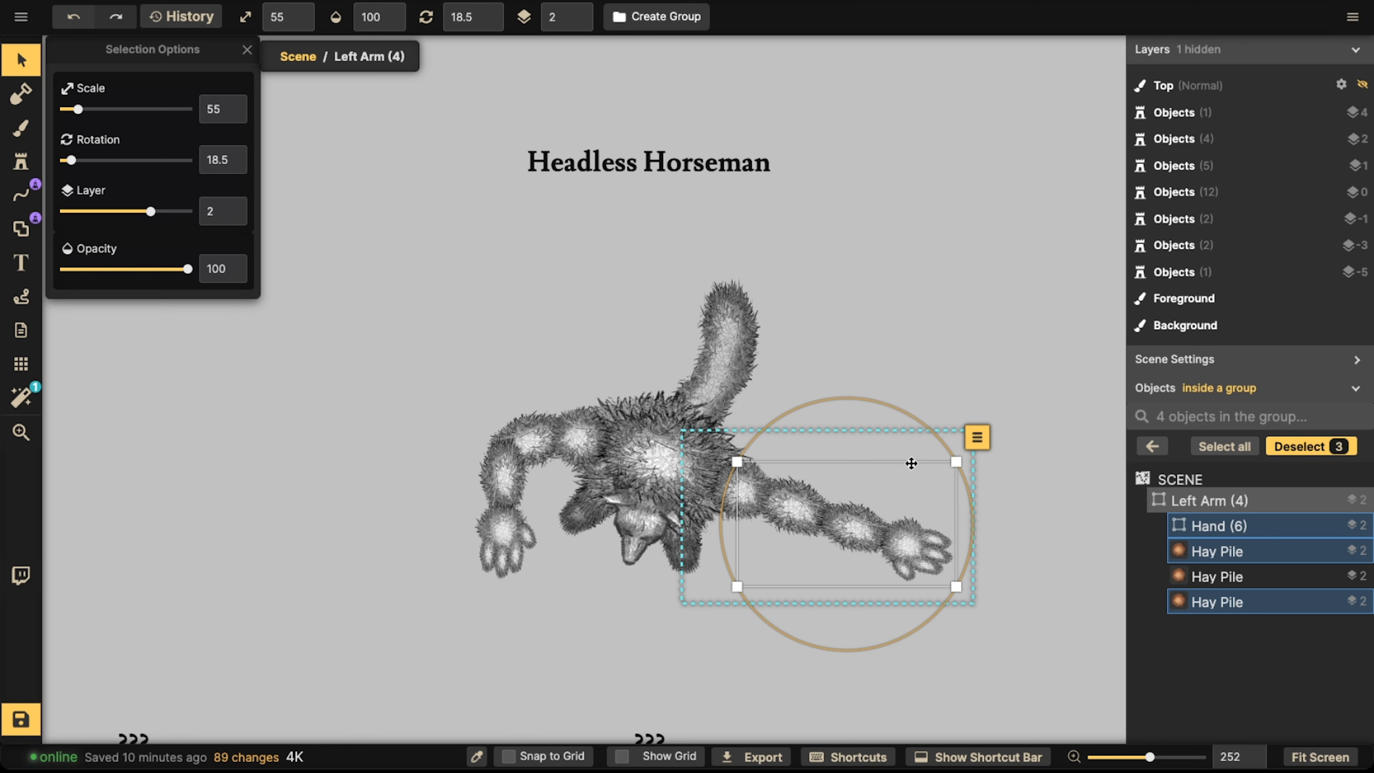
pyautogui.moveTo(899, 421); pyautogui.dragTo(954, 504)
pyautogui.moveTo(845, 496); pyautogui.dragTo(735, 563)
# - Bend the left forearm and hand inward toward the head, then leave the Left Arm group
pyautogui.click(779, 574)
pyautogui.moveTo(777, 640); pyautogui.dragTo(742, 616)
pyautogui.click(812, 653)
pyautogui.scroll(12, 810, 650)
pyautogui.scroll(1, 742, 615)
pyautogui.click(673, 338)
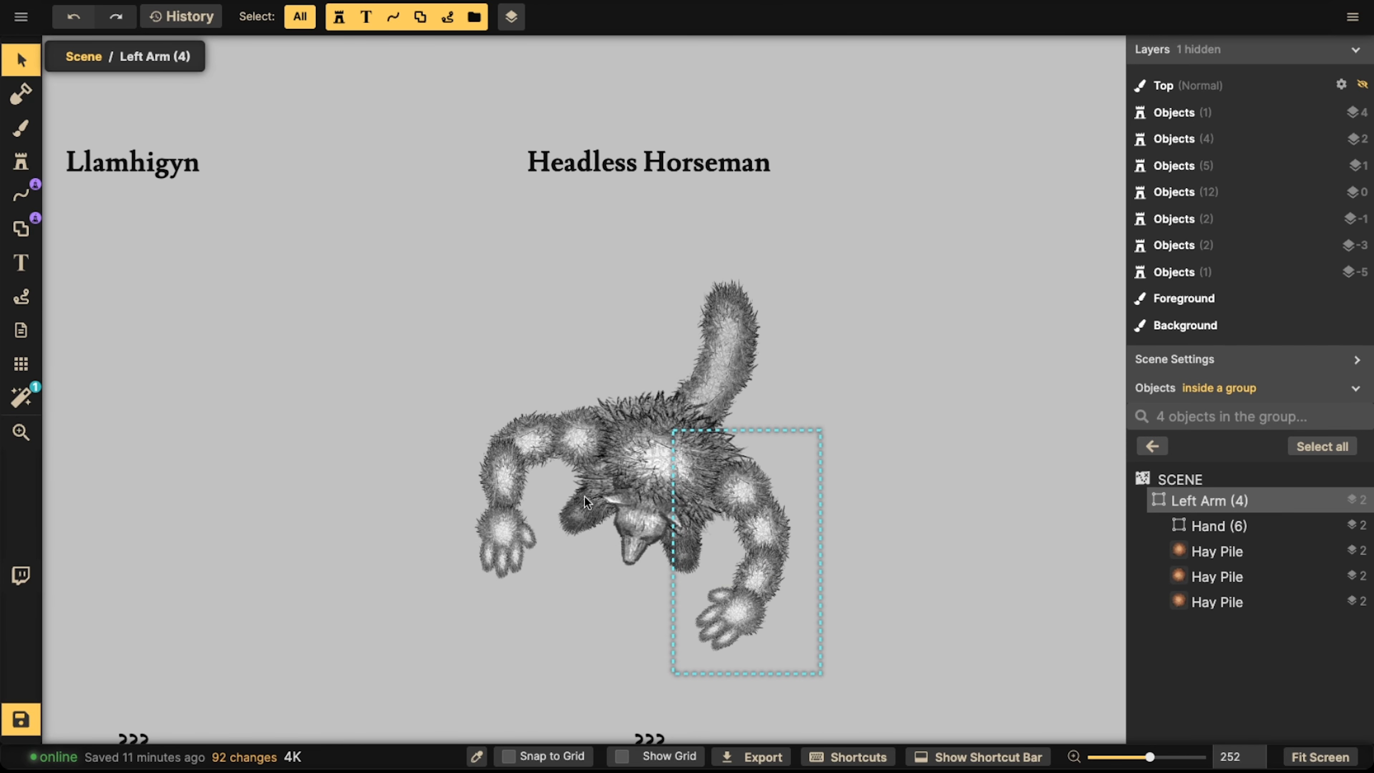
pyautogui.click(1152, 446)
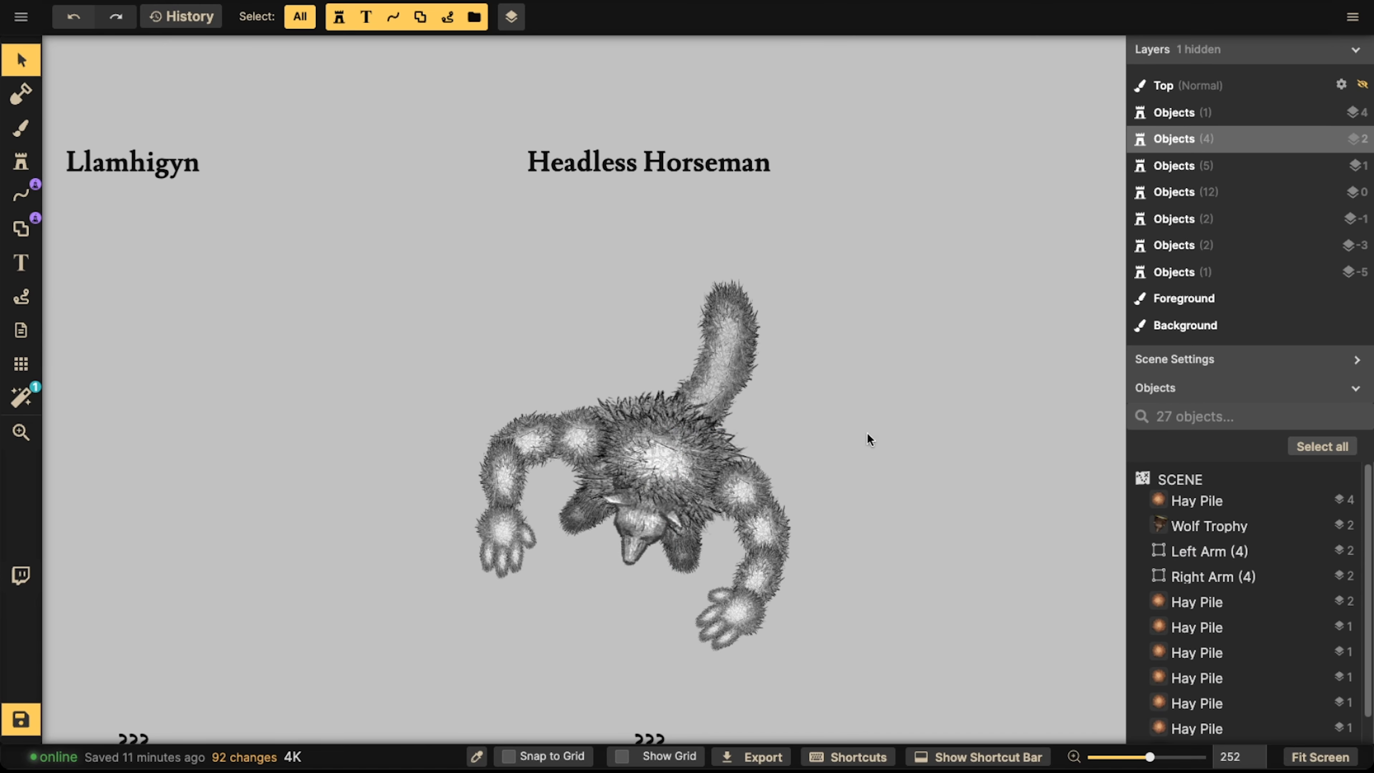
# - Extend the leg beside the left arm by moving its thigh hay pile down and placing the shin hay pile below it
pyautogui.click(573, 515)
pyautogui.click(714, 550)
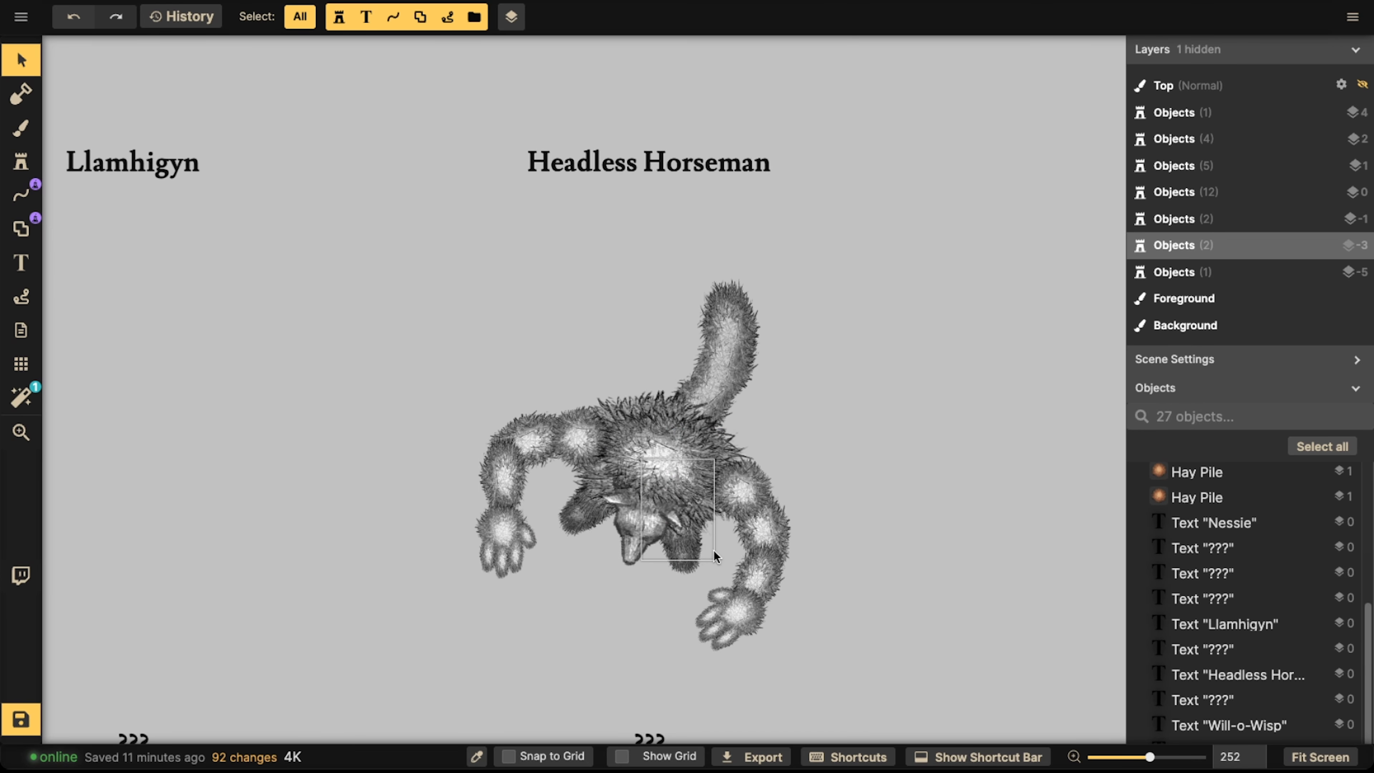
pyautogui.click(683, 540)
pyautogui.moveTo(681, 524); pyautogui.dragTo(892, 527)
pyautogui.click(673, 537)
pyautogui.moveTo(673, 537); pyautogui.dragTo(672, 561)
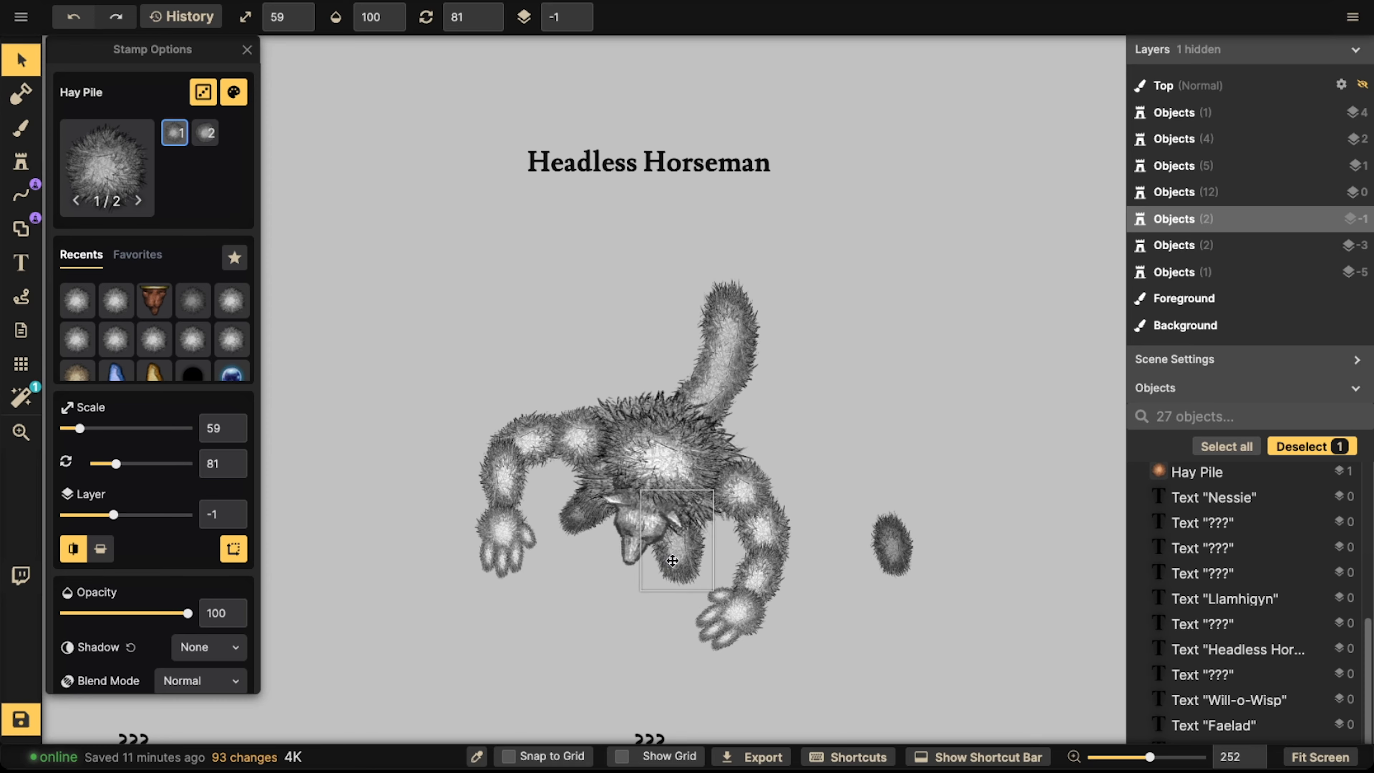
pyautogui.moveTo(890, 547); pyautogui.dragTo(674, 585)
# - Move the other leg's shin and thigh hay piles up behind the right shoulder, with the thigh at rotation 66
pyautogui.click(591, 510)
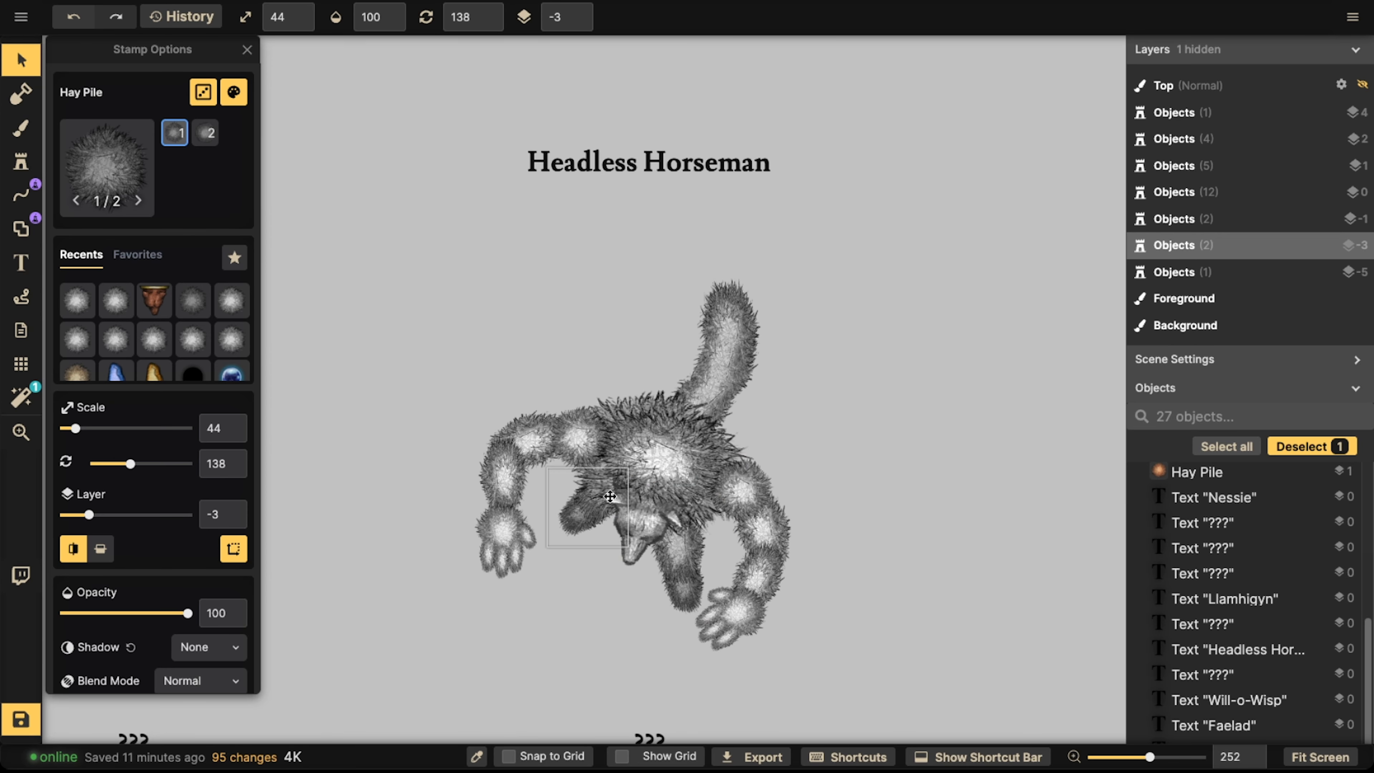
pyautogui.moveTo(613, 493); pyautogui.dragTo(613, 423)
pyautogui.scroll(-6, 614, 423)
pyautogui.moveTo(584, 507); pyautogui.dragTo(600, 378)
pyautogui.press('Escape')
pyautogui.click(612, 399)
pyautogui.scroll(-2, 612, 400)
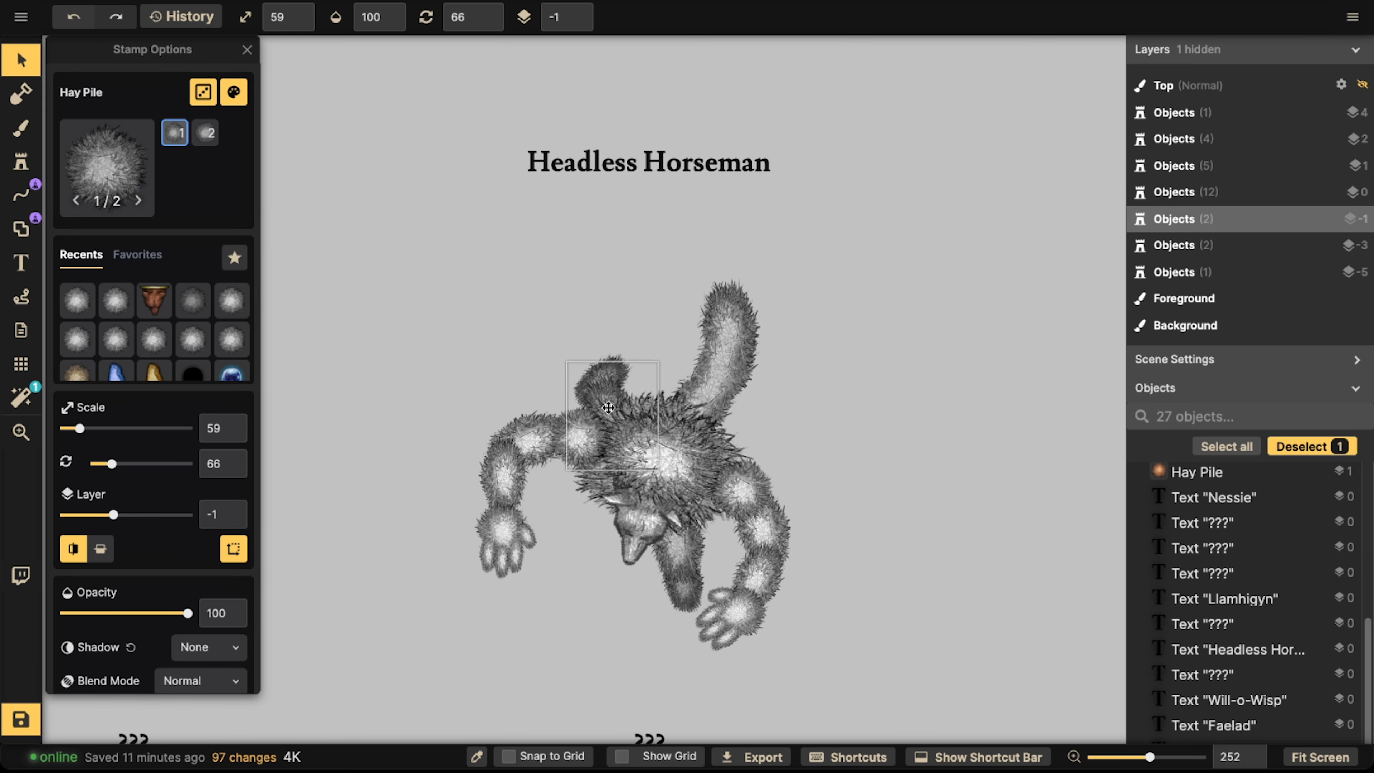
# - Tuck the raised leg's shin behind the right shoulder and angle the other leg's shin at rotation 78 toward the left hand
pyautogui.press('Escape')
pyautogui.click(605, 396)
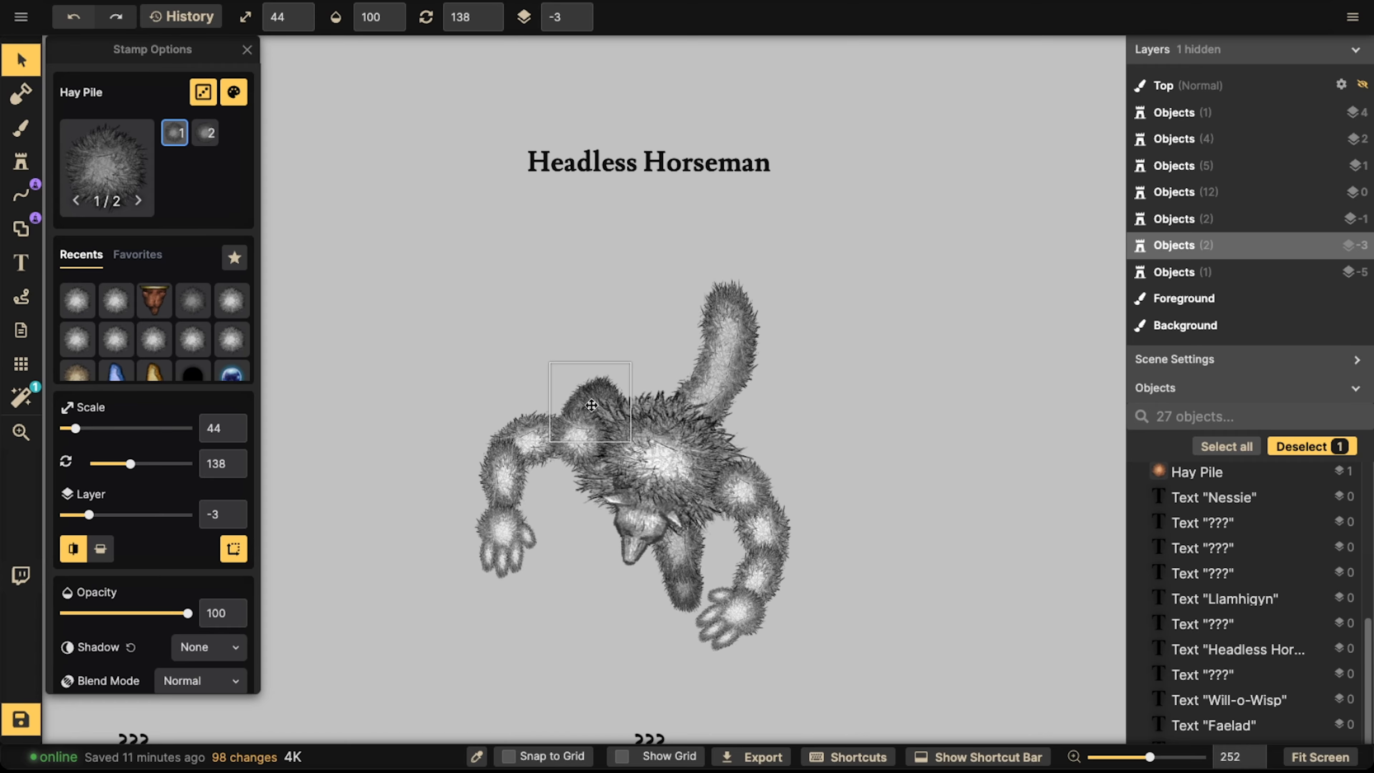
pyautogui.click(695, 569)
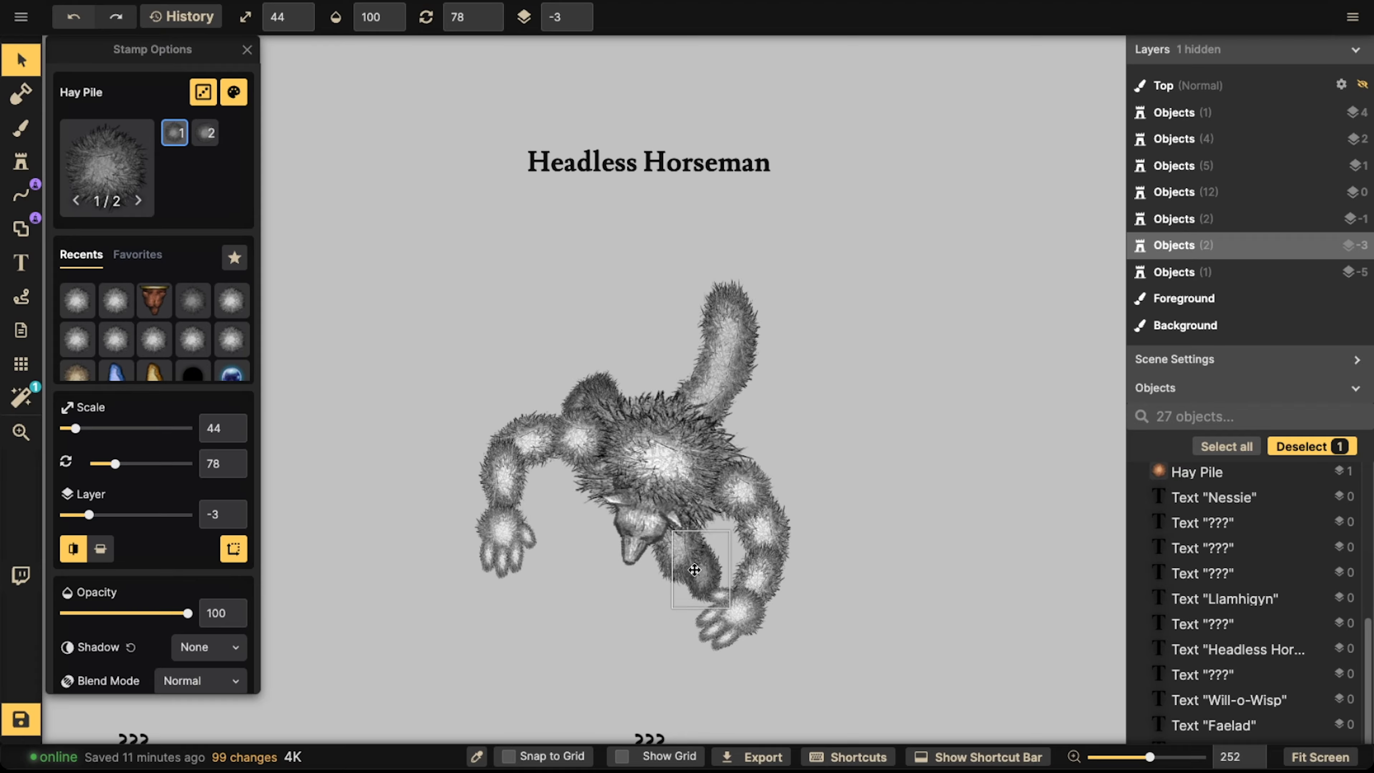
pyautogui.moveTo(694, 570); pyautogui.dragTo(692, 567)
pyautogui.click(598, 410)
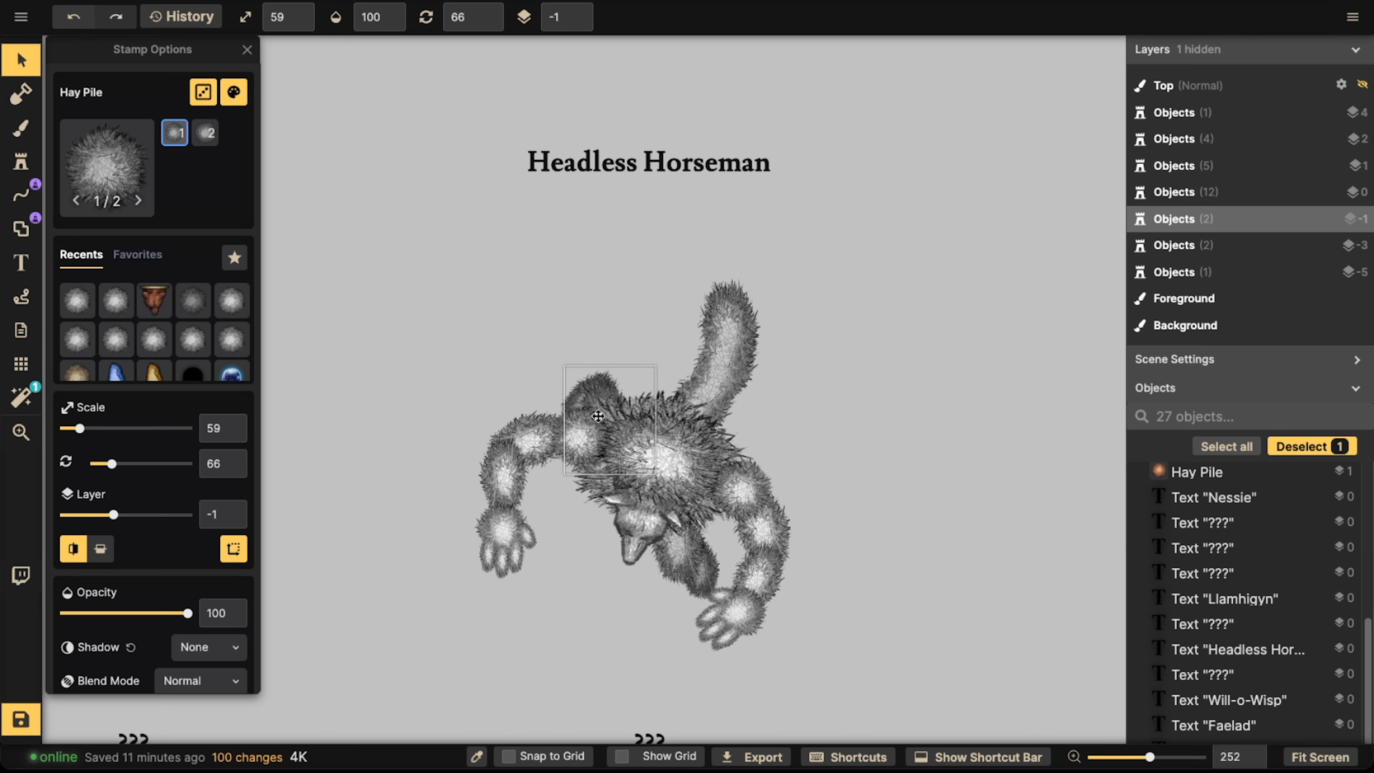
pyautogui.moveTo(598, 411); pyautogui.dragTo(481, 323)
pyautogui.scroll(-10, 592, 480)
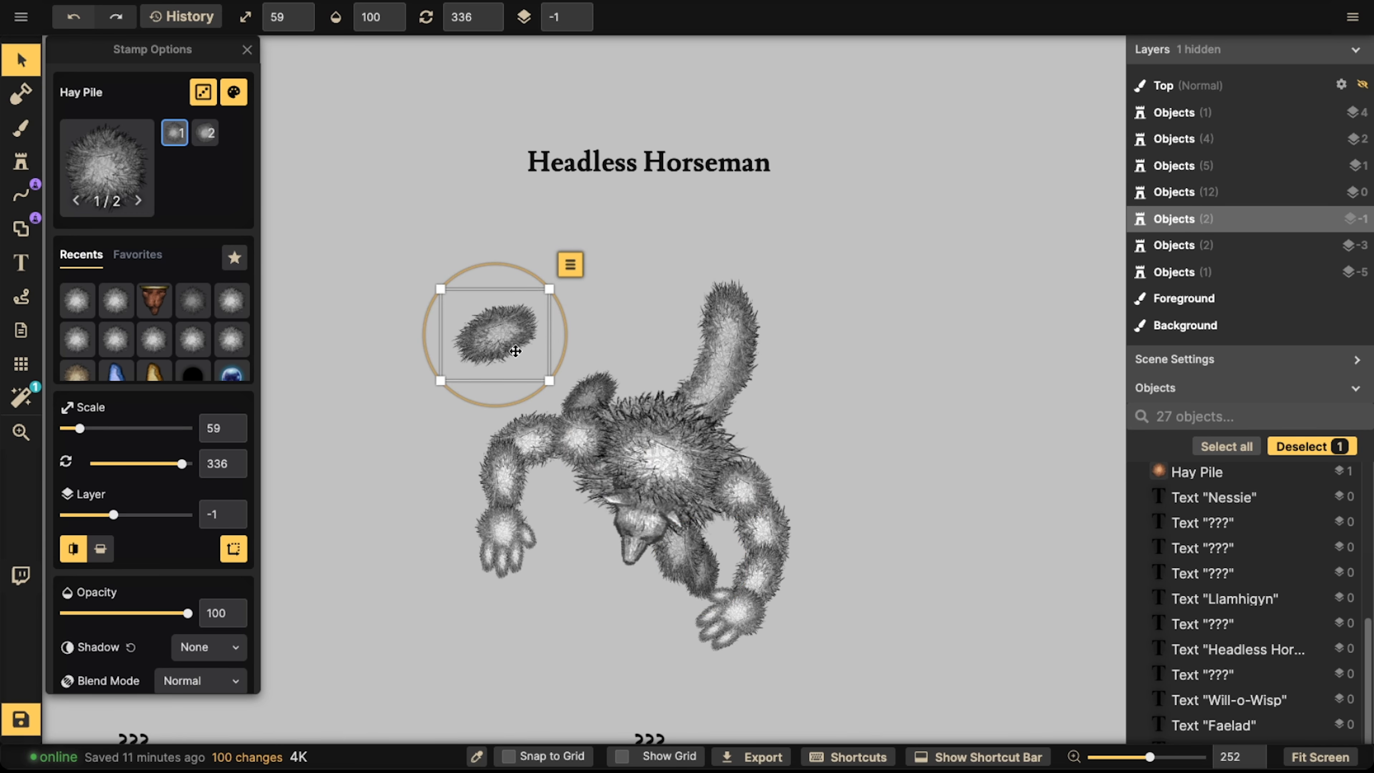
pyautogui.hotkey('ctrl', 'z')
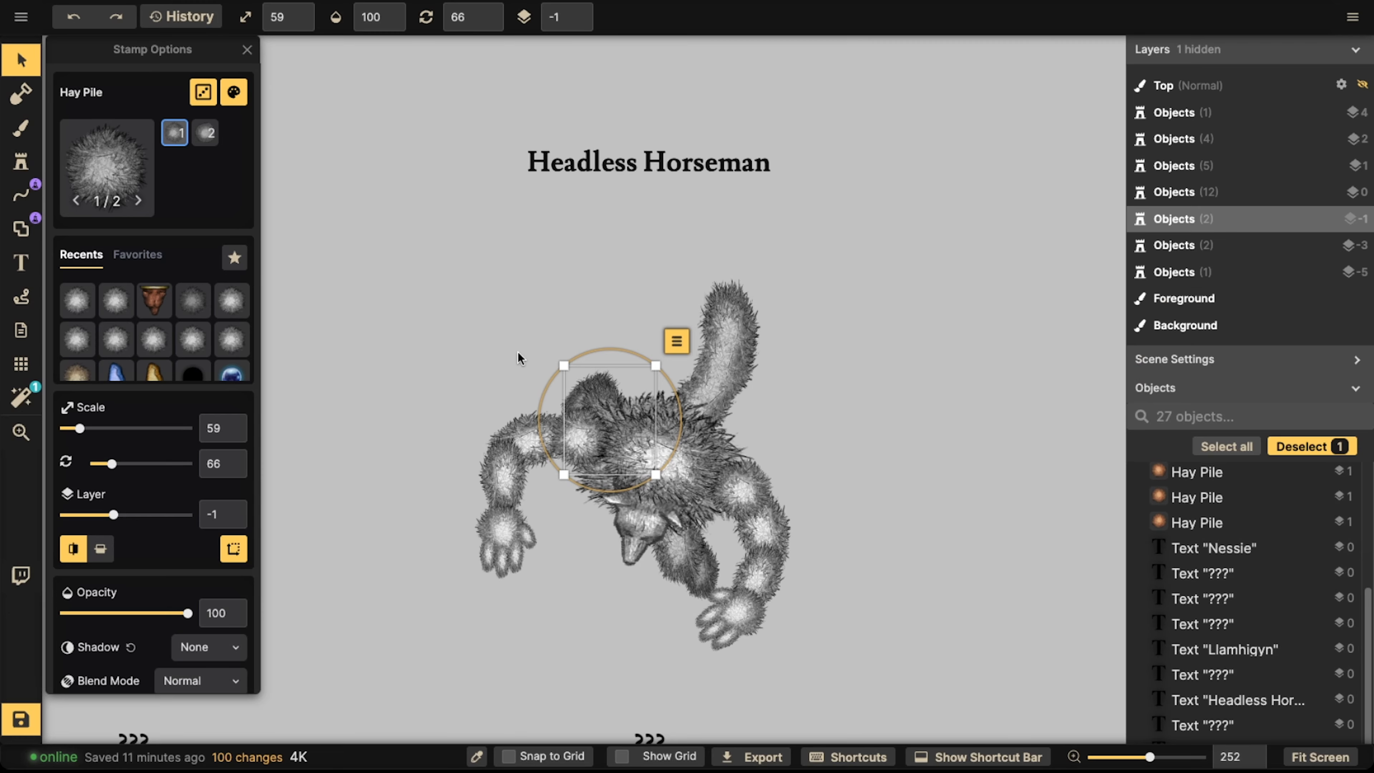
pyautogui.scroll(3, 590, 389)
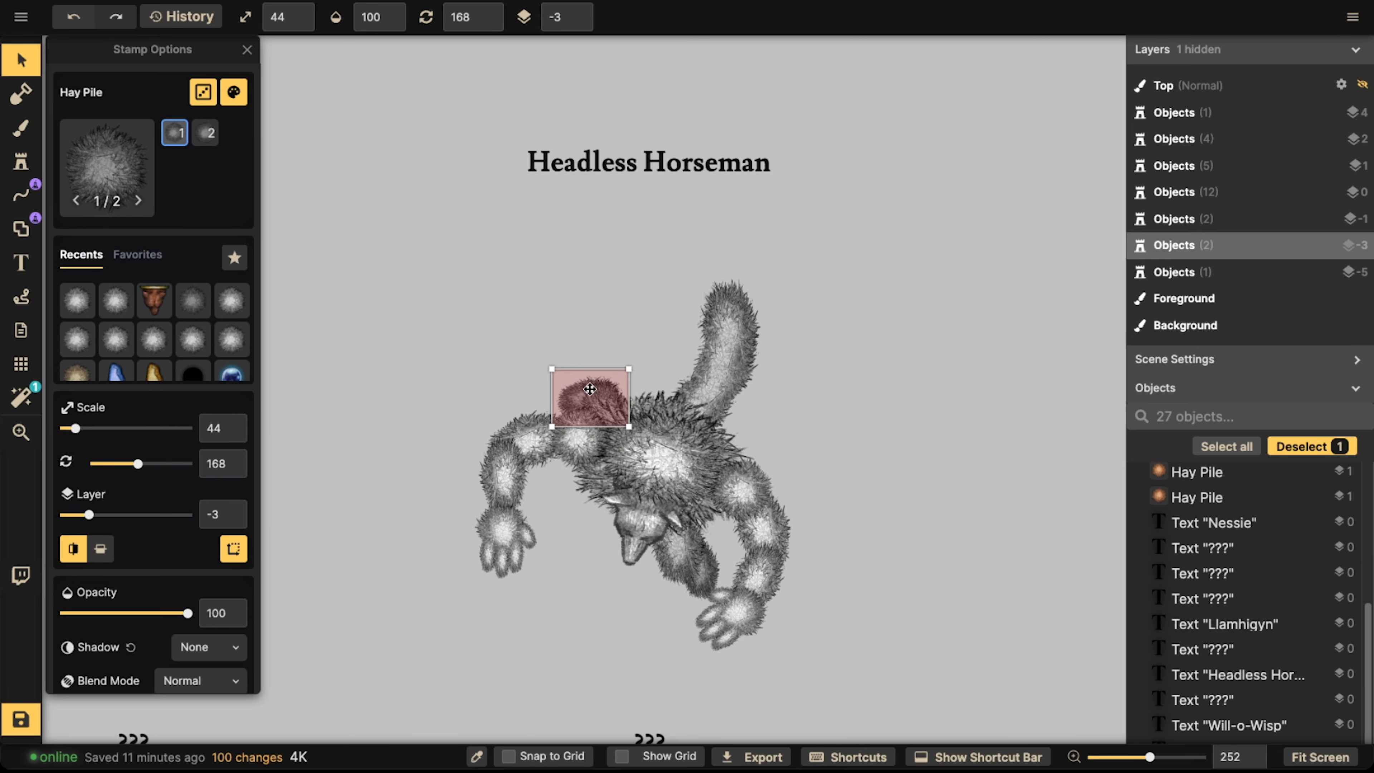
pyautogui.scroll(-3, 590, 389)
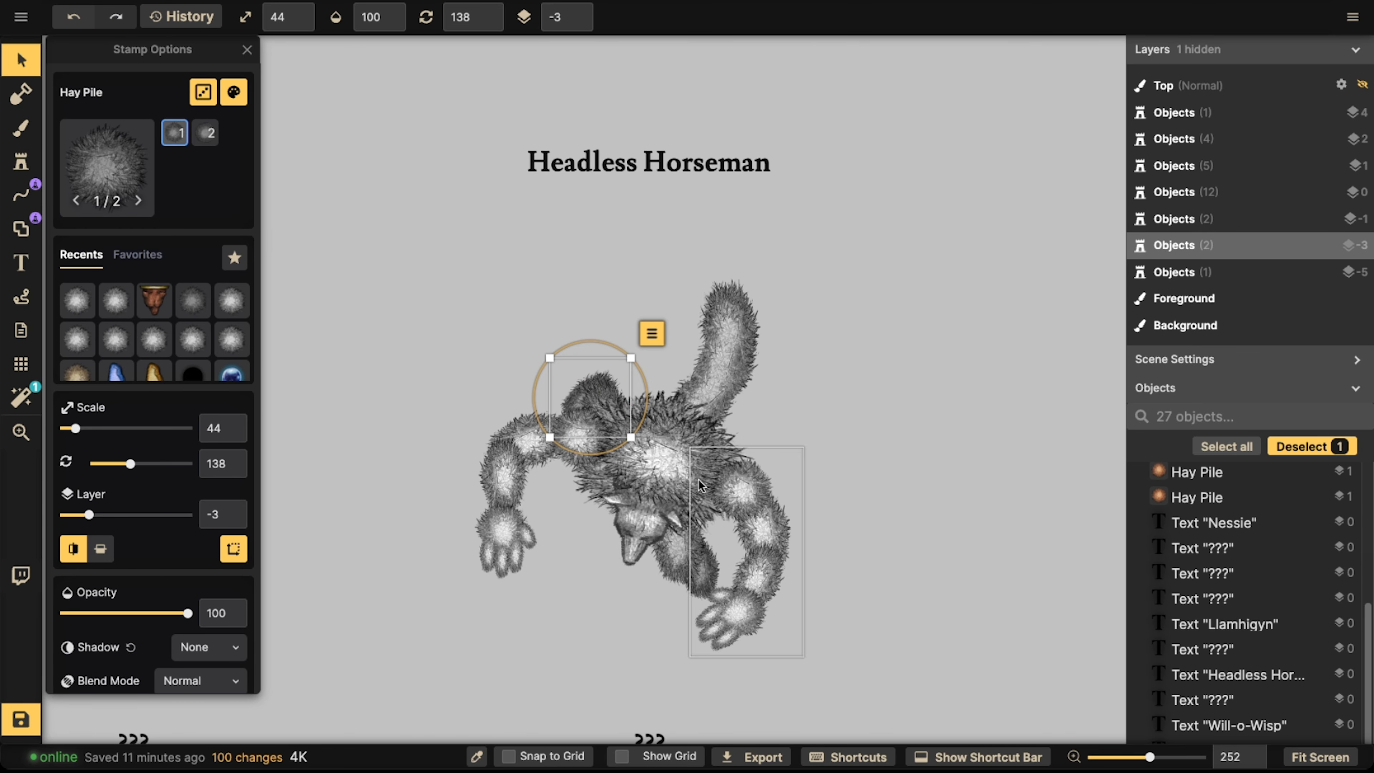
pyautogui.scroll(-5, 708, 438)
pyautogui.scroll(3, 688, 404)
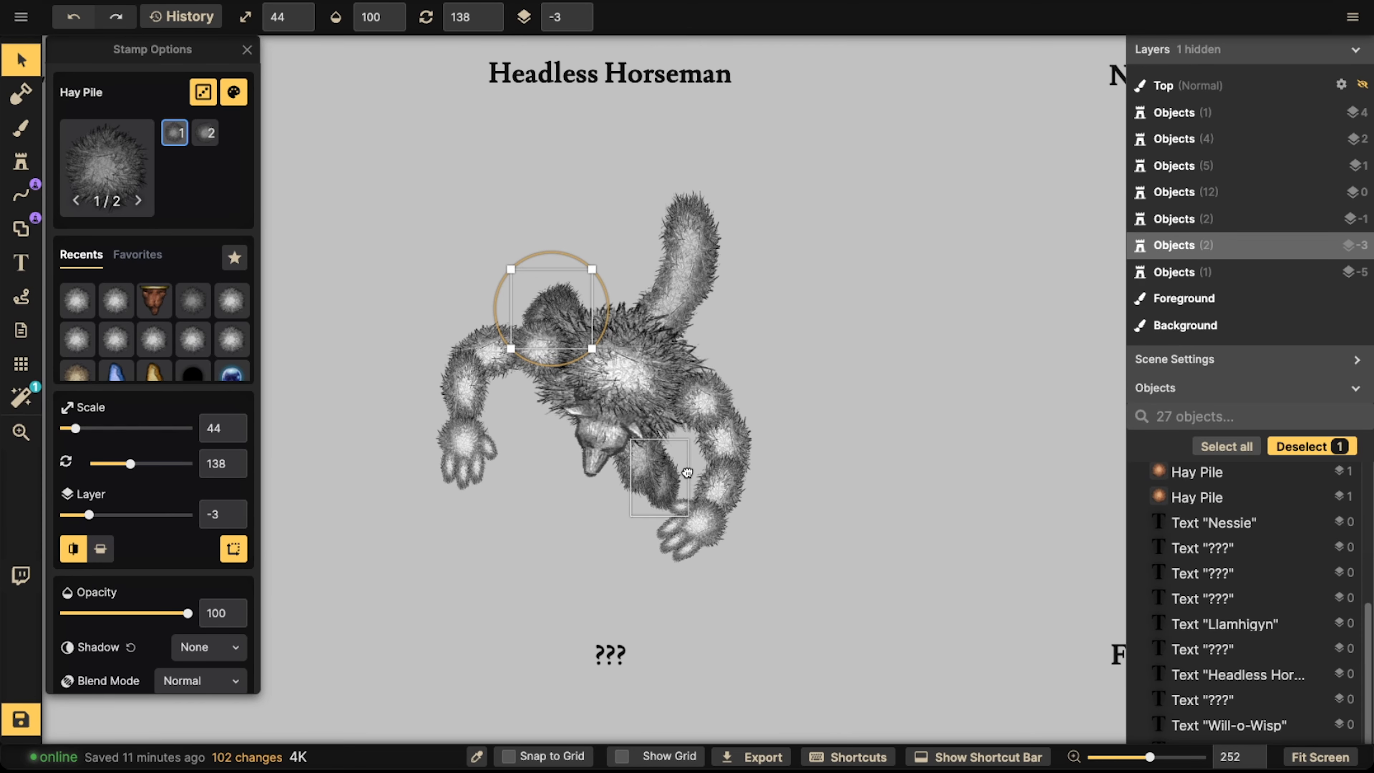
# - Reopen the Right Arm group, rotate its middle hay pile to 28 and move it slightly upward
pyautogui.click(711, 447)
pyautogui.doubleClick(505, 352)
pyautogui.click(506, 353)
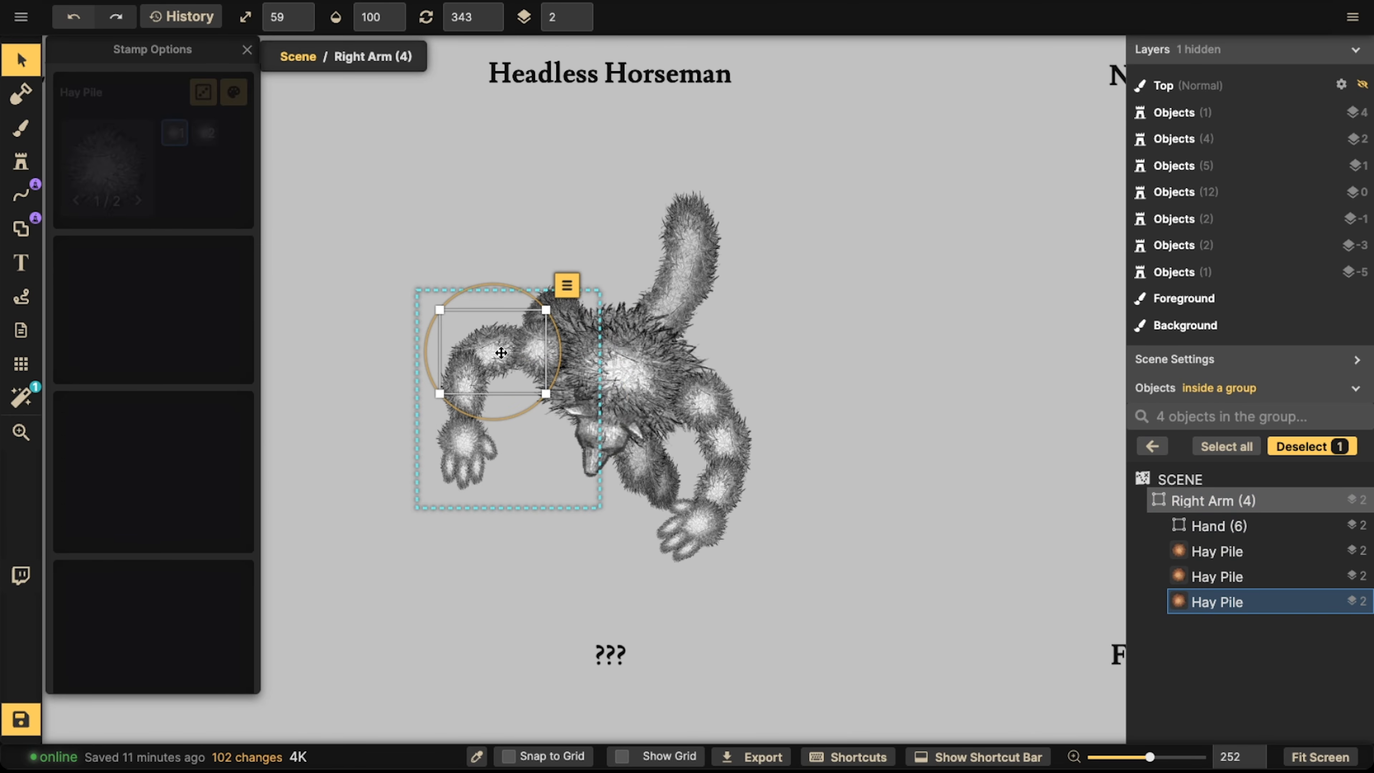
pyautogui.scroll(5, 505, 352)
pyautogui.moveTo(506, 353); pyautogui.dragTo(506, 334)
pyautogui.keyDown('shift'); pyautogui.click(464, 351); pyautogui.keyUp('shift')
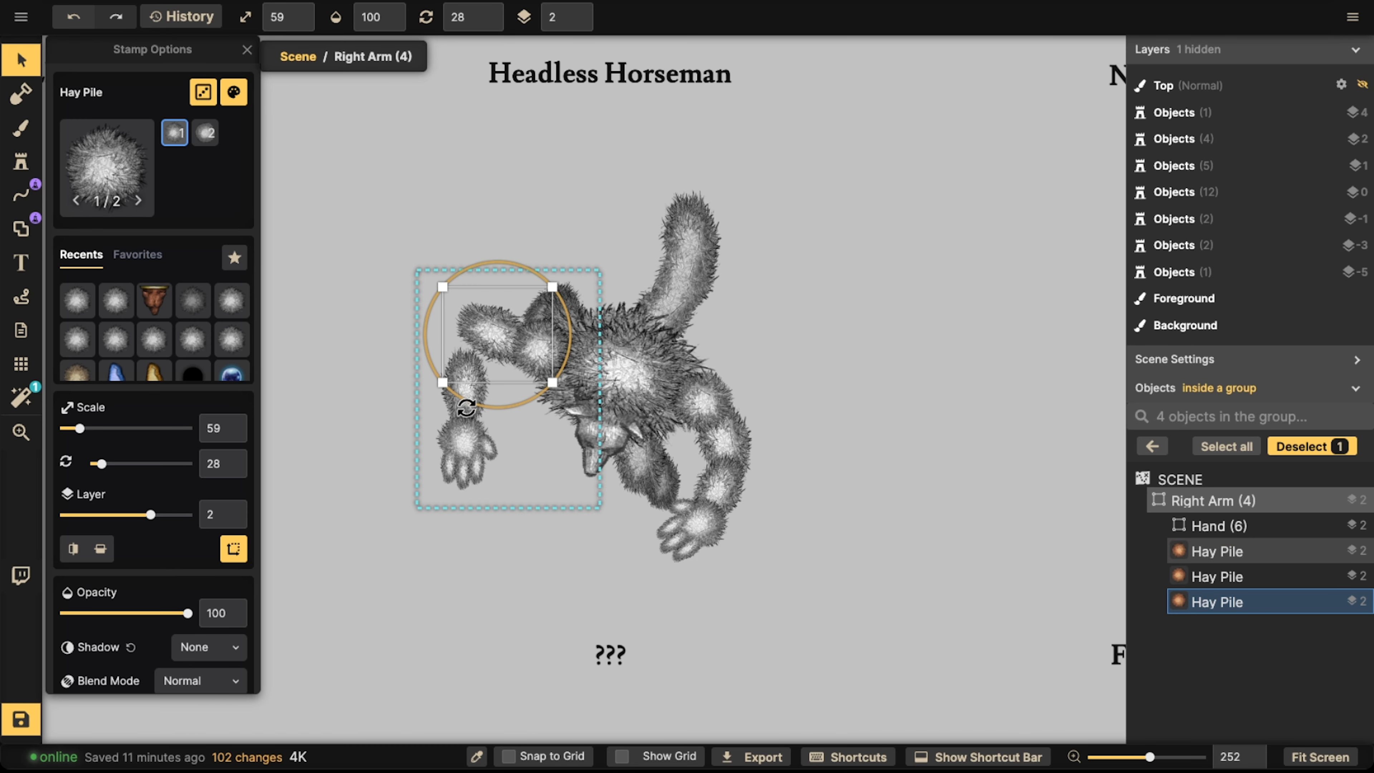
# - Move the right forearm hay pile up to the elbow, rotate the Hand to 330 and attach it to the forearm
pyautogui.click(466, 389)
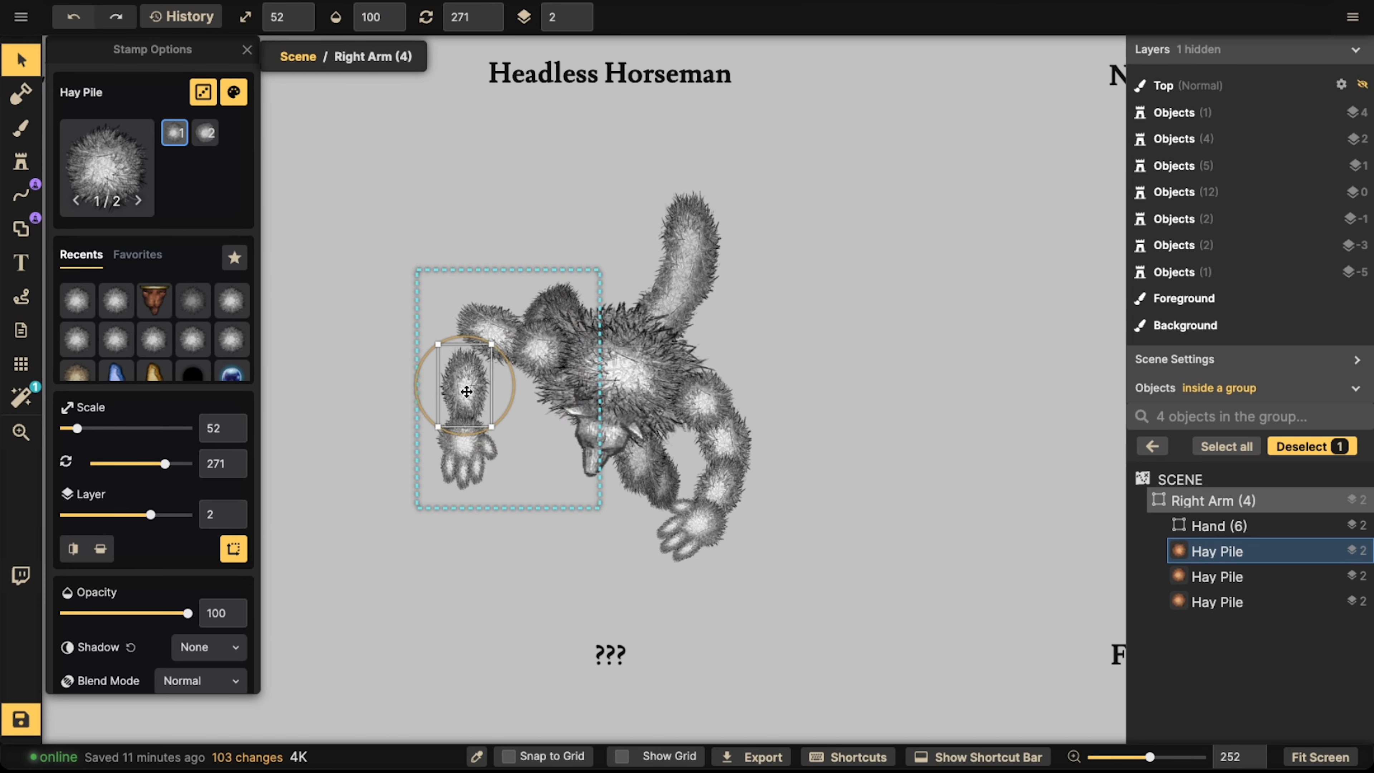
pyautogui.moveTo(466, 390); pyautogui.dragTo(466, 358)
pyautogui.click(461, 474)
pyautogui.scroll(-5, 462, 466)
pyautogui.moveTo(463, 466); pyautogui.dragTo(474, 418)
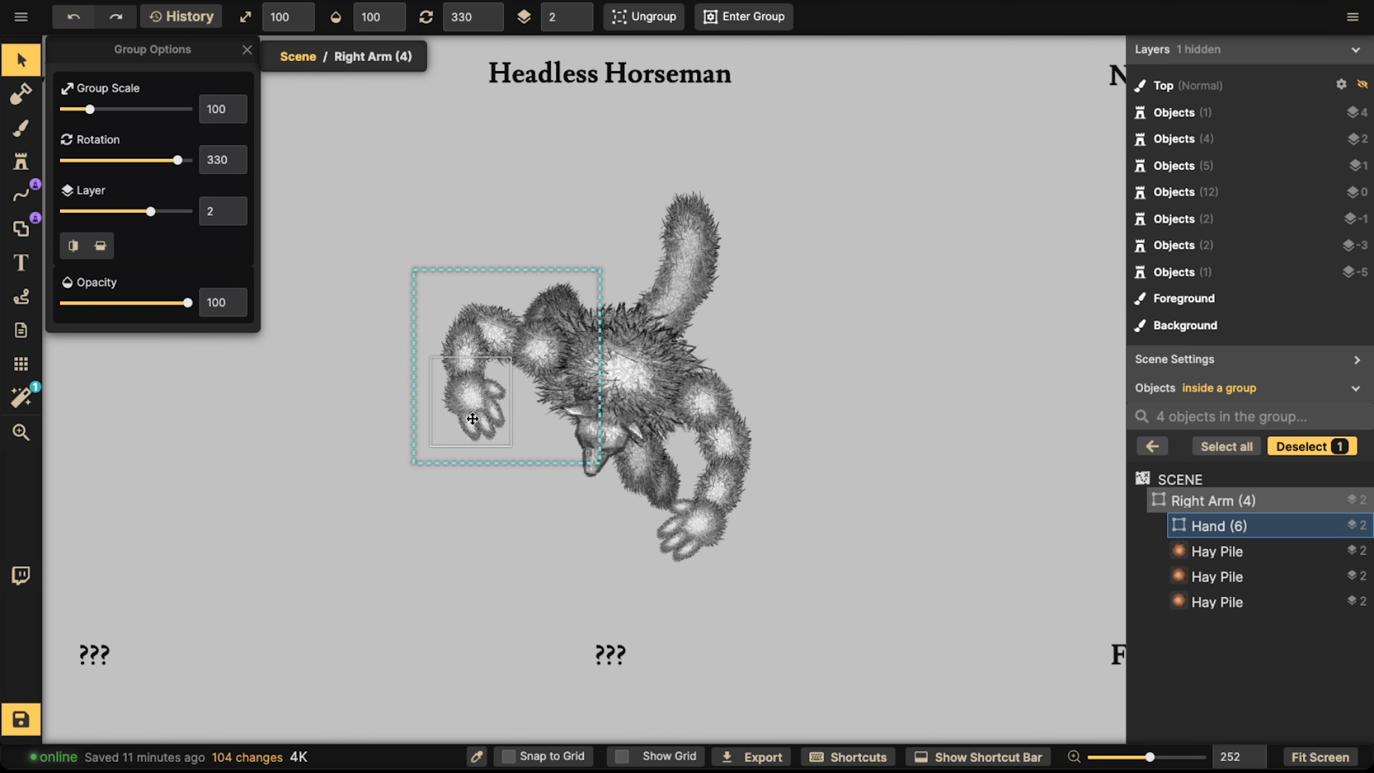
pyautogui.click(693, 521)
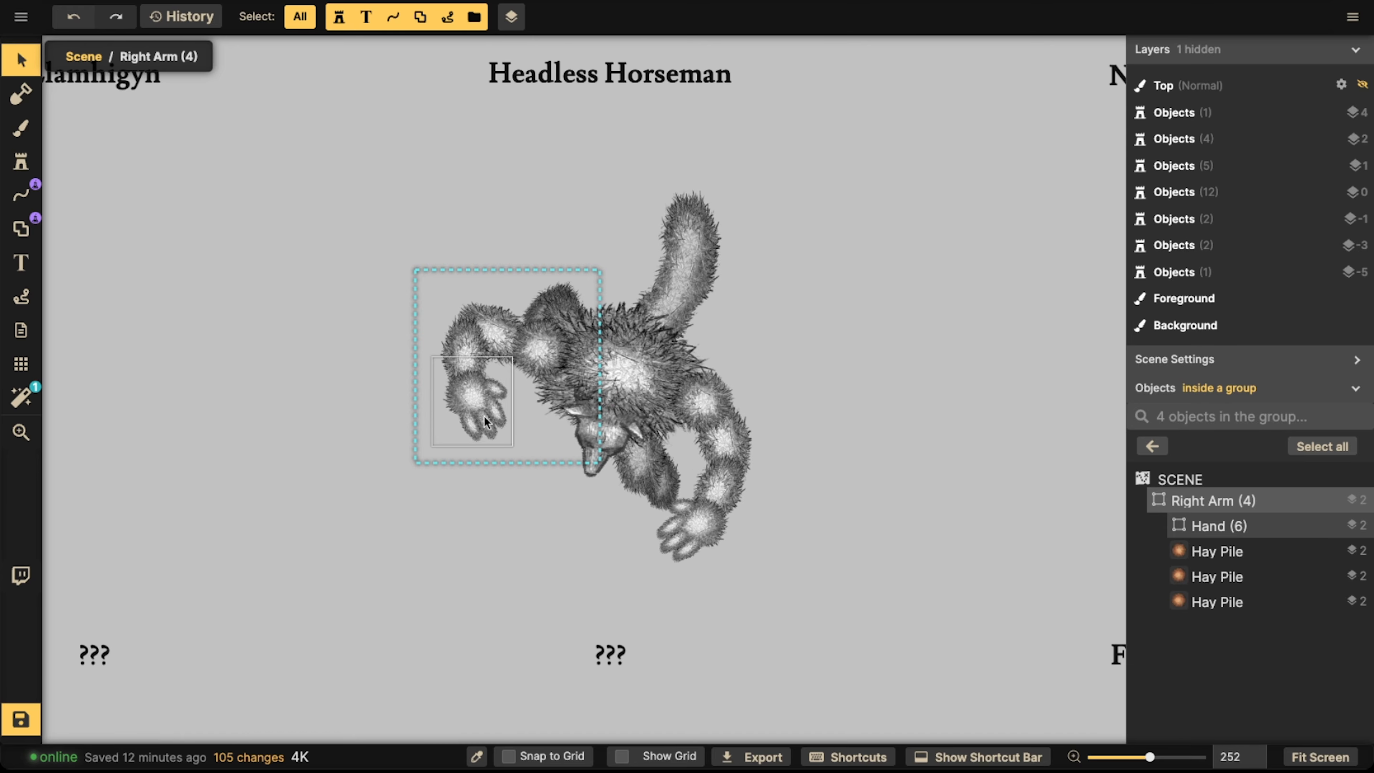
# - Turn the right Hand slightly more toward the head and realign it with the end of the forearm
pyautogui.scroll(5, 479, 426)
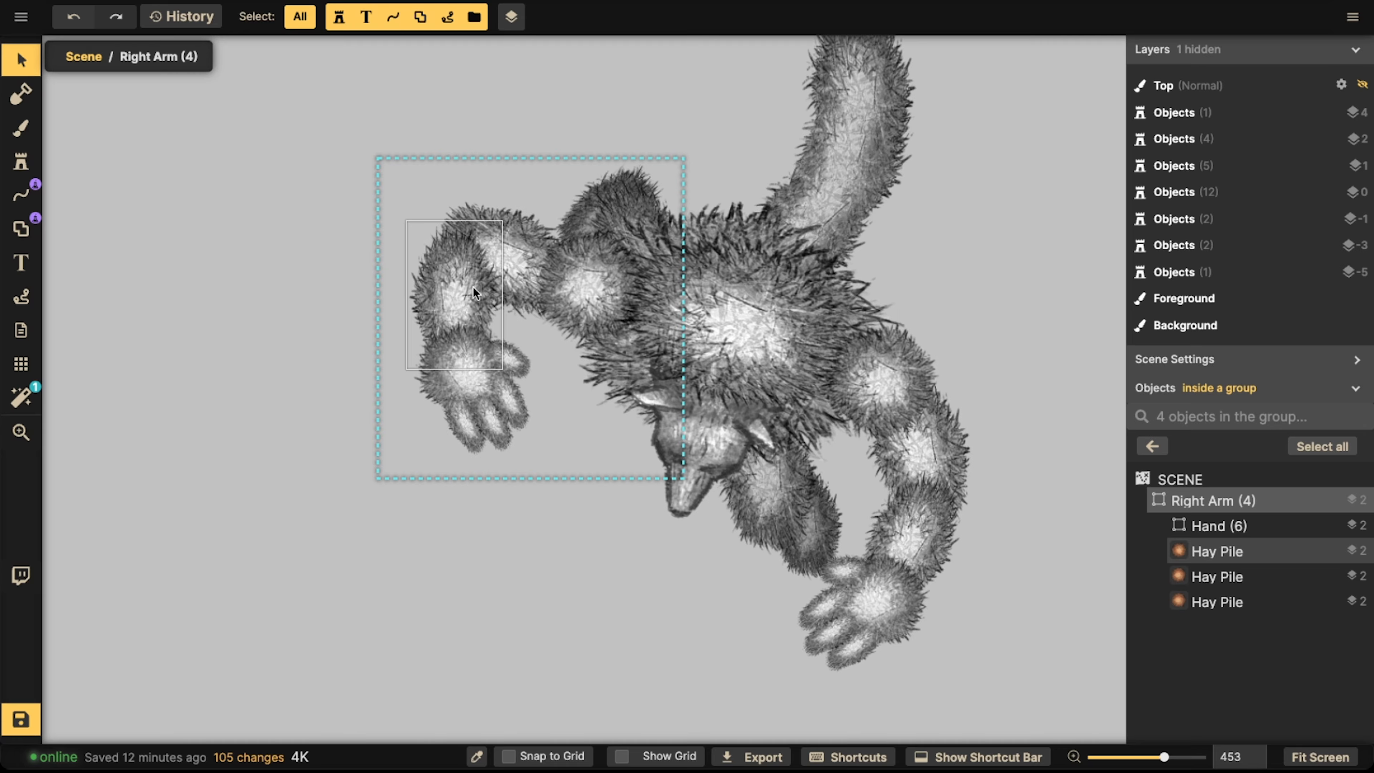
pyautogui.click(482, 373)
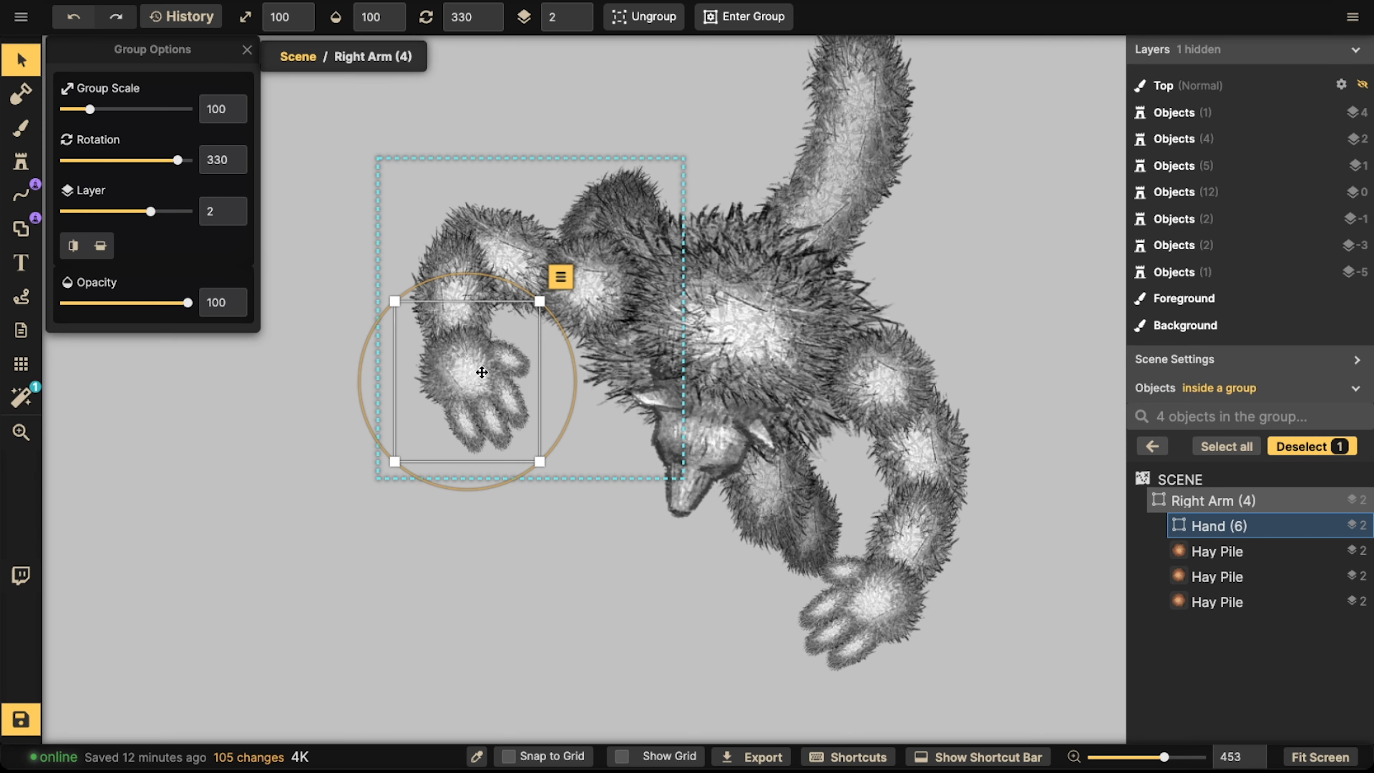
pyautogui.scroll(-2, 482, 373)
pyautogui.moveTo(482, 373); pyautogui.dragTo(487, 368)
# - Open the right arm's Hand group and pull its three fingers inward so they sit closer to the palm
pyautogui.doubleClick(489, 369)
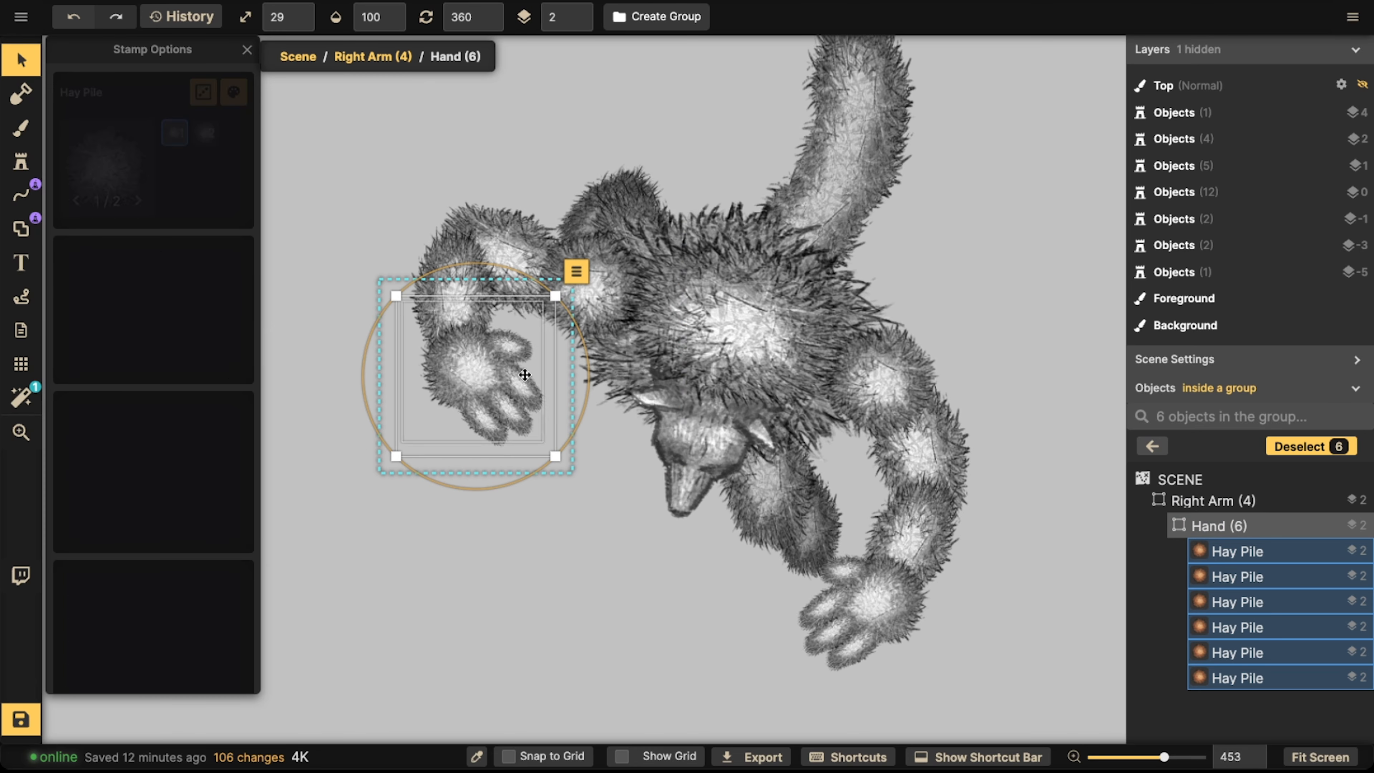
pyautogui.scroll(3, 526, 375)
pyautogui.keyDown('shift'); pyautogui.click(485, 433); pyautogui.keyUp('shift')
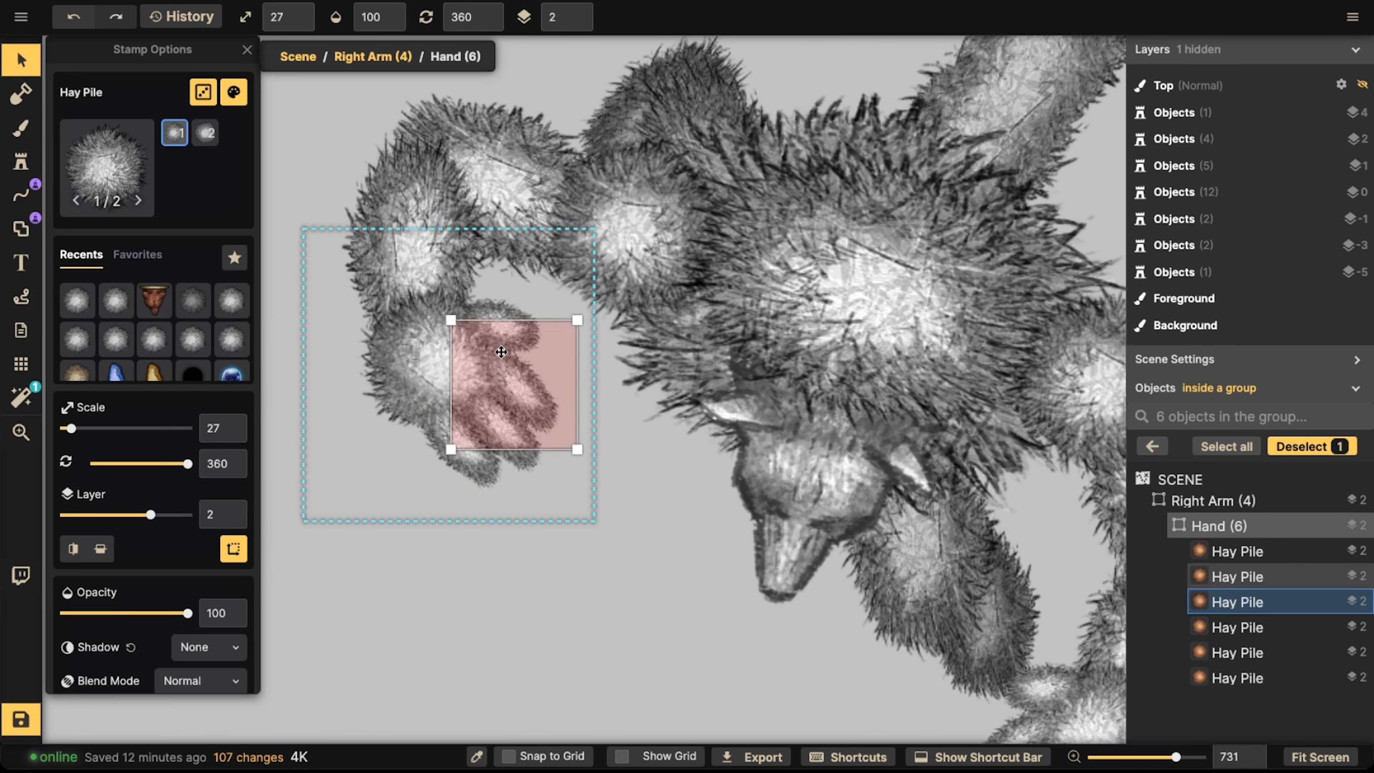
pyautogui.keyDown('shift'); pyautogui.click(504, 436); pyautogui.keyUp('shift')
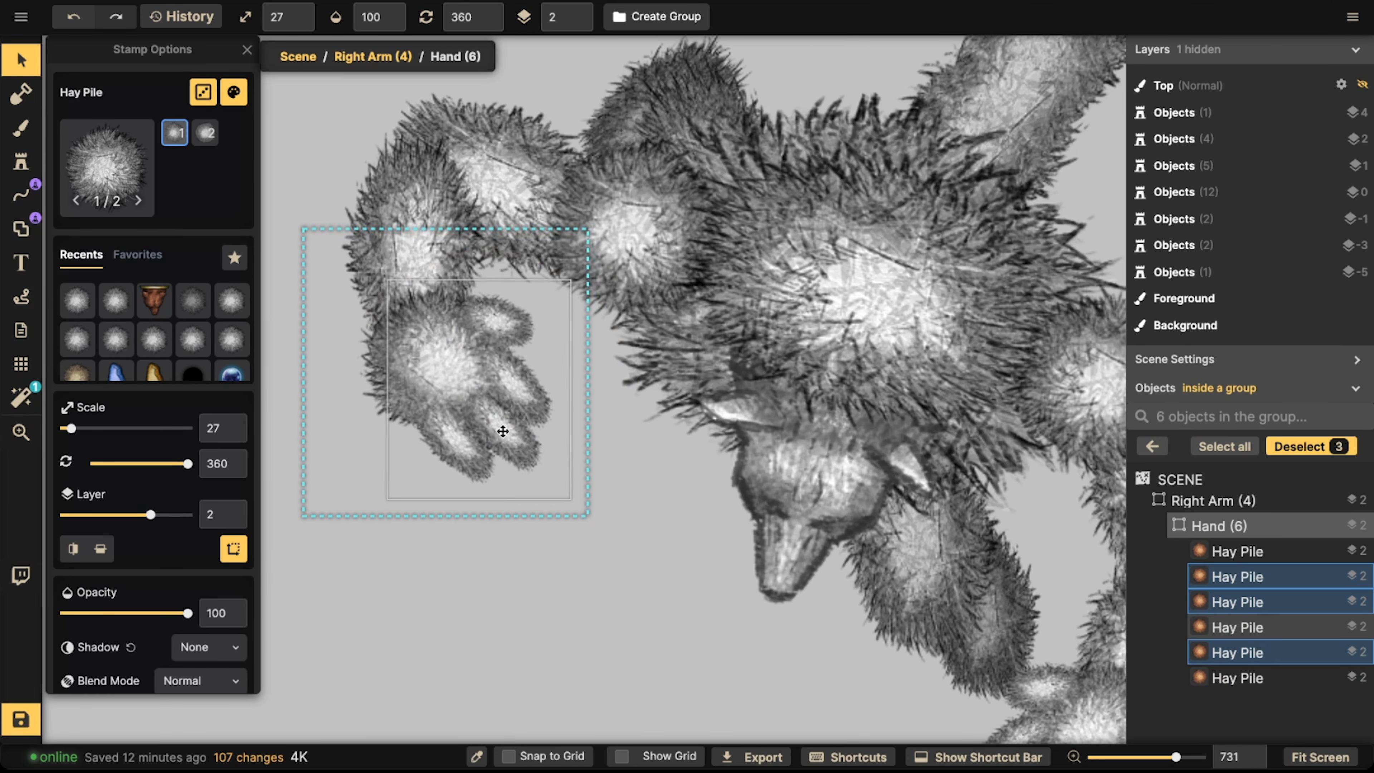
pyautogui.click(504, 433)
pyautogui.keyDown('shift'); pyautogui.click(469, 442); pyautogui.keyUp('shift')
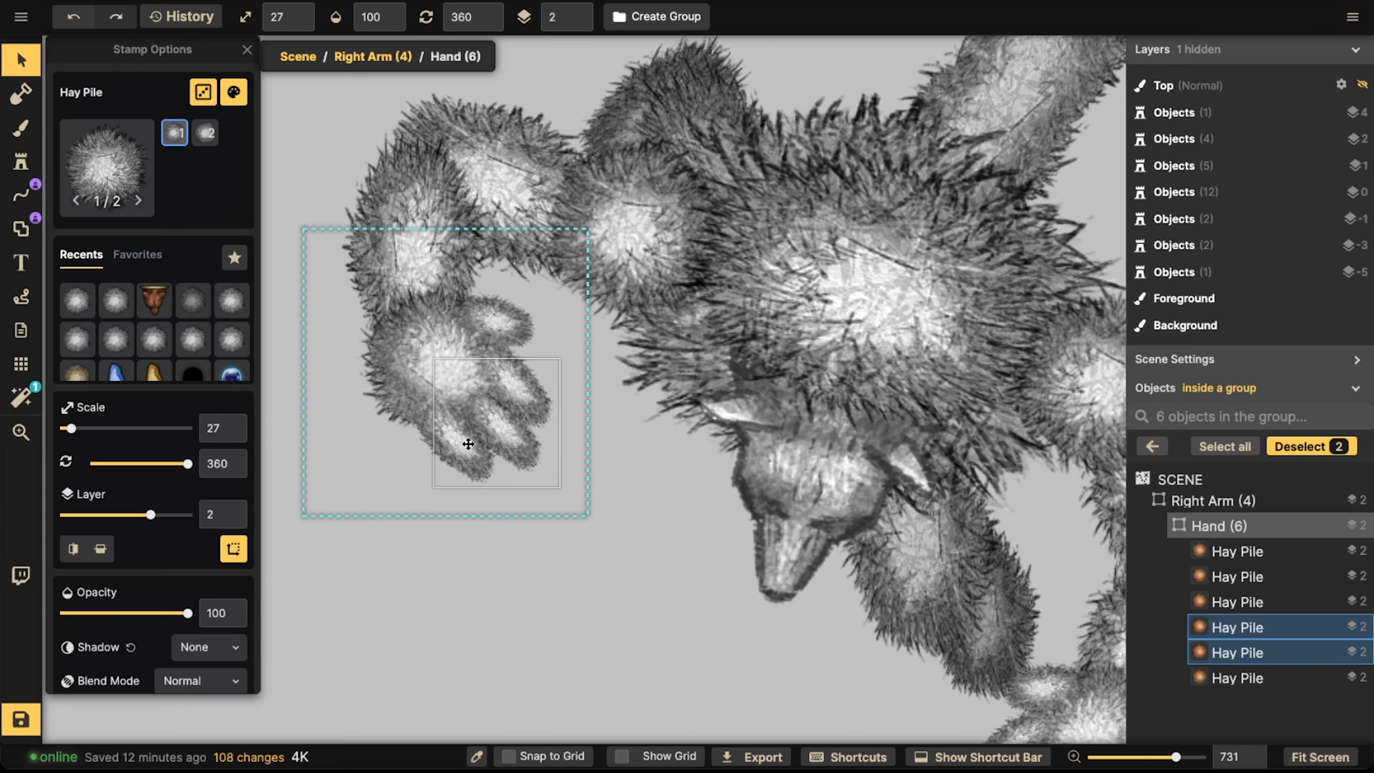
pyautogui.keyDown('shift'); pyautogui.click(529, 390); pyautogui.keyUp('shift')
pyautogui.moveTo(529, 390); pyautogui.dragTo(507, 364)
# - Rotate the right hand's lowest finger to point downward and move it back against the palm
pyautogui.click(461, 441)
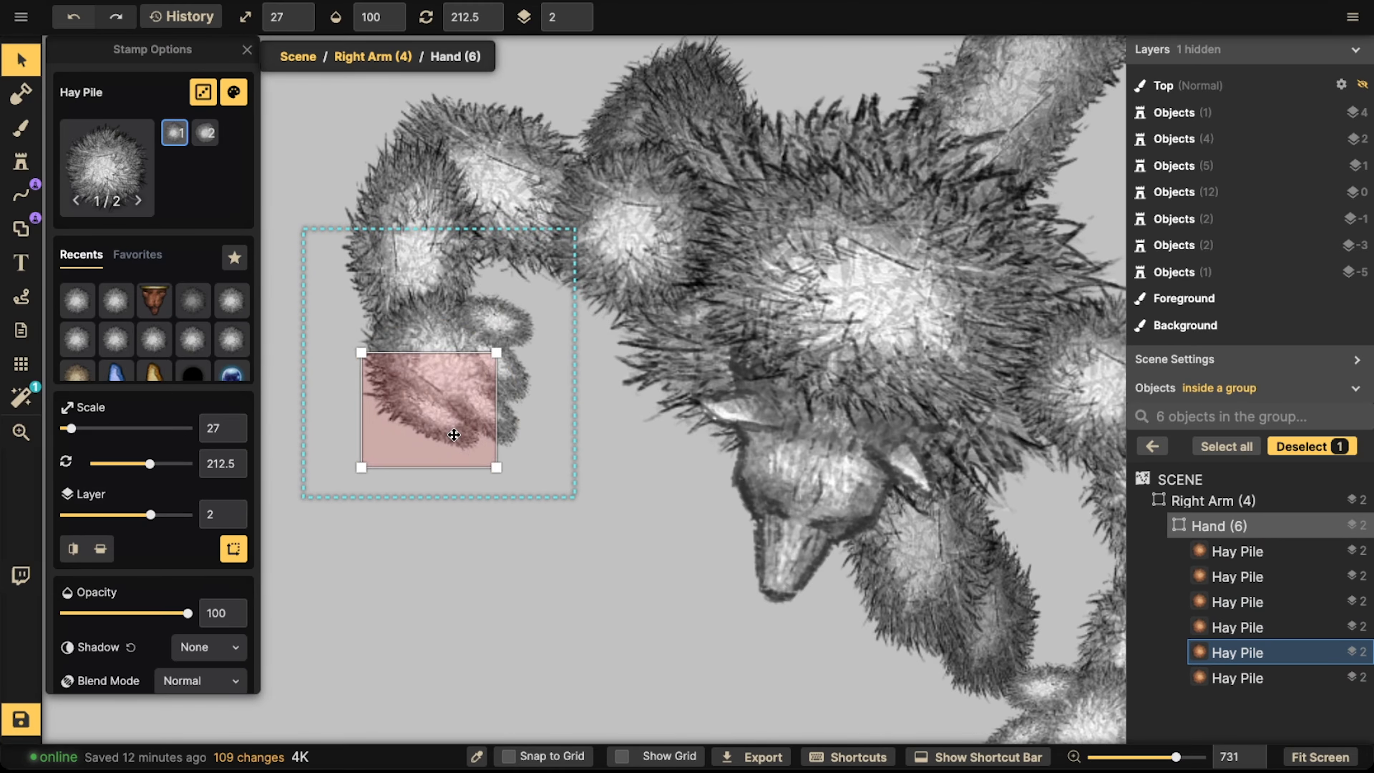
pyautogui.scroll(3, 434, 411)
pyautogui.moveTo(434, 411); pyautogui.dragTo(489, 414)
pyautogui.scroll(-2, 424, 413)
pyautogui.scroll(1, 425, 413)
# - Rotate the right hand's middle finger to 272.5 and adjust the angle of the finger beside it
pyautogui.click(493, 412)
pyautogui.scroll(2, 494, 412)
pyautogui.scroll(-1, 488, 414)
pyautogui.scroll(2, 497, 379)
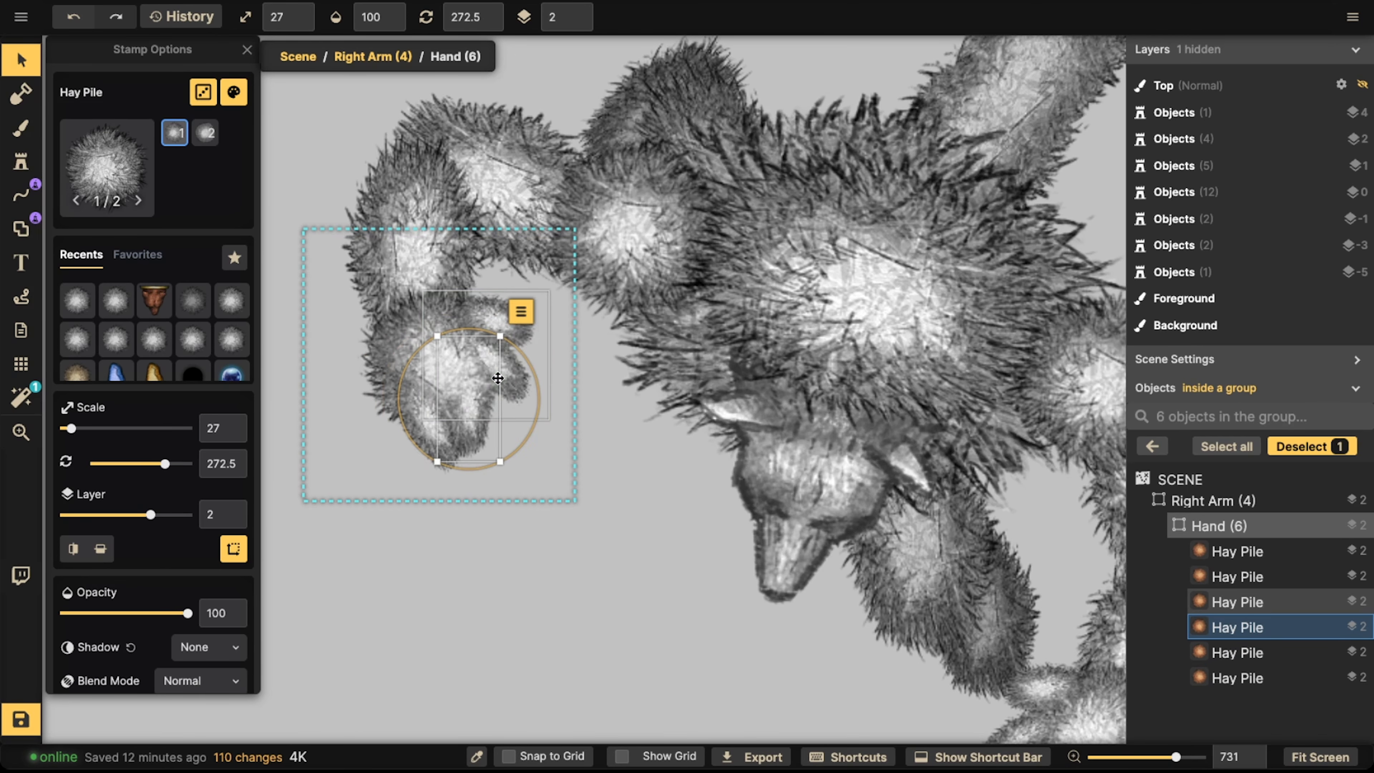
pyautogui.scroll(-2, 497, 378)
pyautogui.scroll(-1, 498, 378)
pyautogui.scroll(1, 497, 378)
# - Leave the group and place a Greatsword stamp at scale 142 and rotation 225, with its hilt over the right hand
pyautogui.scroll(-10, 466, 420)
pyautogui.click(297, 56)
pyautogui.click(21, 161)
pyautogui.click(522, 256)
pyautogui.click(21, 59)
pyautogui.click(523, 256)
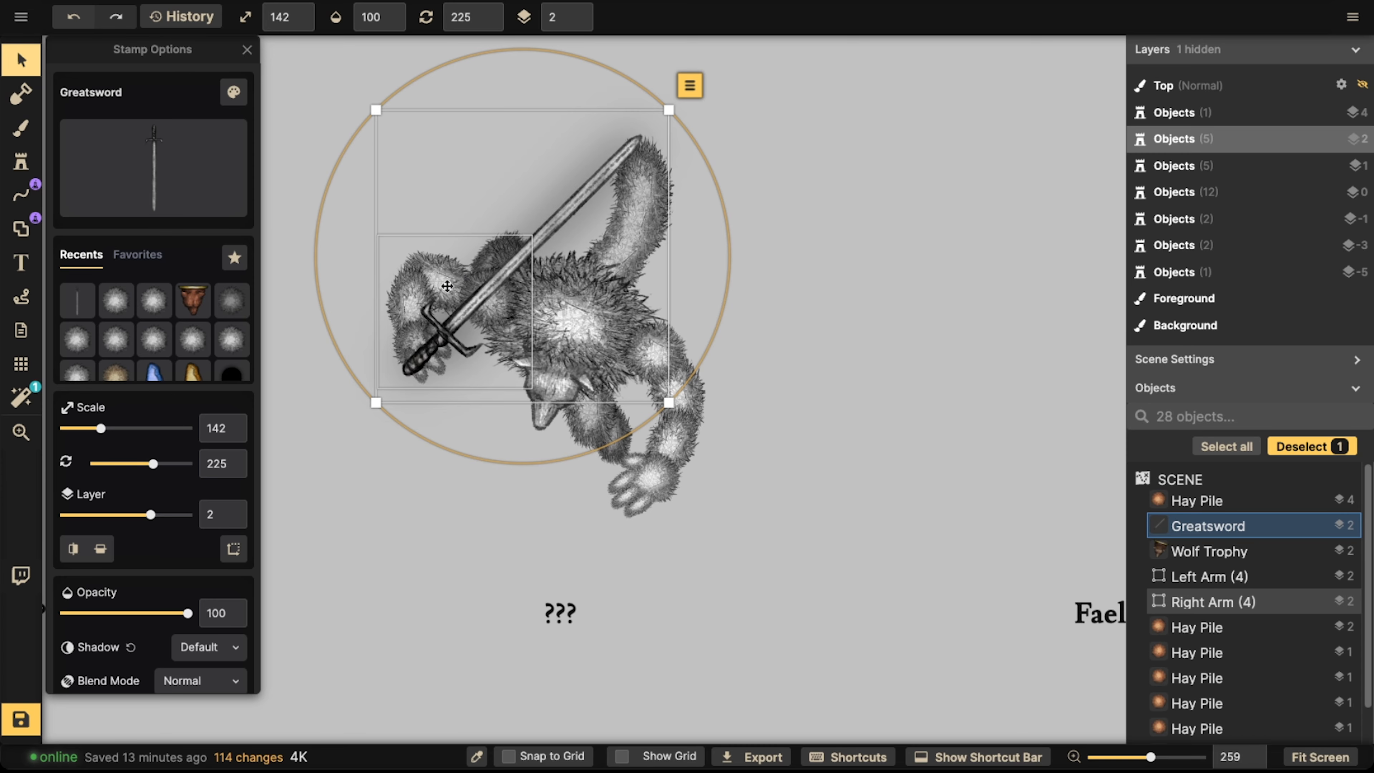
# - Set the Greatsword's shadow to None
pyautogui.scroll(-2, 216, 487)
pyautogui.click(209, 596)
pyautogui.click(201, 622)
# - Cut the Greatsword from the scene and paste it inside the Right Arm group, with its hilt at the hand
pyautogui.press('Delete')
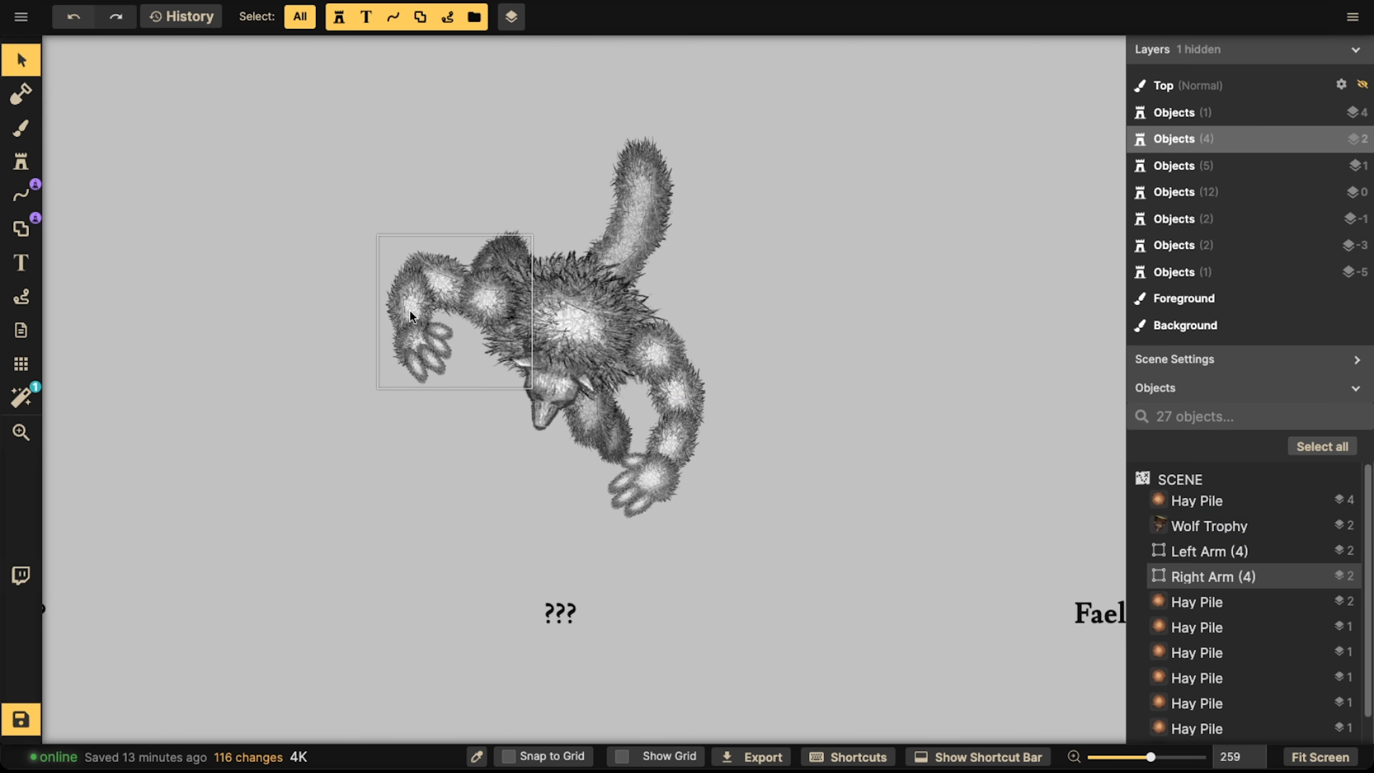
pyautogui.doubleClick(410, 311)
pyautogui.scroll(2, 435, 340)
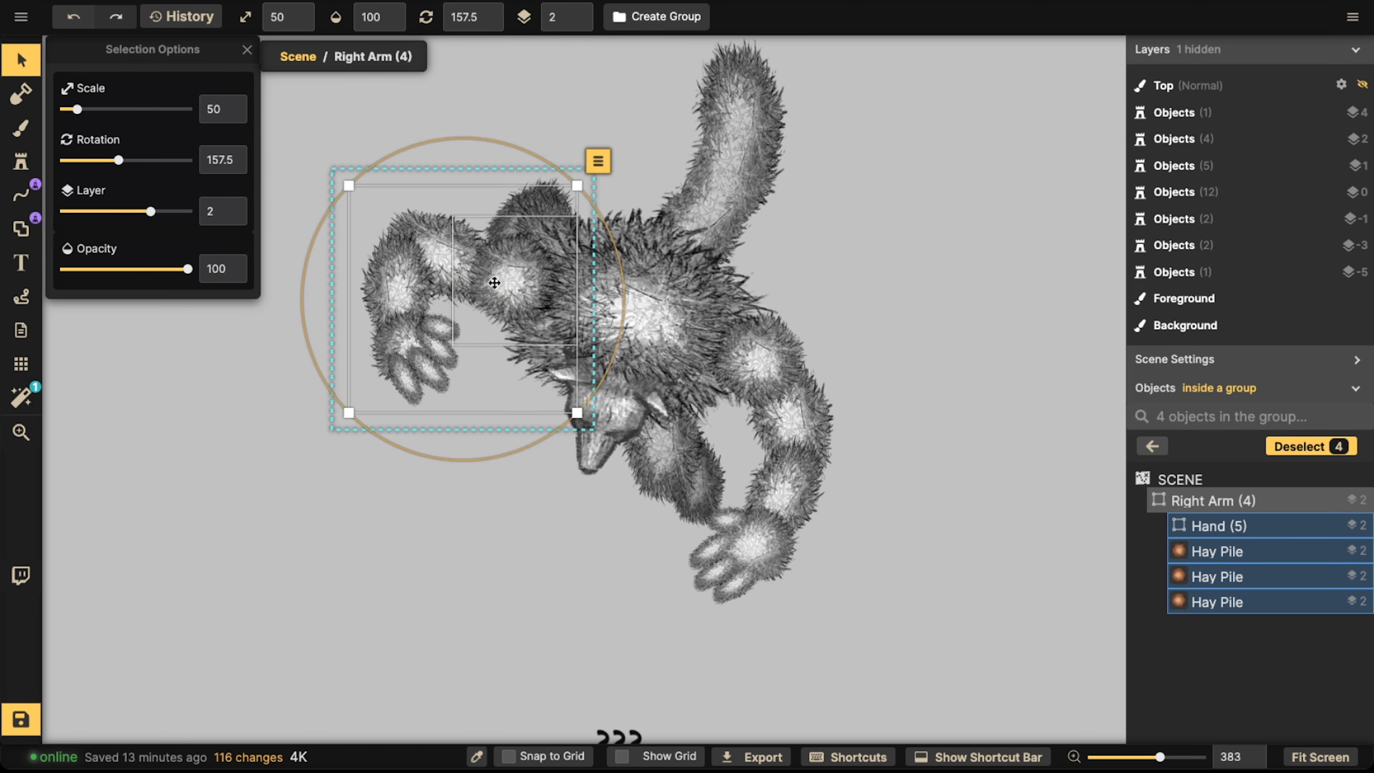
pyautogui.hotkey('ctrl', 'v')
pyautogui.scroll(2, 561, 237)
pyautogui.moveTo(561, 237); pyautogui.dragTo(563, 234)
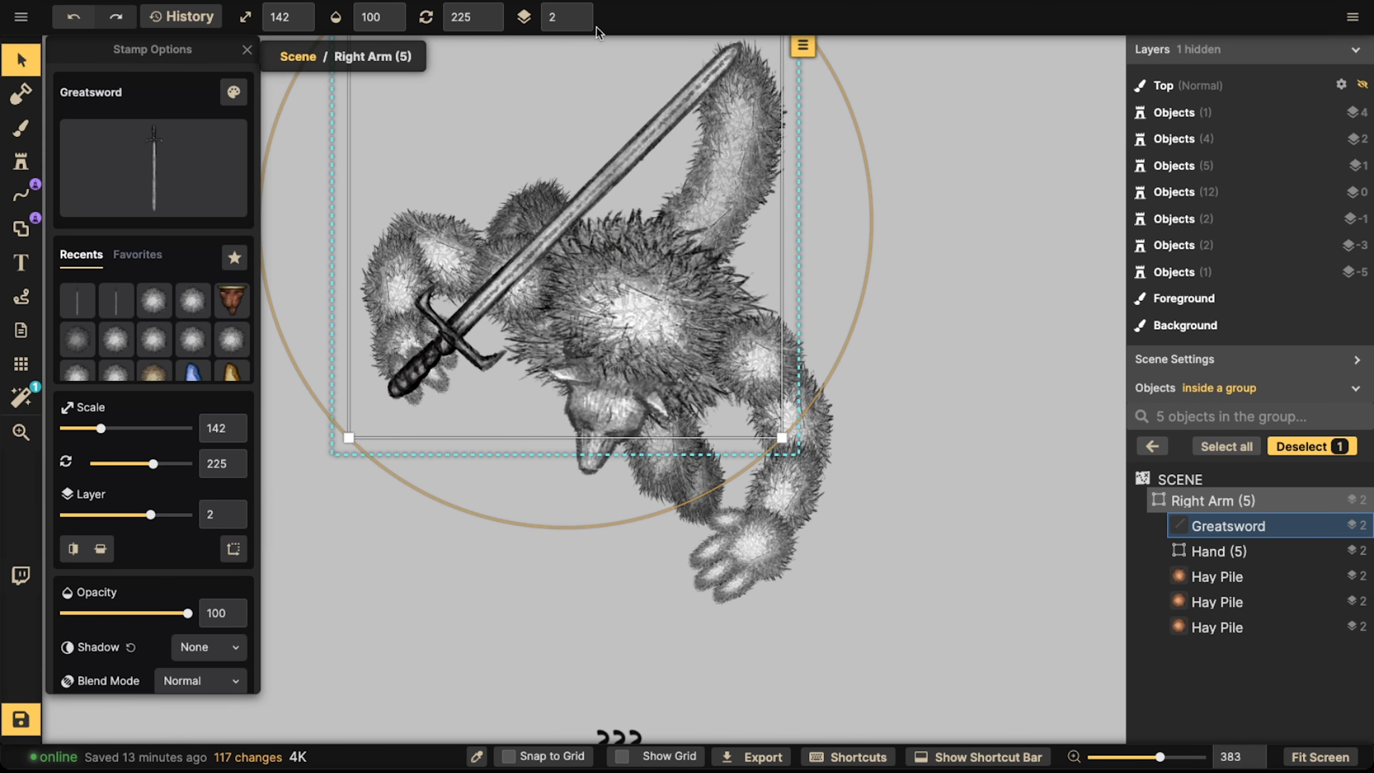
# - Keep the Greatsword on layer 2, raise the right Hand group to layer 3 and nudge the hand over the hilt
pyautogui.click(578, 24)
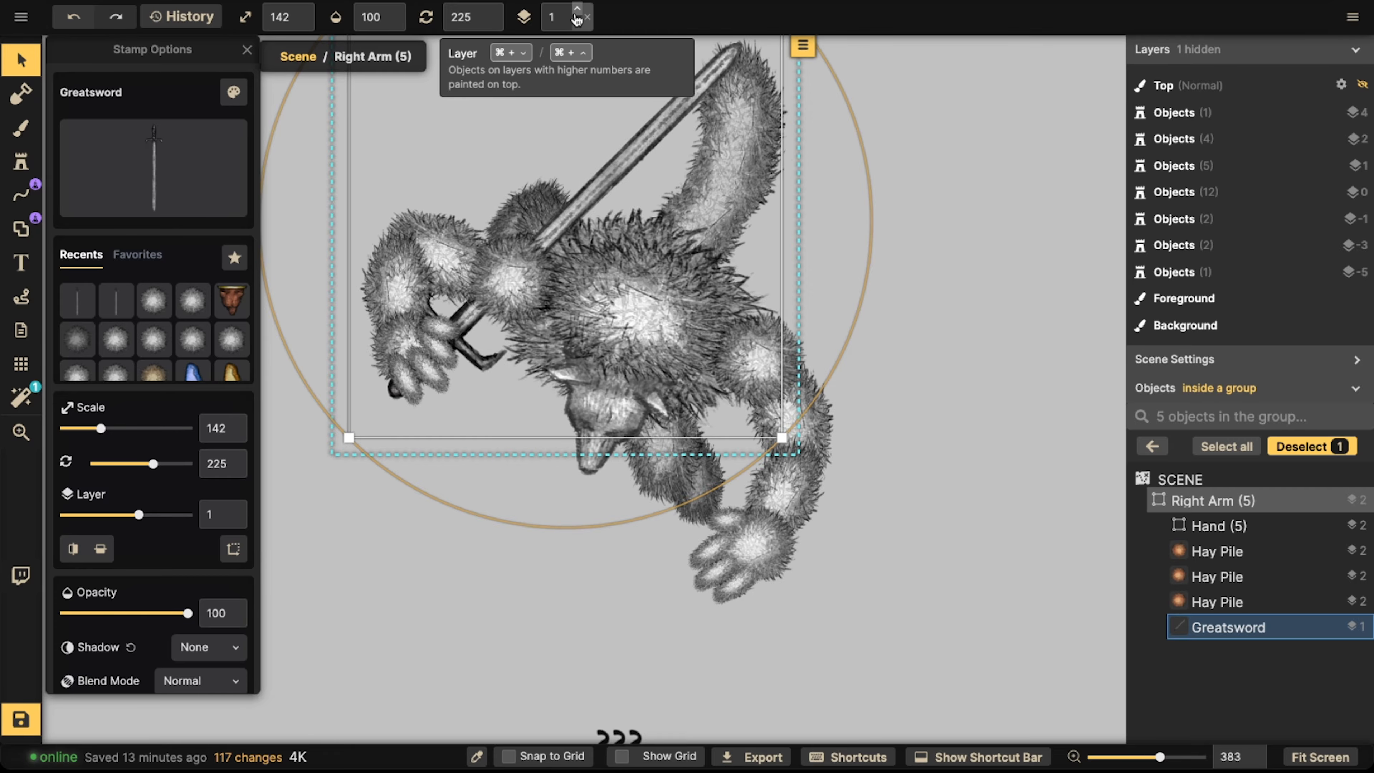
pyautogui.click(576, 10)
pyautogui.scroll(2, 396, 449)
pyautogui.click(410, 355)
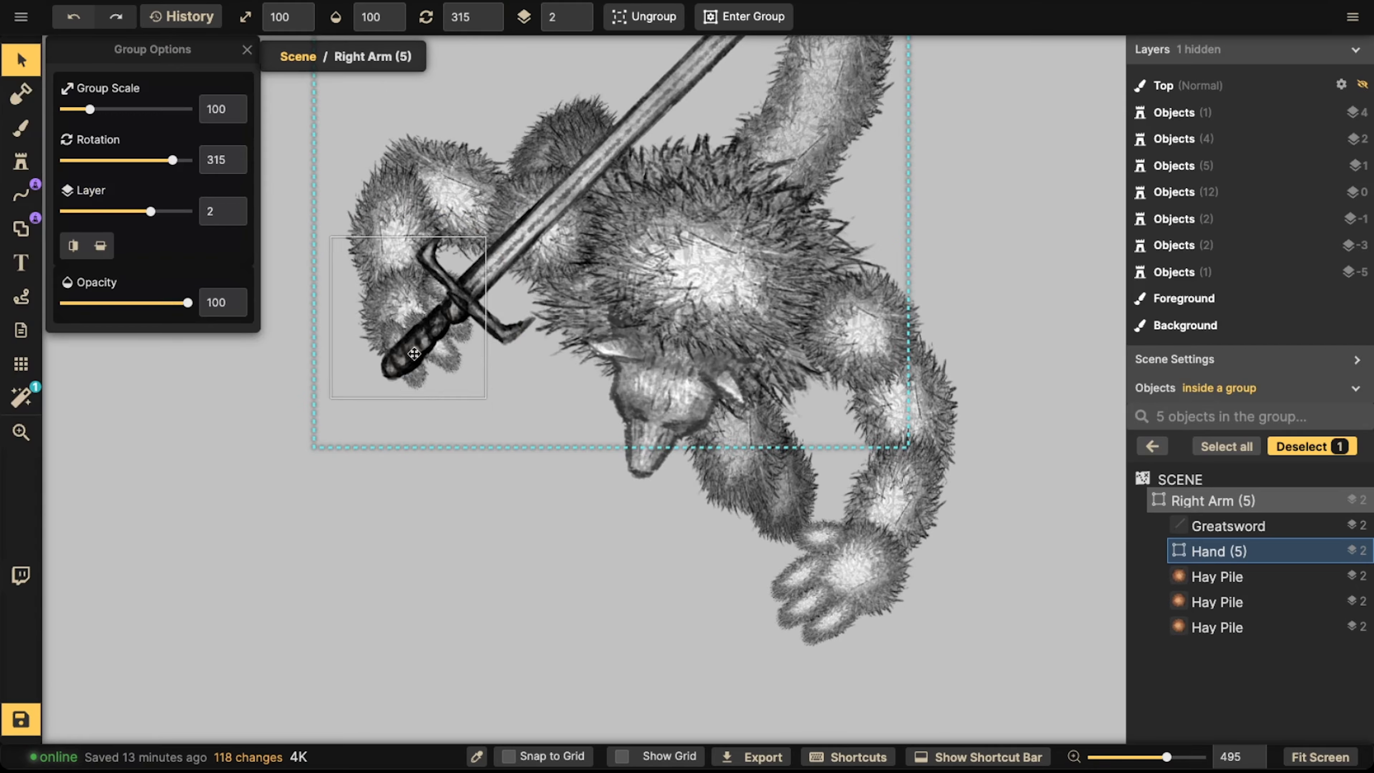
pyautogui.click(581, 11)
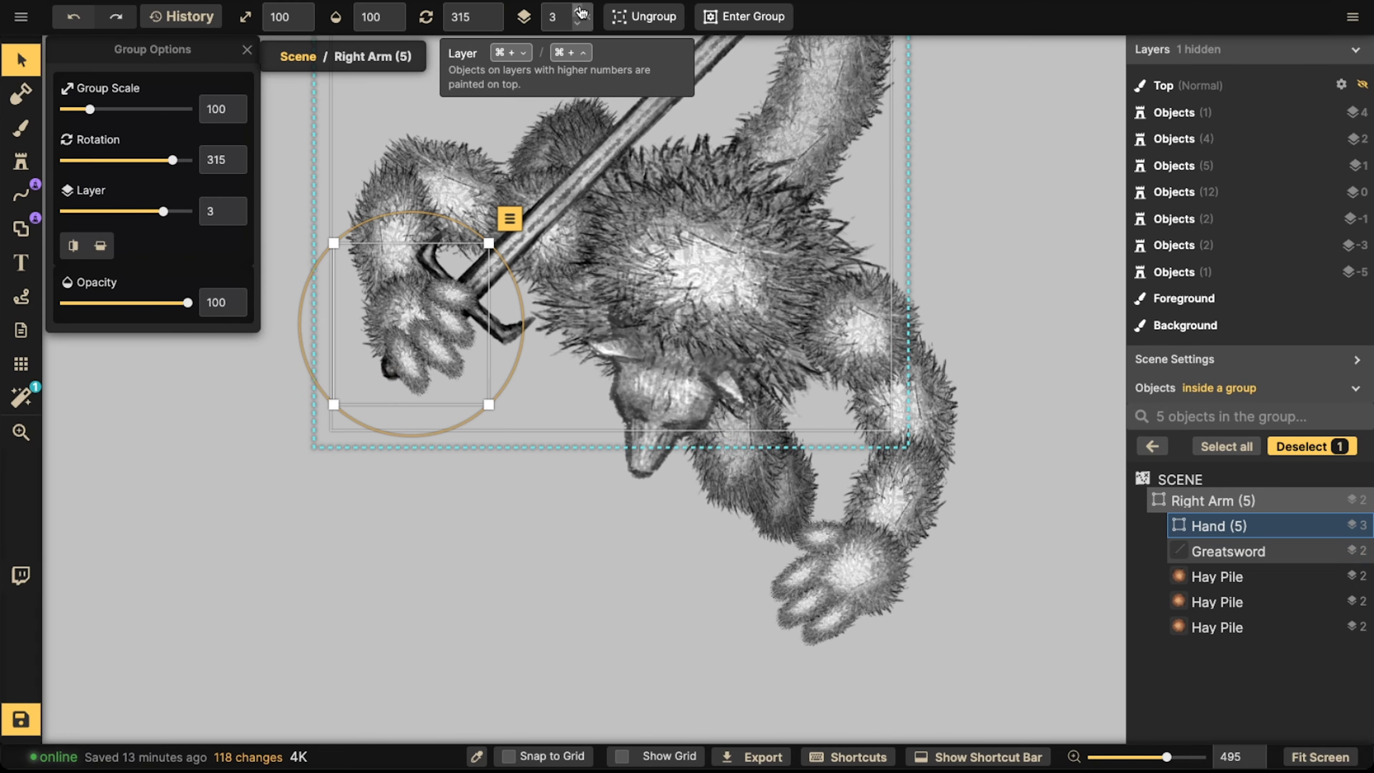
pyautogui.moveTo(441, 325); pyautogui.dragTo(442, 329)
# - Rotate the Greatsword to 229
pyautogui.click(568, 187)
pyautogui.scroll(-3, 604, 459)
pyautogui.moveTo(616, 519); pyautogui.dragTo(598, 518)
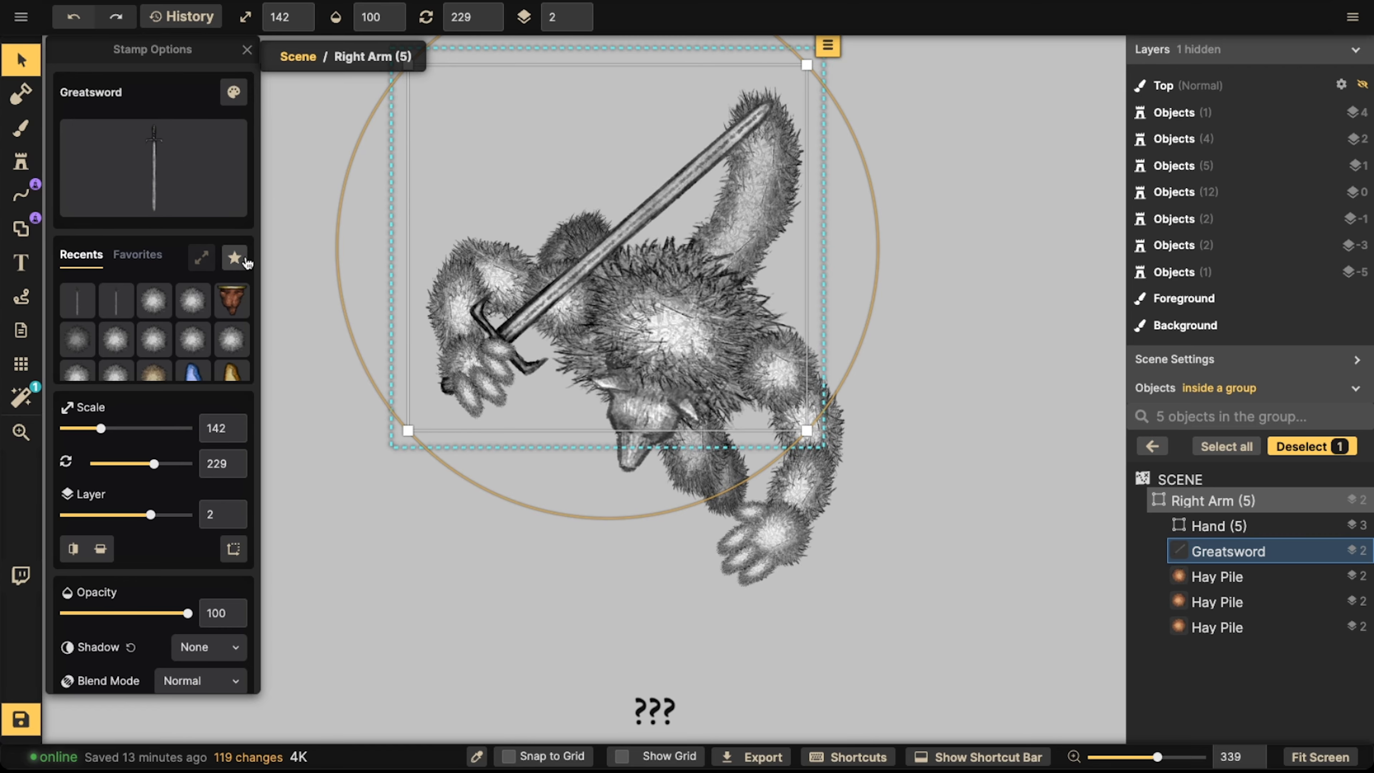
# - Enable Transform on the Greatsword and widen it slightly
pyautogui.scroll(-2, 181, 537)
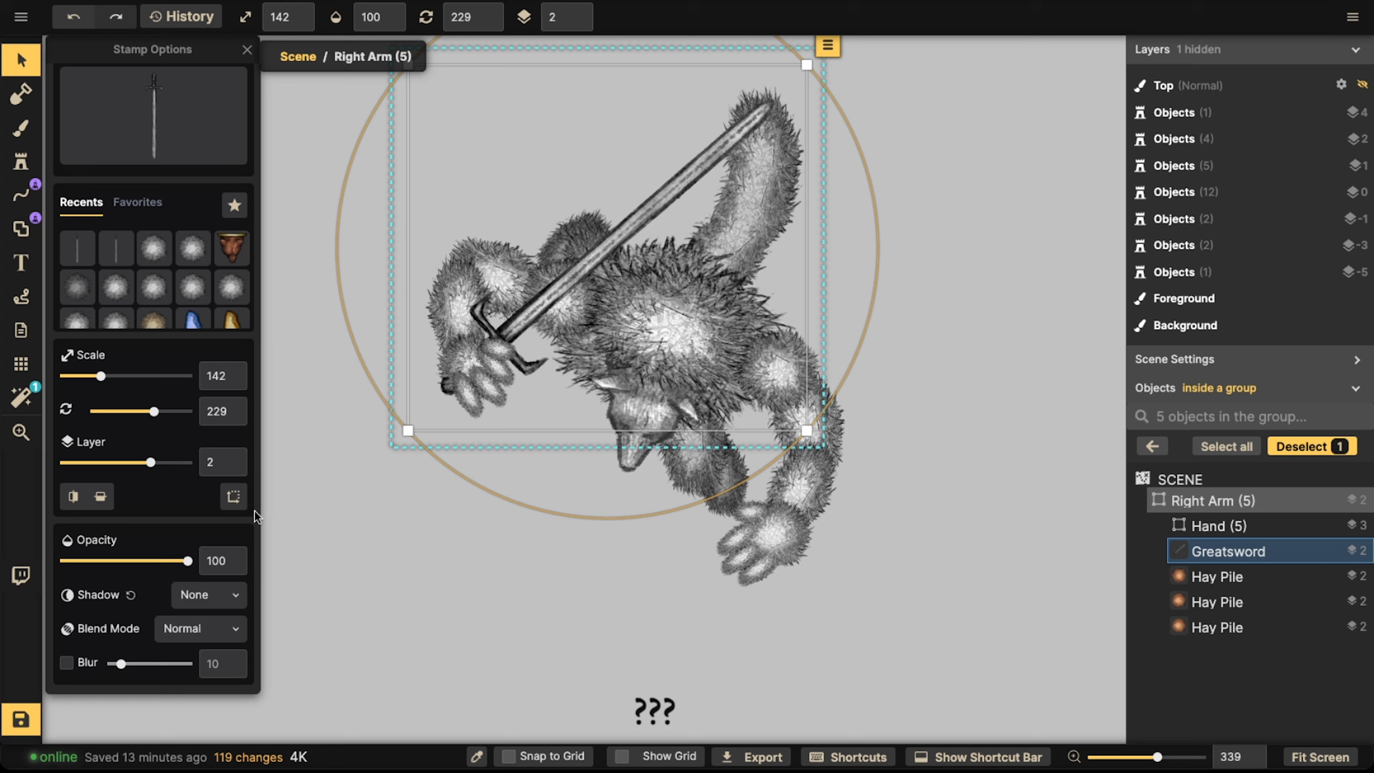
pyautogui.click(236, 497)
pyautogui.moveTo(351, 545); pyautogui.dragTo(356, 545)
pyautogui.scroll(8, 460, 385)
# - Inside the right Hand group, set the three fingers' width to 74 and tuck them back against the palm
pyautogui.doubleClick(470, 341)
pyautogui.click(480, 408)
pyautogui.keyDown('shift'); pyautogui.click(524, 385); pyautogui.keyUp('shift')
pyautogui.keyDown('shift'); pyautogui.click(544, 352); pyautogui.keyUp('shift')
pyautogui.moveTo(525, 384); pyautogui.dragTo(574, 524)
pyautogui.moveTo(346, 595); pyautogui.dragTo(347, 590)
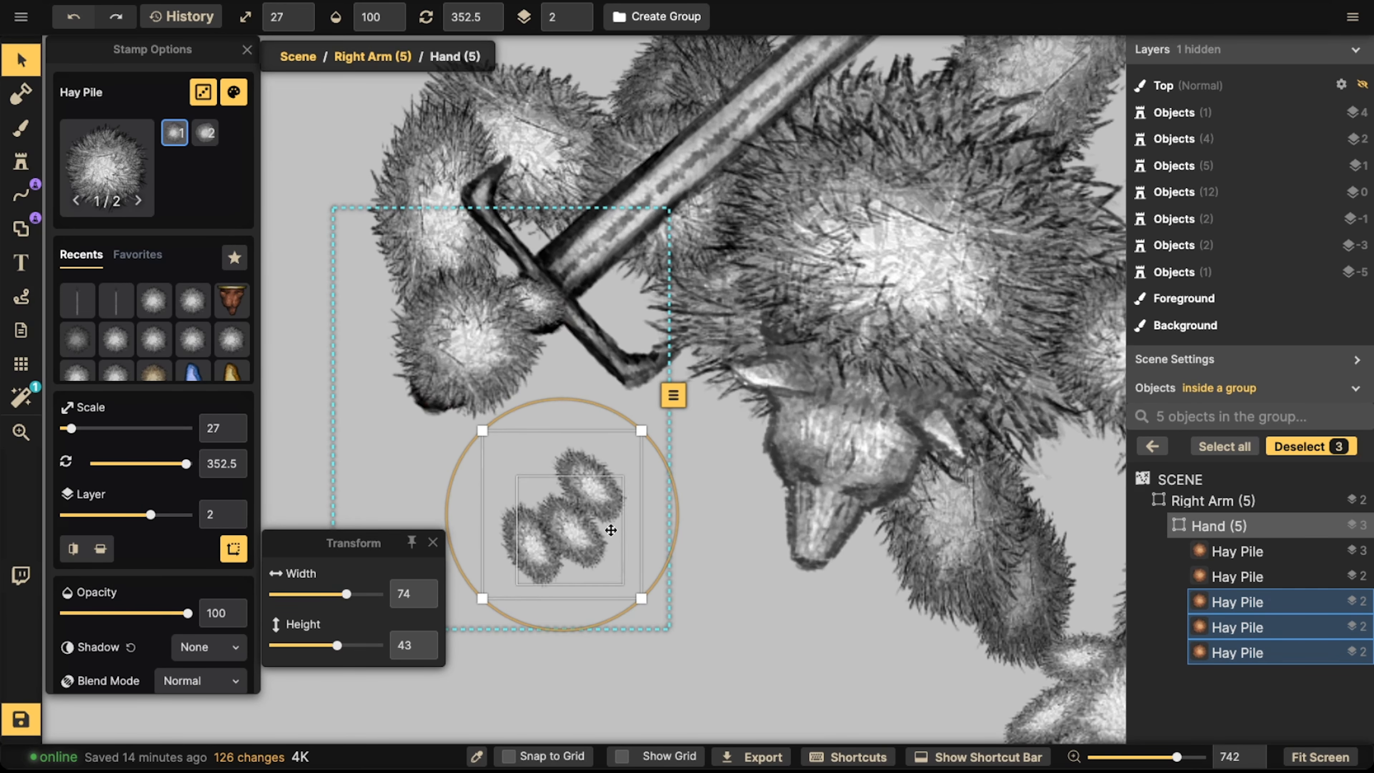
pyautogui.moveTo(611, 530); pyautogui.dragTo(550, 391)
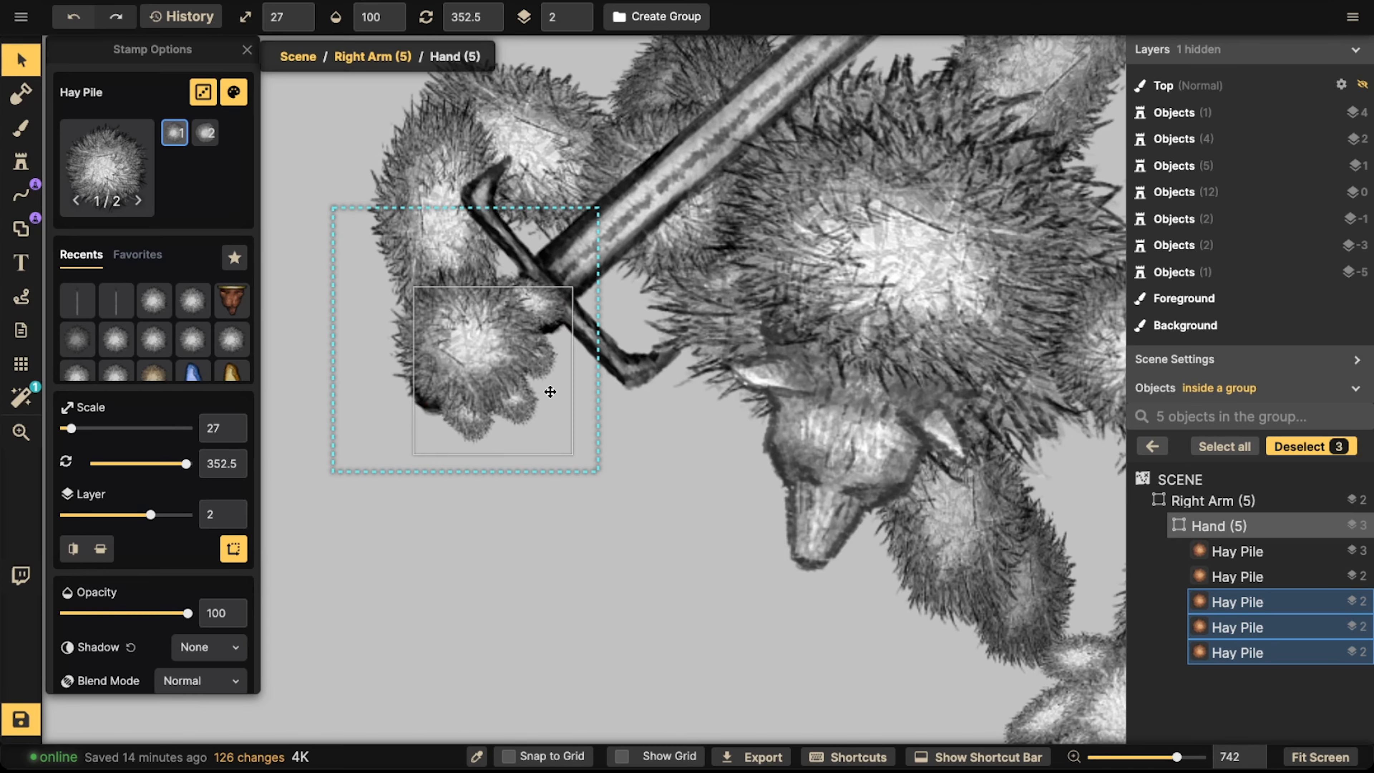
# - Lower the right thumb hay pile to layer -3, rotate it to 242.5 and cut it from the Hand group
pyautogui.click(538, 324)
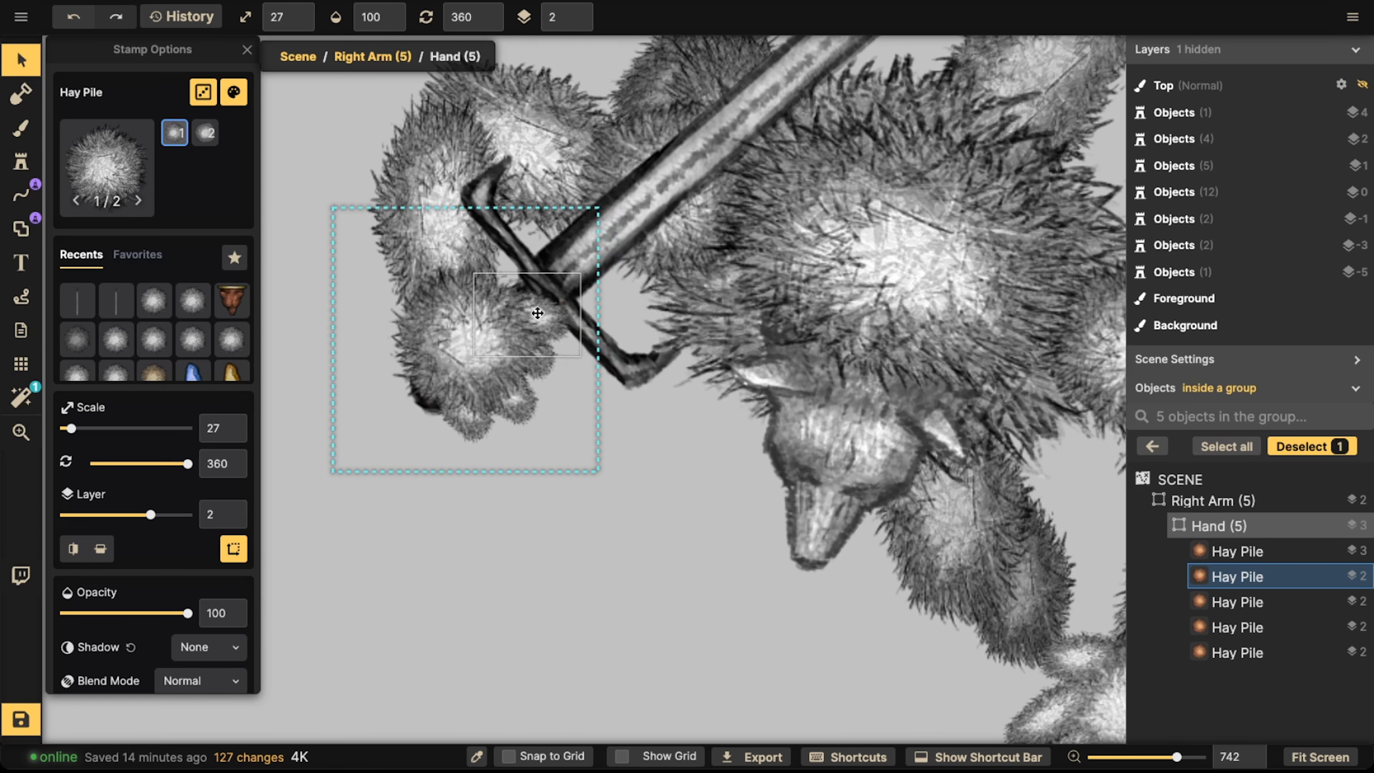
pyautogui.scroll(-2, 574, 19)
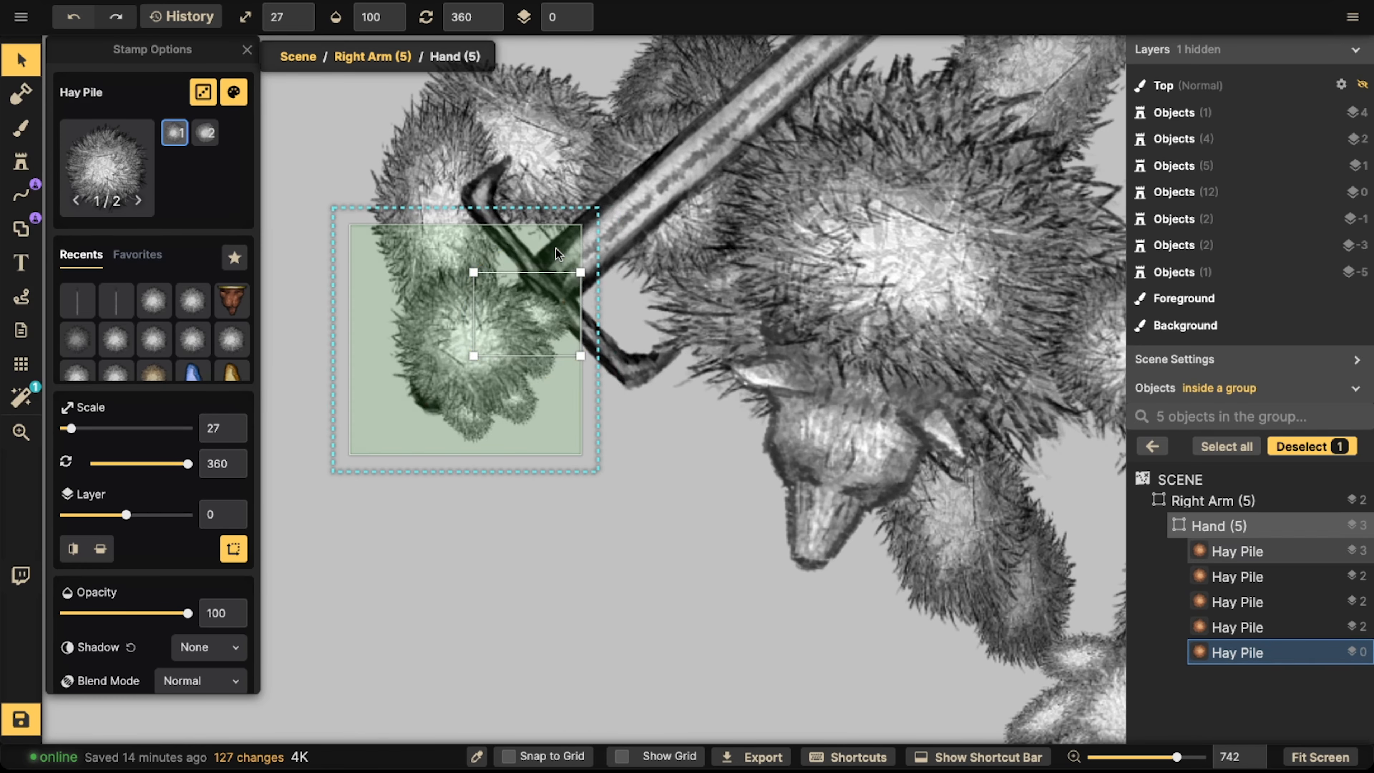
pyautogui.scroll(-5, 556, 248)
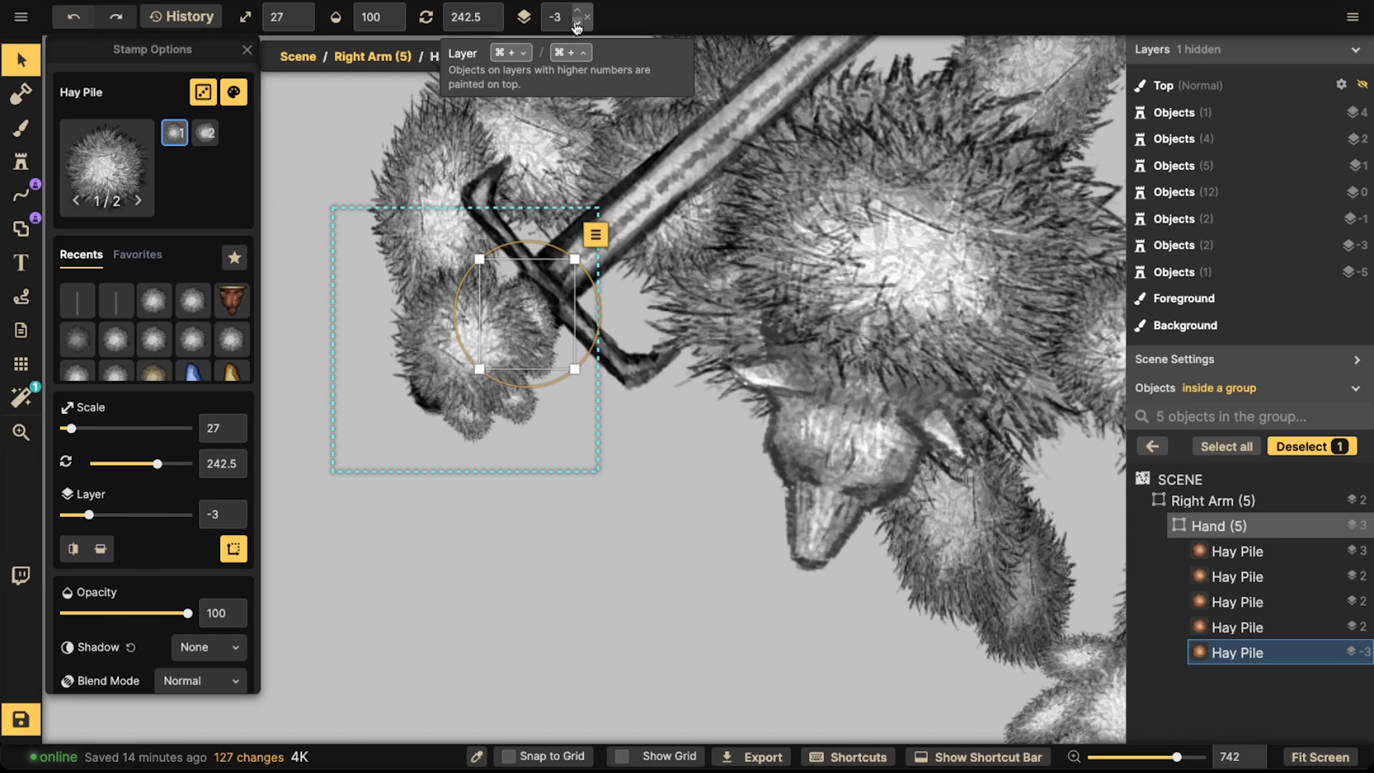
pyautogui.press('Delete')
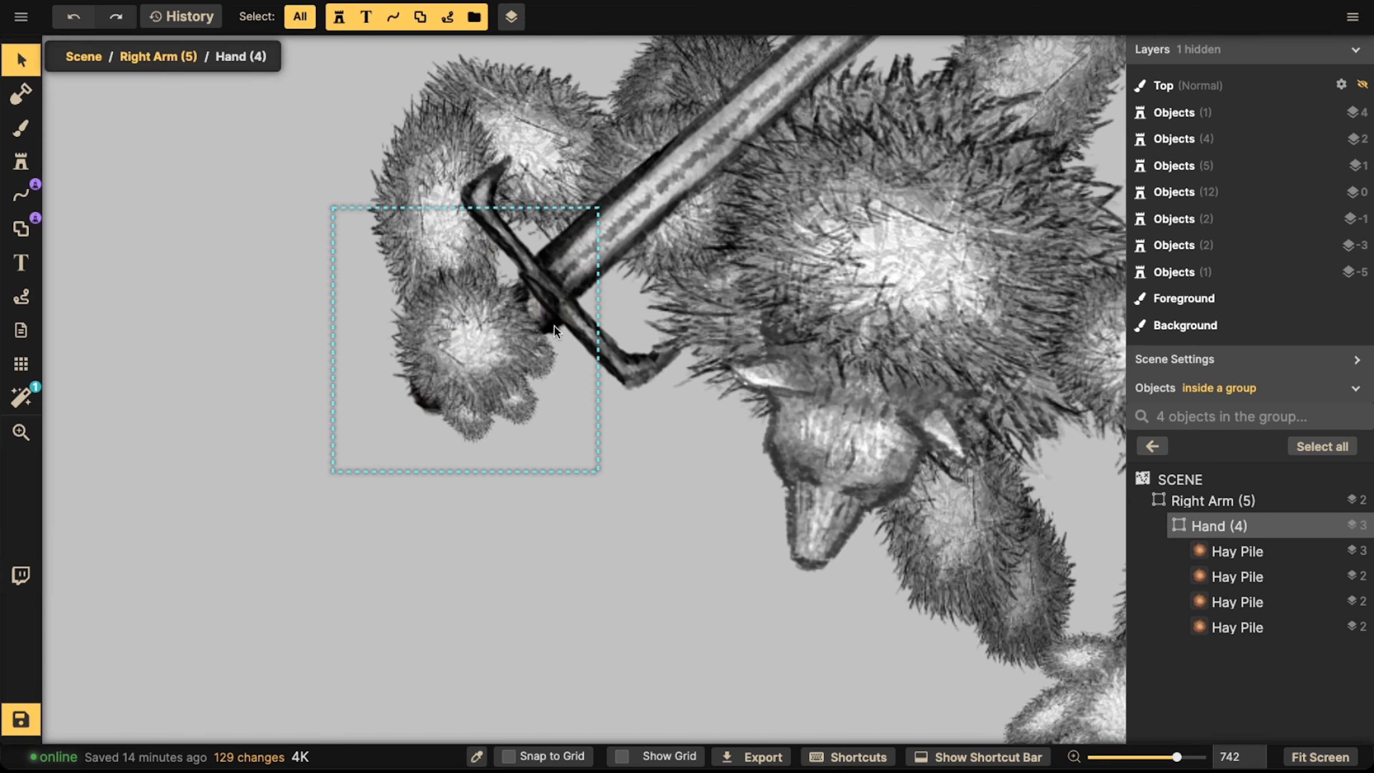
# - Return to the scene level, paste the thumb, rotate it to 212 and place it behind the Greatsword's guard
pyautogui.click(1152, 446)
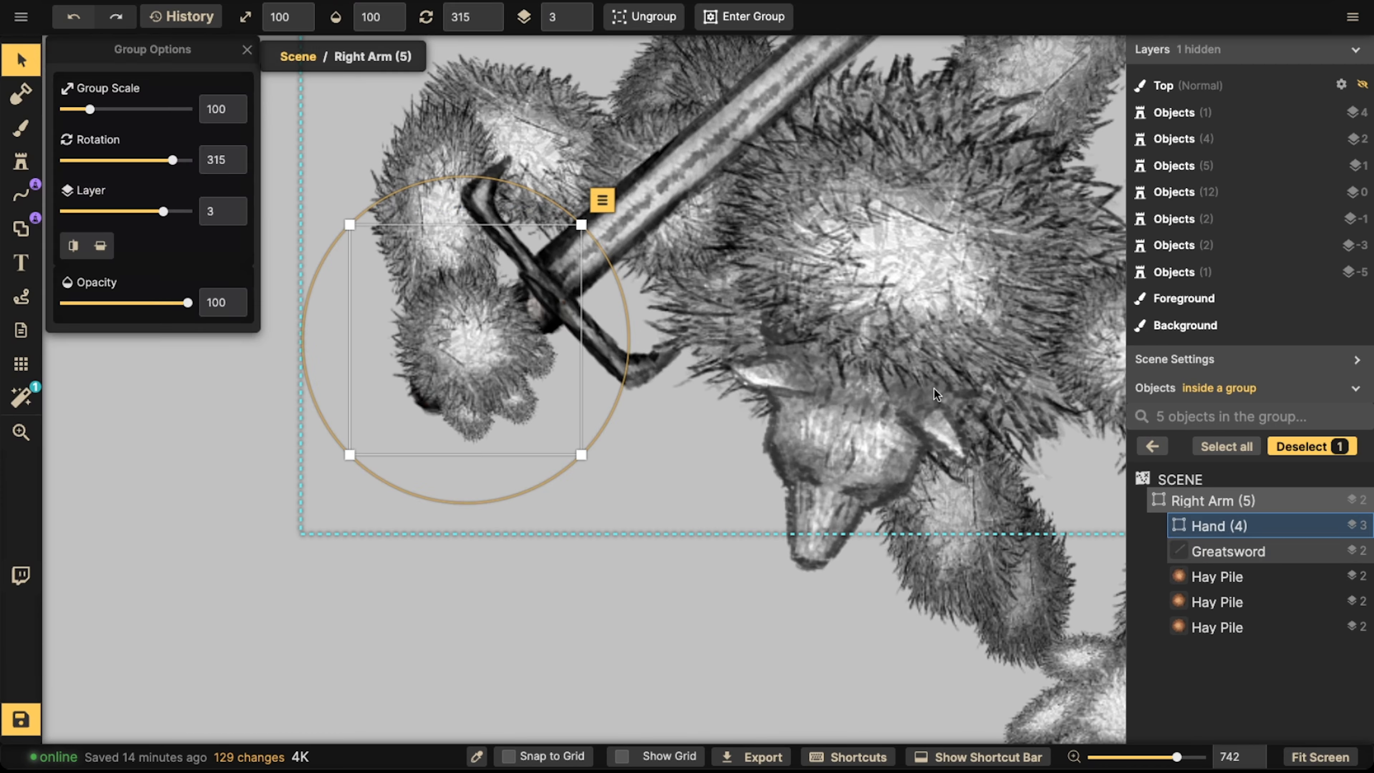
pyautogui.press('Escape')
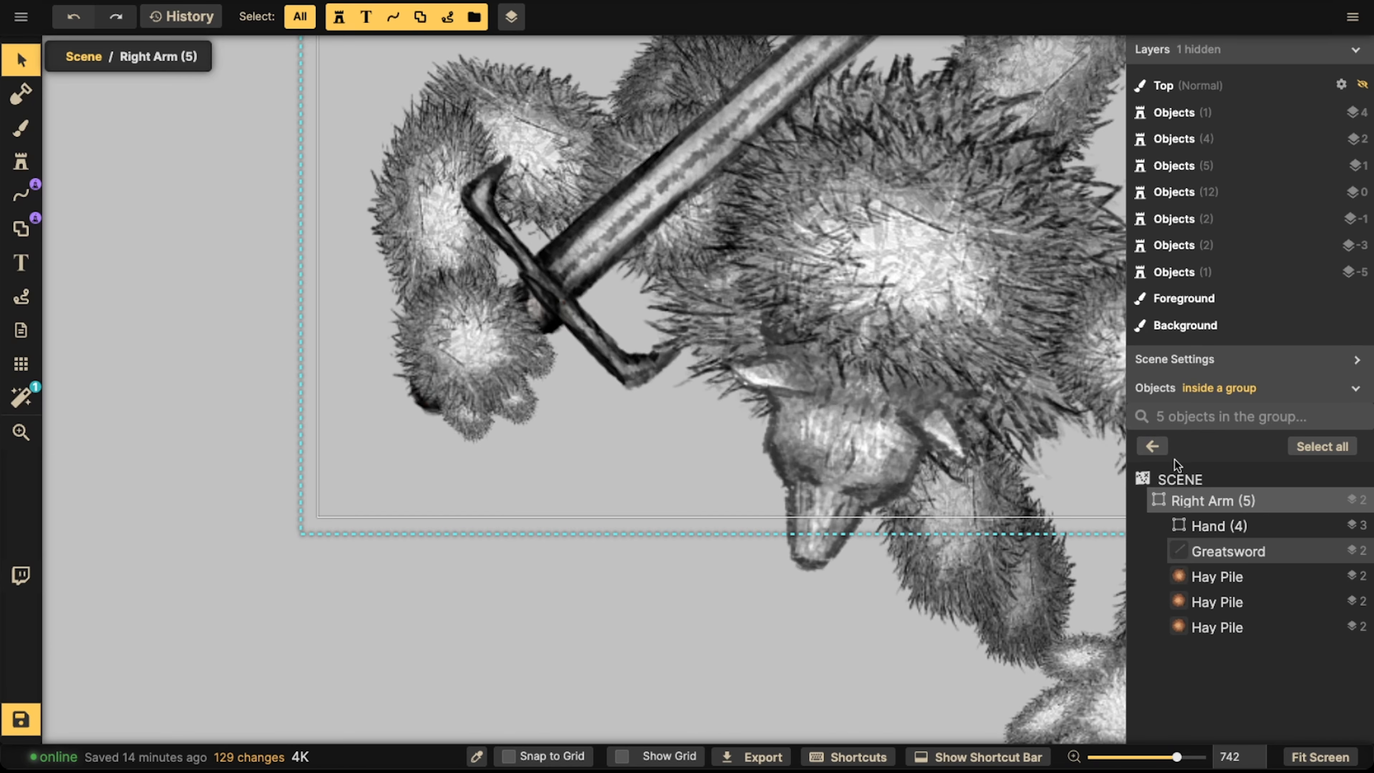
pyautogui.click(1155, 447)
pyautogui.press('Escape')
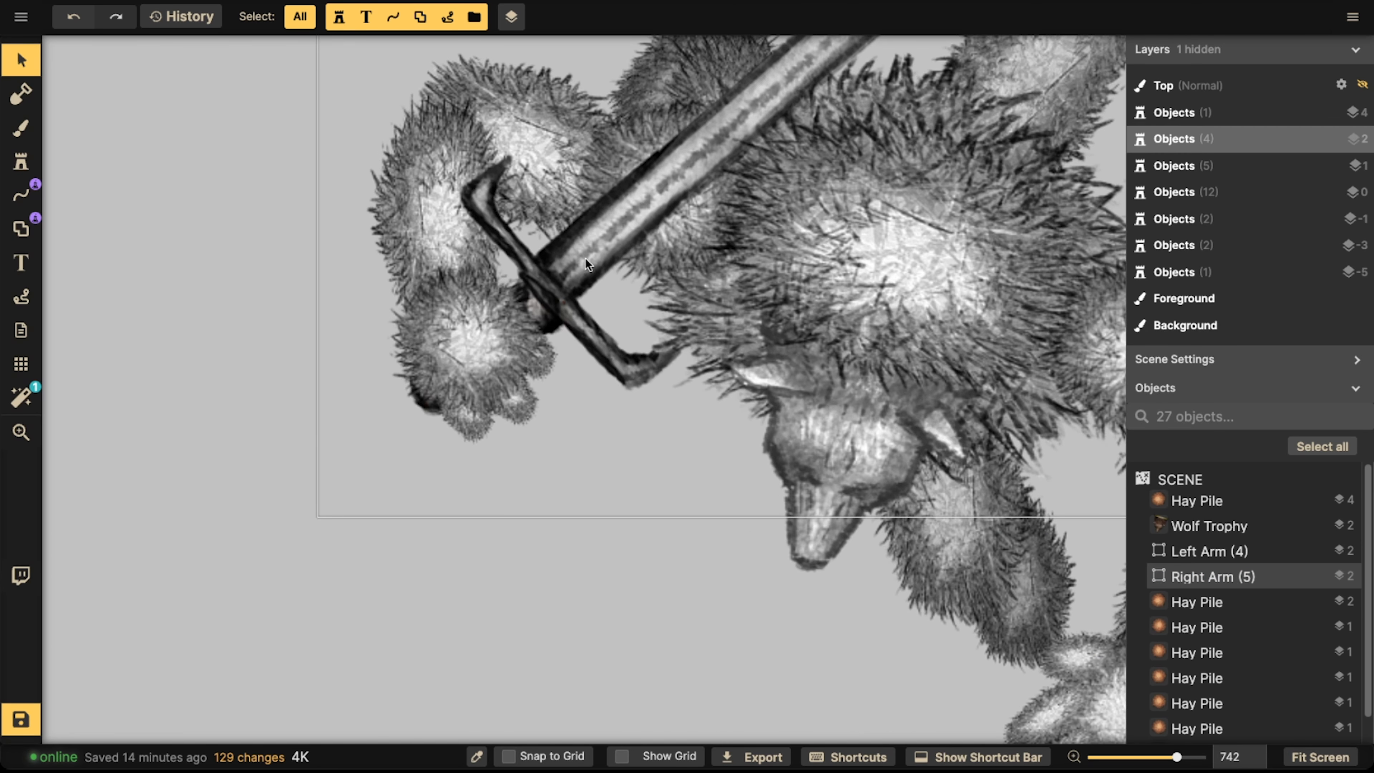
pyautogui.hotkey('ctrl', 'v')
pyautogui.moveTo(584, 258); pyautogui.dragTo(520, 286)
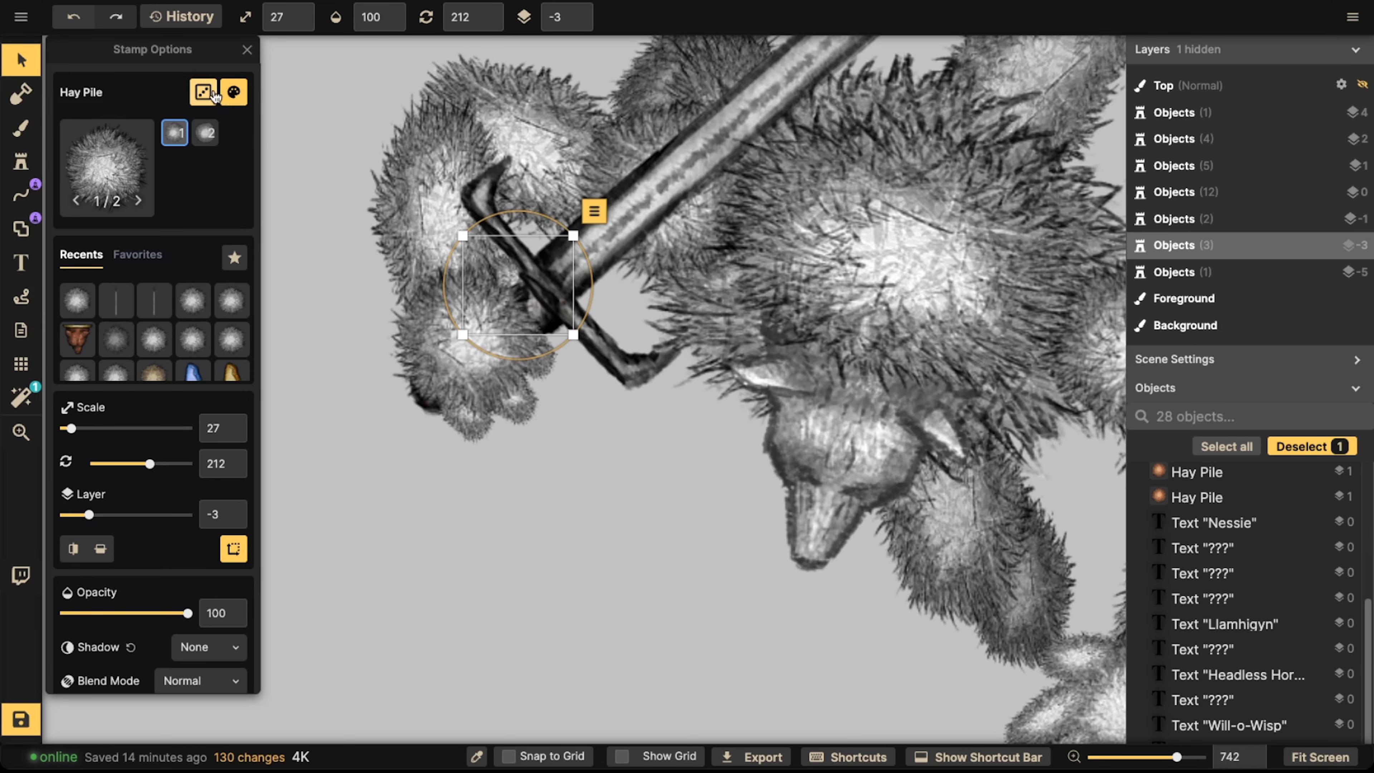
# - Darken the pasted thumb to brightness 64 and nudge it into place under the Greatsword's guard
pyautogui.click(234, 93)
pyautogui.moveTo(351, 209); pyautogui.dragTo(330, 211)
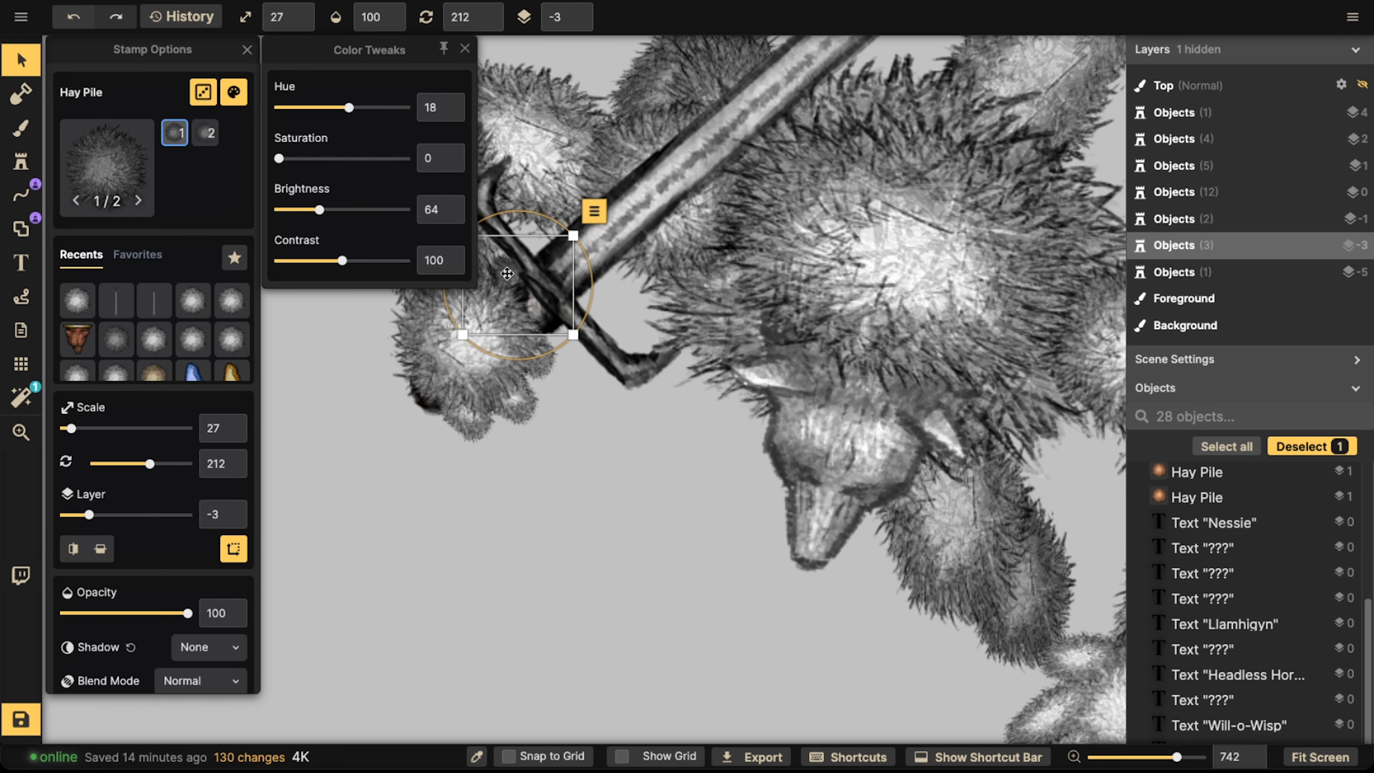
pyautogui.press('Left')
pyautogui.press('Left')
pyautogui.moveTo(507, 273); pyautogui.dragTo(504, 269)
pyautogui.press('Right')
pyautogui.press('Right')
pyautogui.press('Right')
pyautogui.press('Left')
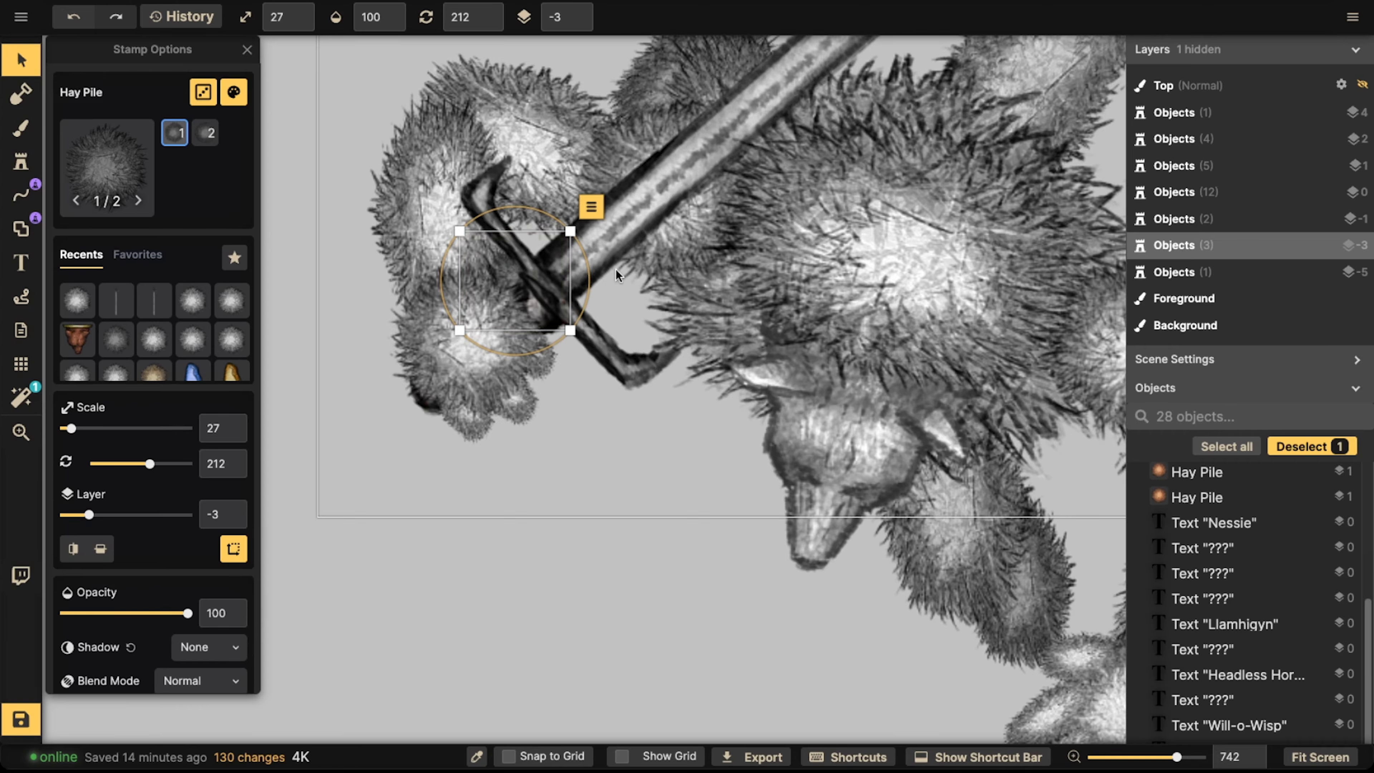
pyautogui.press('Escape')
# - Reopen the right arm's Hand group and nudge the finger nearest the Greatsword slightly
pyautogui.scroll(-5, 609, 236)
pyautogui.hscroll(2, 608, 234)
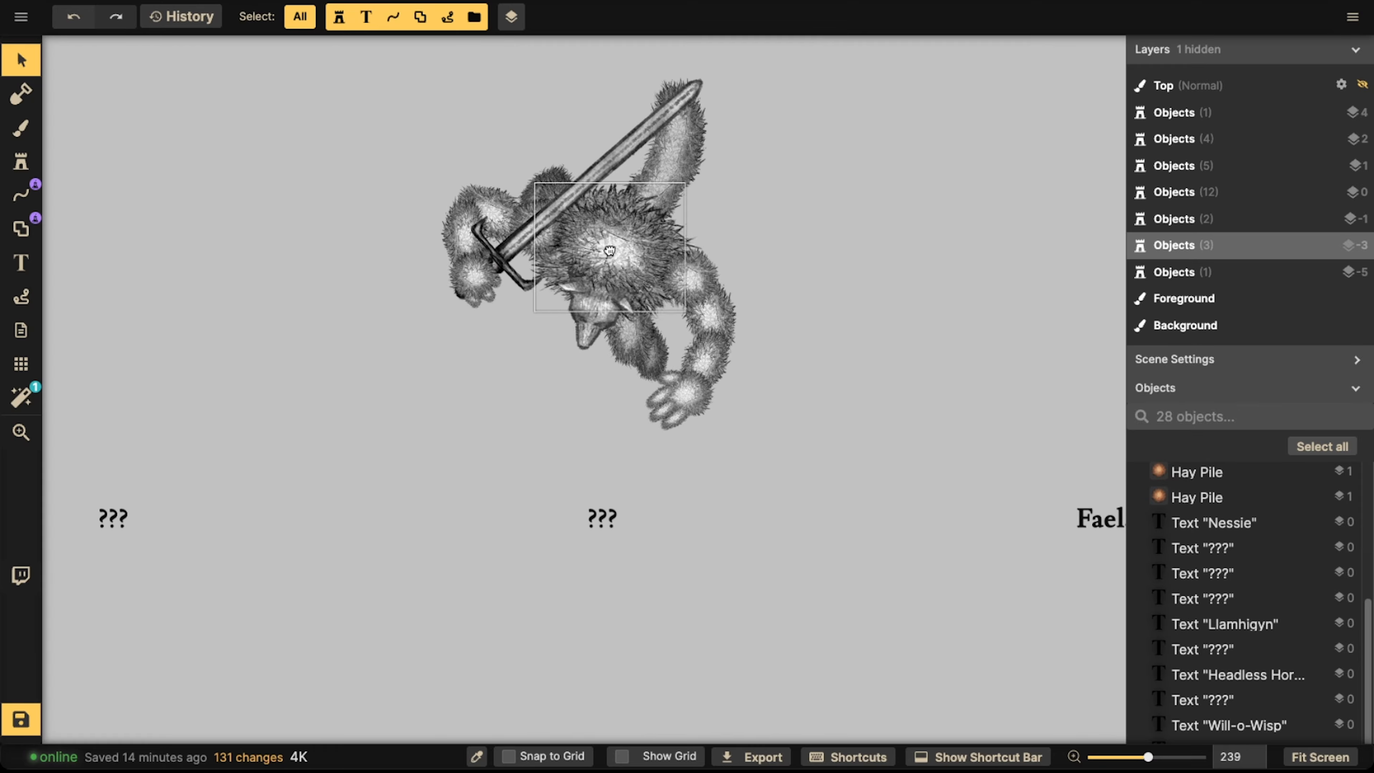
pyautogui.click(497, 297)
pyautogui.doubleClick(495, 292)
pyautogui.click(492, 287)
pyautogui.doubleClick(490, 281)
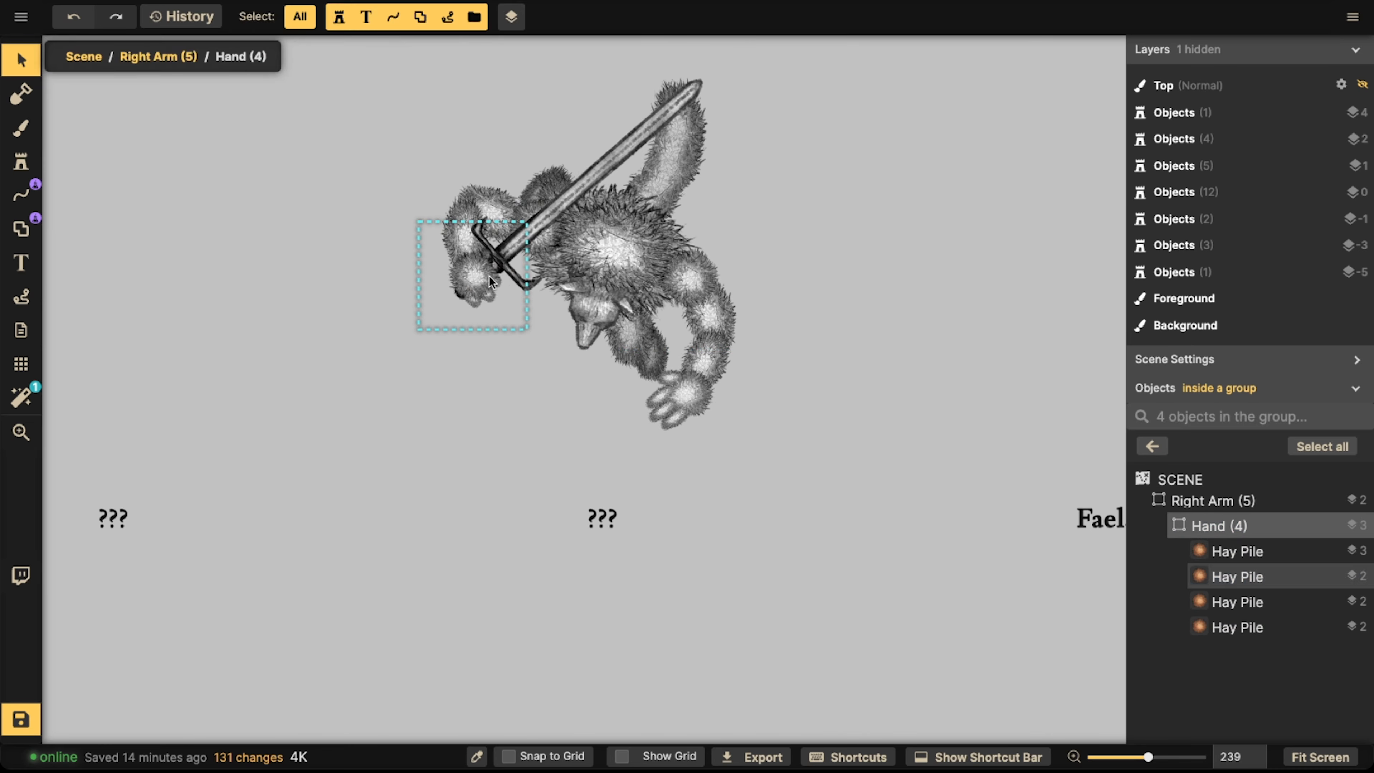
pyautogui.click(489, 281)
pyautogui.scroll(3, 493, 279)
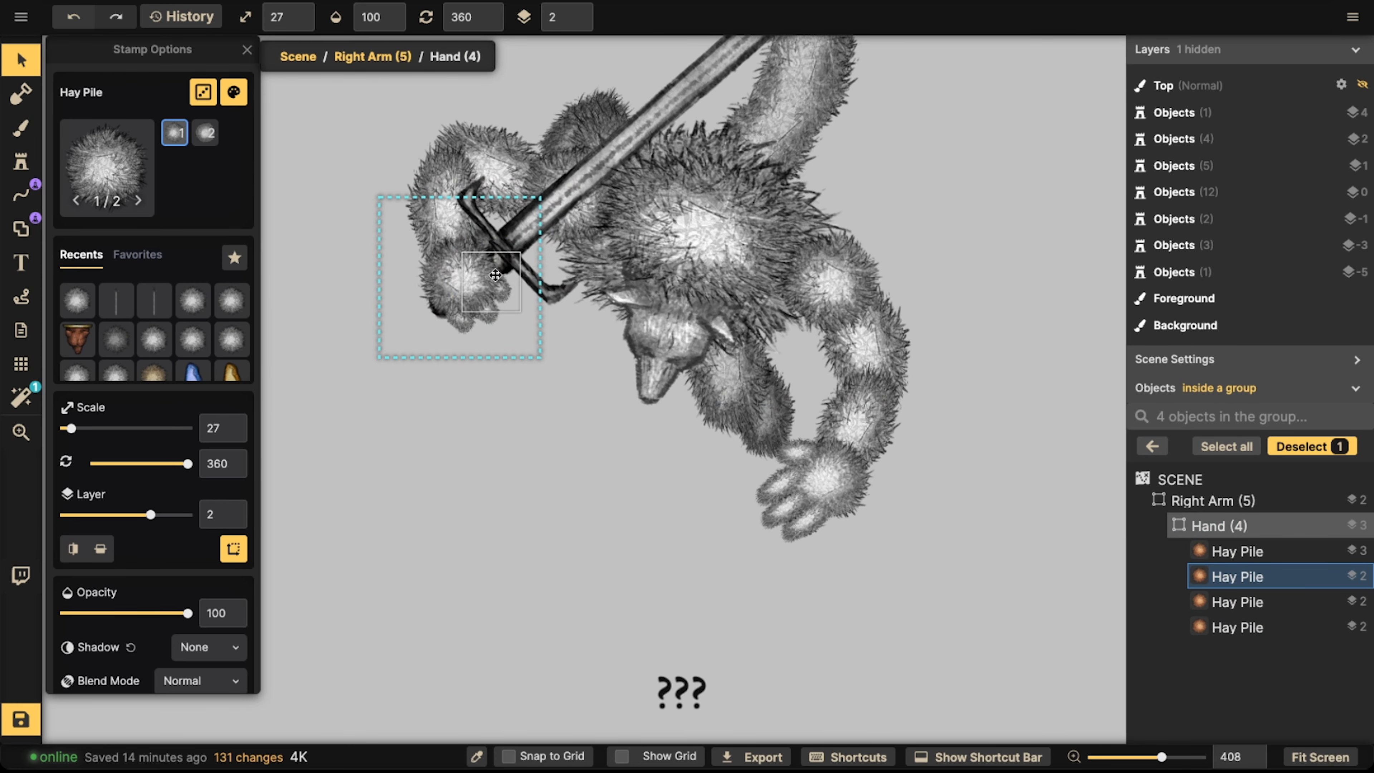
pyautogui.press('Escape')
# - Leave the Right Arm group and open the Hand group inside the Left Arm
pyautogui.hscroll(5, 755, 479)
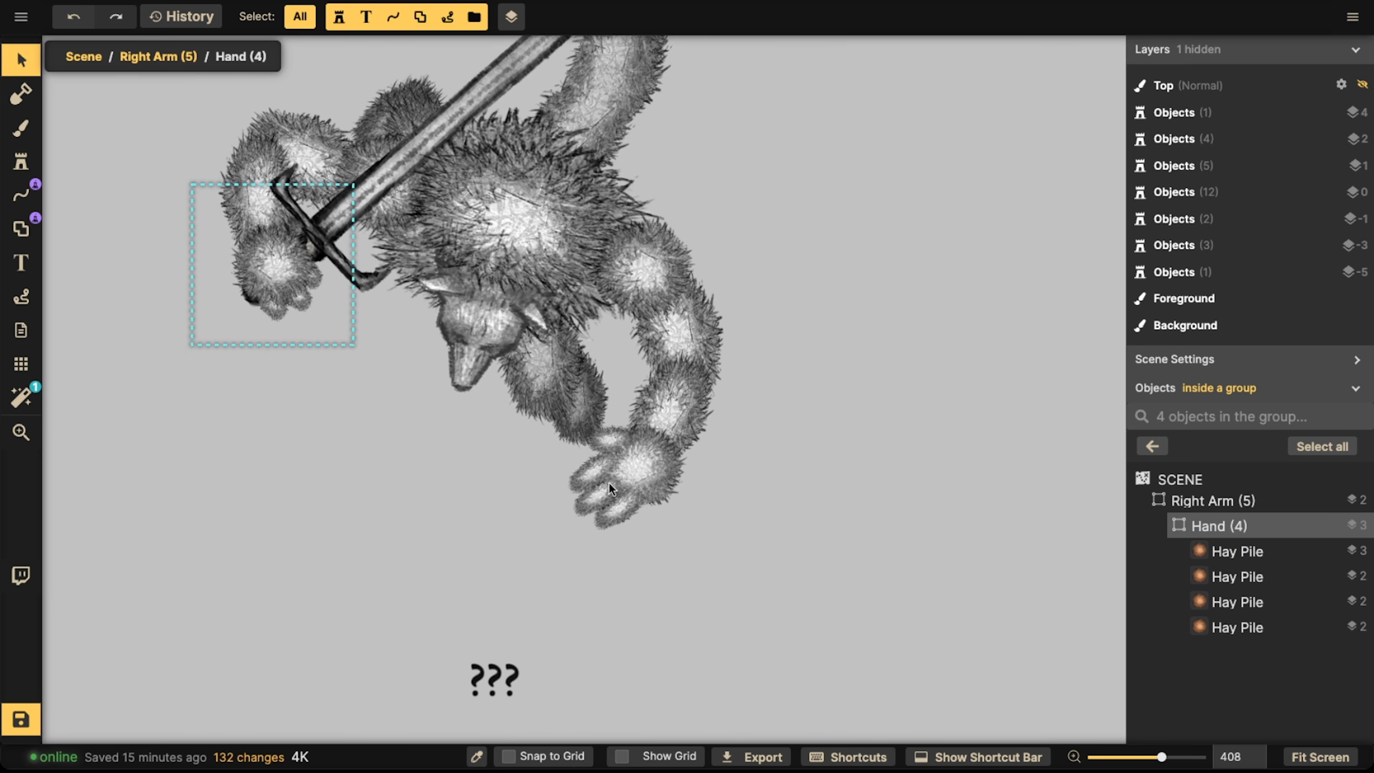
pyautogui.click(1153, 446)
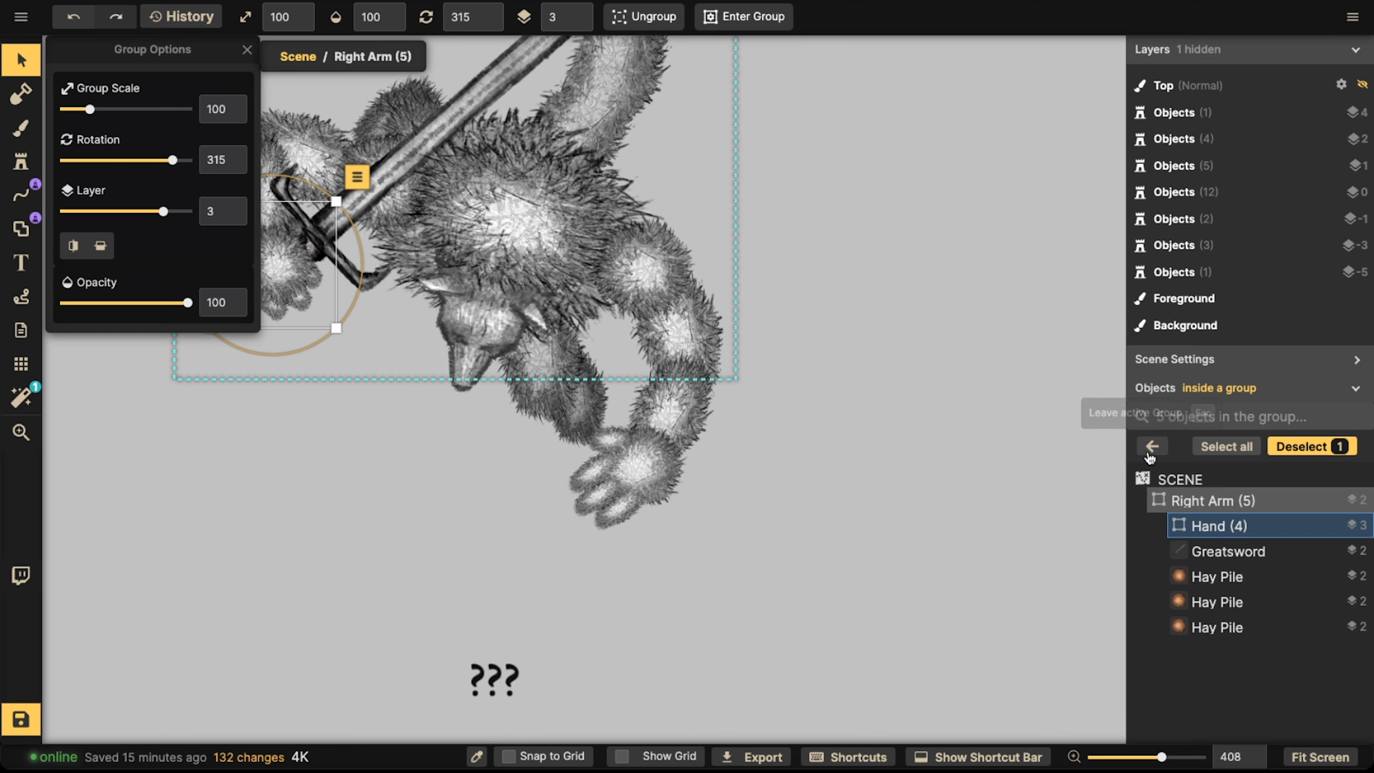
pyautogui.click(1153, 446)
pyautogui.click(661, 468)
pyautogui.doubleClick(660, 468)
pyautogui.scroll(5, 660, 468)
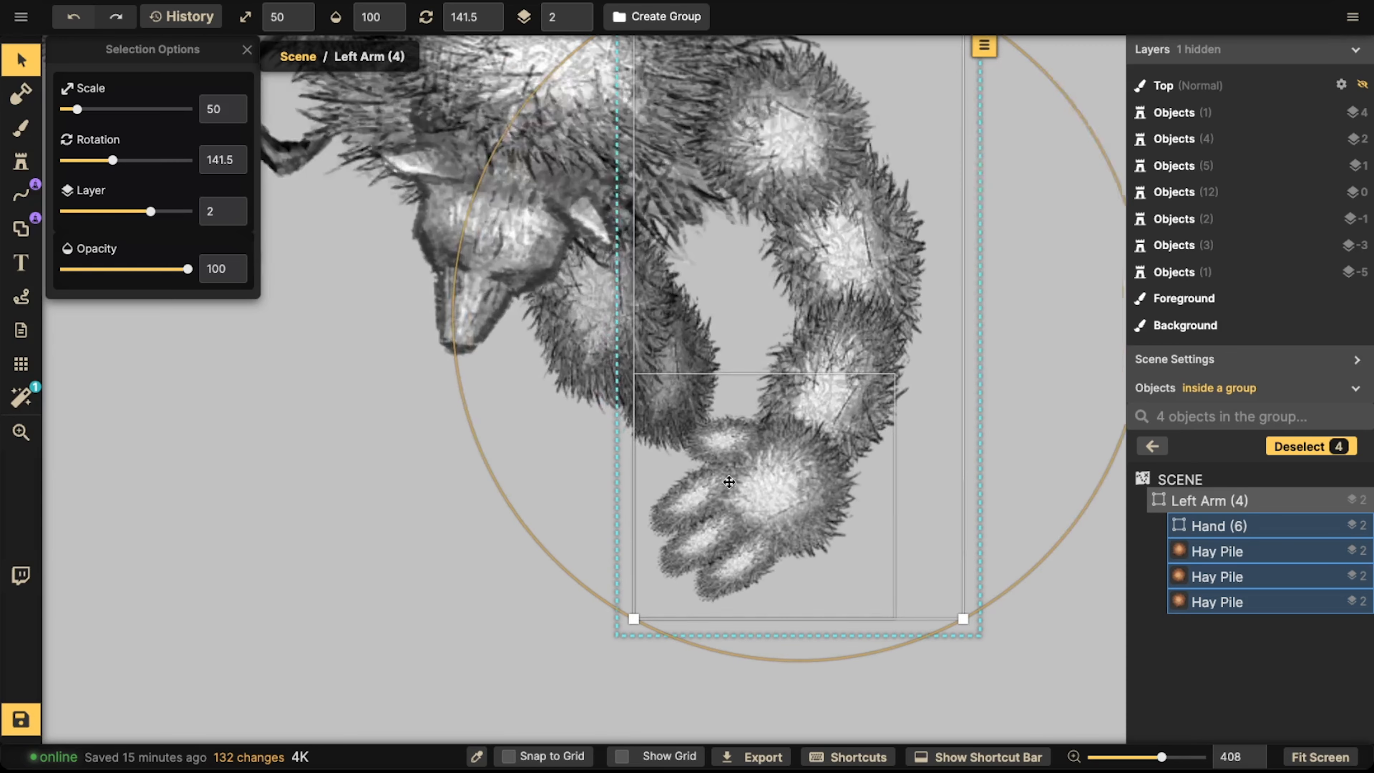
pyautogui.doubleClick(700, 493)
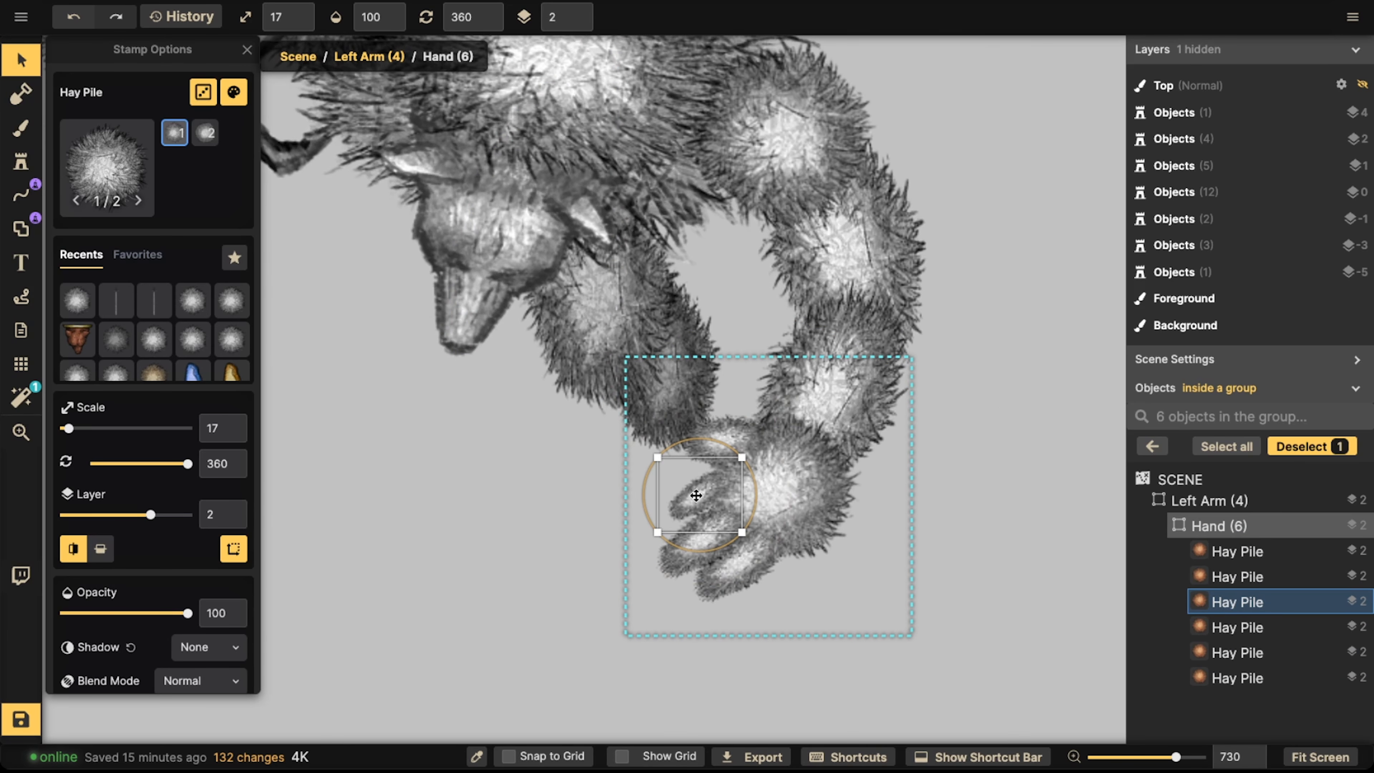
# - Spread the left hand's fingers apart around the palm and rotate its thumb to 204.5
pyautogui.moveTo(691, 570); pyautogui.dragTo(826, 546)
pyautogui.click(753, 568)
pyautogui.moveTo(752, 568); pyautogui.dragTo(843, 567)
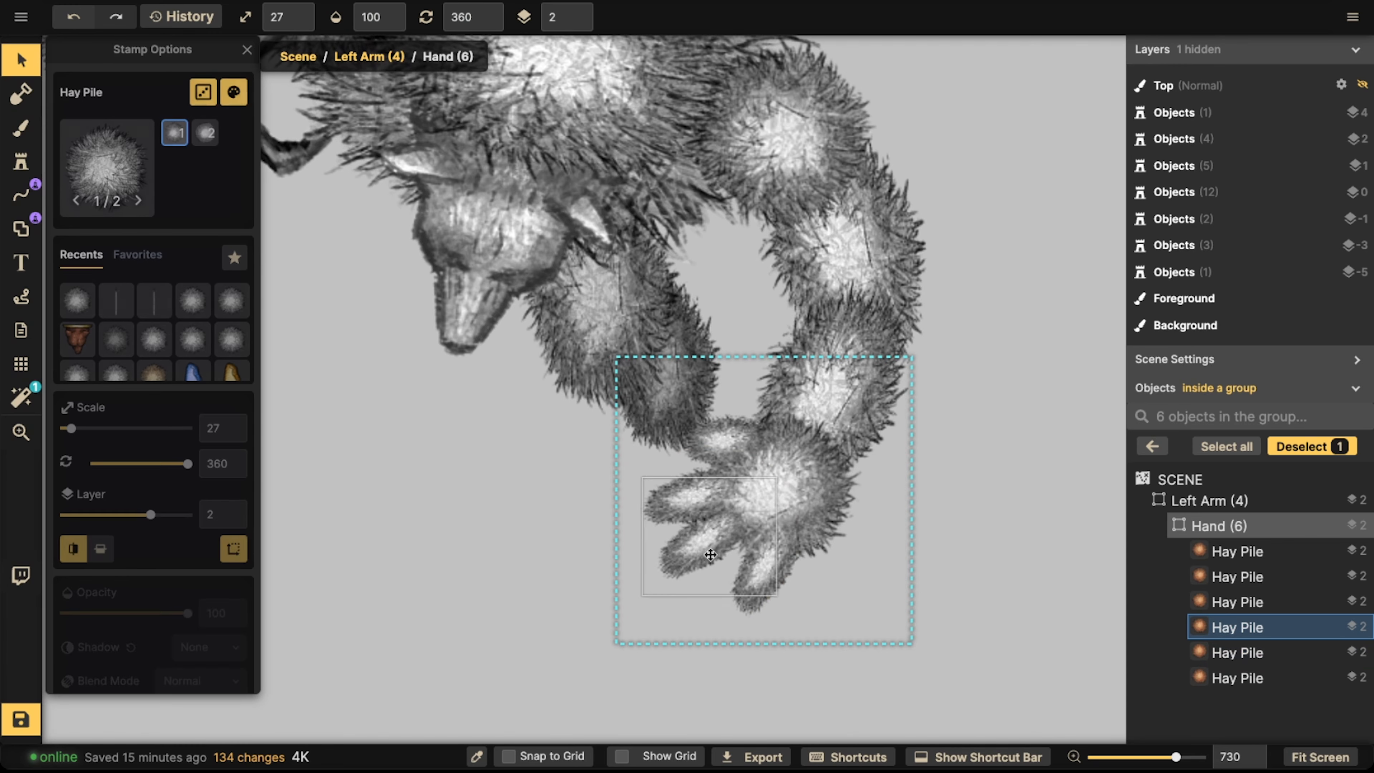
pyautogui.click(705, 594)
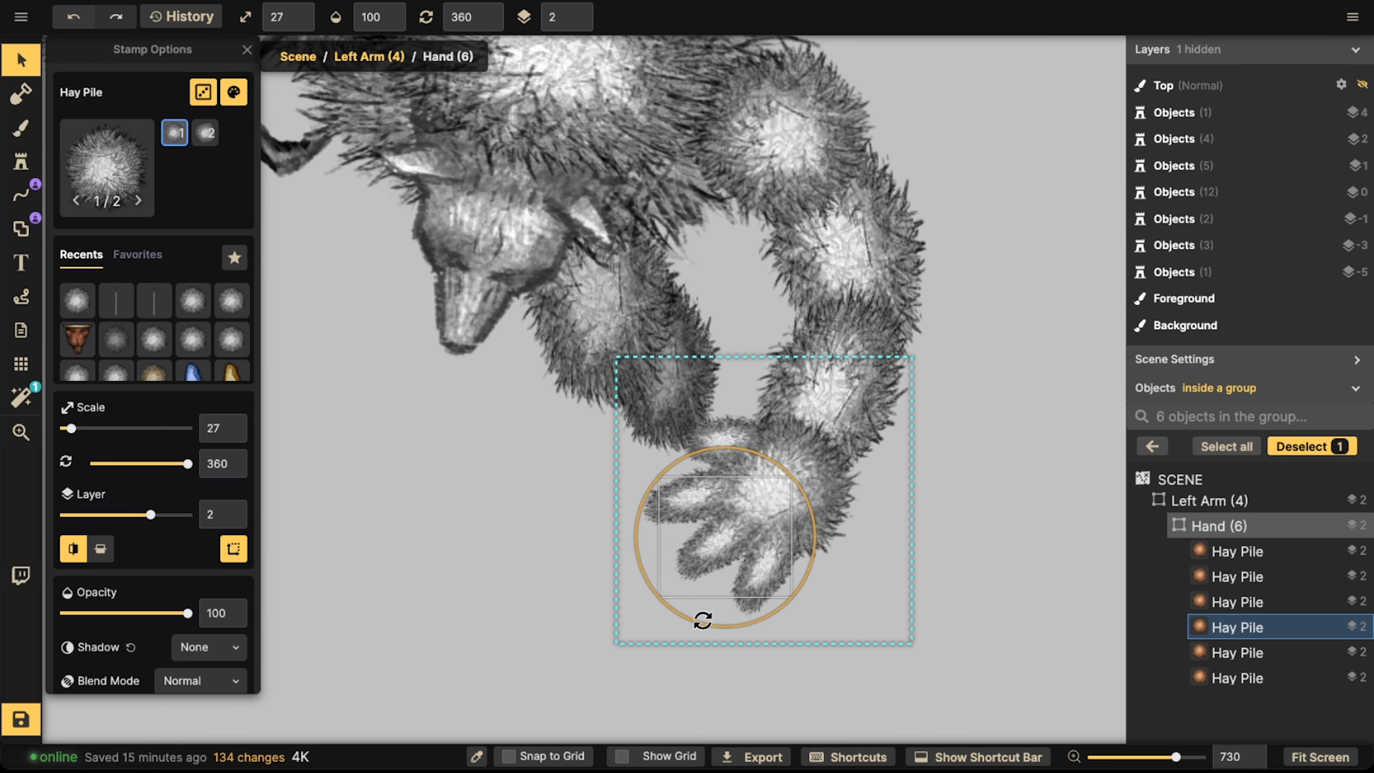
pyautogui.click(730, 423)
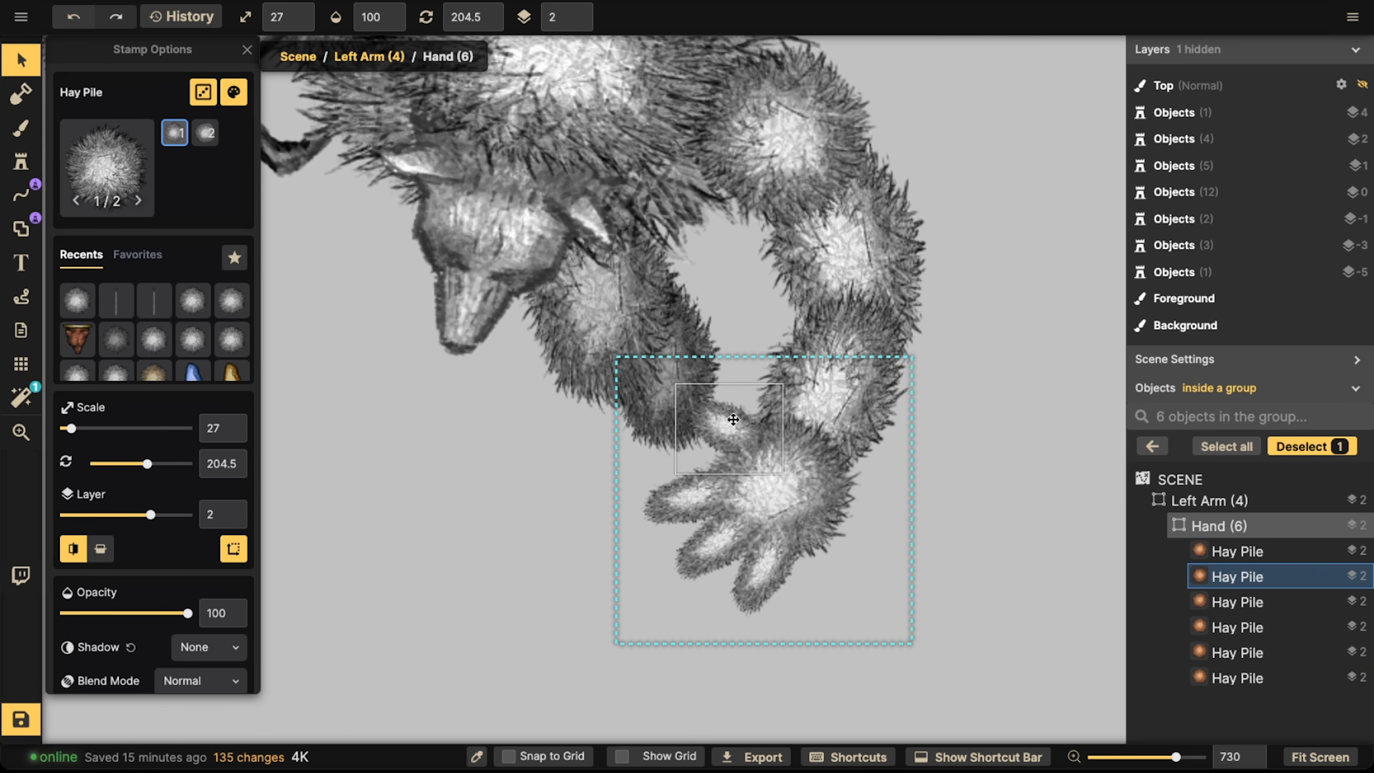
# - Rotate the left hand's lowest finger to 88 and its middle finger to 128, keeping both attached to the palm
pyautogui.click(791, 563)
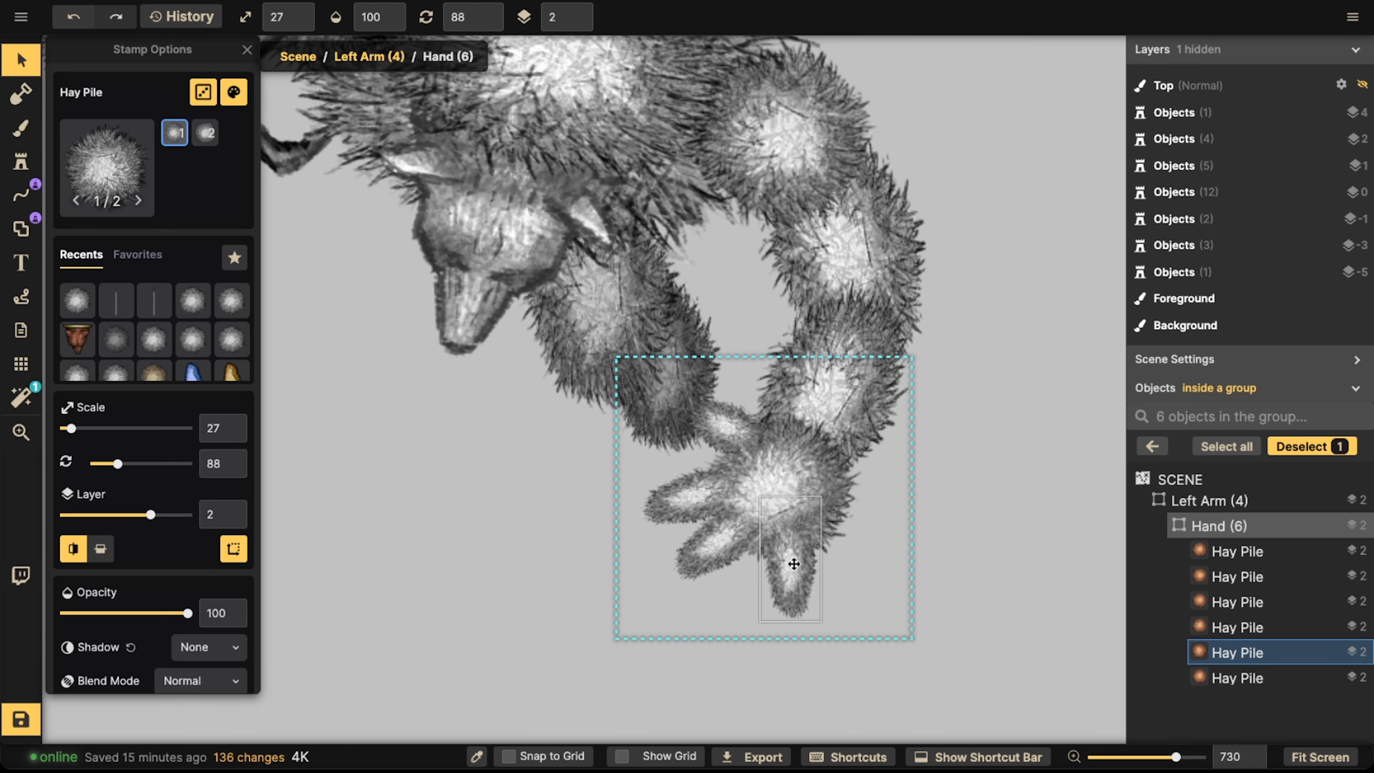
pyautogui.scroll(-1, 794, 564)
pyautogui.moveTo(696, 565); pyautogui.dragTo(704, 578)
pyautogui.scroll(-7, 704, 577)
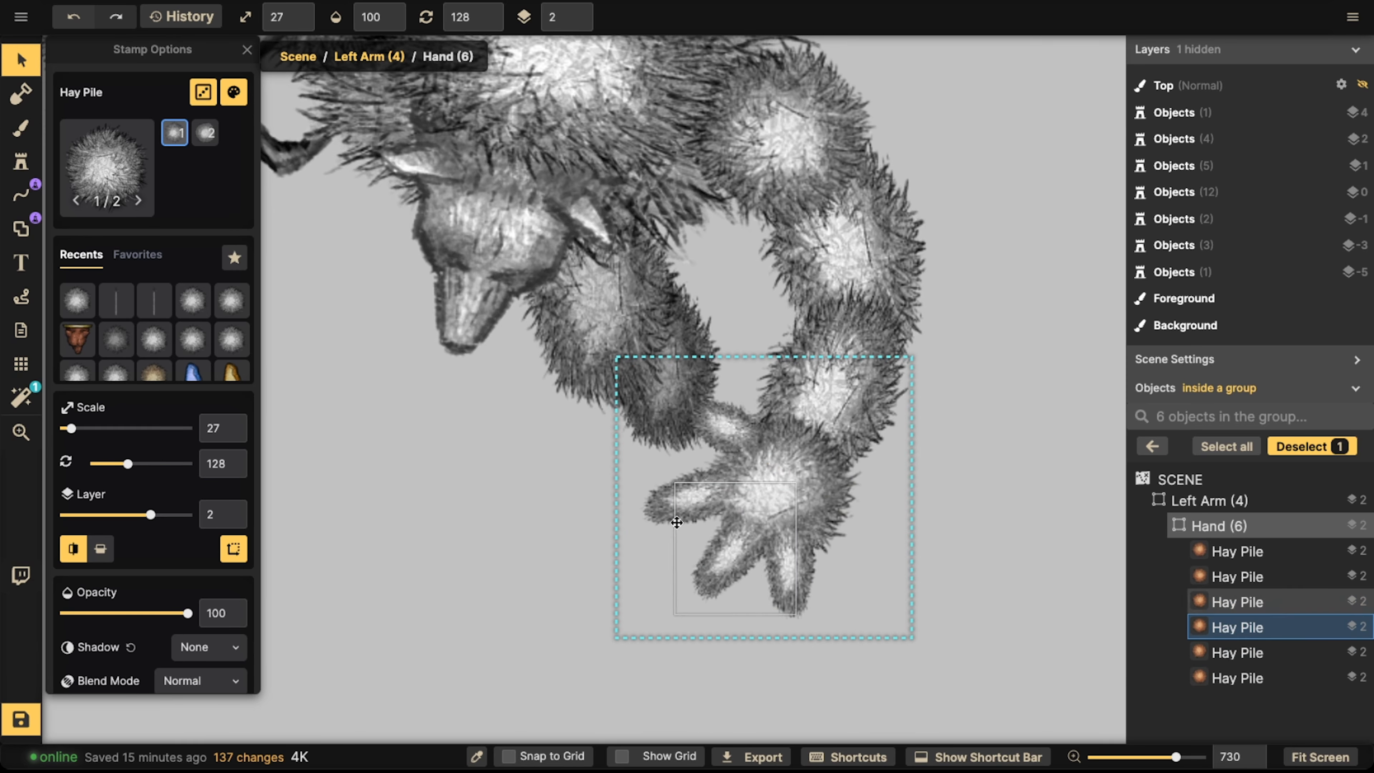
# - Rotate the left hand's finger next to the thumb to 163 and the thumb to 189.5, keeping both attached to the palm
pyautogui.moveTo(676, 523); pyautogui.dragTo(680, 537)
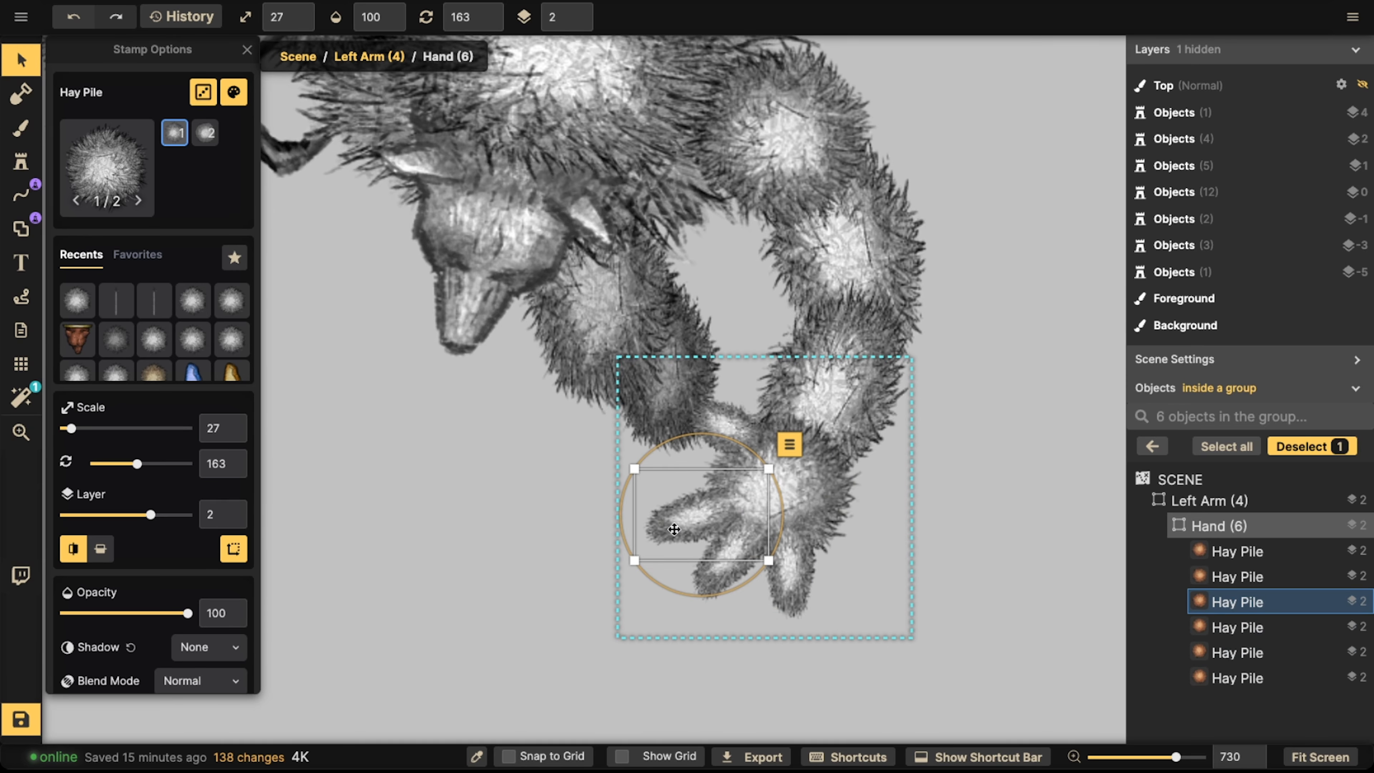
pyautogui.click(721, 460)
pyautogui.scroll(-12, 720, 460)
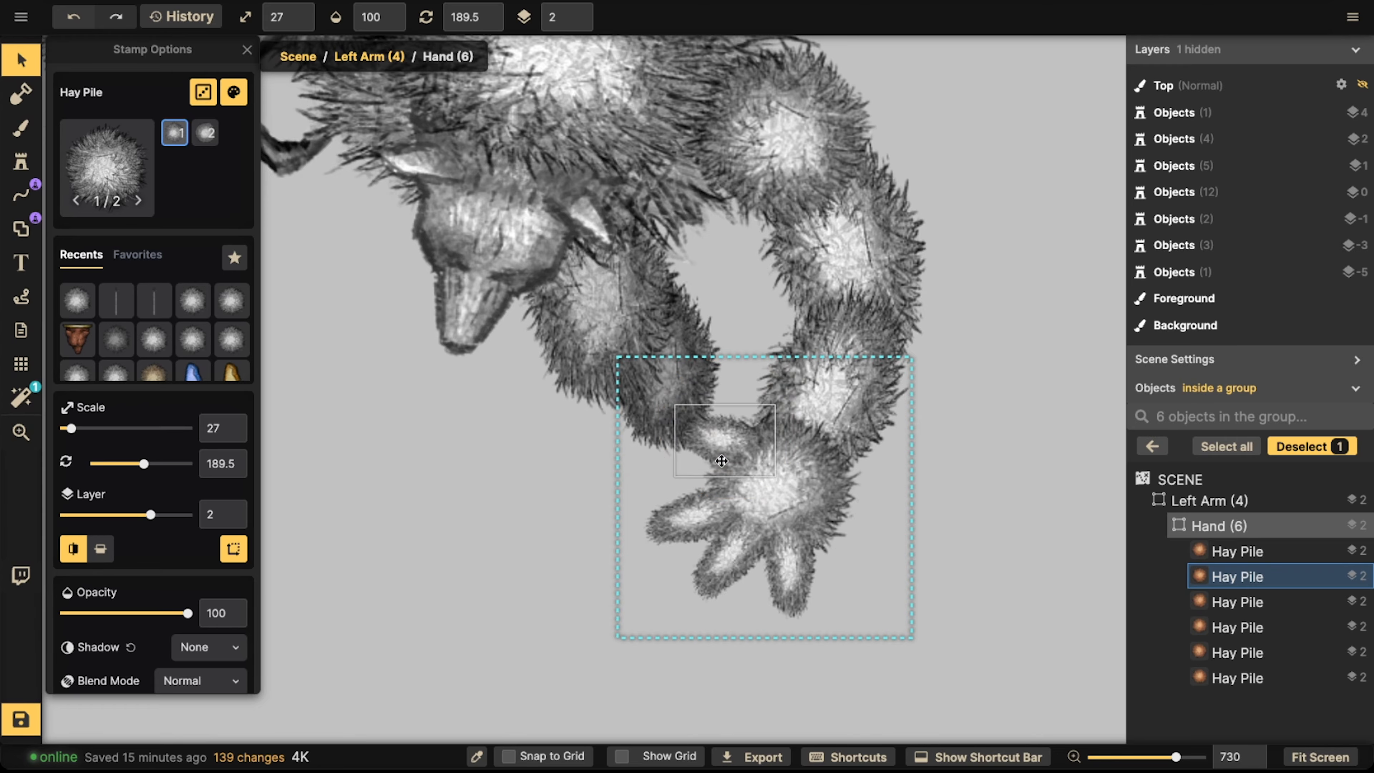
pyautogui.moveTo(720, 460); pyautogui.dragTo(720, 468)
# - Search the stamp catalog for "tusk" and load the straight Tusk stamp
pyautogui.moveTo(412, 466); pyautogui.dragTo(457, 401)
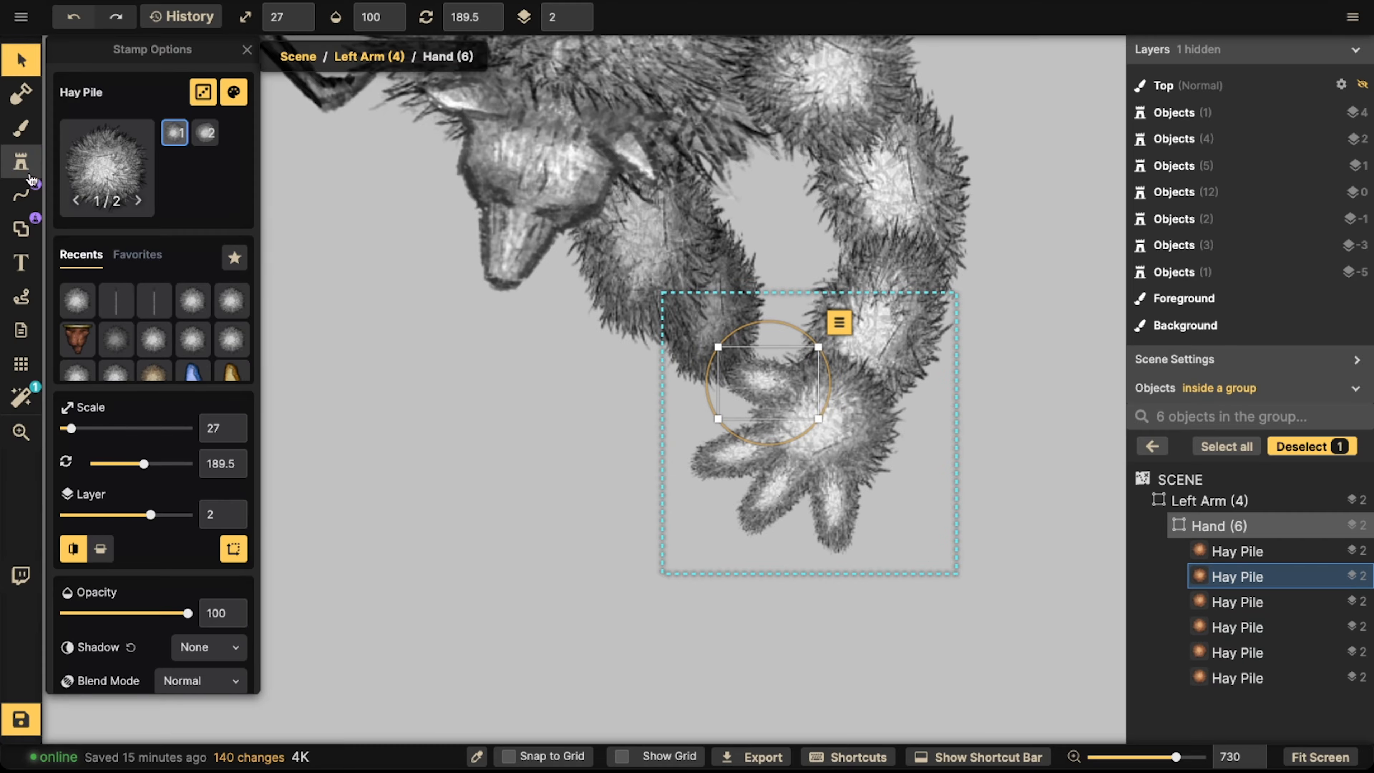
pyautogui.click(22, 166)
pyautogui.click(101, 154)
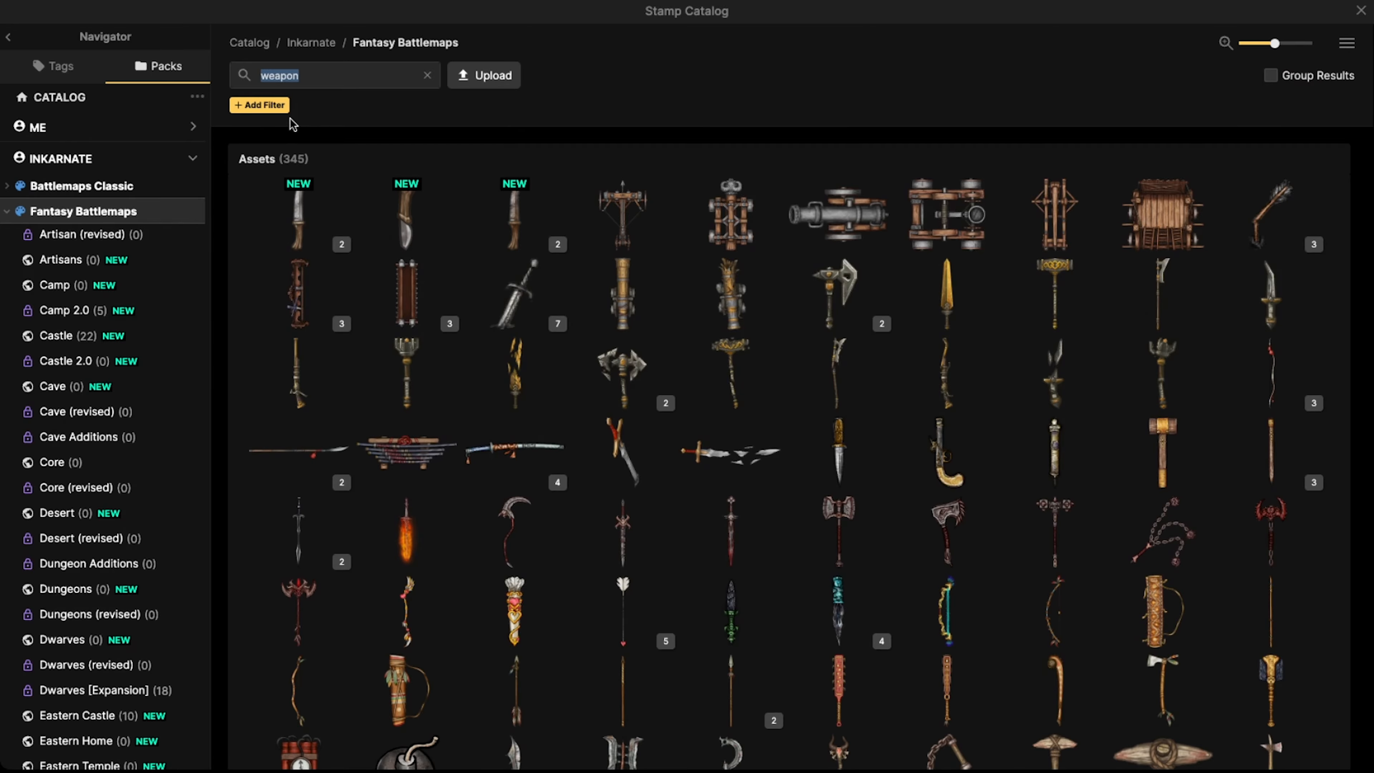
pyautogui.write('tusk')
pyautogui.press('Return')
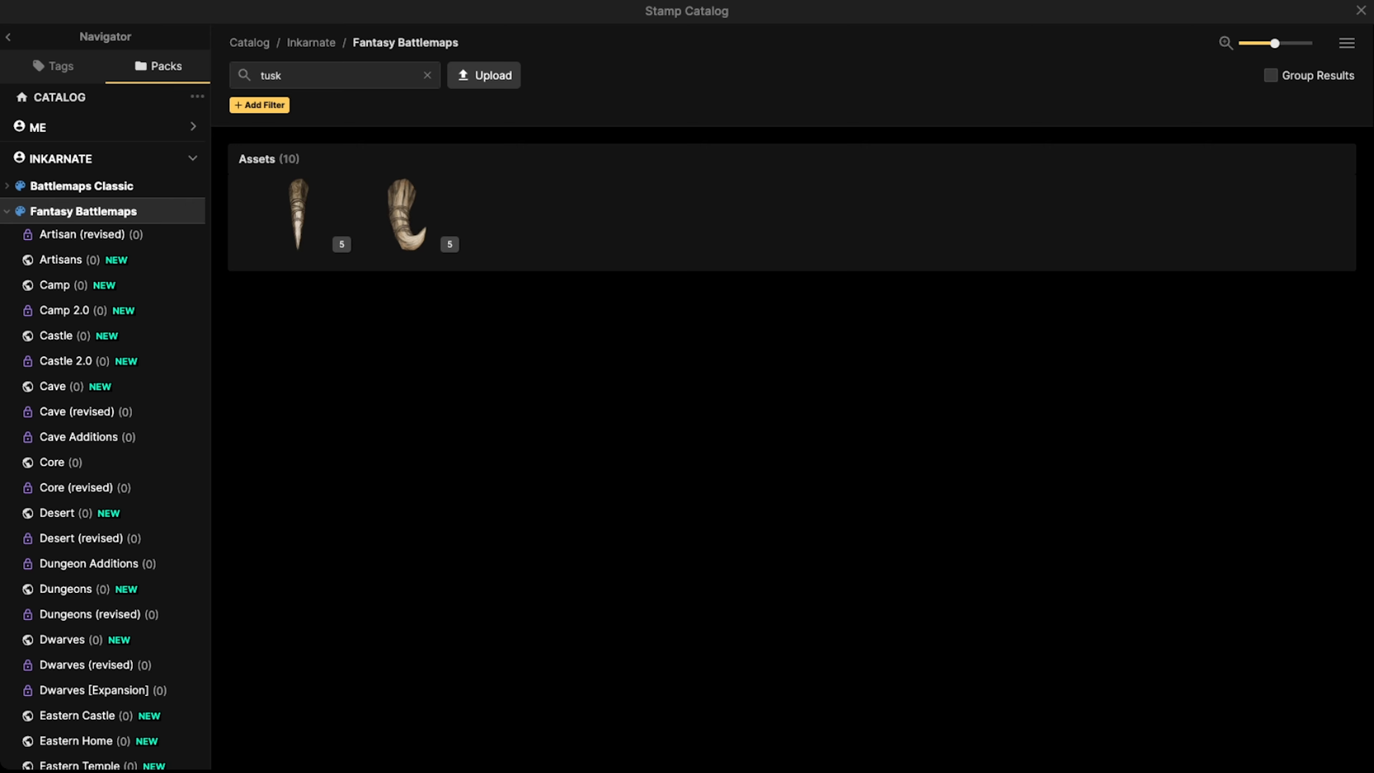
pyautogui.click(301, 218)
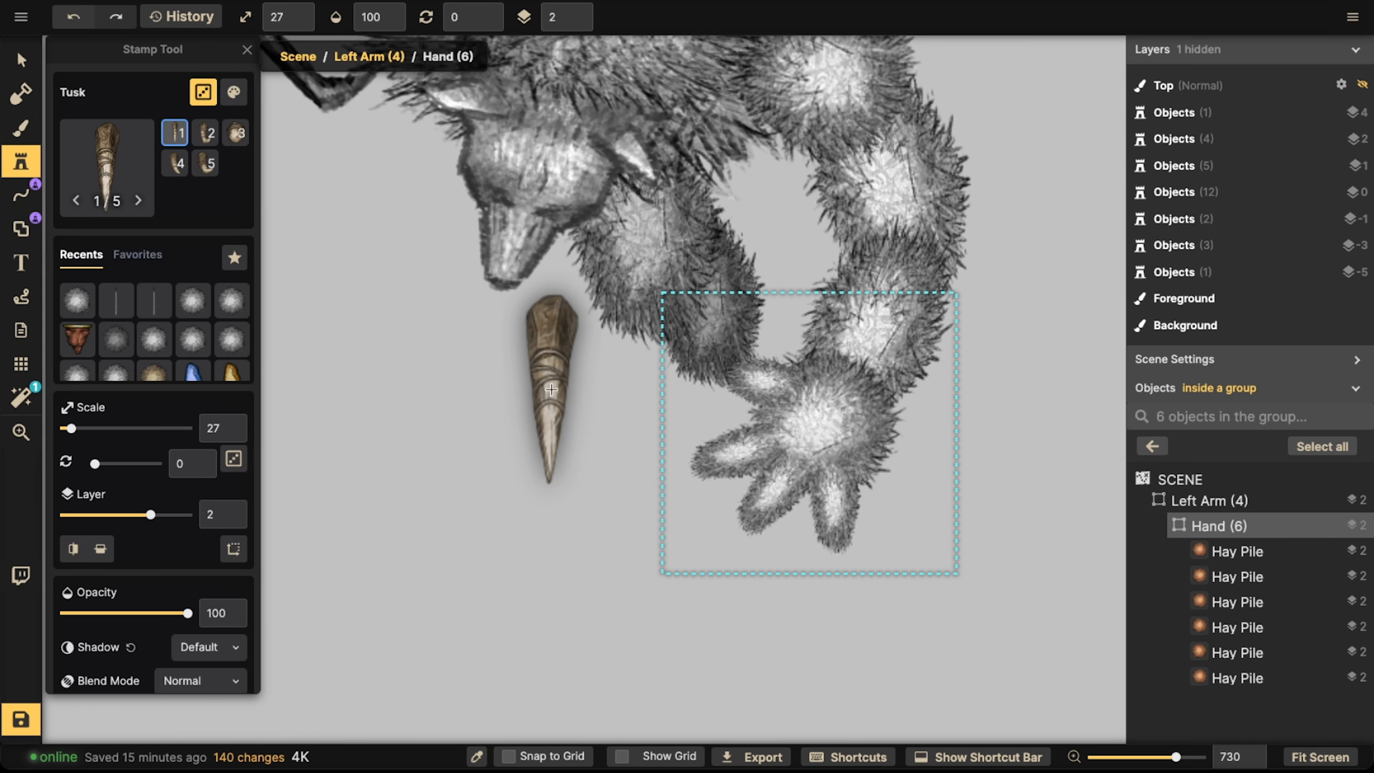
# - Switch the Tusk stamp to variation 4, shrink it to scale 17 and rotate it to 30
pyautogui.click(173, 166)
pyautogui.scroll(-5, 496, 399)
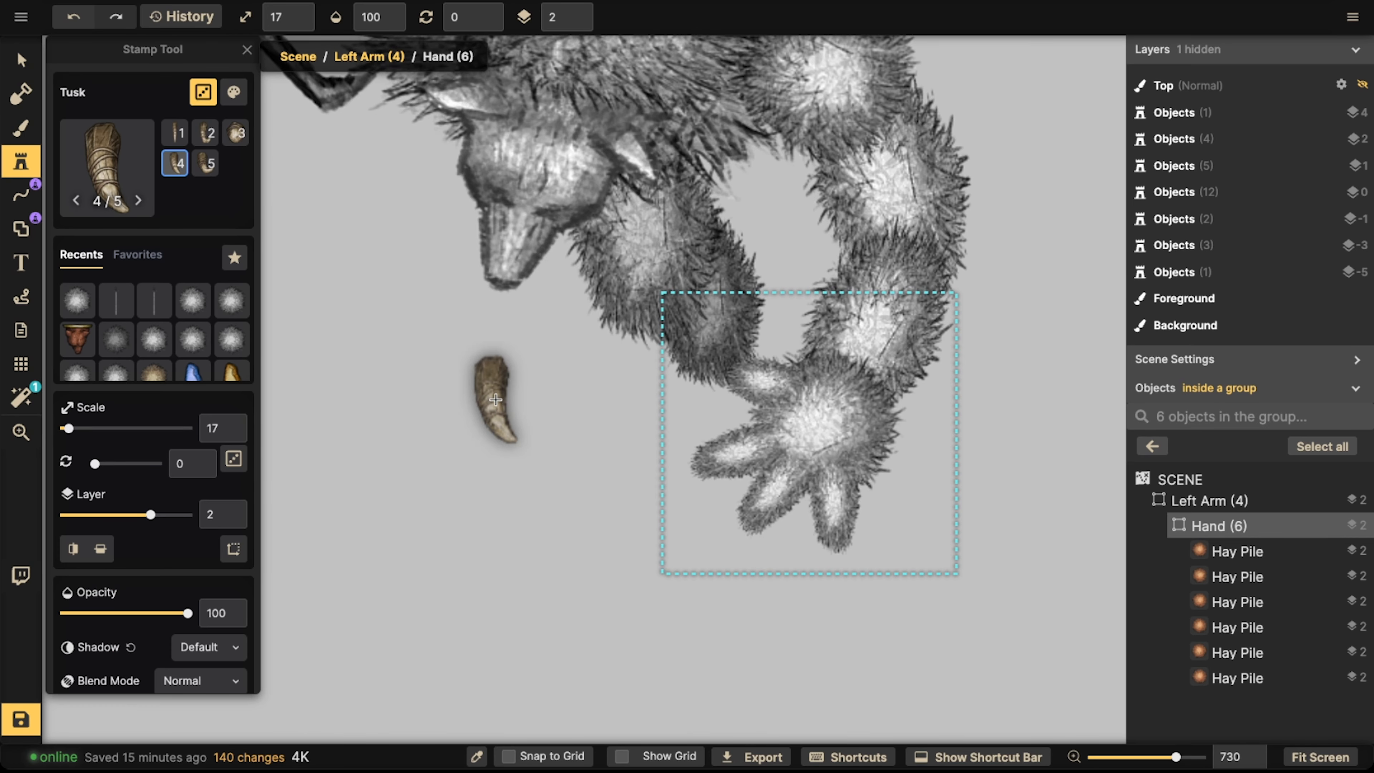
pyautogui.scroll(-1, 496, 399)
pyautogui.scroll(1, 496, 399)
pyautogui.scroll(2, 564, 432)
pyautogui.scroll(-4, 168, 579)
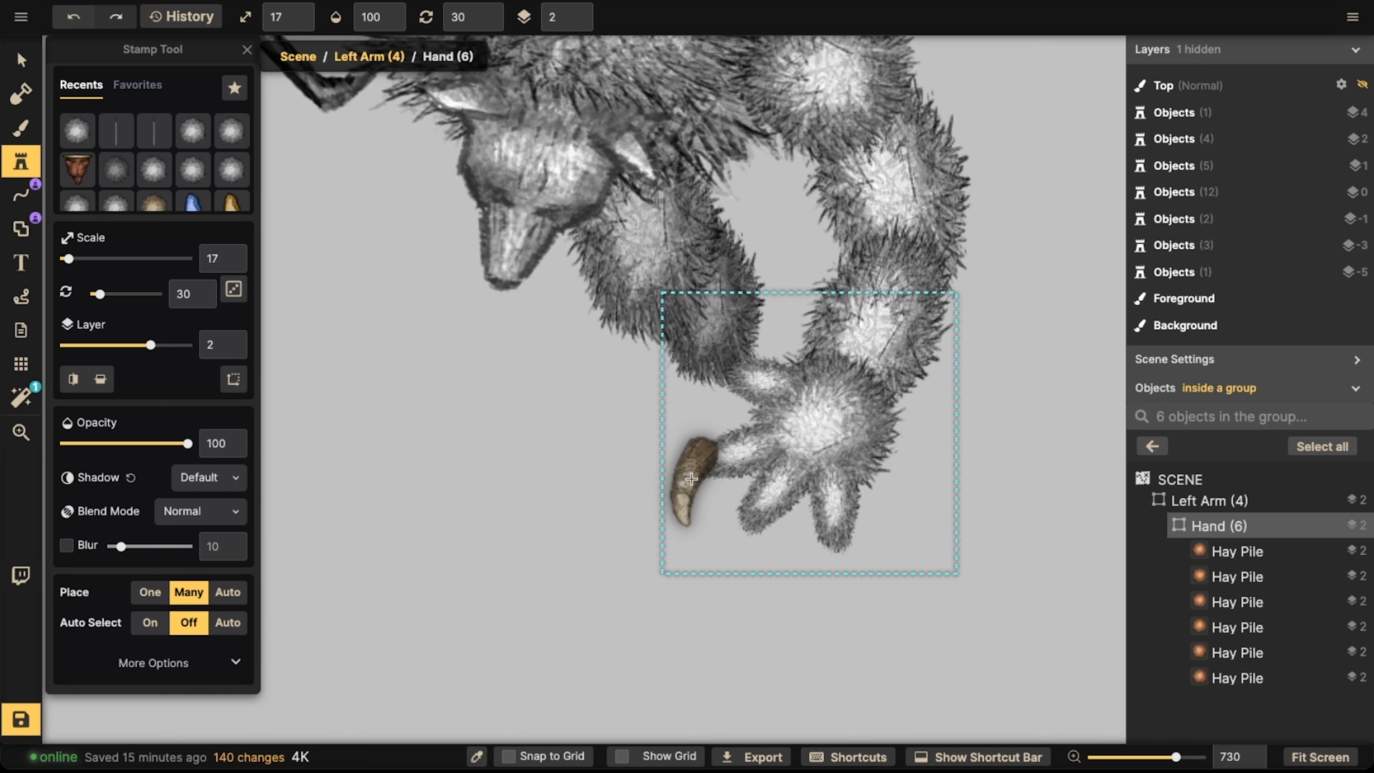
pyautogui.moveTo(497, 277); pyautogui.dragTo(715, 496)
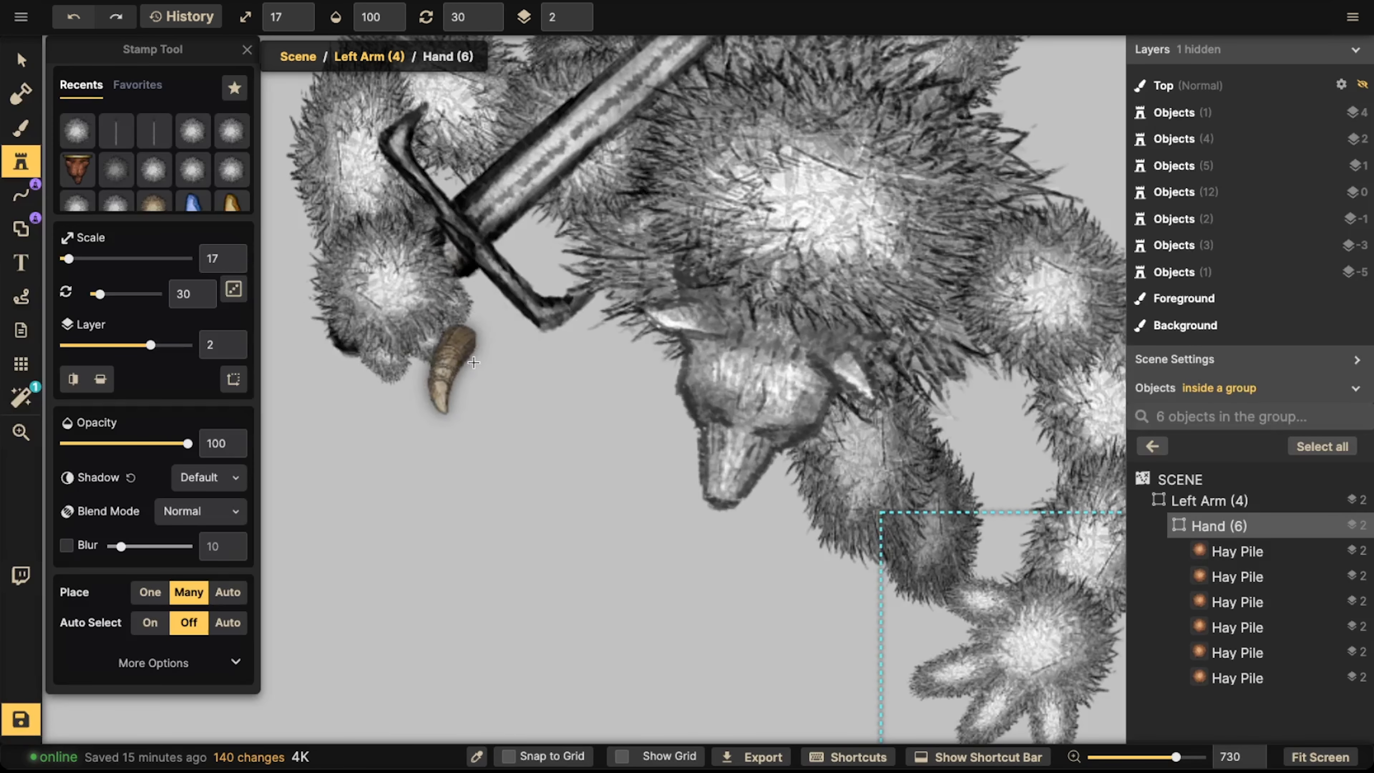
pyautogui.moveTo(613, 366); pyautogui.dragTo(367, 248)
# - Set the Tusk stamp's shadow to None, rotate it to 45 and place it at the tip of the finger beside the thumb
pyautogui.scroll(2, 657, 577)
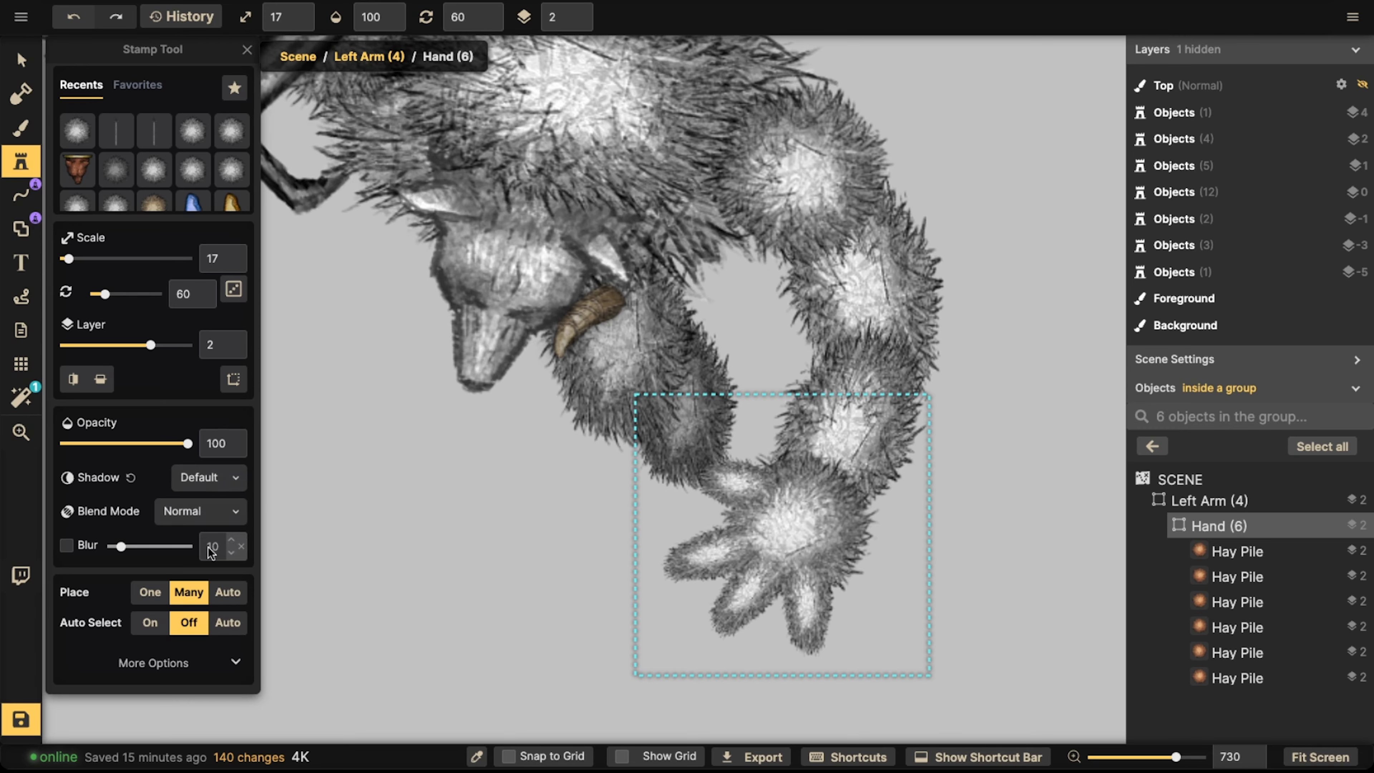
pyautogui.click(200, 477)
pyautogui.click(137, 516)
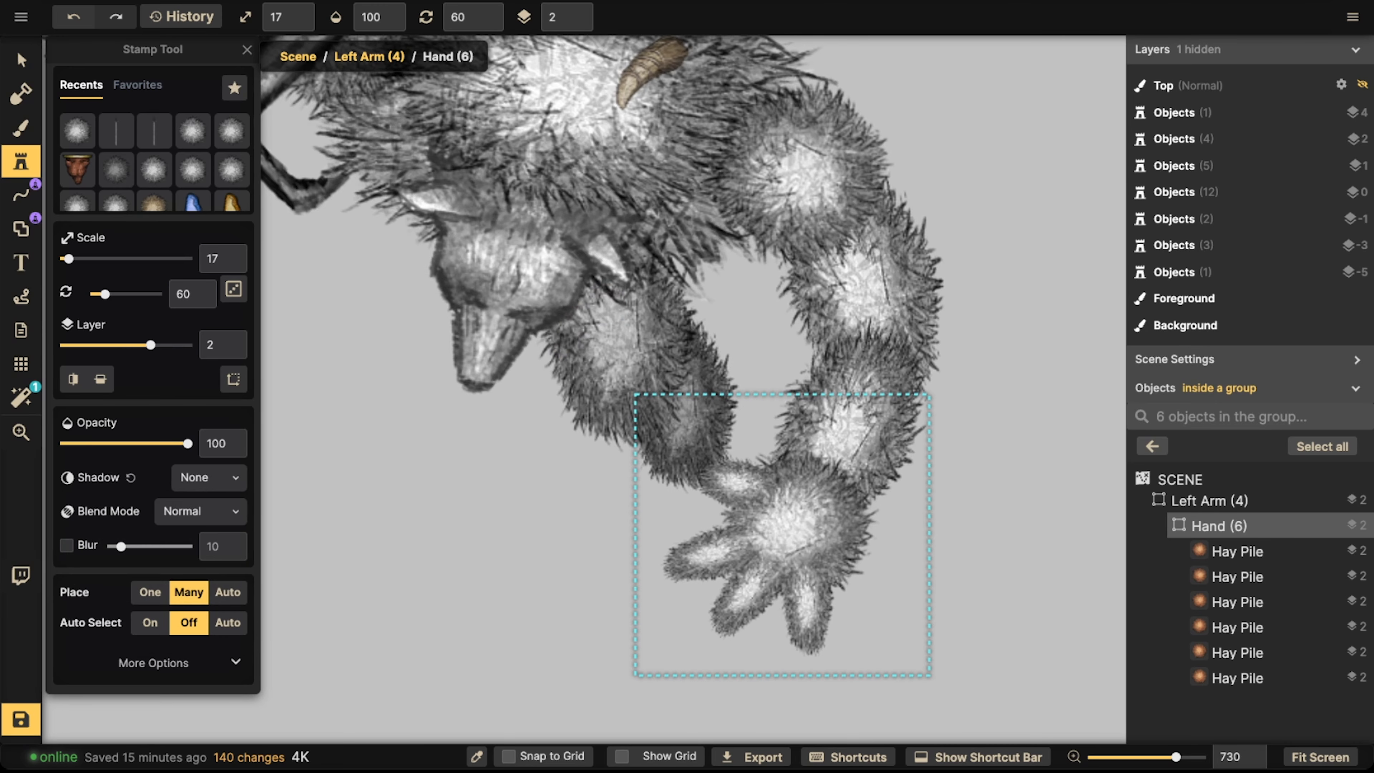
pyautogui.scroll(2, 656, 482)
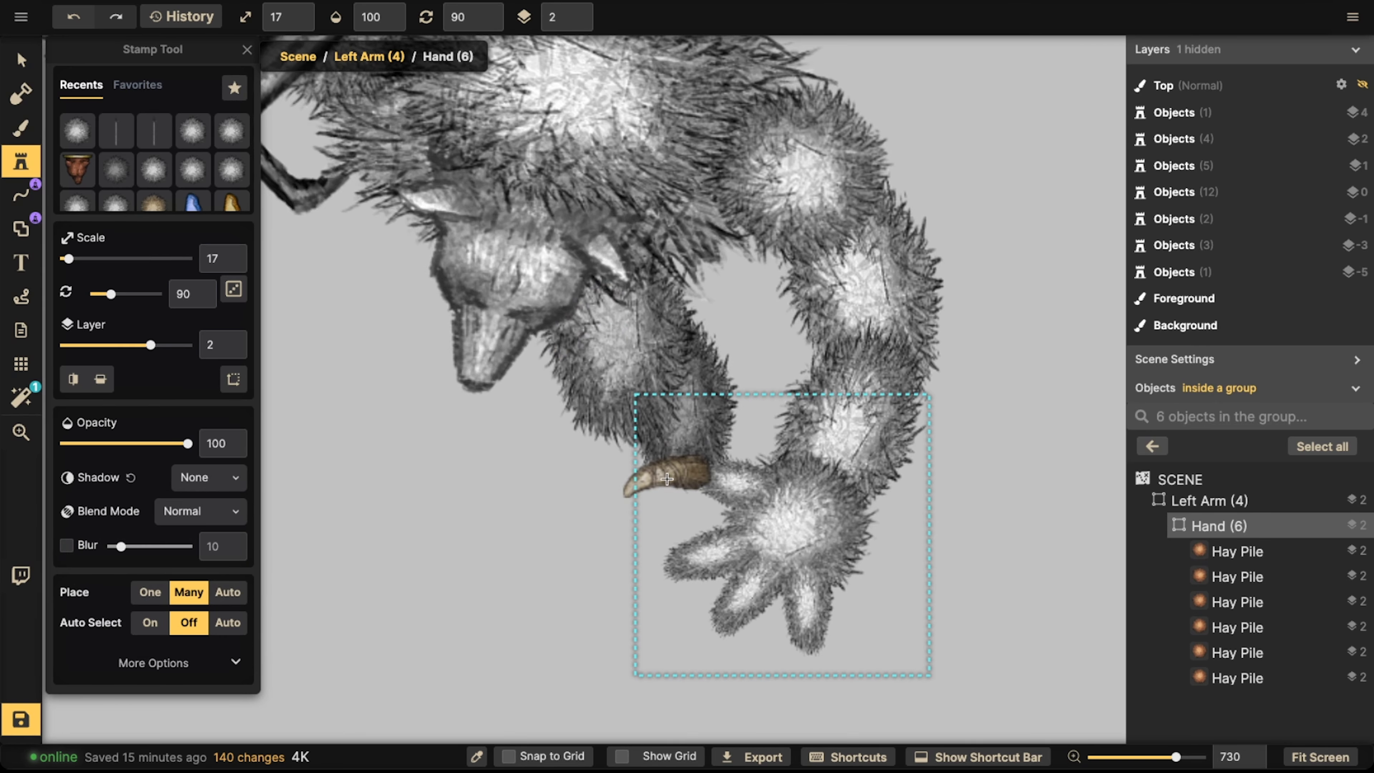
pyautogui.scroll(-3, 657, 563)
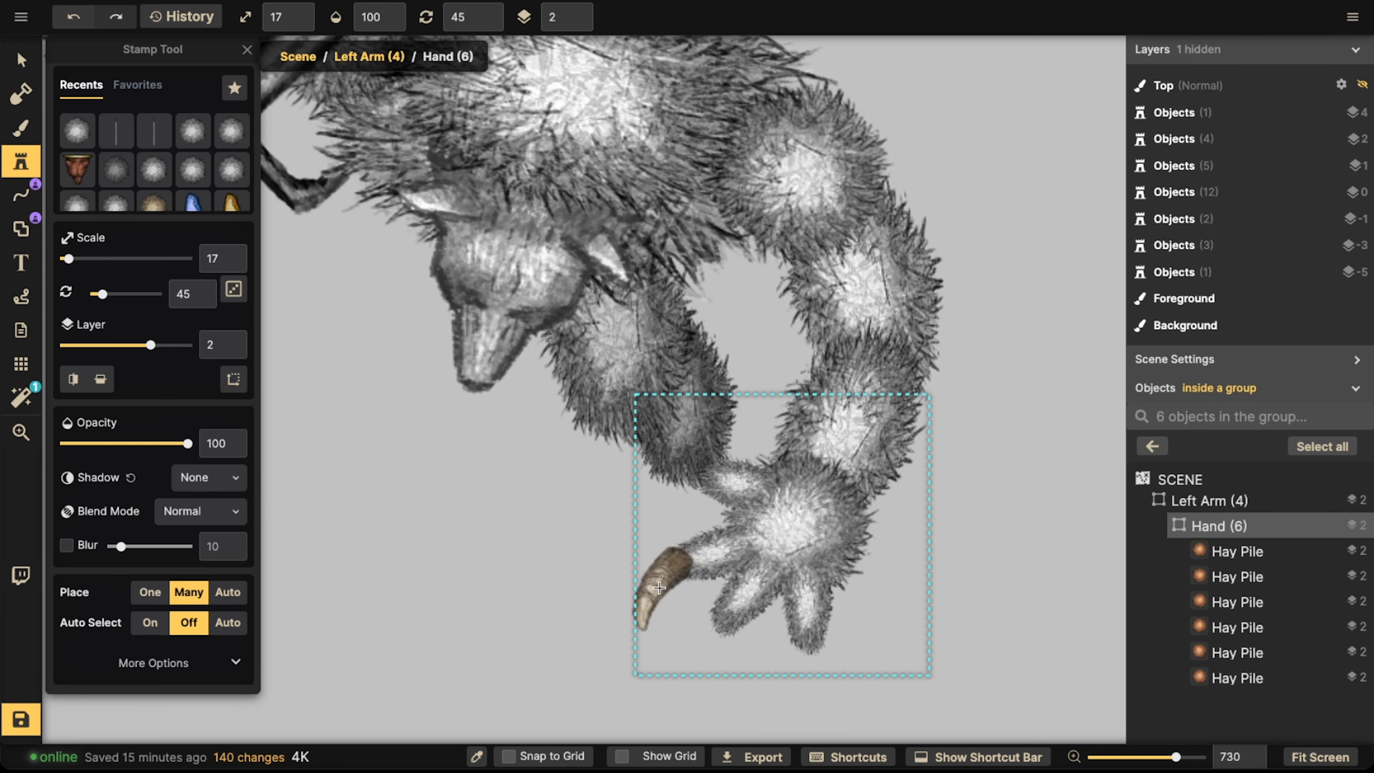
pyautogui.click(661, 589)
pyautogui.press('Escape')
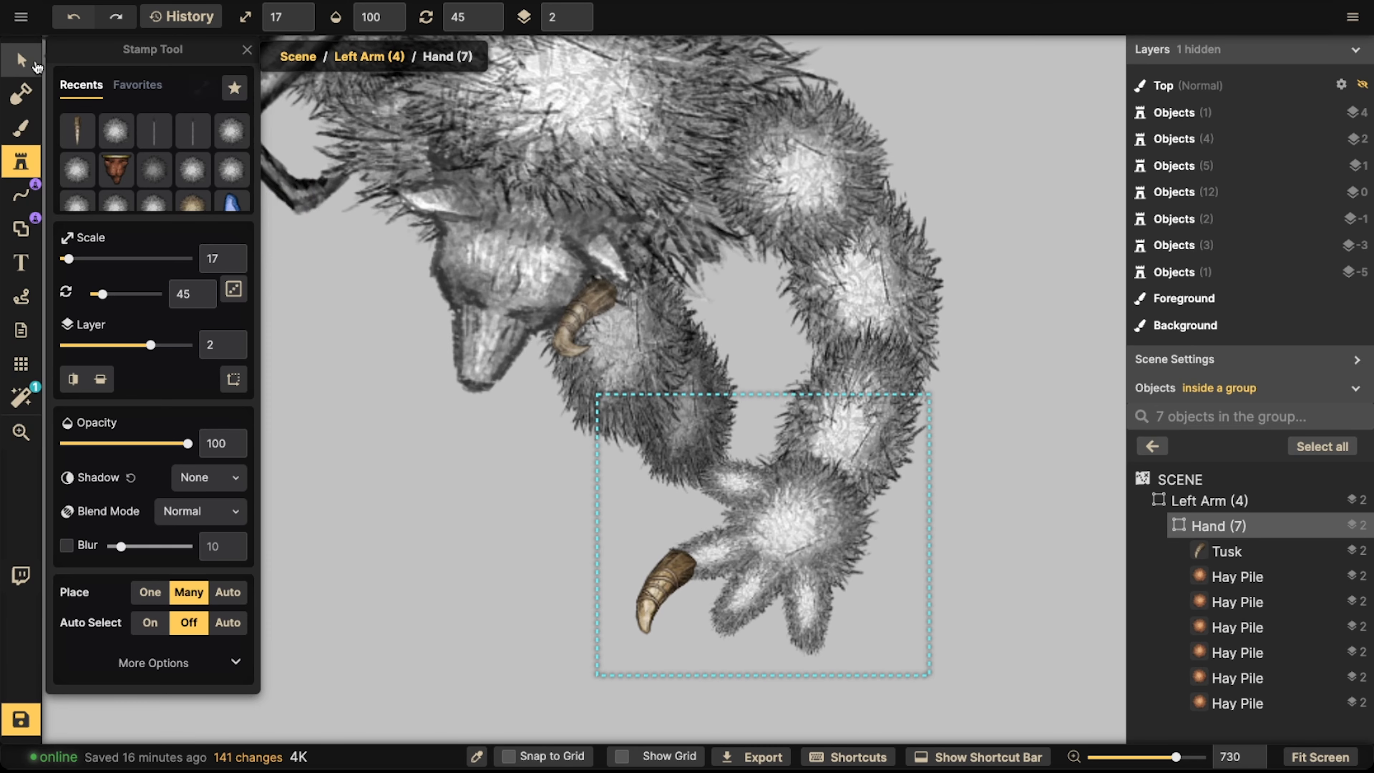
# - Move the tusk clear of the hand and duplicate the nearest finger above it, resetting the copy's width and height to 100
pyautogui.scroll(3, 799, 637)
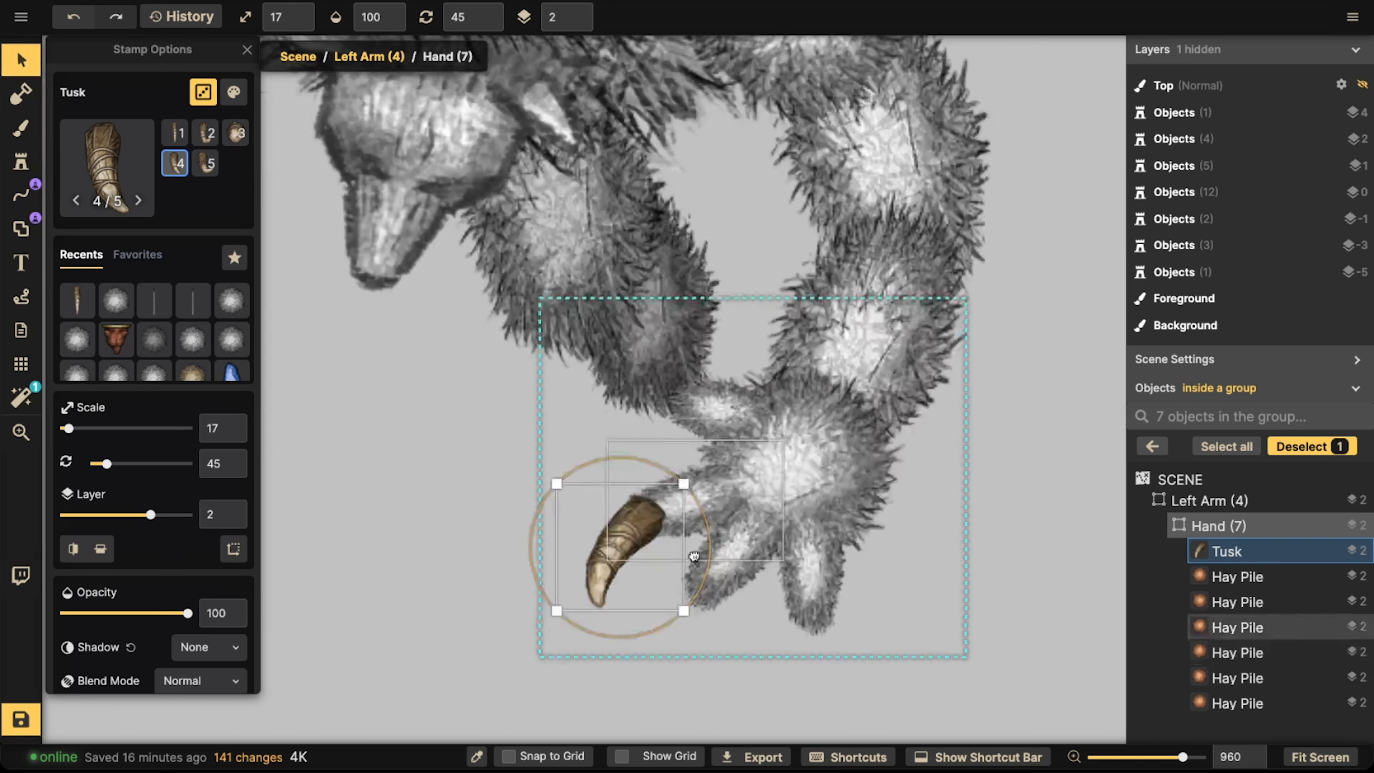
pyautogui.click(638, 421)
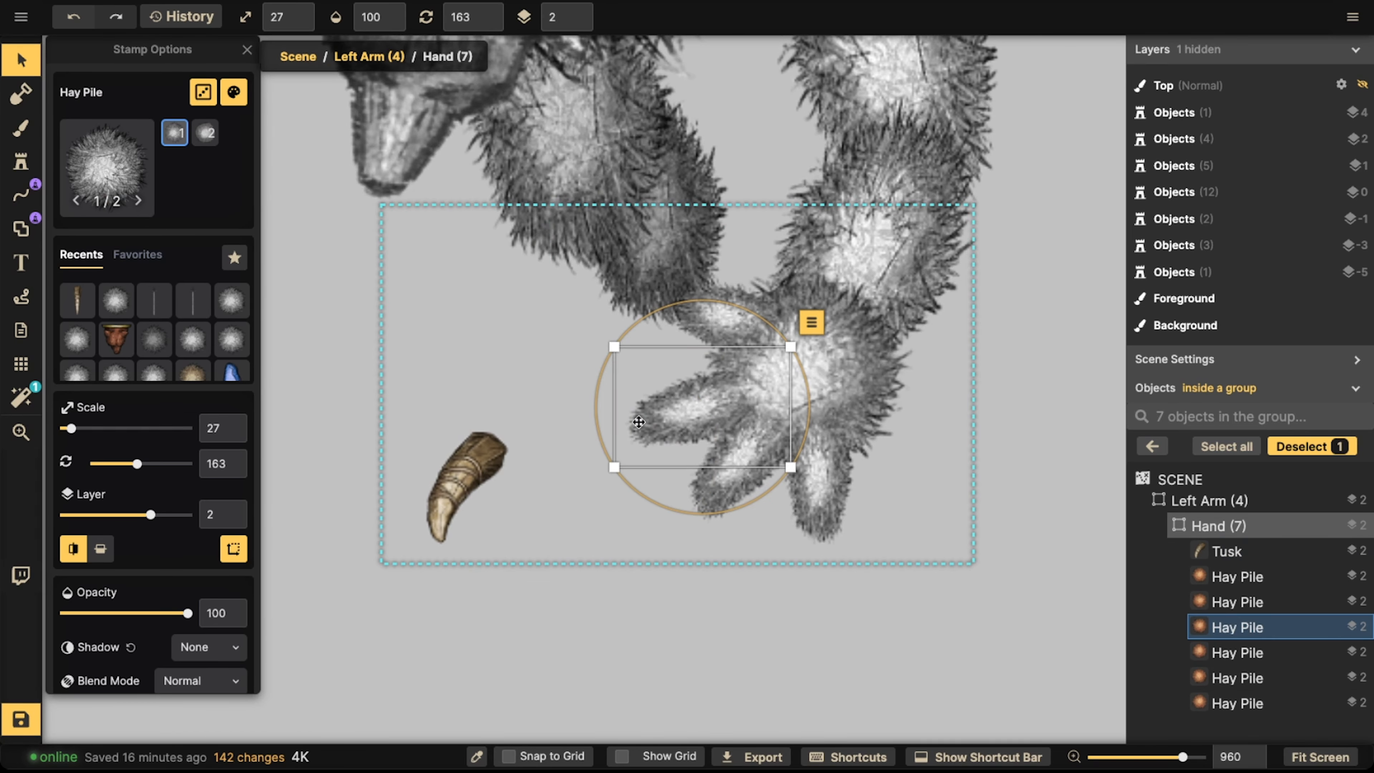
pyautogui.click(533, 325)
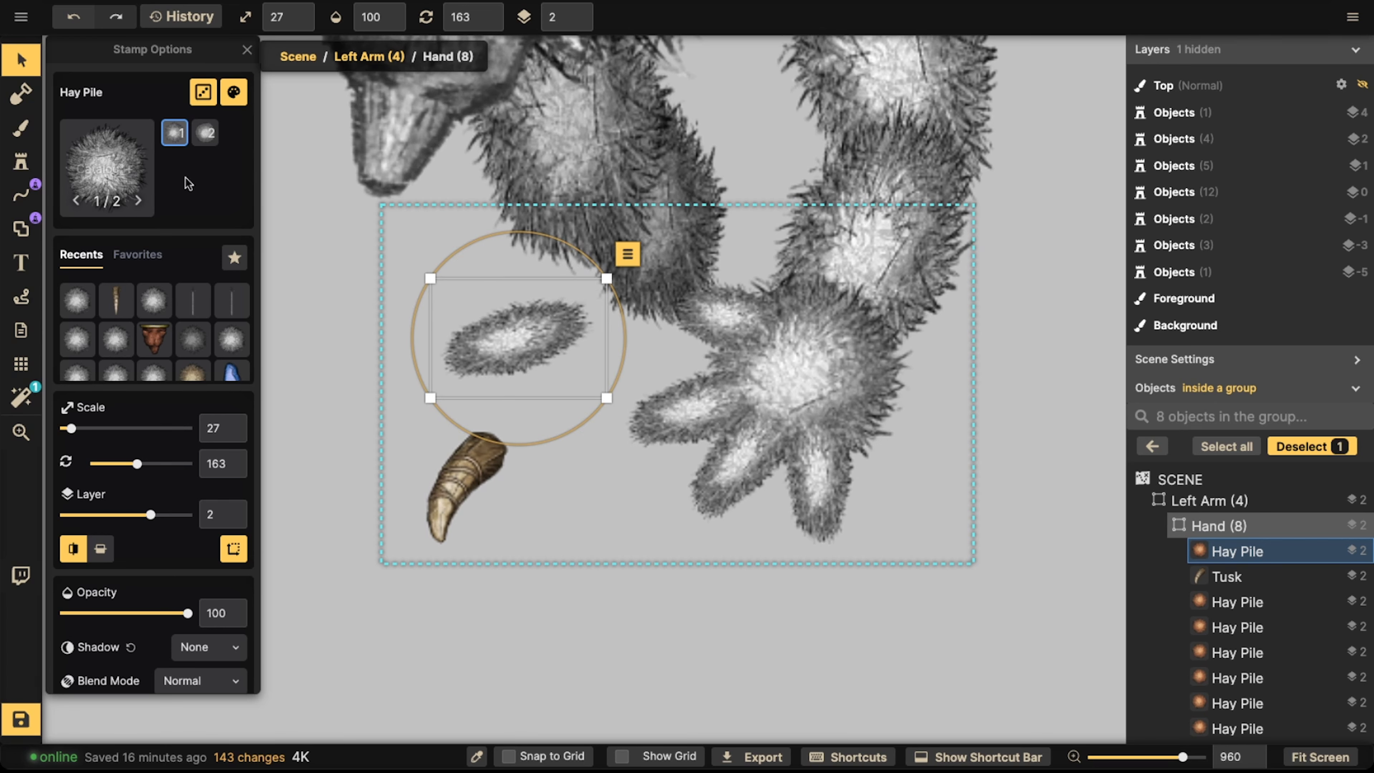
pyautogui.scroll(-2, 190, 508)
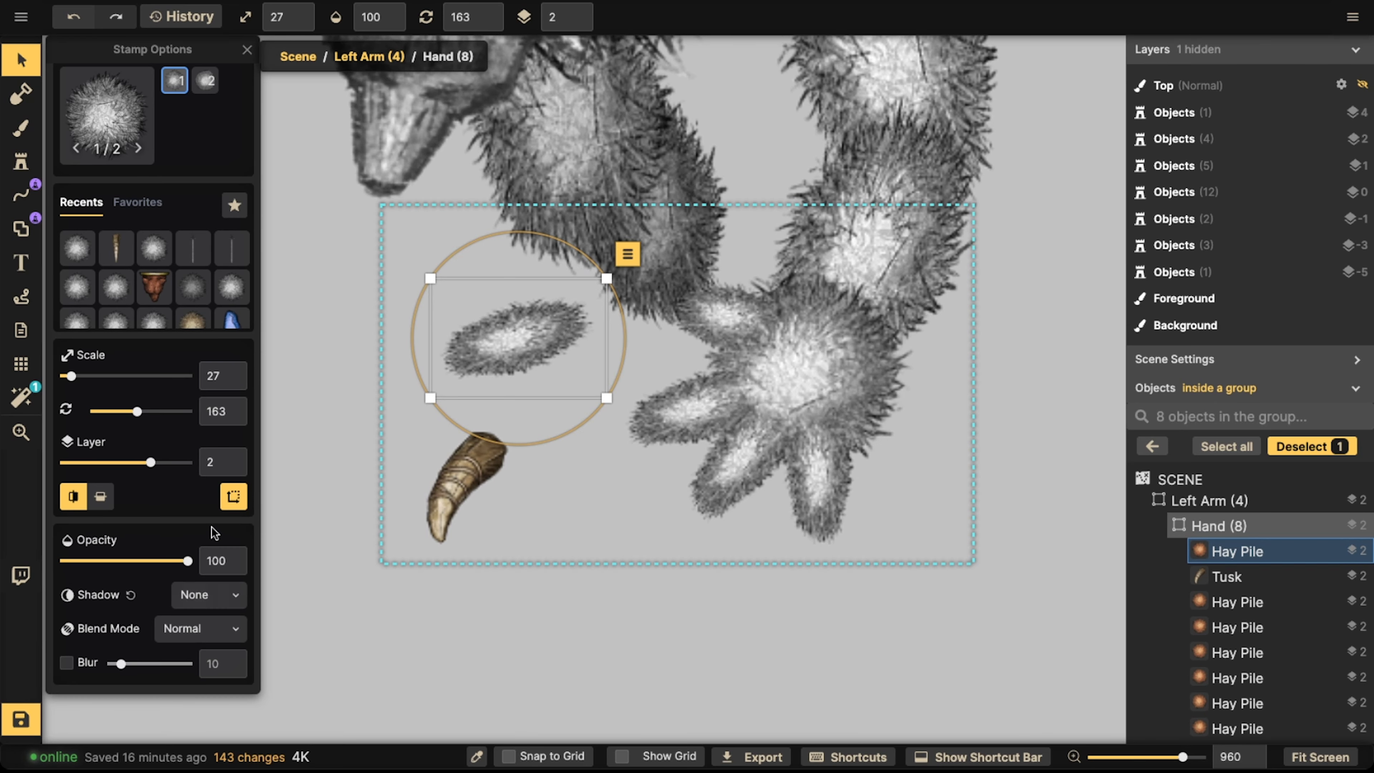
pyautogui.click(230, 499)
pyautogui.click(433, 593)
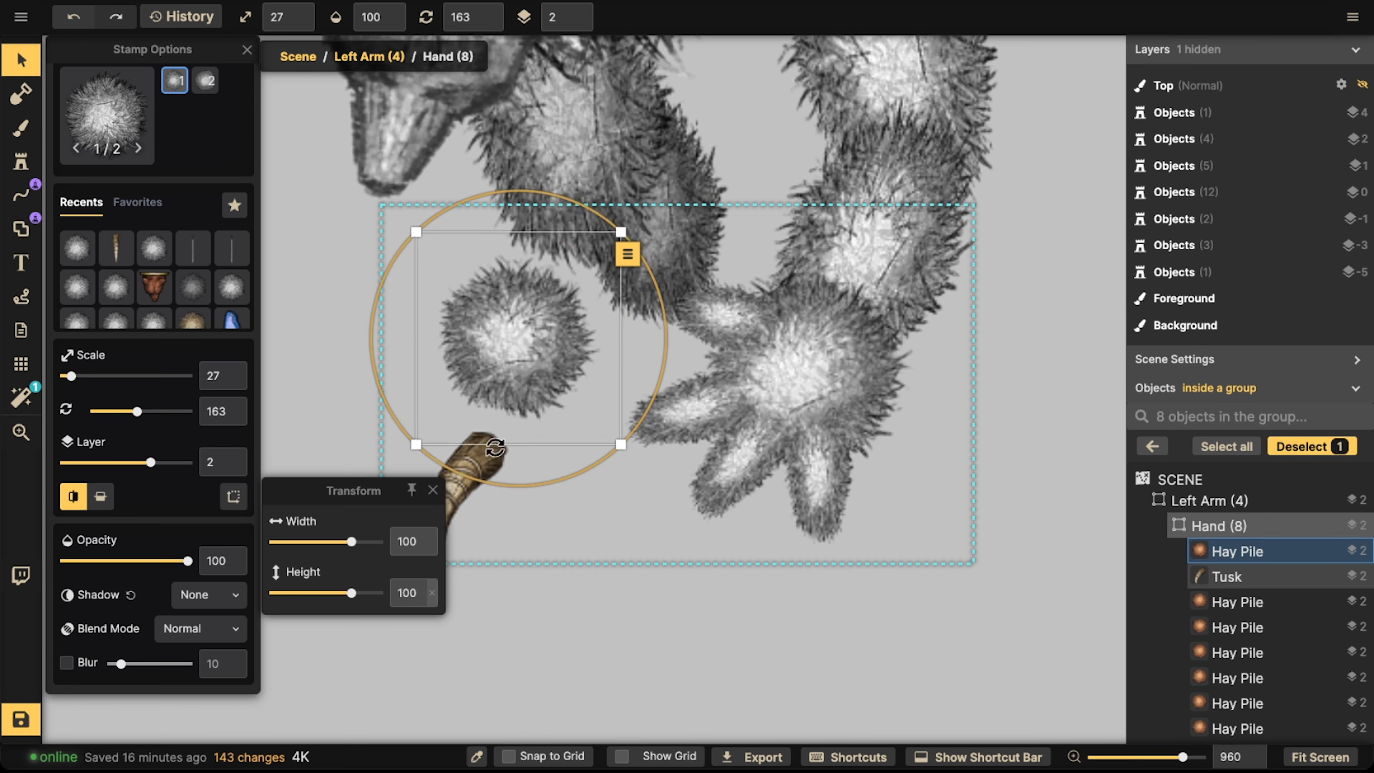
# - Shrink the copied Hay Pile to scale 17 over the tusk's base and raise the Tusk above it to layer 3
pyautogui.moveTo(518, 341); pyautogui.dragTo(509, 444)
pyautogui.scroll(-5, 517, 441)
pyautogui.scroll(3, 517, 441)
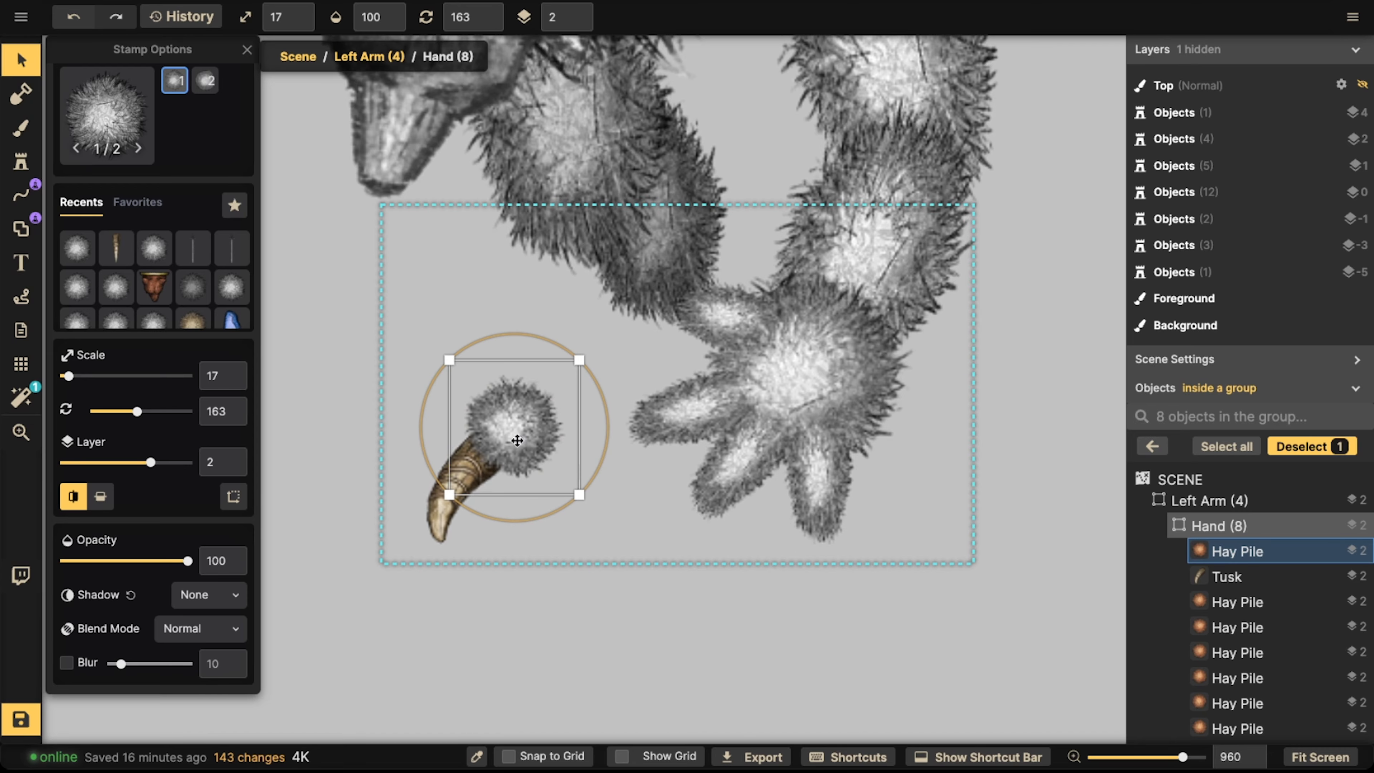
pyautogui.click(462, 479)
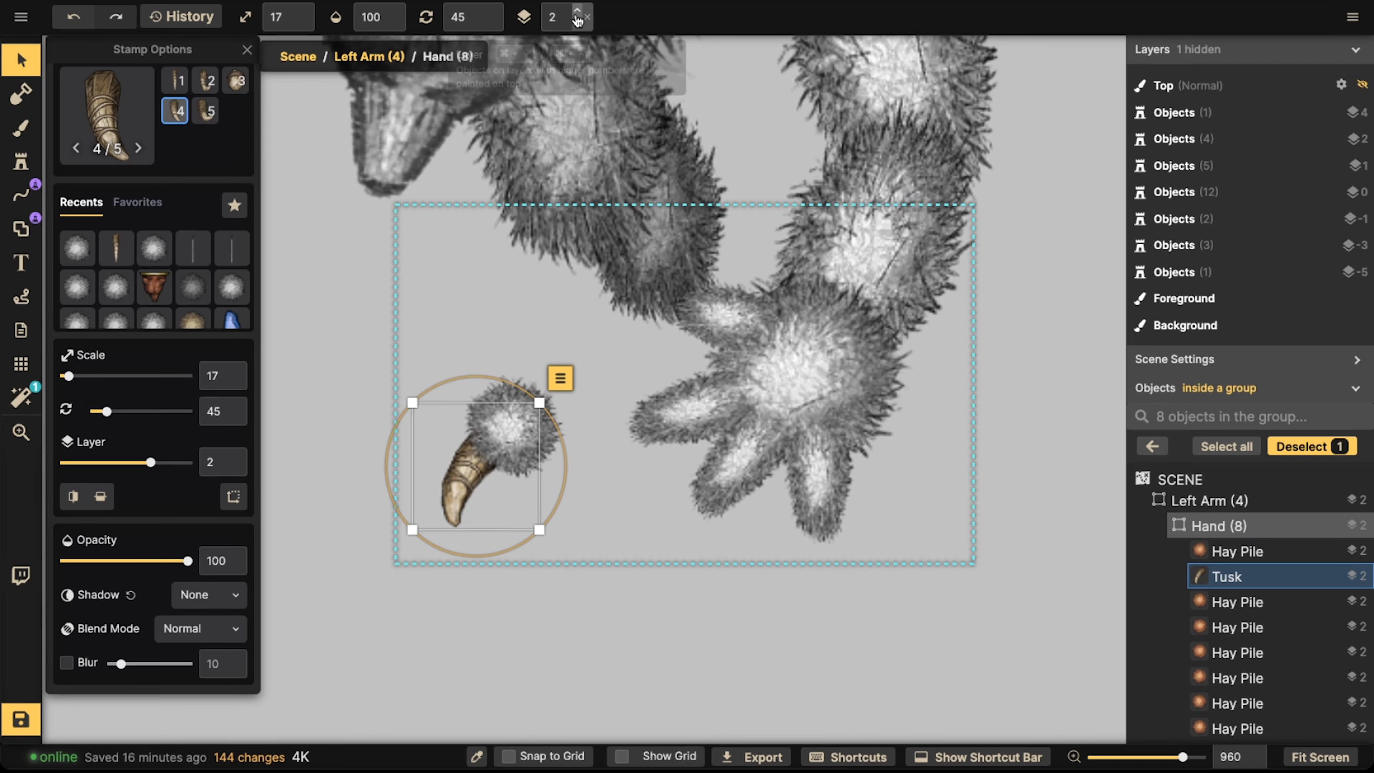
pyautogui.scroll(1, 567, 16)
pyautogui.moveTo(494, 465); pyautogui.dragTo(495, 464)
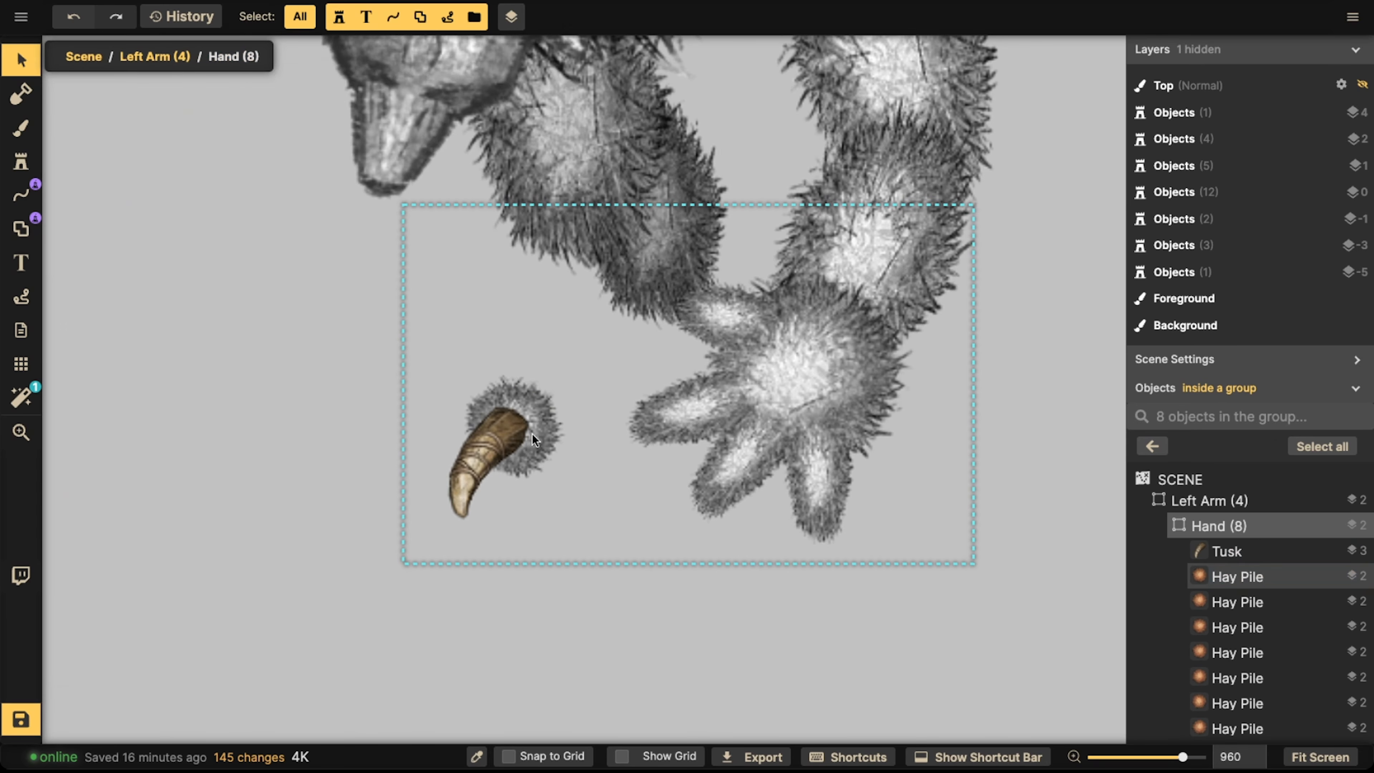
# - Shrink the Hay Pile behind the tusk to scale 13, rotate it to 118 and tuck it around the tusk's base
pyautogui.click(532, 435)
pyautogui.moveTo(575, 489); pyautogui.dragTo(546, 454)
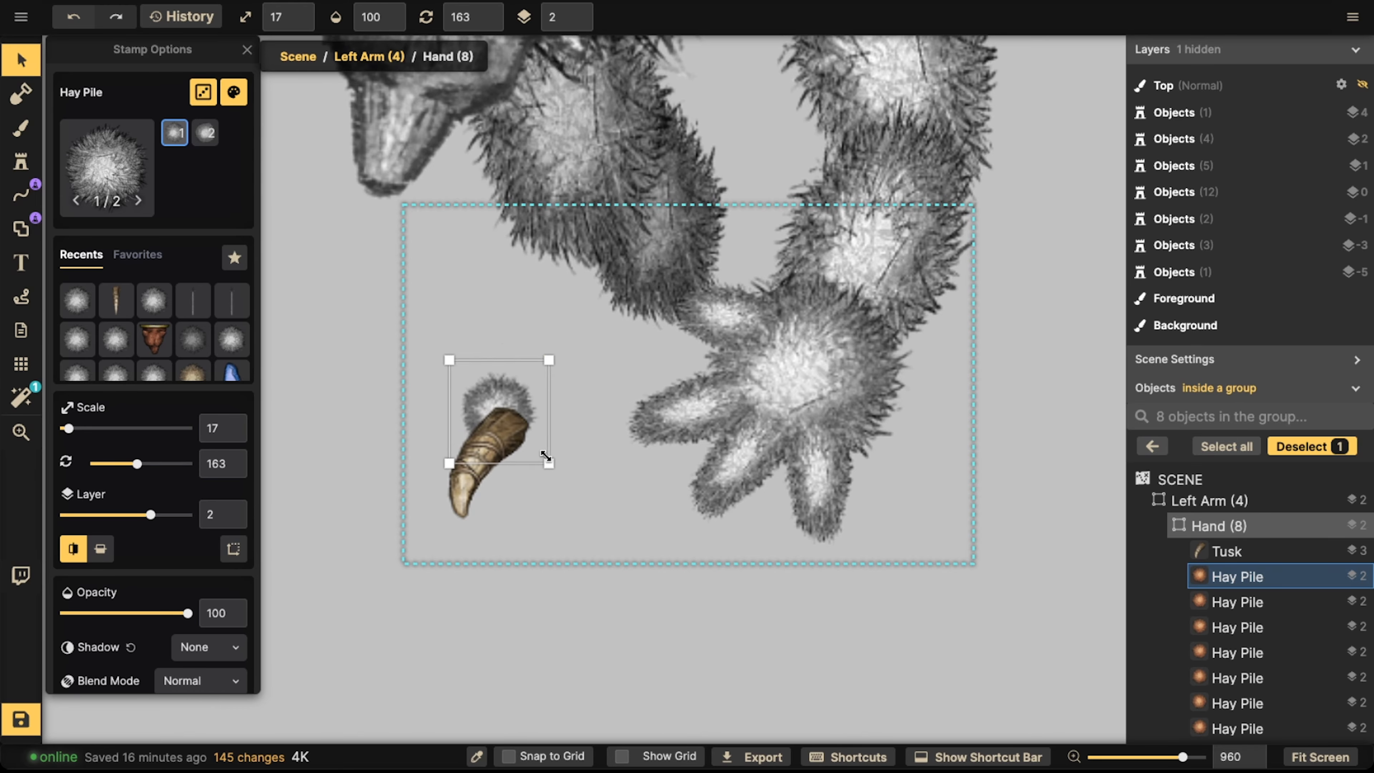
pyautogui.moveTo(491, 398); pyautogui.dragTo(509, 410)
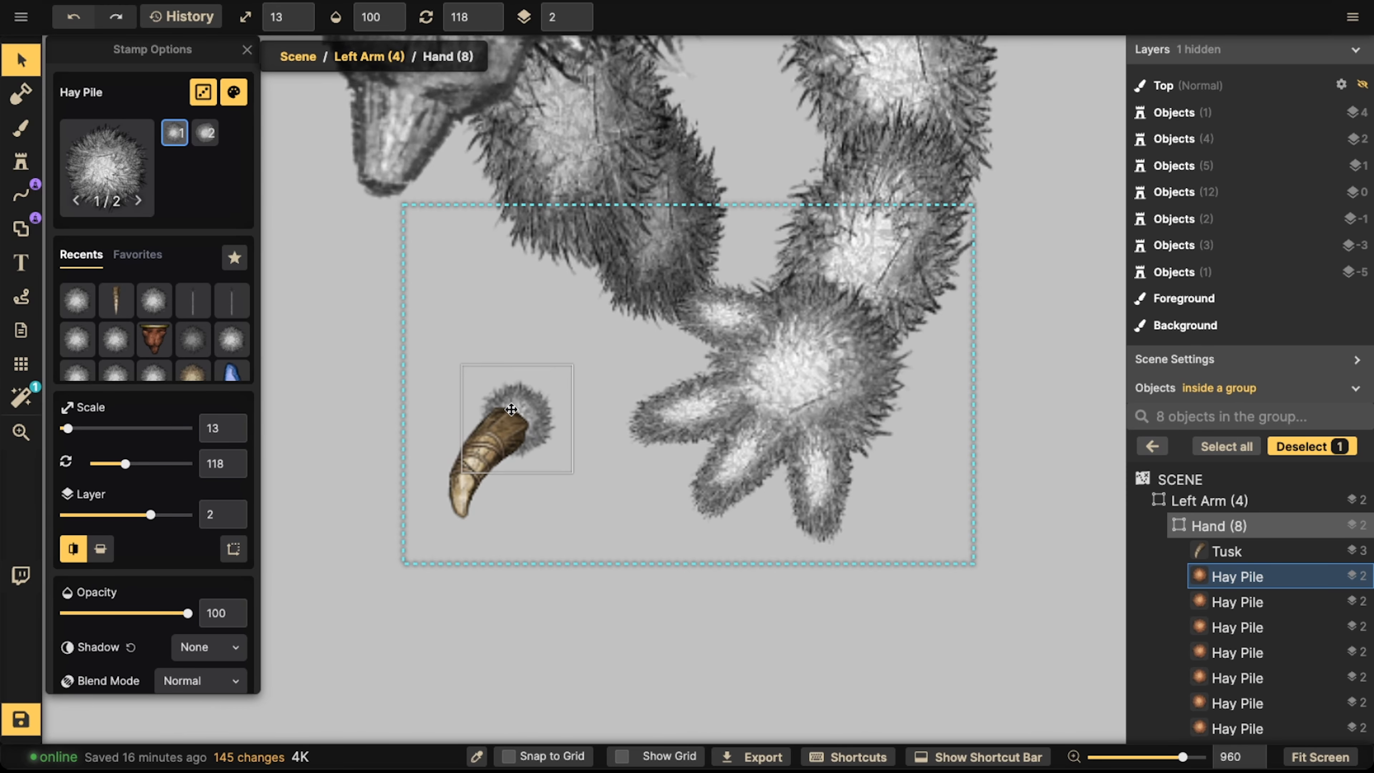
# - Group the Tusk and its base Hay Pile together, keeping the default name Group
pyautogui.click(491, 450)
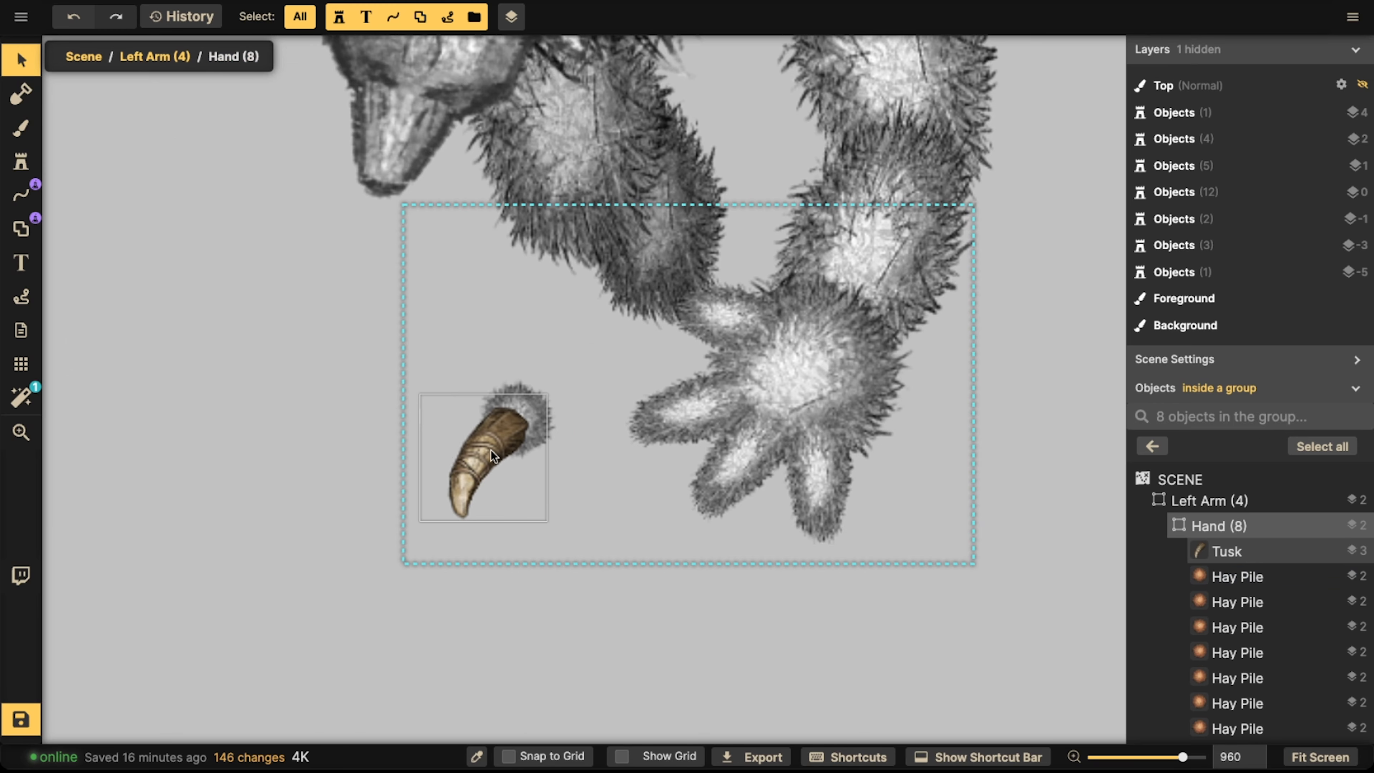
pyautogui.keyDown('shift'); pyautogui.click(533, 414); pyautogui.keyUp('shift')
pyautogui.click(666, 23)
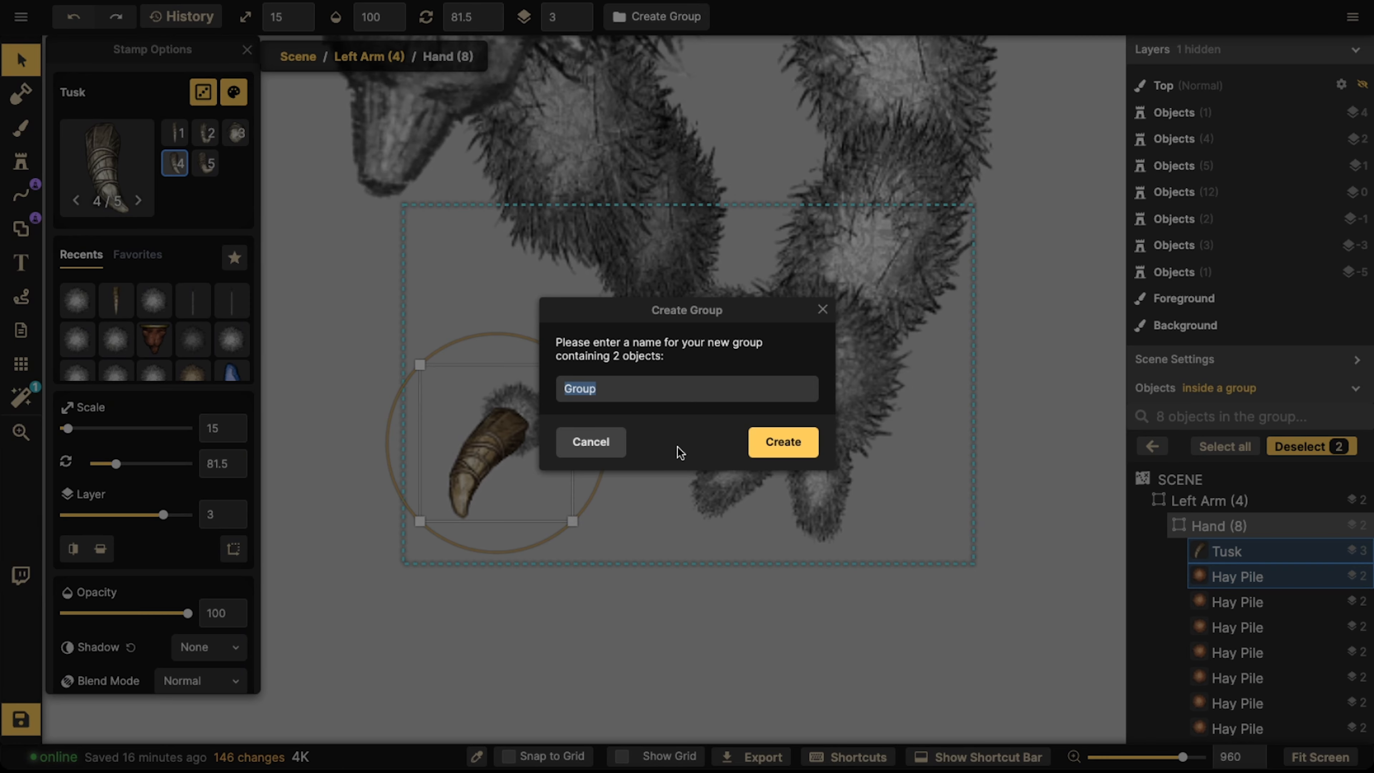
pyautogui.click(781, 455)
# - Move the claw group to the tip of the finger beside the thumb, with scale 90 and rotation 30
pyautogui.moveTo(592, 421)
pyautogui.mouseDown()
pyautogui.moveTo(555, 379)
pyautogui.moveTo(529, 410)
pyautogui.moveTo(667, 287)
pyautogui.moveTo(616, 422)
pyautogui.mouseUp()
pyautogui.press('a')
pyautogui.press('a')
pyautogui.press('a')
pyautogui.press('w')
pyautogui.press('d')
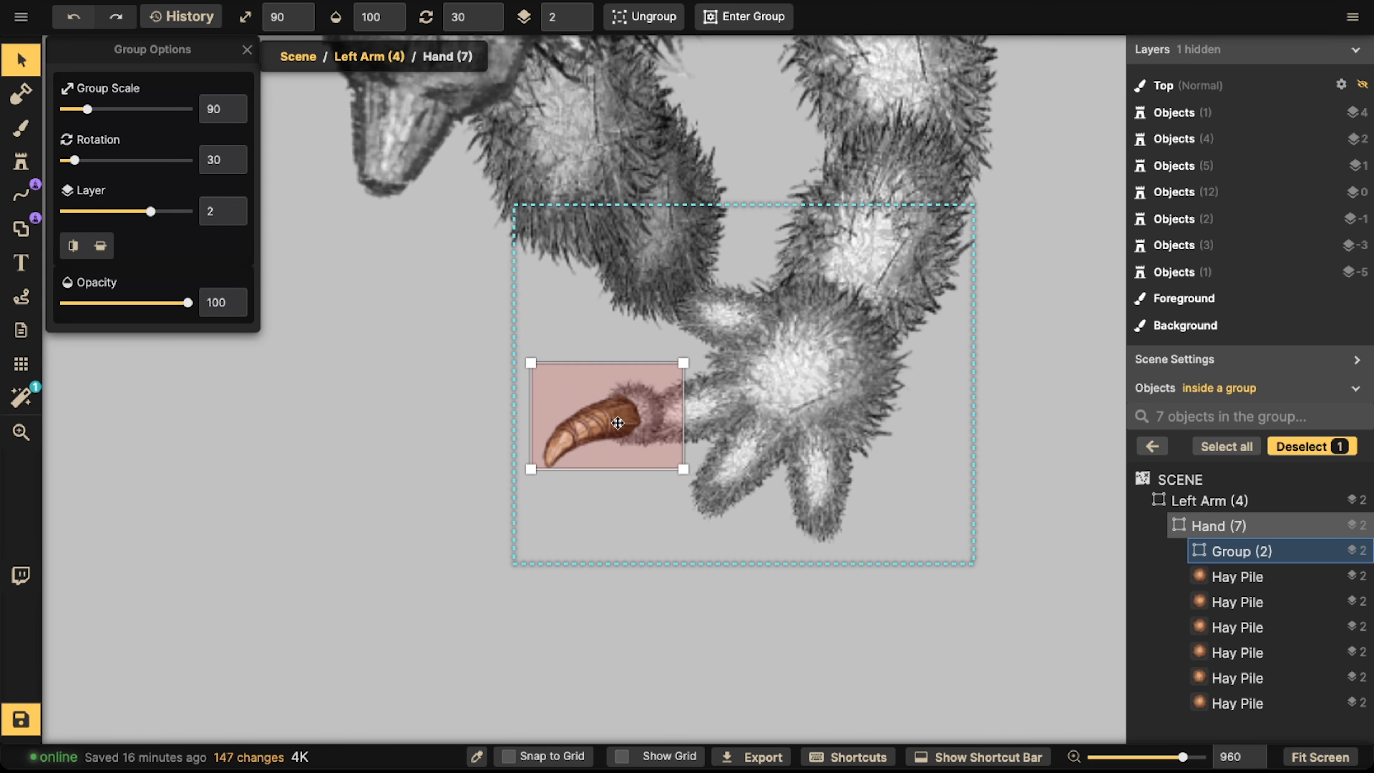
# - Try mirroring the claw group horizontally and rotating it to 180
pyautogui.click(73, 245)
pyautogui.press('d')
pyautogui.press('d')
pyautogui.press('d')
pyautogui.press('d')
pyautogui.press('d')
pyautogui.press('d')
pyautogui.press('d')
pyautogui.press('d')
pyautogui.press('d')
pyautogui.press('d')
pyautogui.press('d')
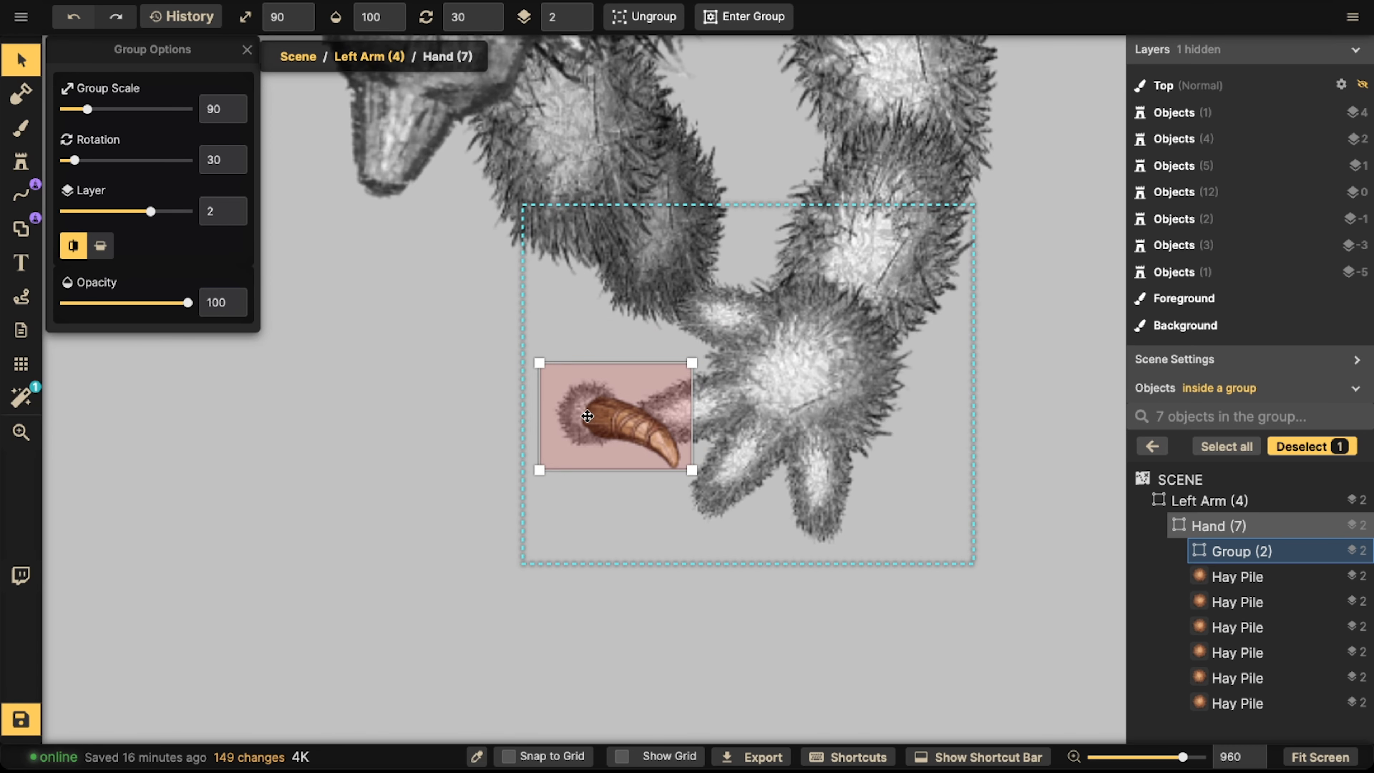
pyautogui.press('a')
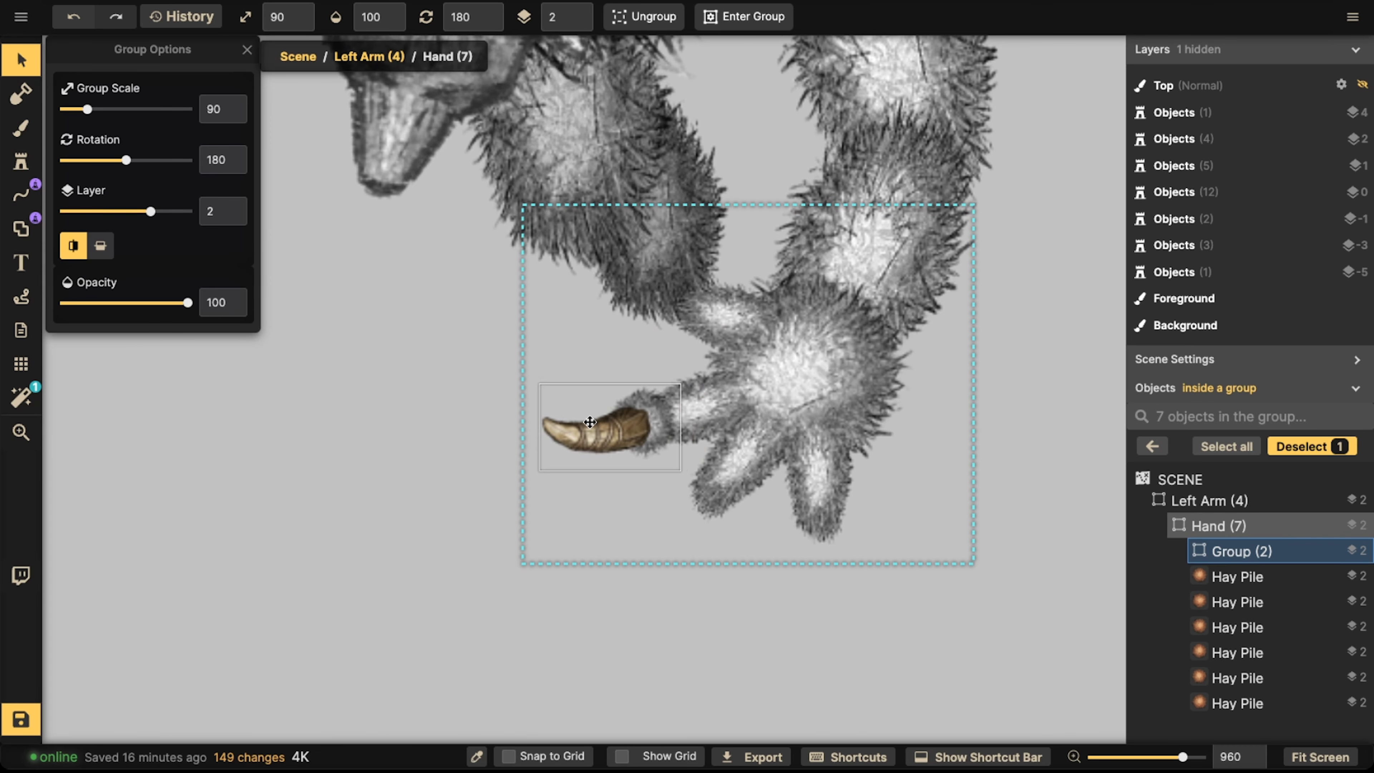
# - Remove the claw group's horizontal mirroring, rotate it to 330 and fit it against the fingertip
pyautogui.moveTo(590, 422)
pyautogui.mouseDown()
pyautogui.moveTo(578, 508)
pyautogui.moveTo(616, 428)
pyautogui.mouseUp()
pyautogui.click(73, 246)
pyautogui.press('d')
pyautogui.press('d')
pyautogui.press('d')
pyautogui.press('d')
pyautogui.press('d')
pyautogui.press('d')
pyautogui.press('d')
pyautogui.press('d')
pyautogui.press('d')
pyautogui.press('d')
pyautogui.press('d')
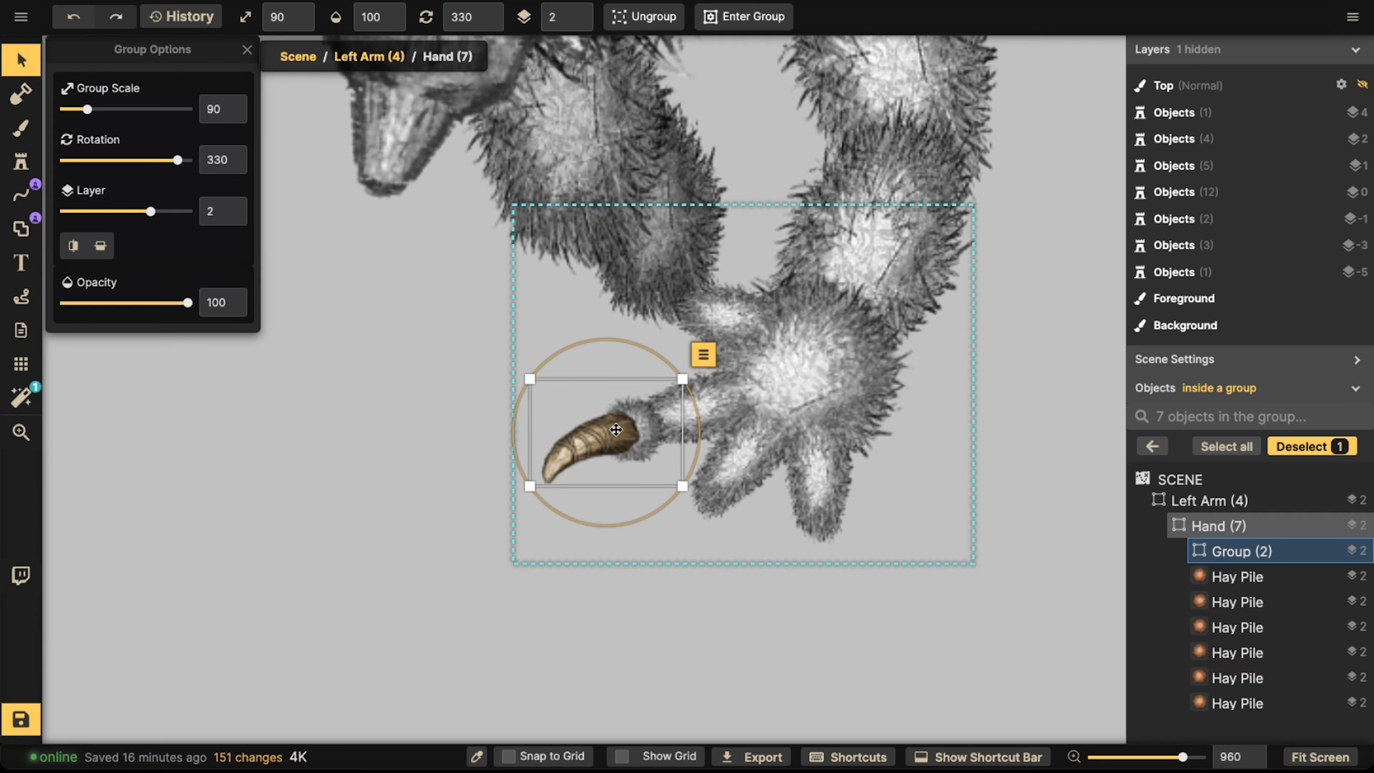
# - Try the claw group on layer 0 with rotation 300 and scale 100
pyautogui.click(578, 24)
pyautogui.click(578, 24)
pyautogui.press('a')
pyautogui.press('a')
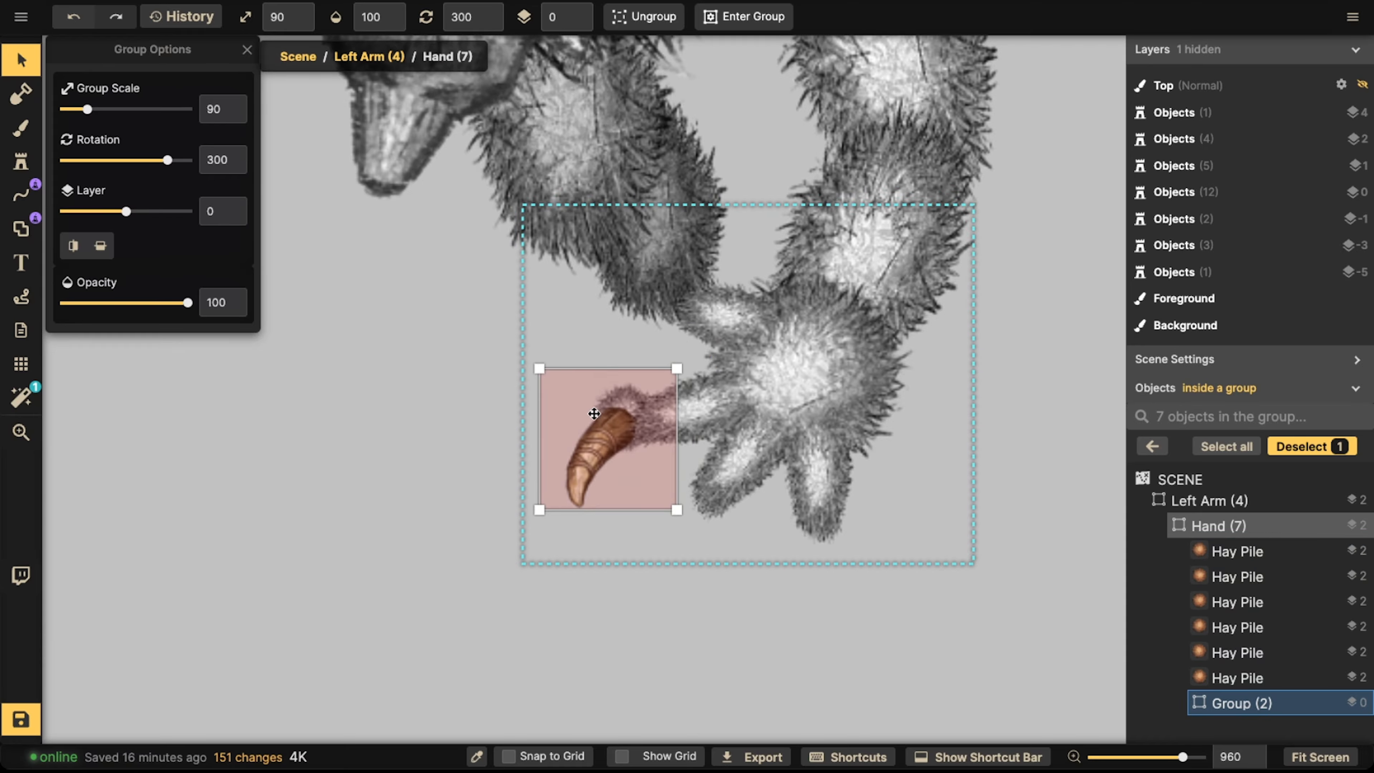
pyautogui.moveTo(600, 418); pyautogui.dragTo(606, 431)
pyautogui.press('w')
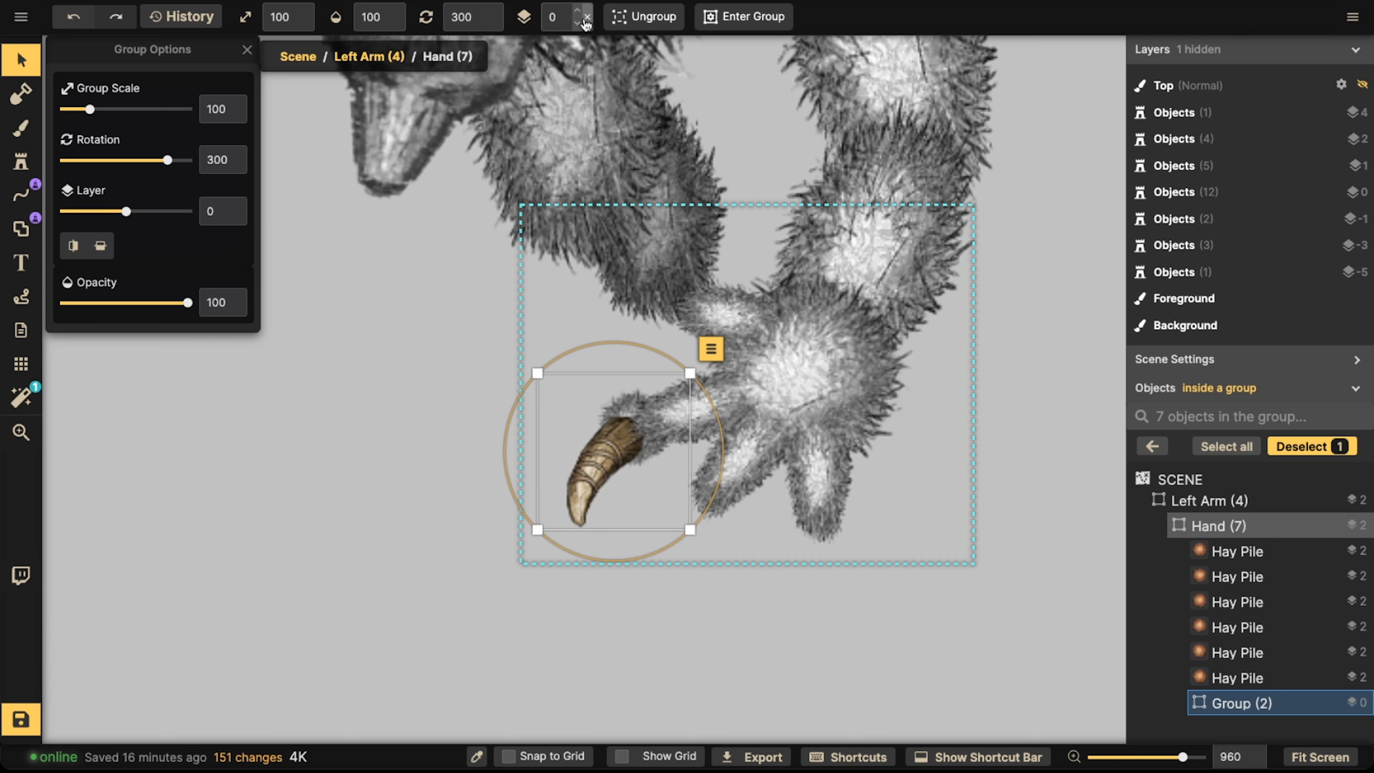
# - Raise the claw group to layer 3, set scale 90 and rotation 315, and seat it on the fingertip
pyautogui.scroll(1, 585, 23)
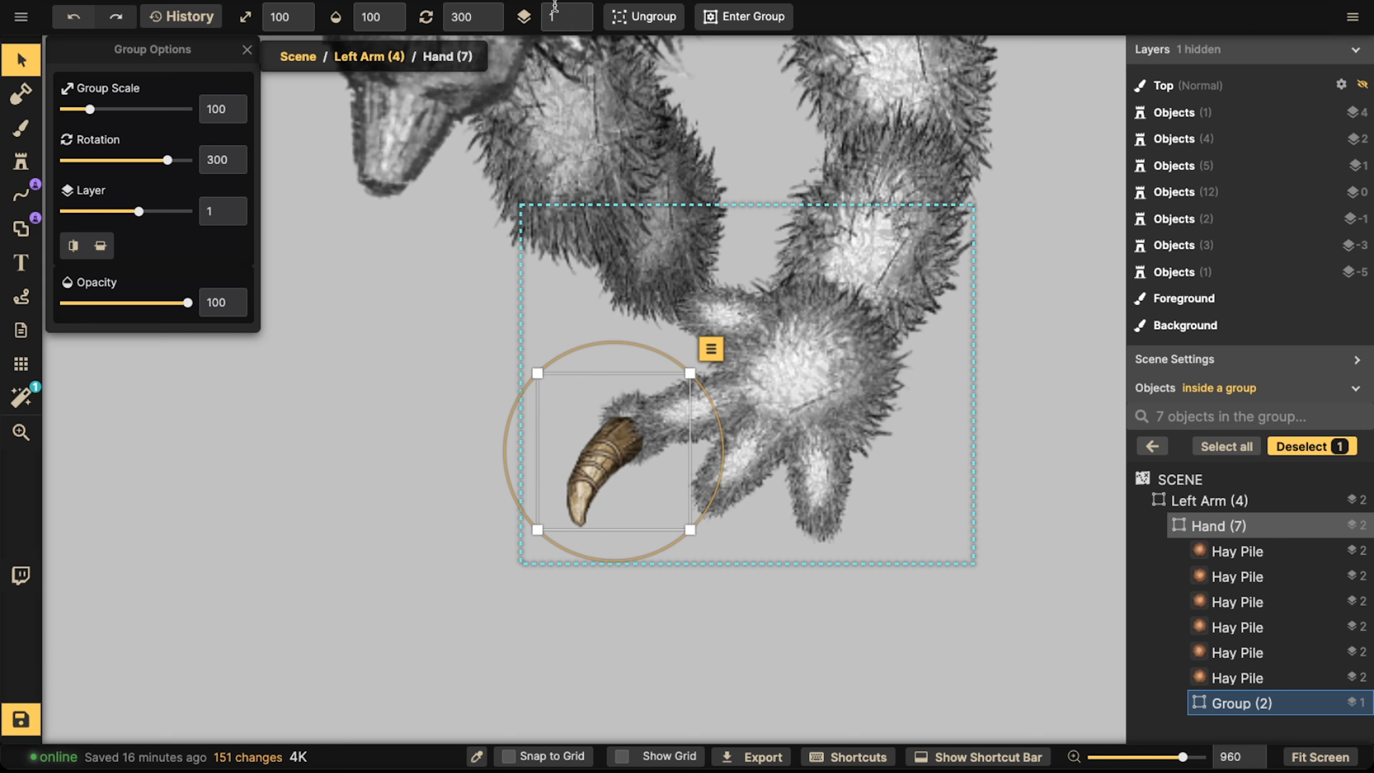
pyautogui.click(579, 11)
pyautogui.click(579, 12)
pyautogui.press('q')
pyautogui.moveTo(613, 433)
pyautogui.mouseDown()
pyautogui.moveTo(628, 424)
pyautogui.moveTo(633, 438)
pyautogui.mouseUp()
pyautogui.press('s')
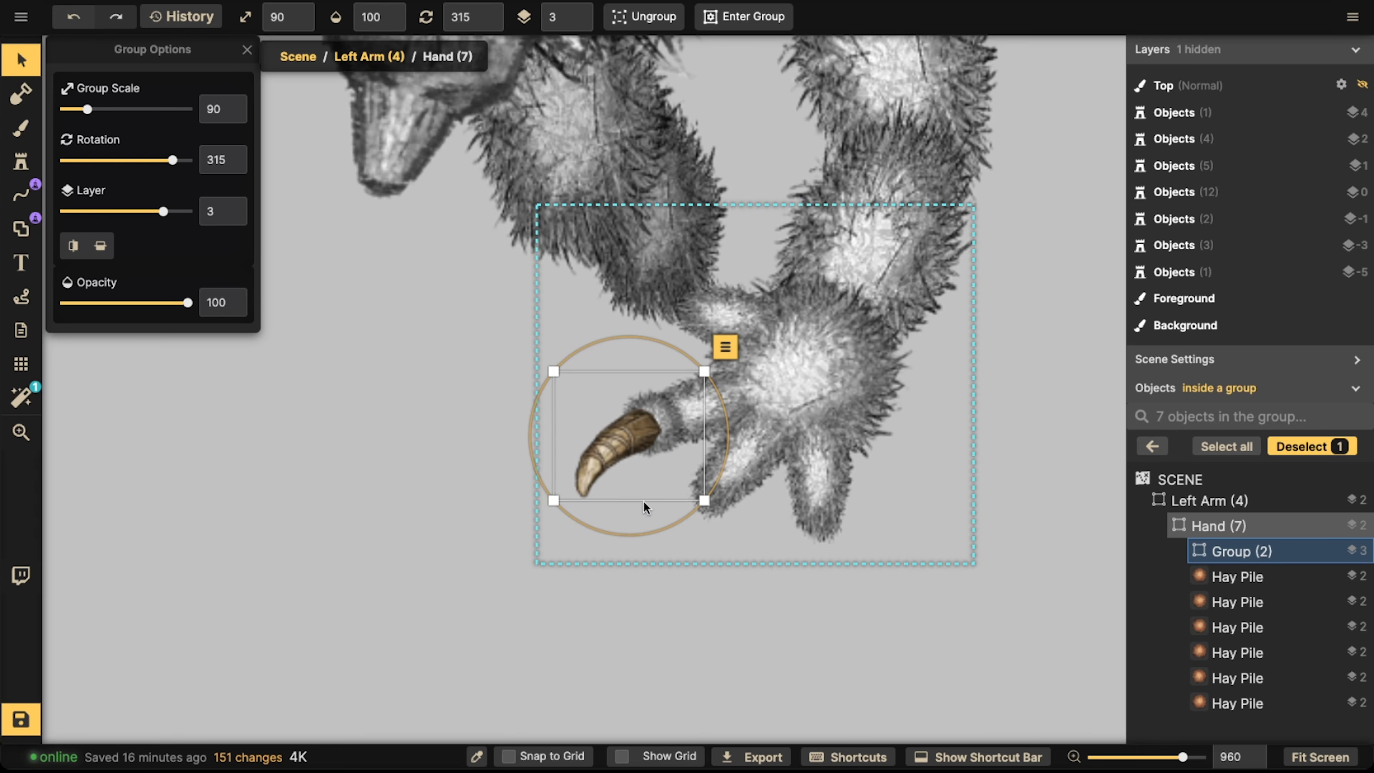
# - Paste a copy of the claw group onto the left hand's middle fingertip and rotate it to 285
pyautogui.press('super+v')
pyautogui.moveTo(658, 513); pyautogui.dragTo(683, 529)
pyautogui.press('a')
pyautogui.press('a')
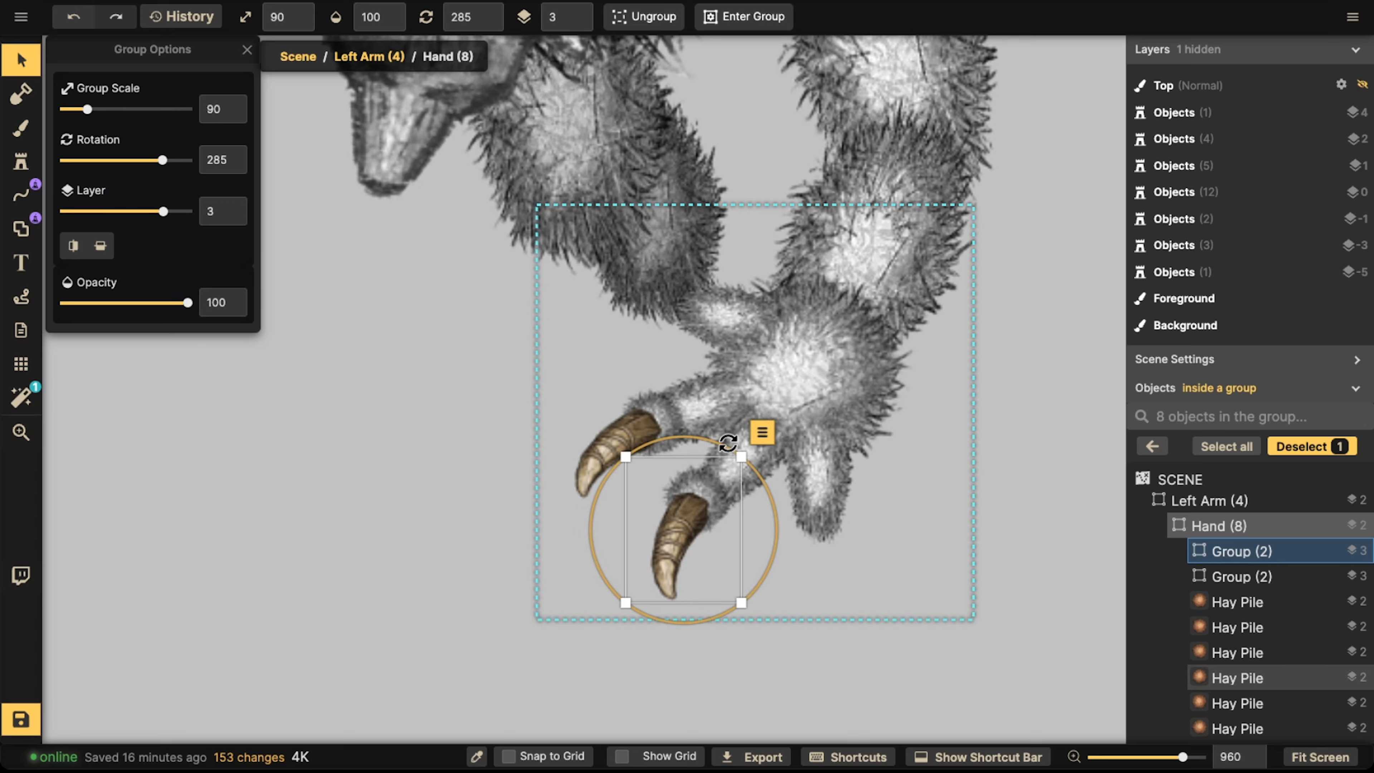
# - Adjust the middle finger and its claw, and fit a horizontally mirrored copy of the claw at rotation 345 on the outer fingertip
pyautogui.click(739, 460)
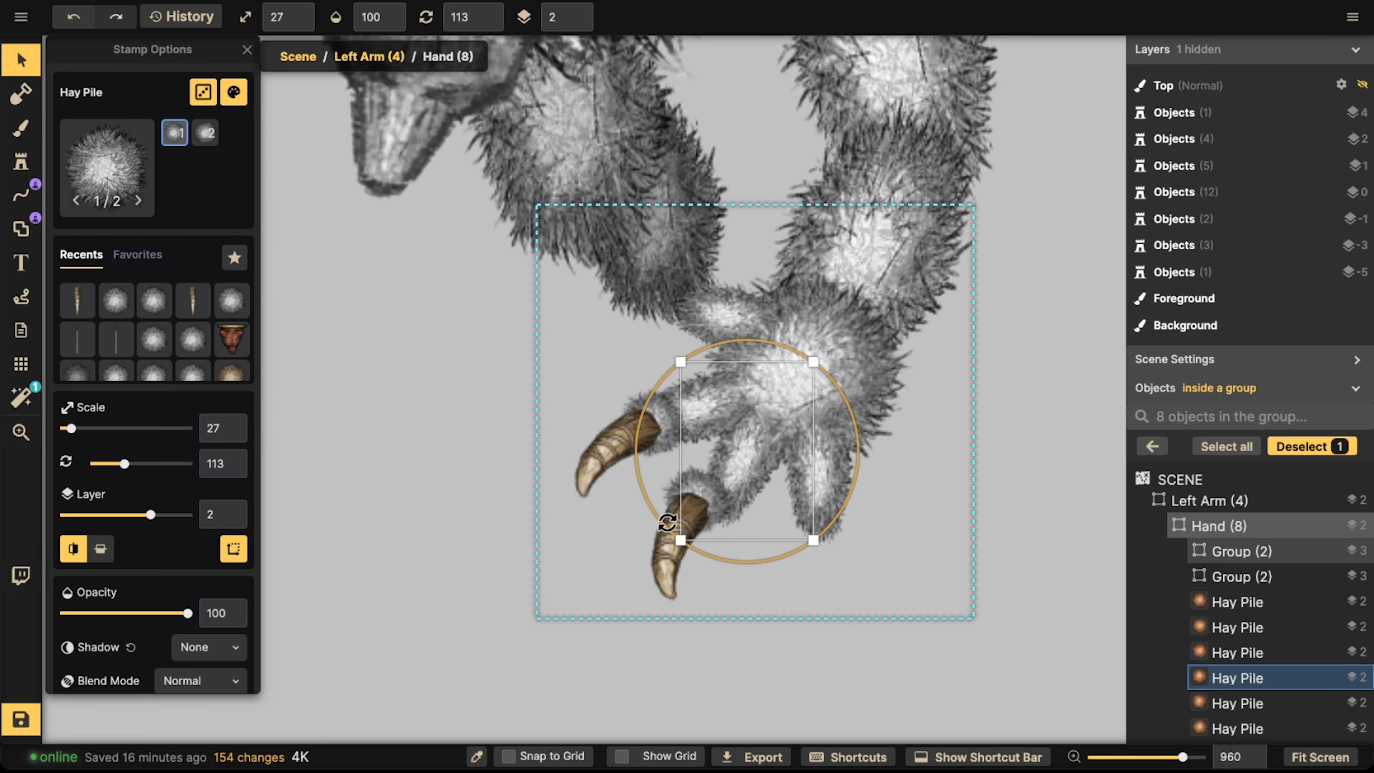
pyautogui.moveTo(660, 516); pyautogui.dragTo(682, 532)
pyautogui.press('super+c')
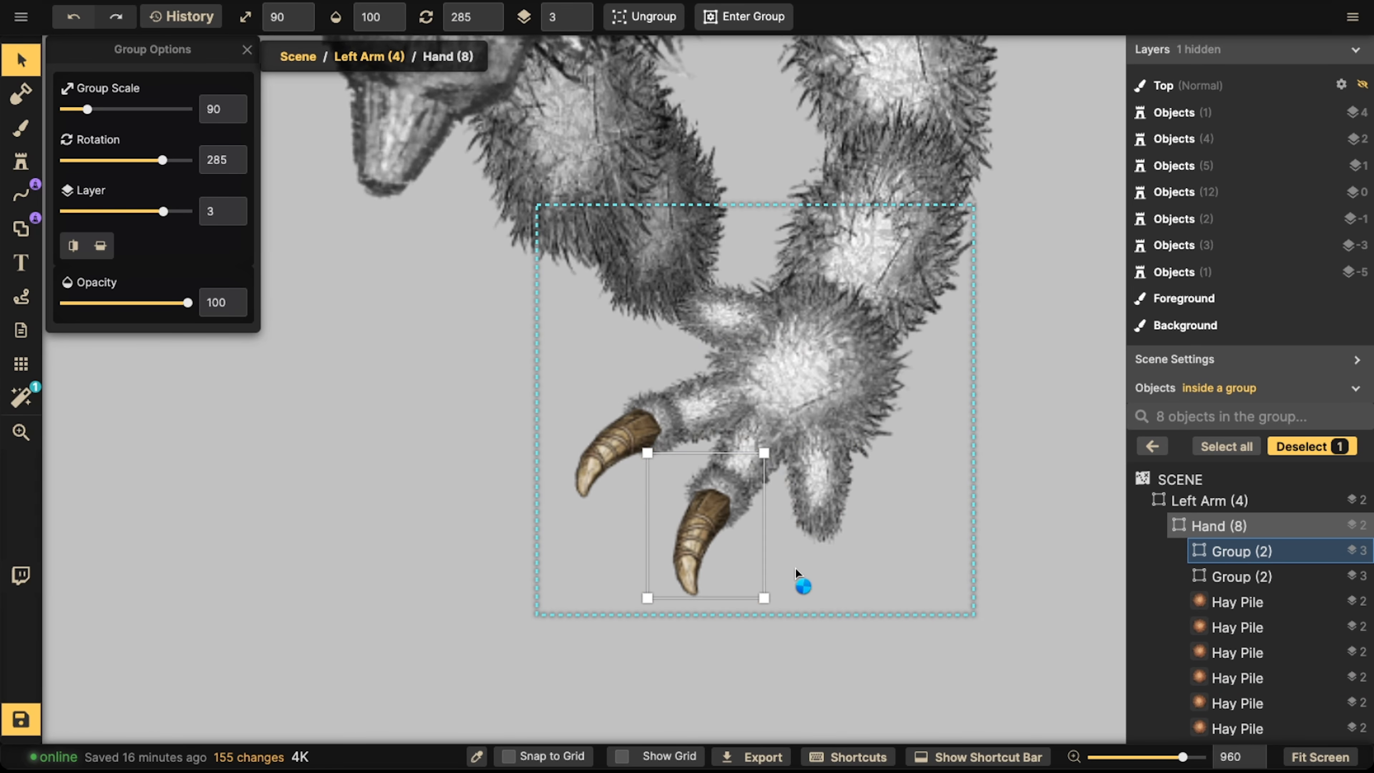
pyautogui.press('super+v')
pyautogui.click(73, 245)
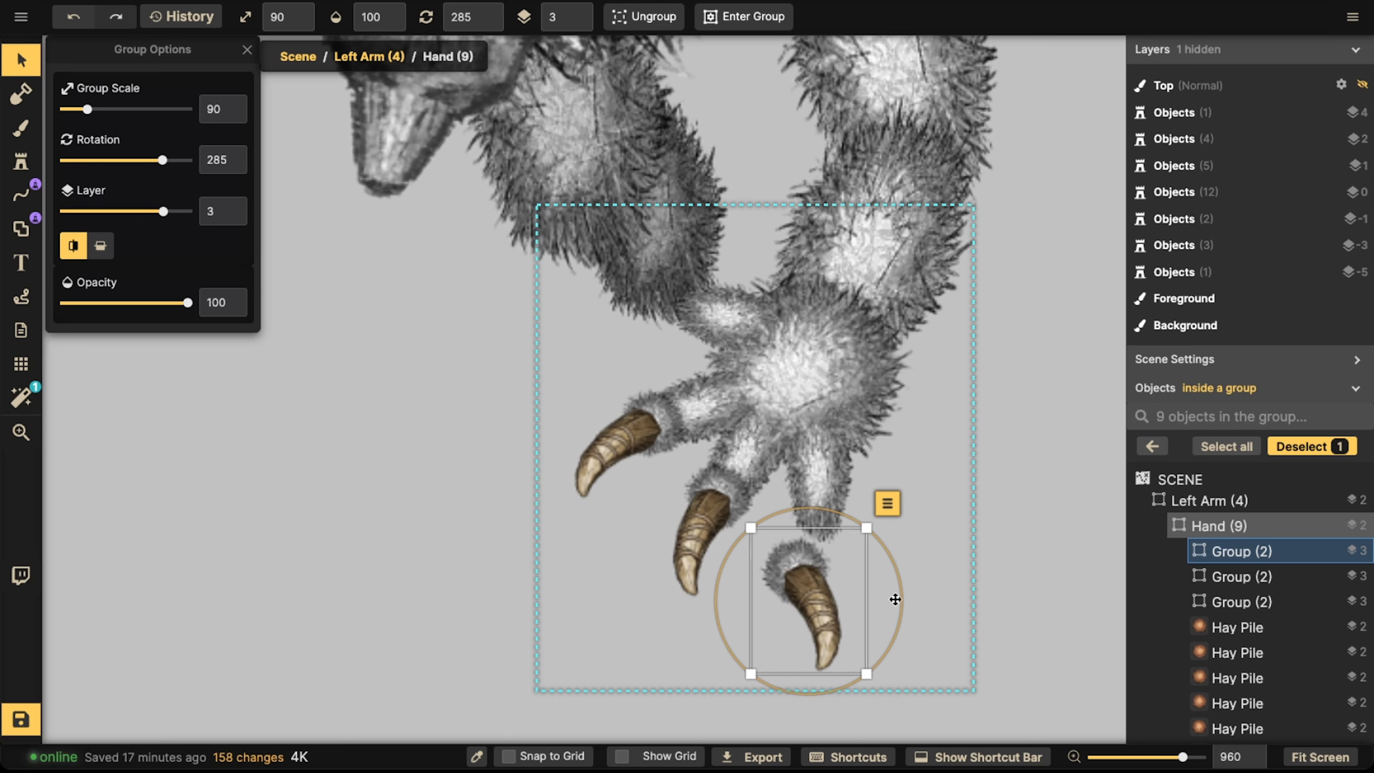
pyautogui.moveTo(896, 602); pyautogui.dragTo(850, 565)
# - Paste a copy of the claw group onto the thumb tip without horizontal mirroring, on layer 1 with rotation 75
pyautogui.press('super+c')
pyautogui.press('super+v')
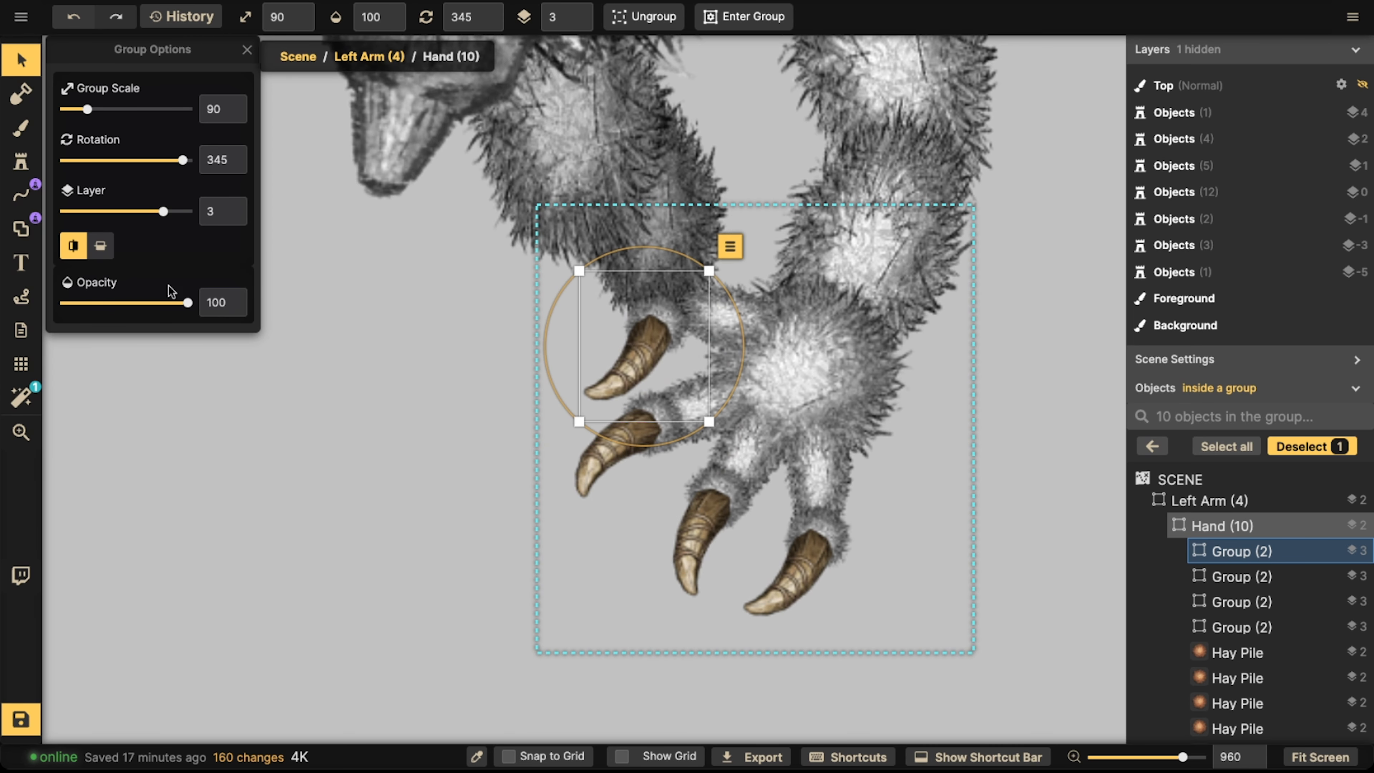
pyautogui.click(73, 245)
pyautogui.press('r')
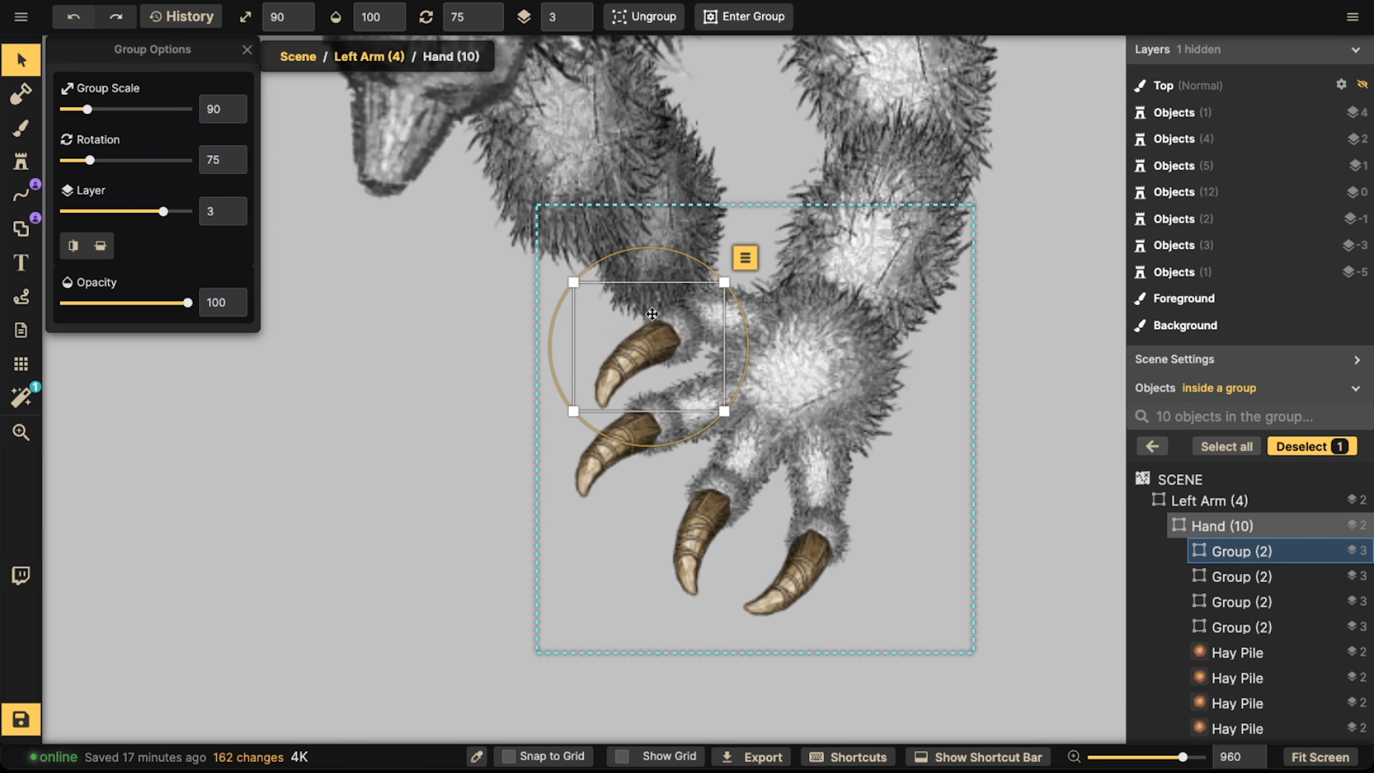
pyautogui.moveTo(647, 313); pyautogui.dragTo(650, 282)
pyautogui.moveTo(575, 244); pyautogui.dragTo(558, 173)
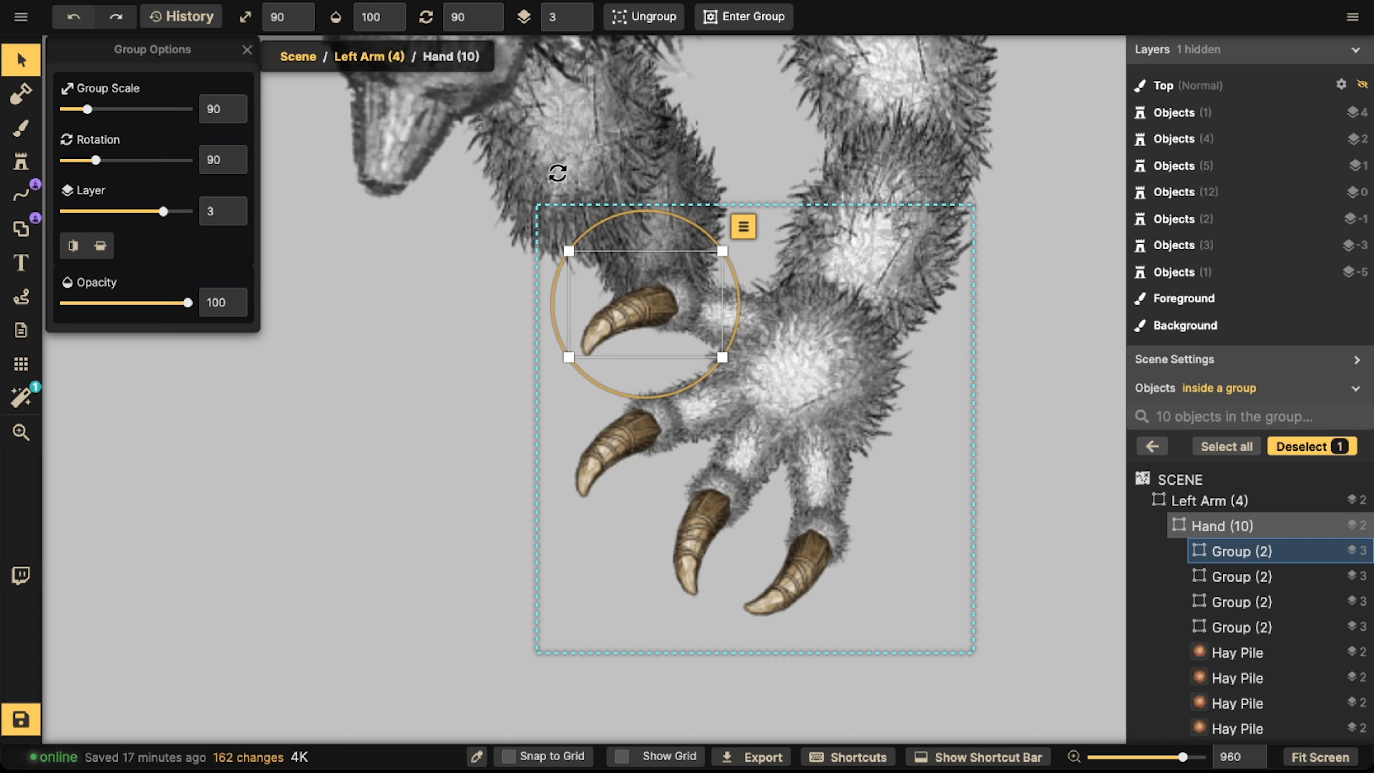
pyautogui.click(578, 21)
pyautogui.click(579, 20)
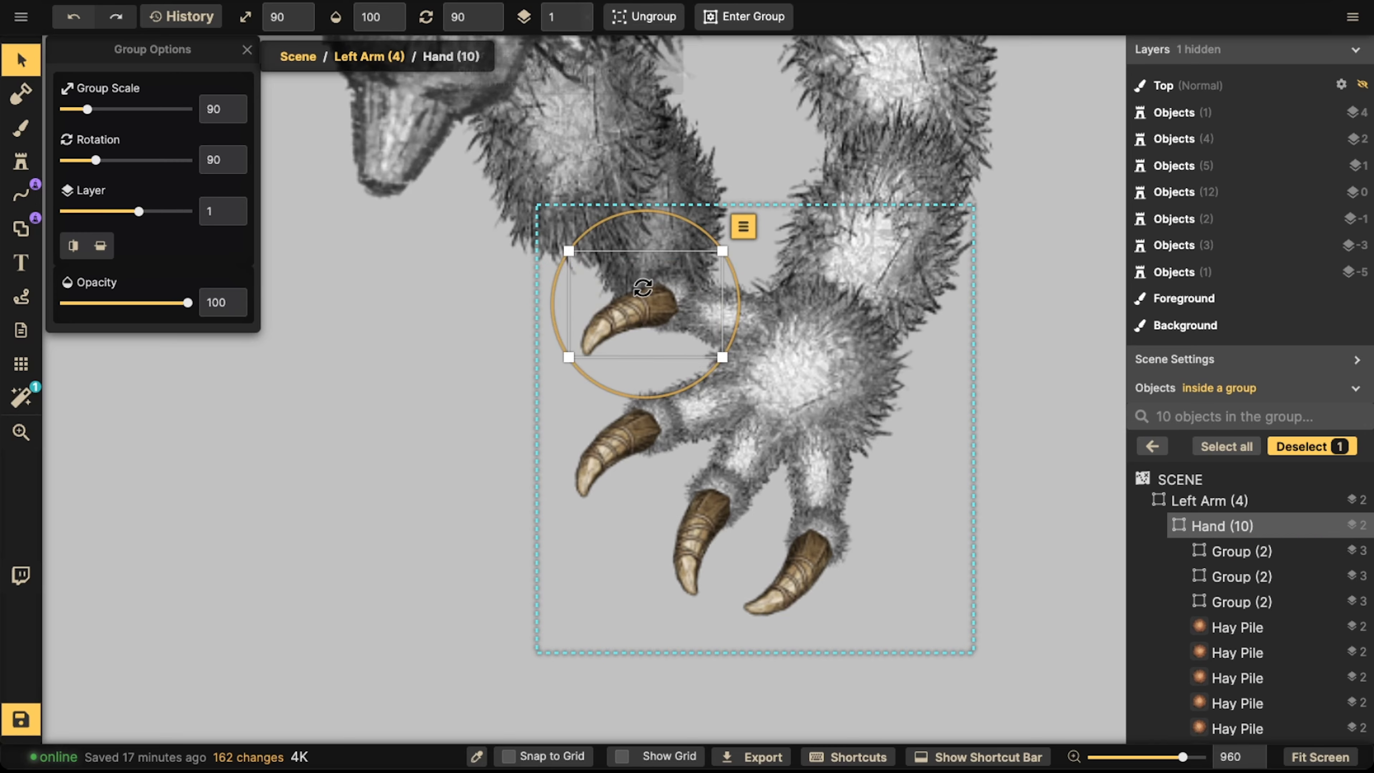
pyautogui.moveTo(663, 315); pyautogui.dragTo(667, 327)
pyautogui.scroll(-1, 664, 320)
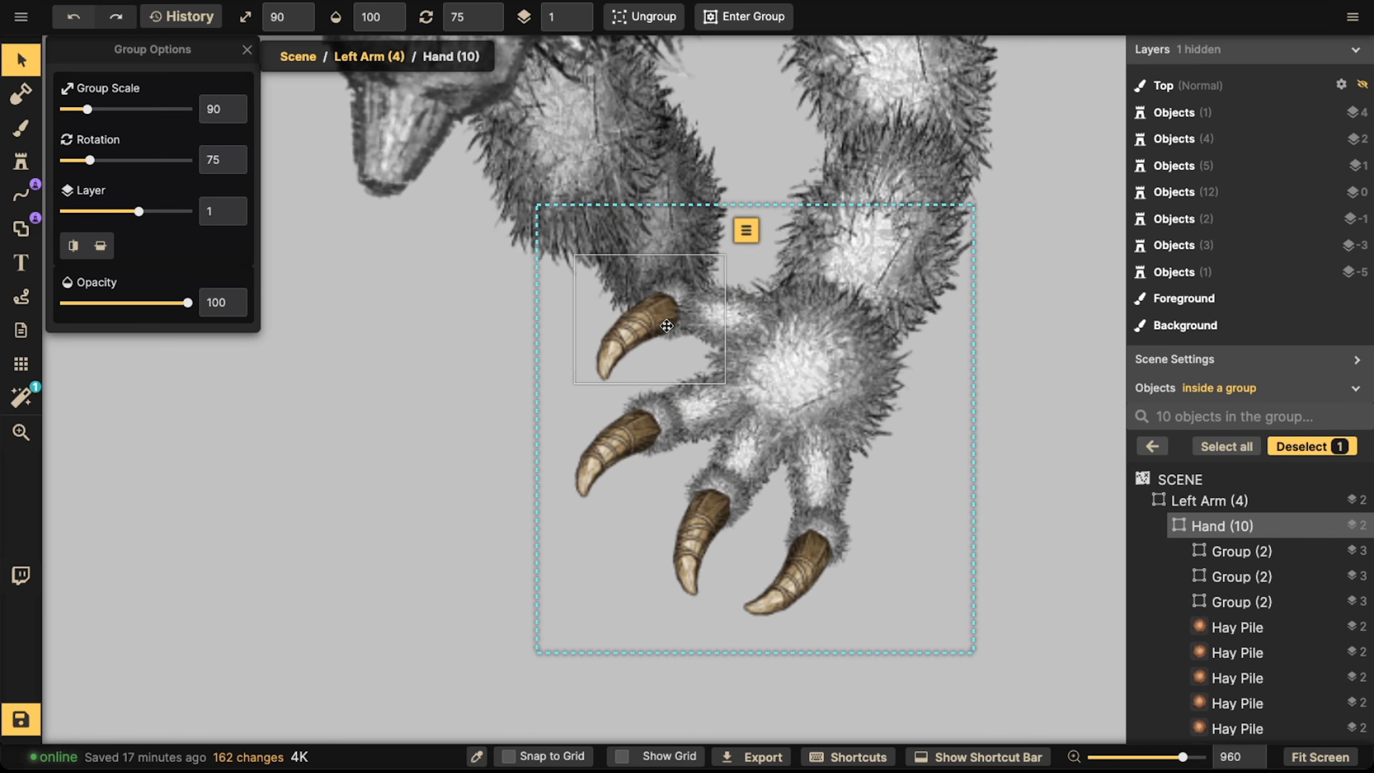
# - Mirror the middle finger's claw group horizontally and rotate it so its tip curves toward the index finger's side
pyautogui.click(719, 513)
pyautogui.scroll(1, 711, 513)
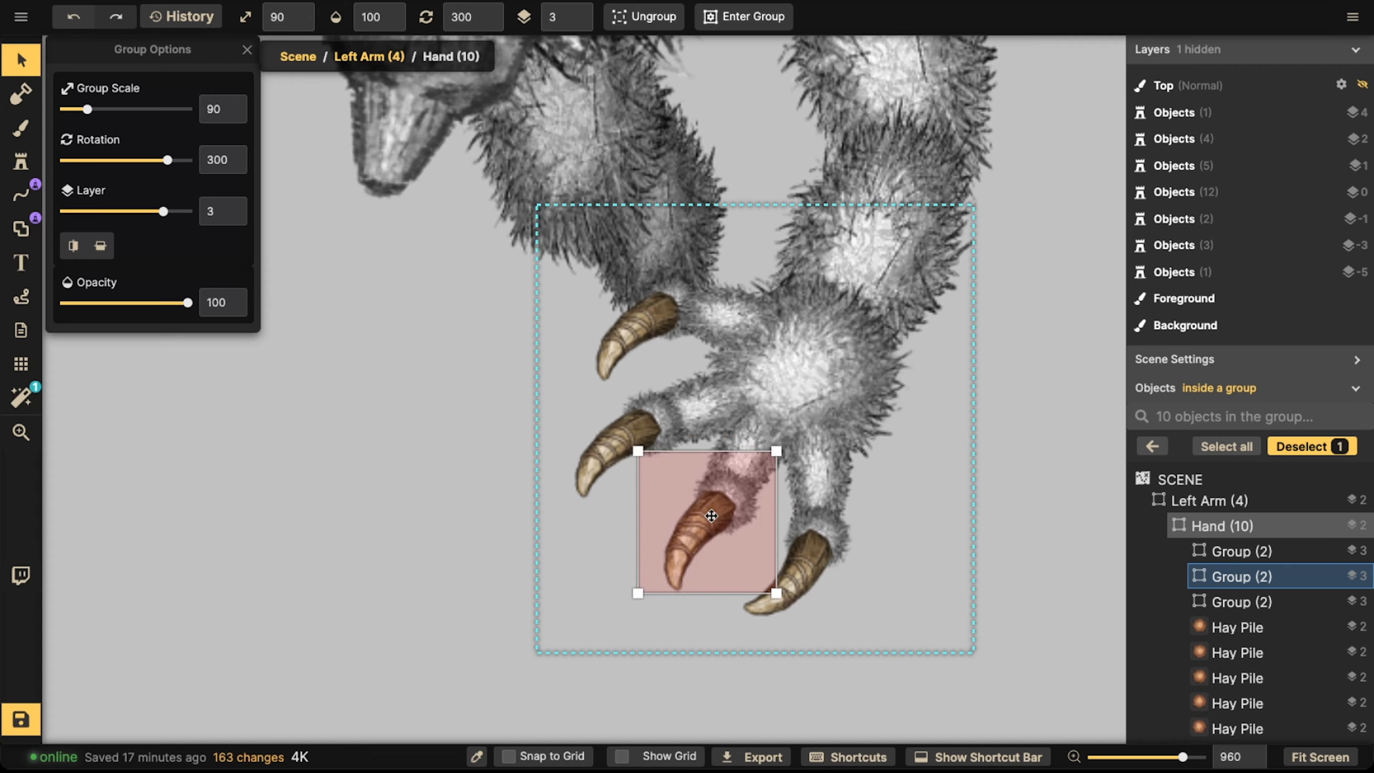
pyautogui.click(73, 245)
pyautogui.scroll(6, 690, 513)
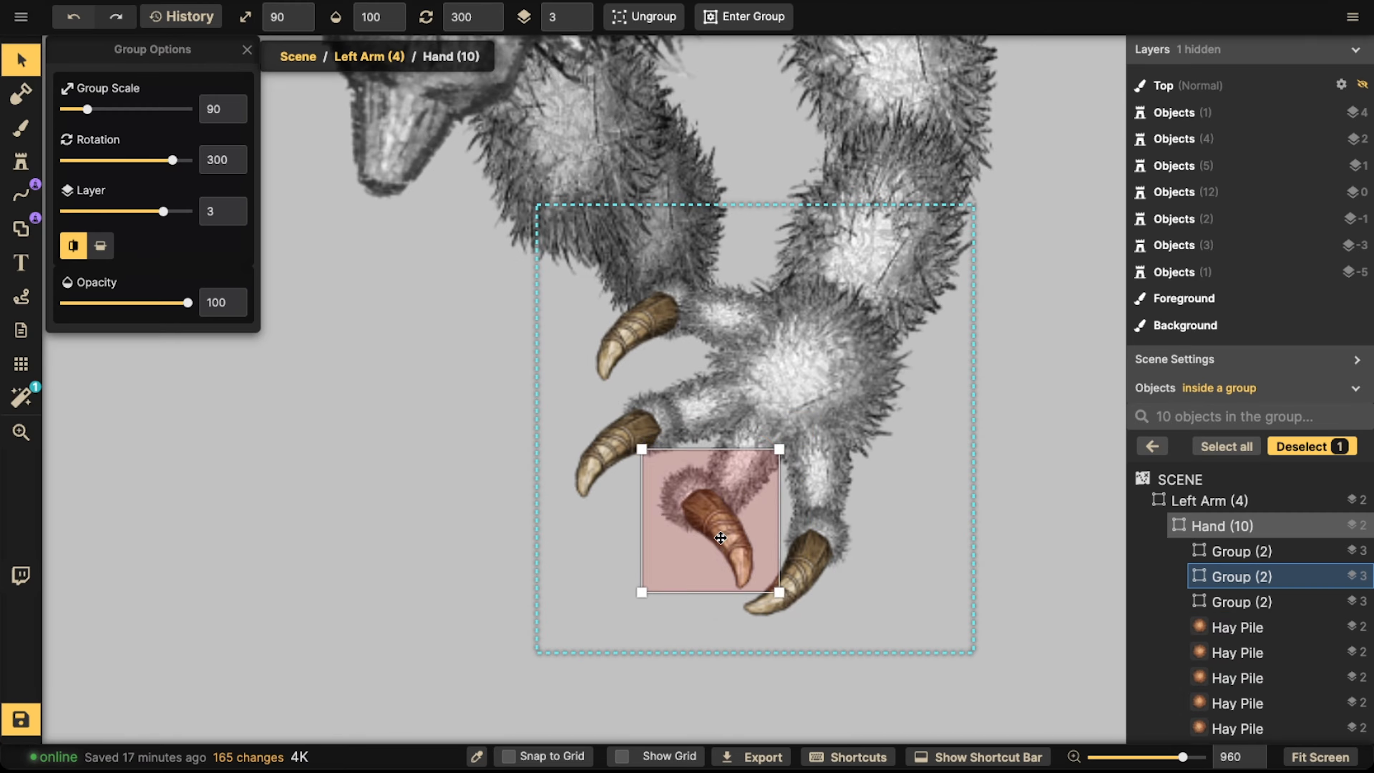
# - Rotate the index finger's claw to 285, the outer finger's claw to 0 and the middle finger's claw to 45
pyautogui.click(622, 455)
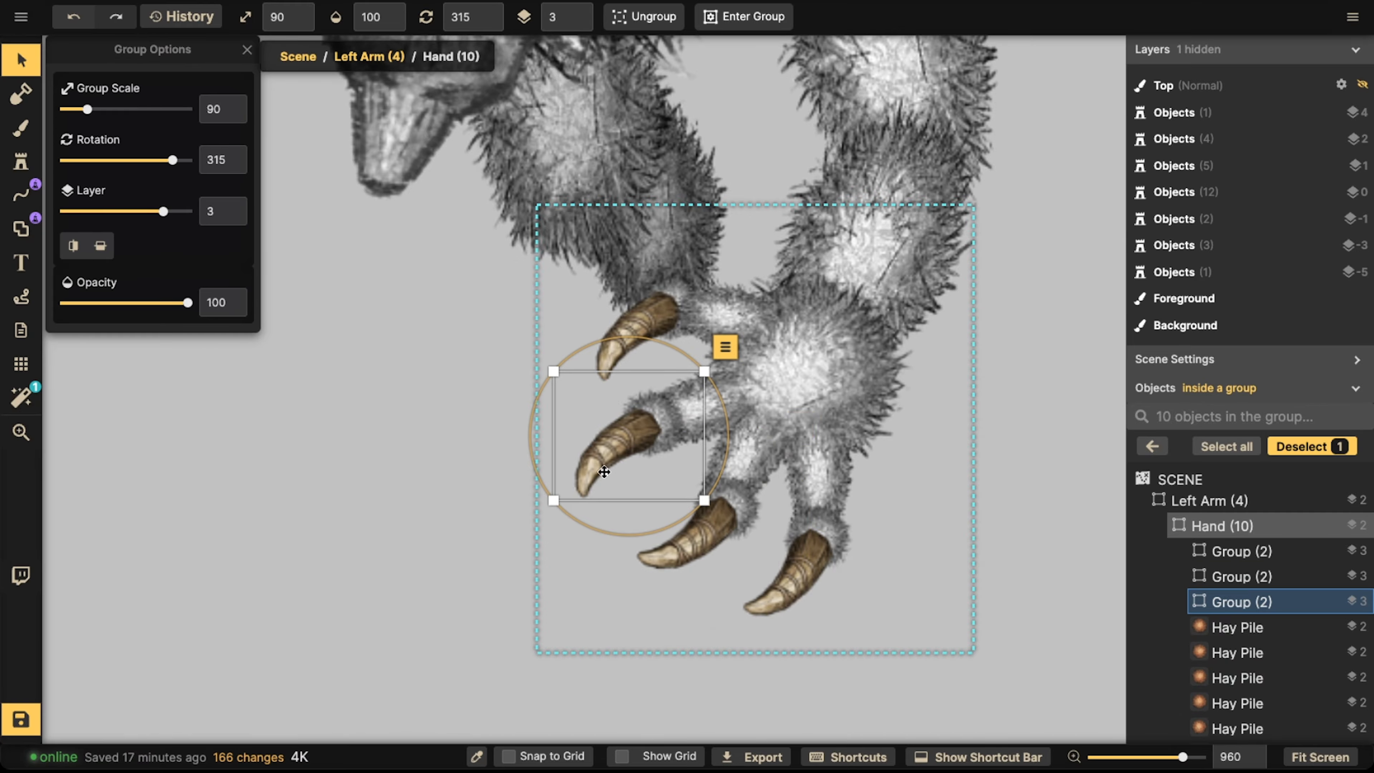
pyautogui.scroll(-3, 650, 475)
pyautogui.click(817, 574)
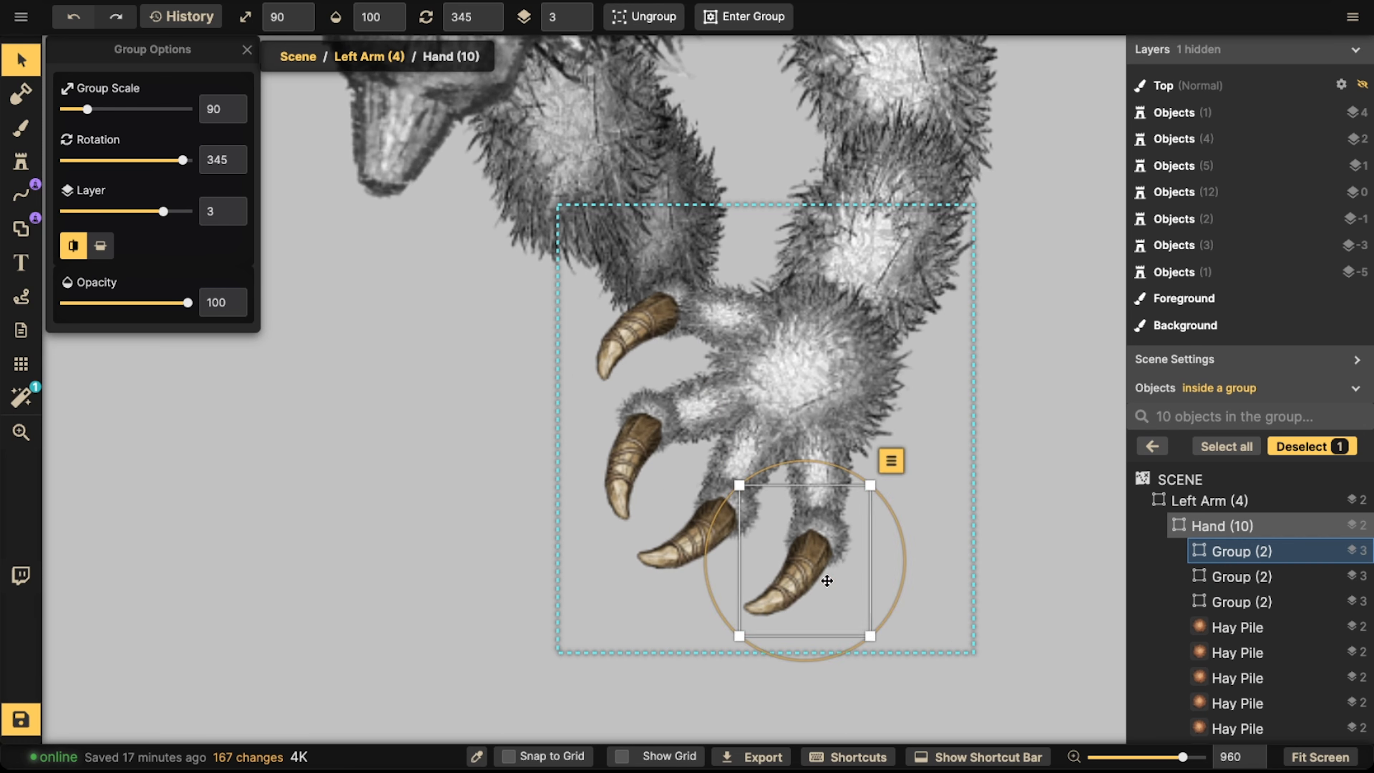
pyautogui.scroll(2, 816, 573)
pyautogui.click(663, 527)
pyautogui.scroll(1, 664, 526)
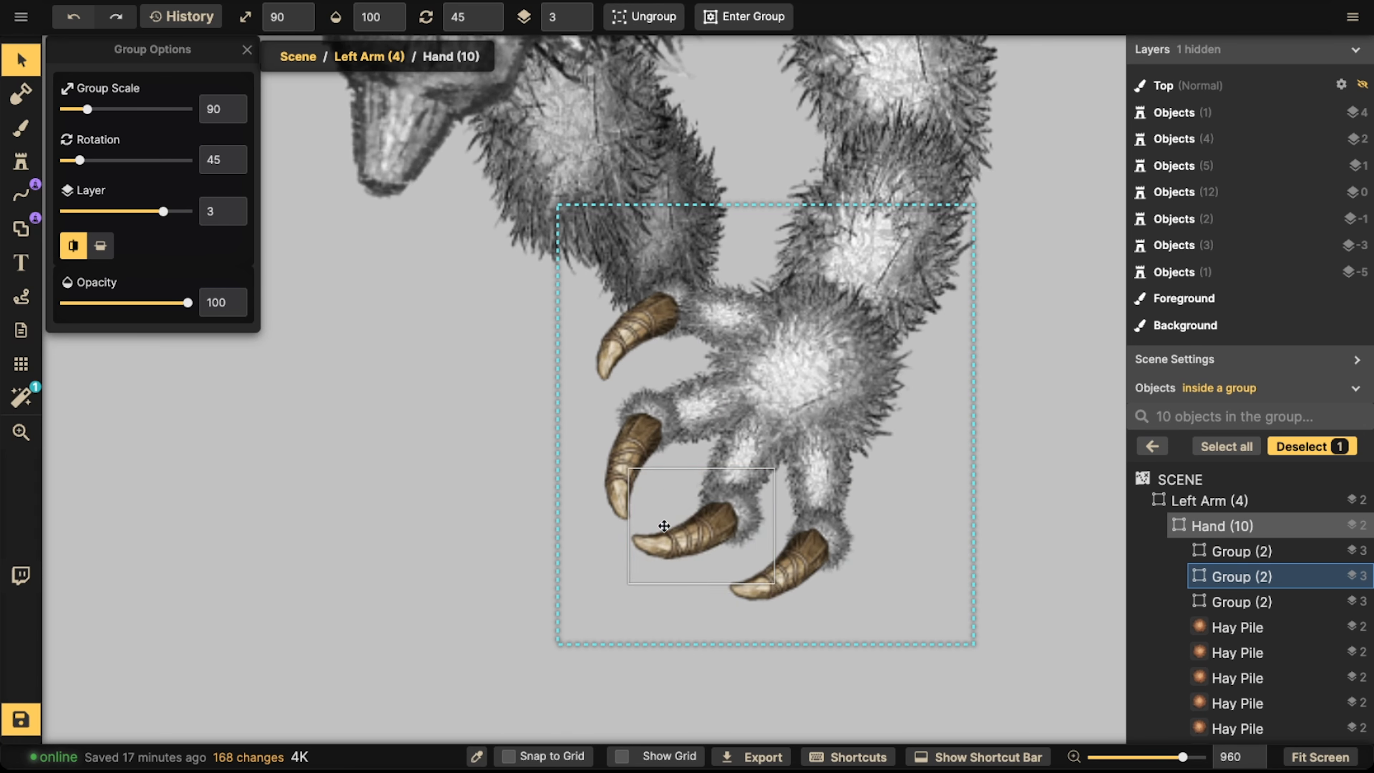
# - Rotate the thumb's claw group to 60, reseat it on the thumb tip and deselect it
pyautogui.click(670, 331)
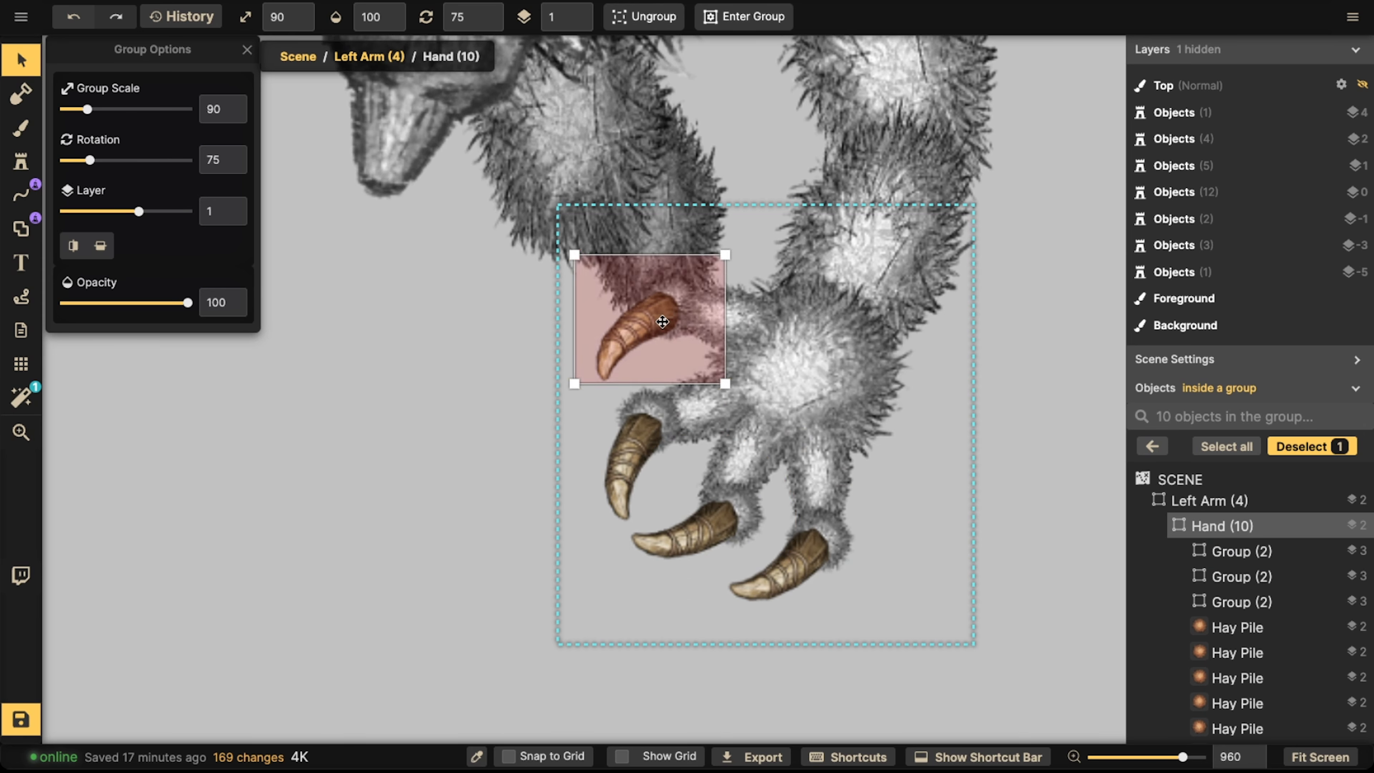
pyautogui.moveTo(671, 330); pyautogui.dragTo(676, 336)
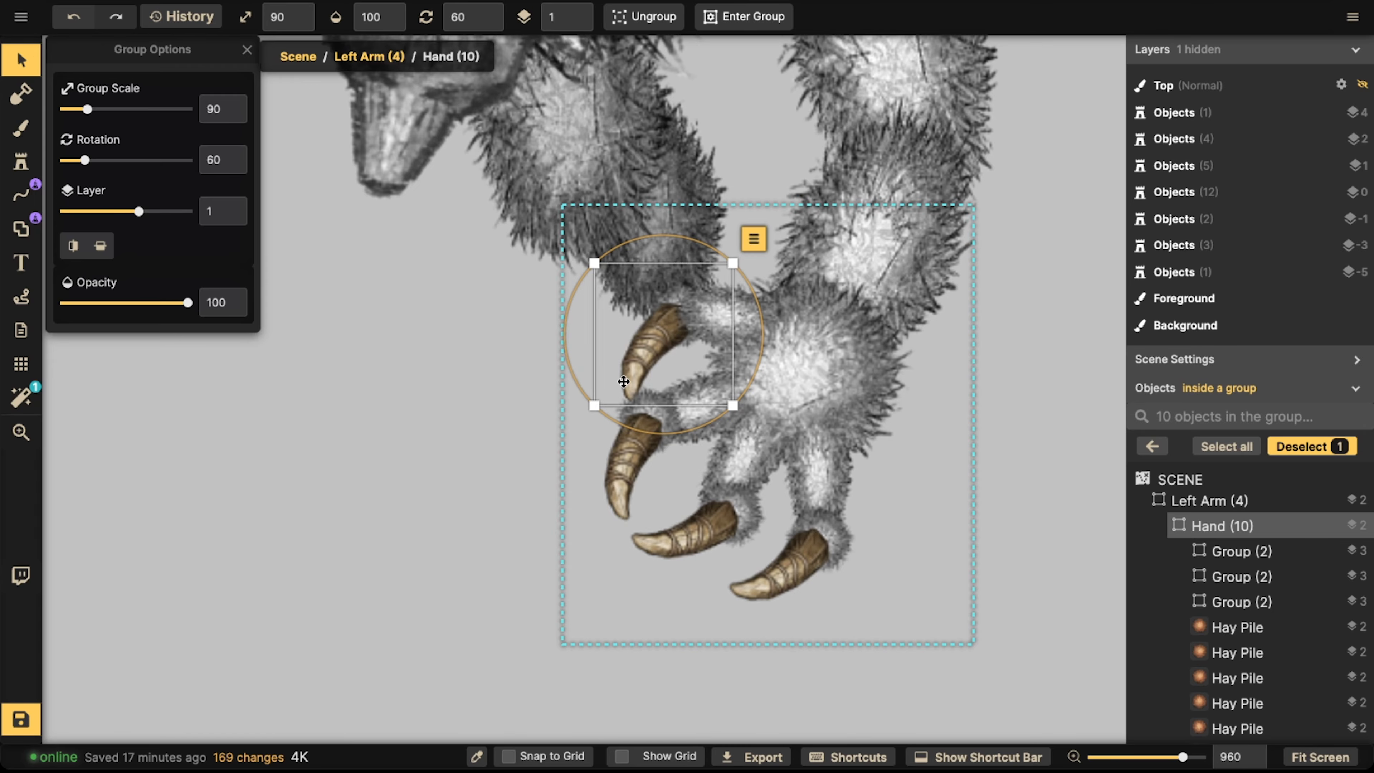
pyautogui.press('Escape')
pyautogui.scroll(-6, 604, 430)
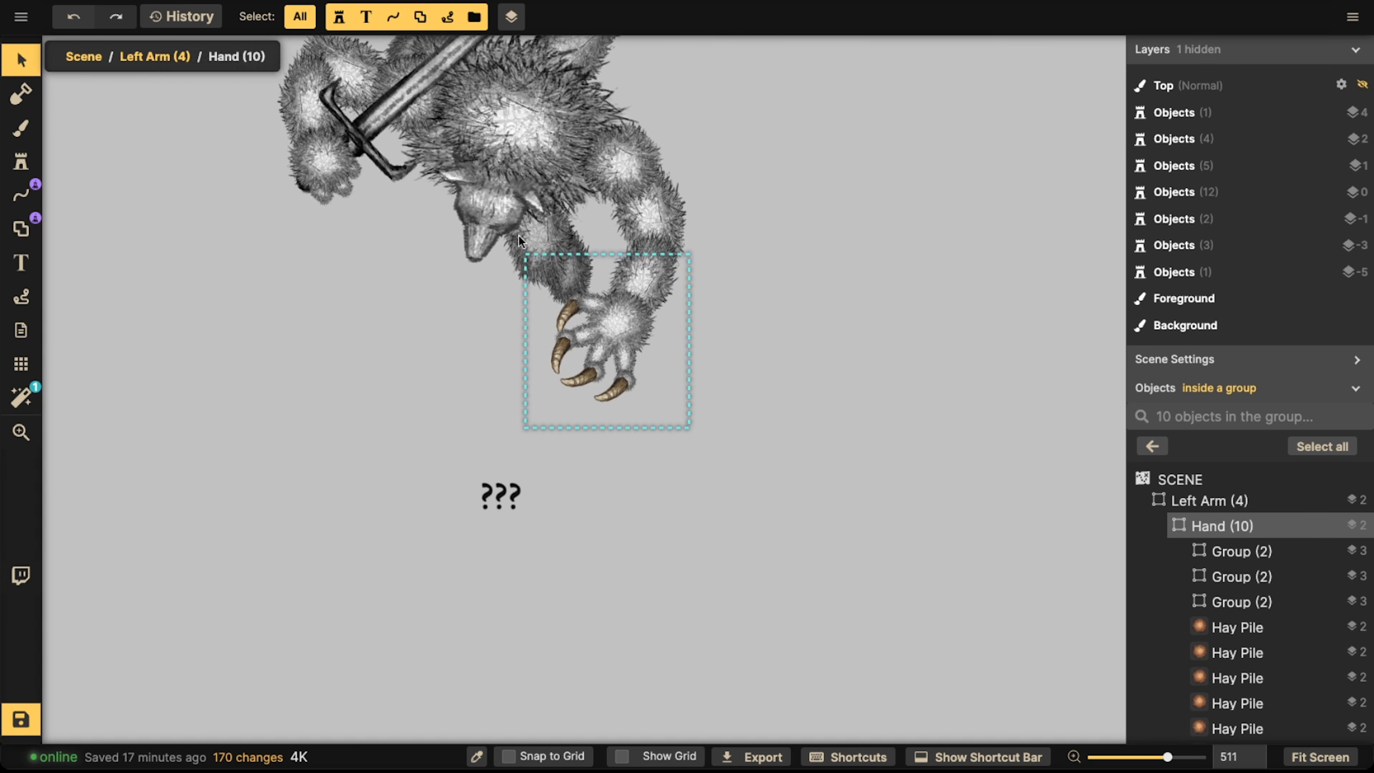
# - Rotate the middle finger's Hay Pile stamp to 116.5 and refit its claw group to the fingertip
pyautogui.moveTo(520, 196); pyautogui.dragTo(645, 423)
pyautogui.moveTo(733, 589); pyautogui.dragTo(721, 482)
pyautogui.scroll(3, 721, 483)
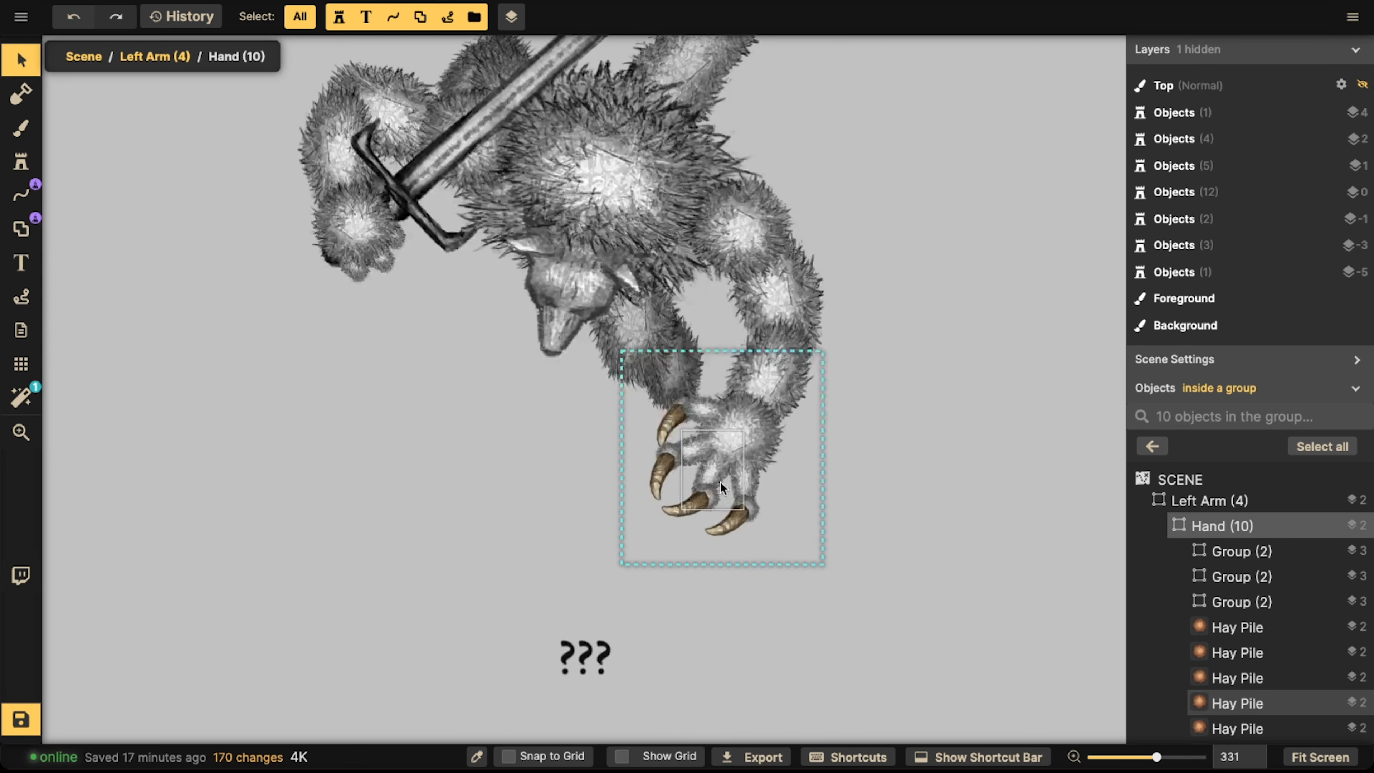
pyautogui.scroll(5, 721, 485)
pyautogui.click(705, 525)
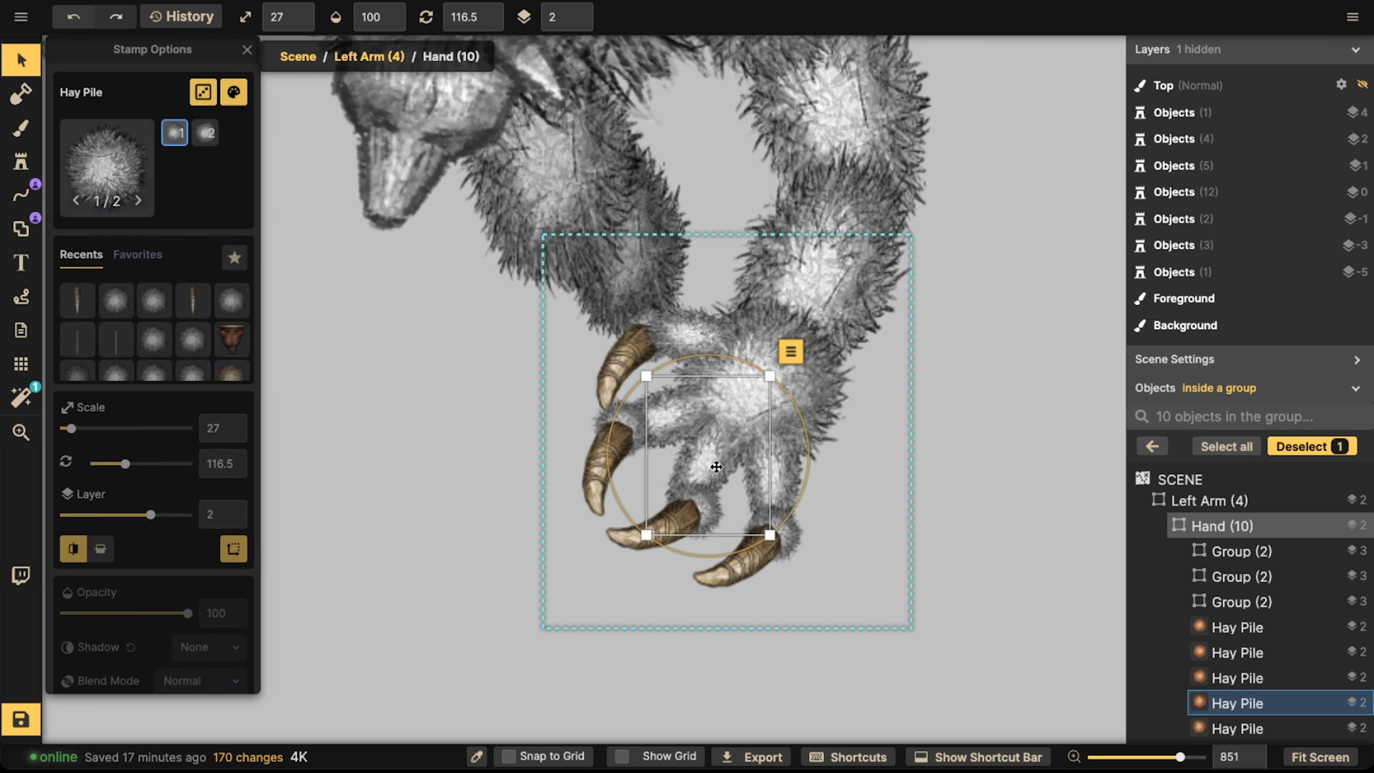
pyautogui.click(706, 526)
# - Rotate the outer finger's Hay Pile stamp to 103 and shift it and its claw inward toward the middle finger
pyautogui.click(780, 481)
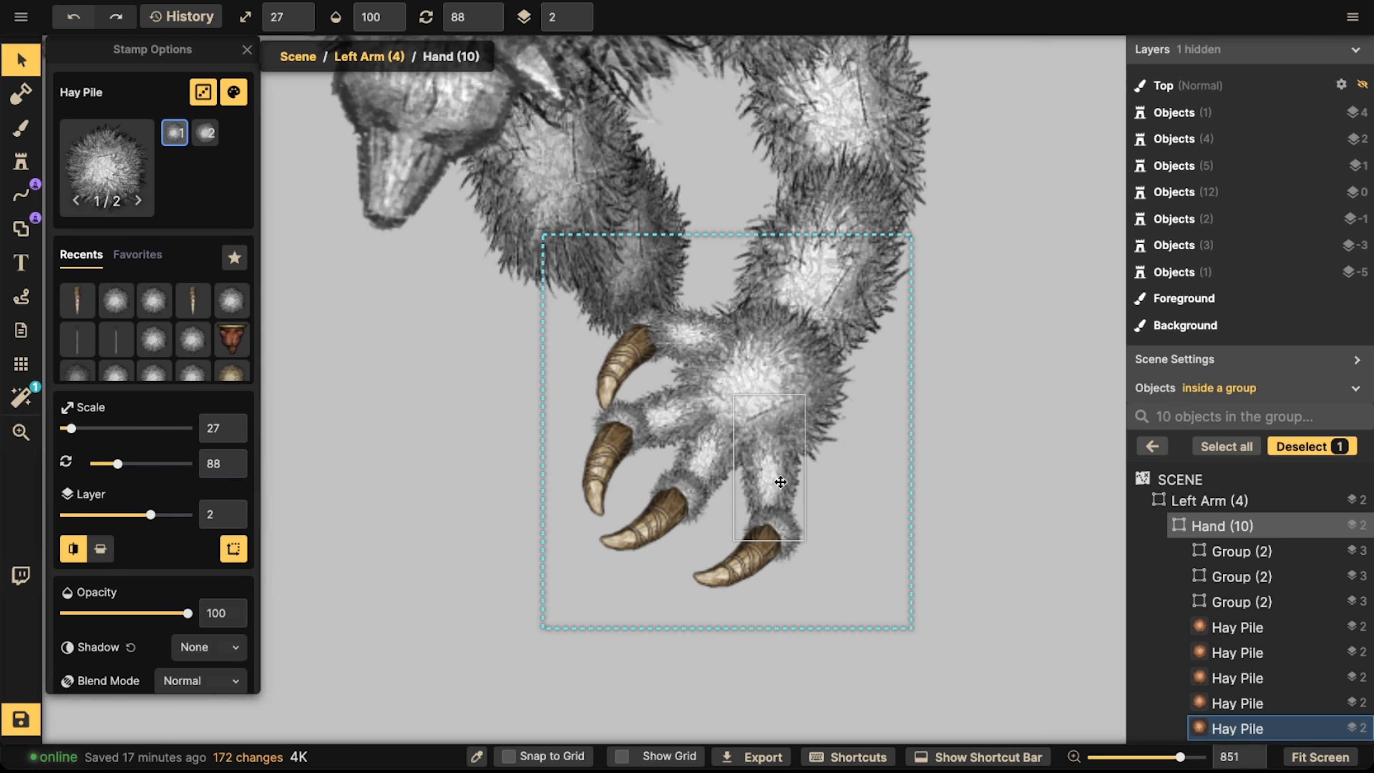
pyautogui.scroll(3, 770, 481)
pyautogui.moveTo(779, 482); pyautogui.dragTo(769, 469)
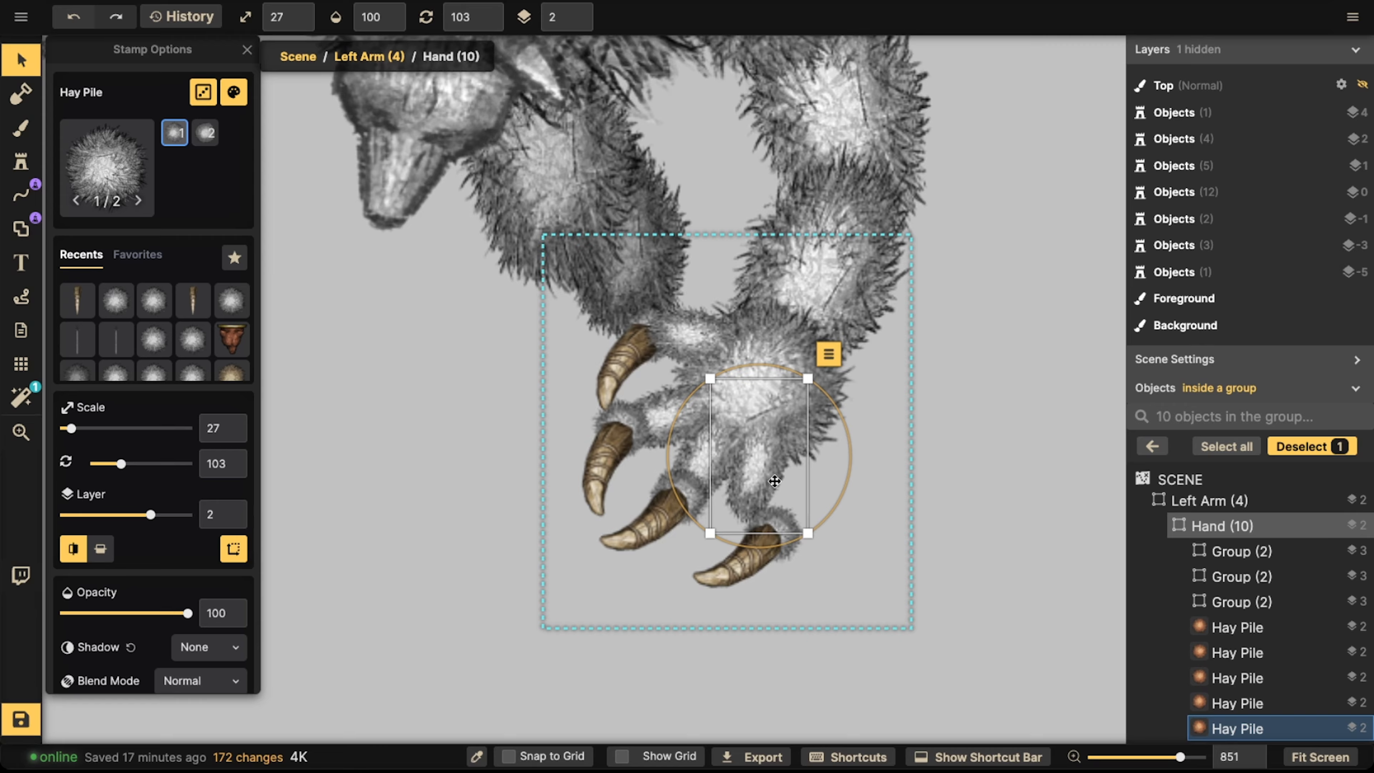
pyautogui.click(764, 539)
pyautogui.moveTo(799, 540); pyautogui.dragTo(761, 524)
pyautogui.scroll(-3, 725, 507)
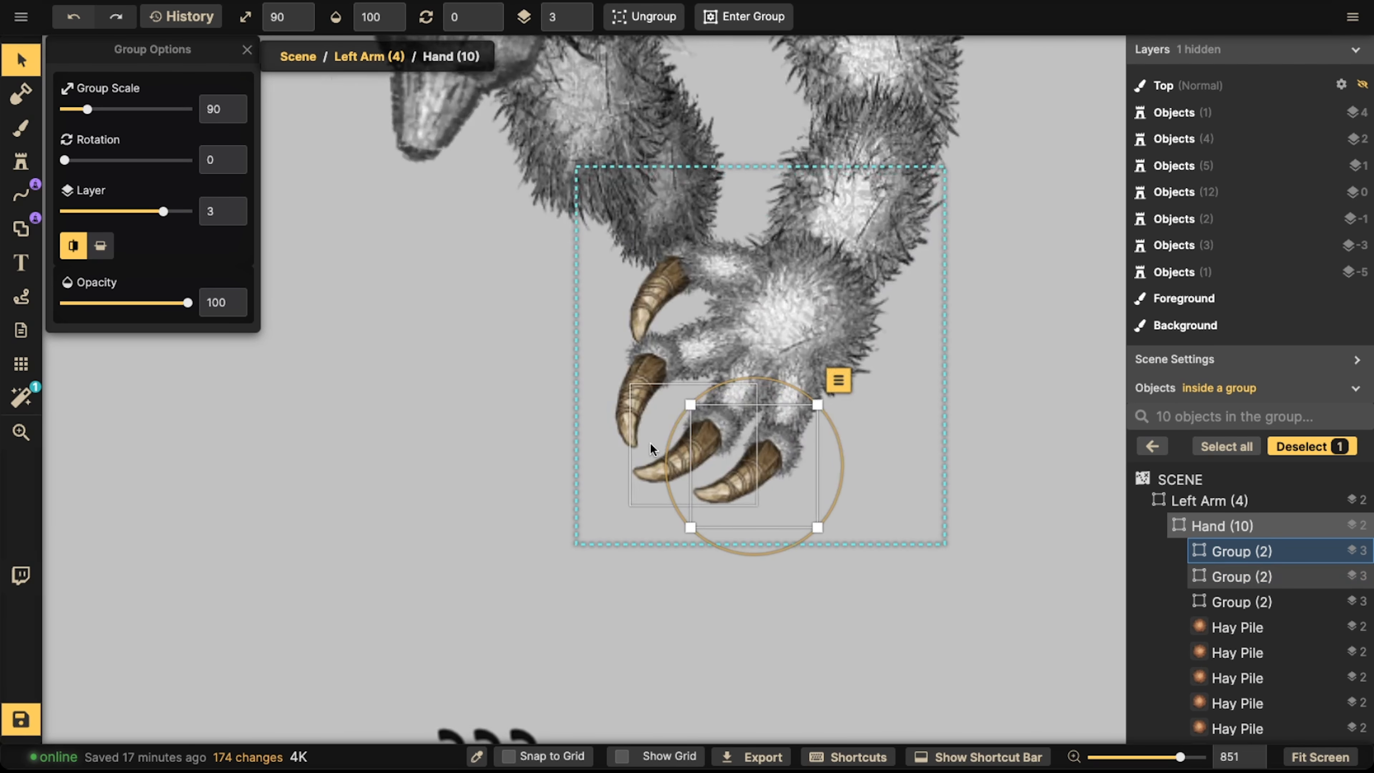
# - Try the middle and outer fingers' claw groups together on layers 2 and 1
pyautogui.keyDown('shift'); pyautogui.click(643, 404); pyautogui.keyUp('shift')
pyautogui.write('2')
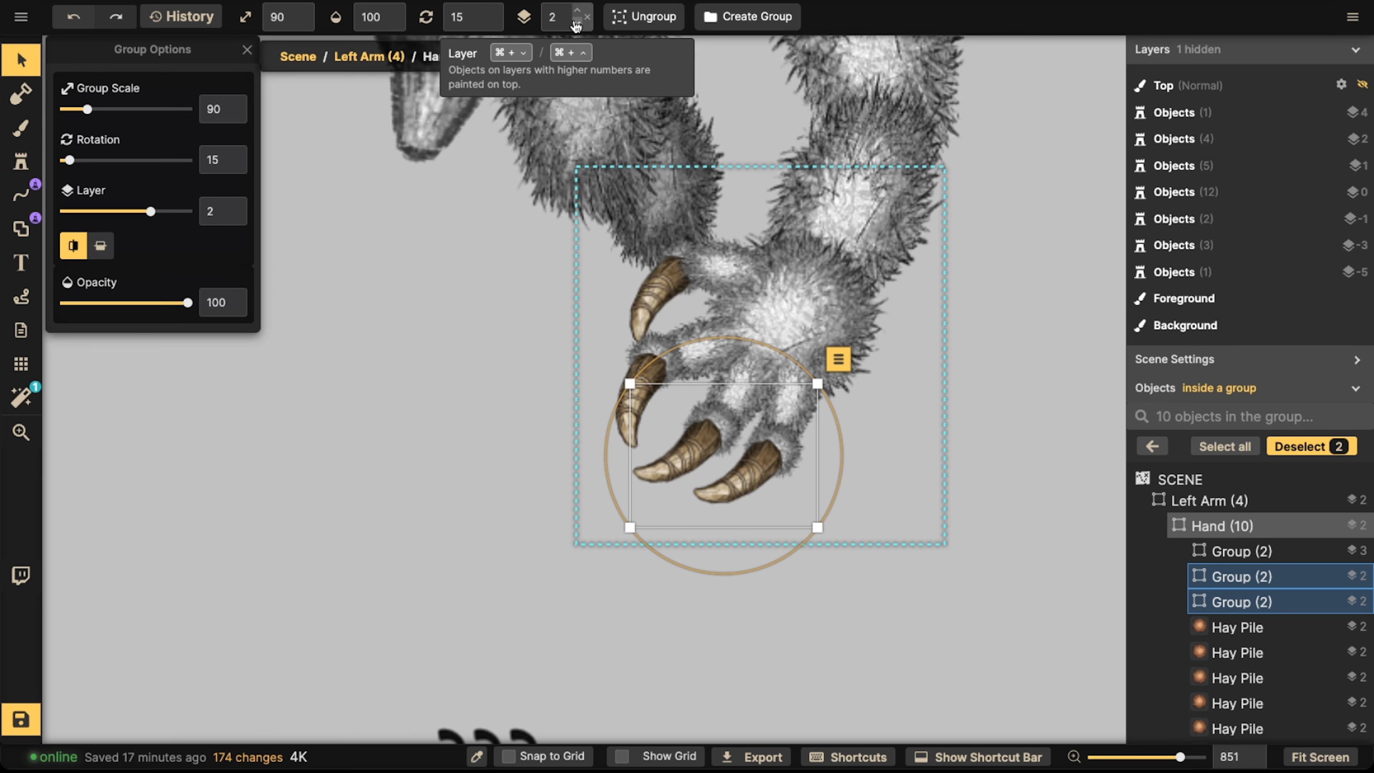
pyautogui.click(578, 25)
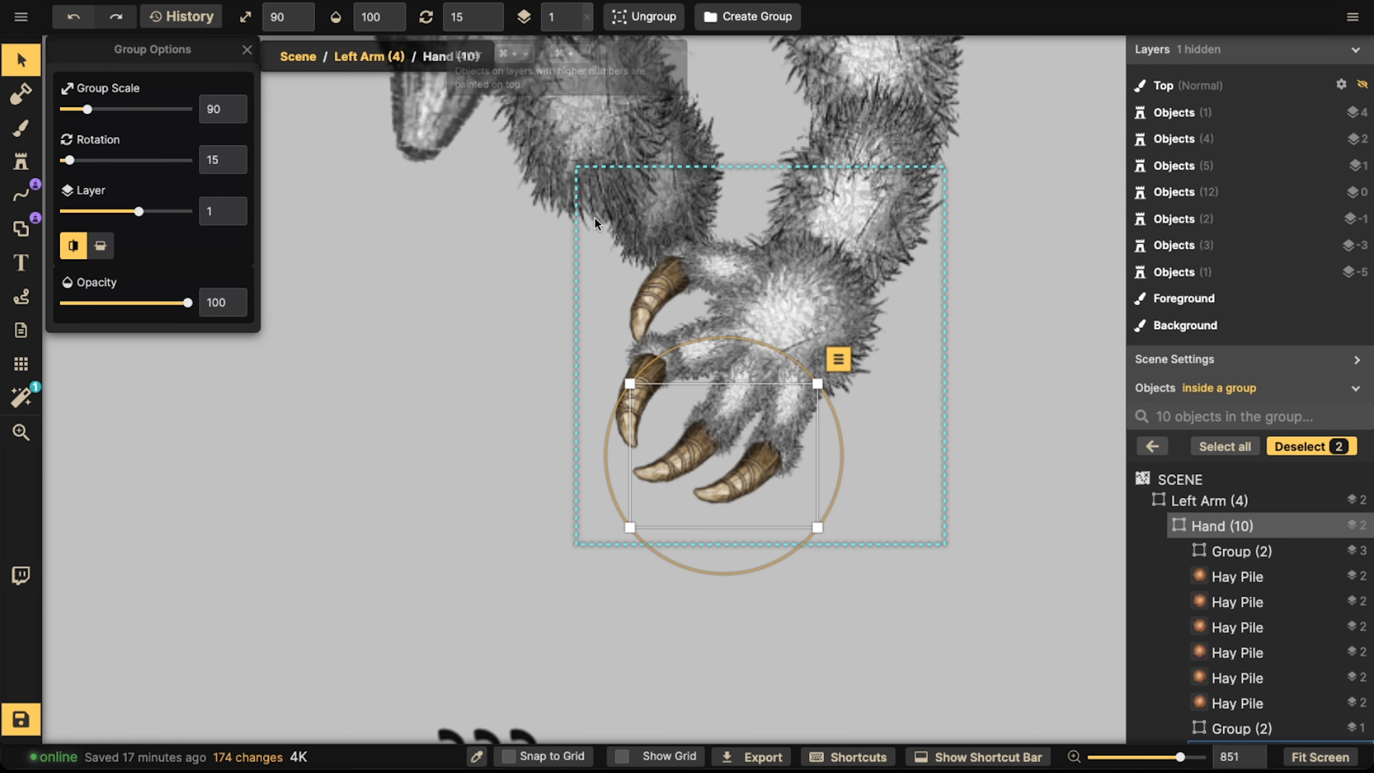
pyautogui.click(585, 13)
pyautogui.click(586, 13)
# - Nudge the outer, middle and index claw groups to seat them snugly against their fingertips
pyautogui.click(759, 325)
pyautogui.click(771, 467)
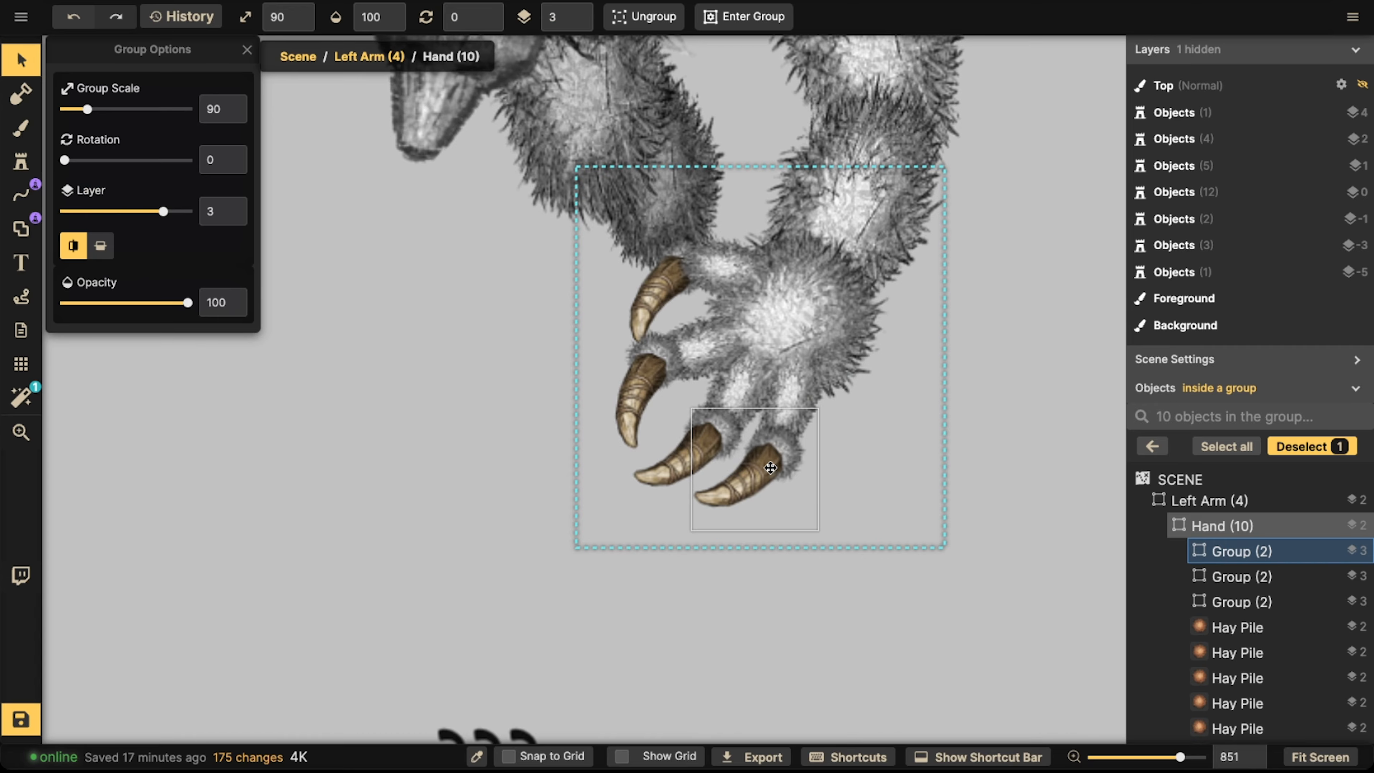
pyautogui.moveTo(770, 468); pyautogui.dragTo(702, 447)
pyautogui.moveTo(633, 408); pyautogui.dragTo(633, 407)
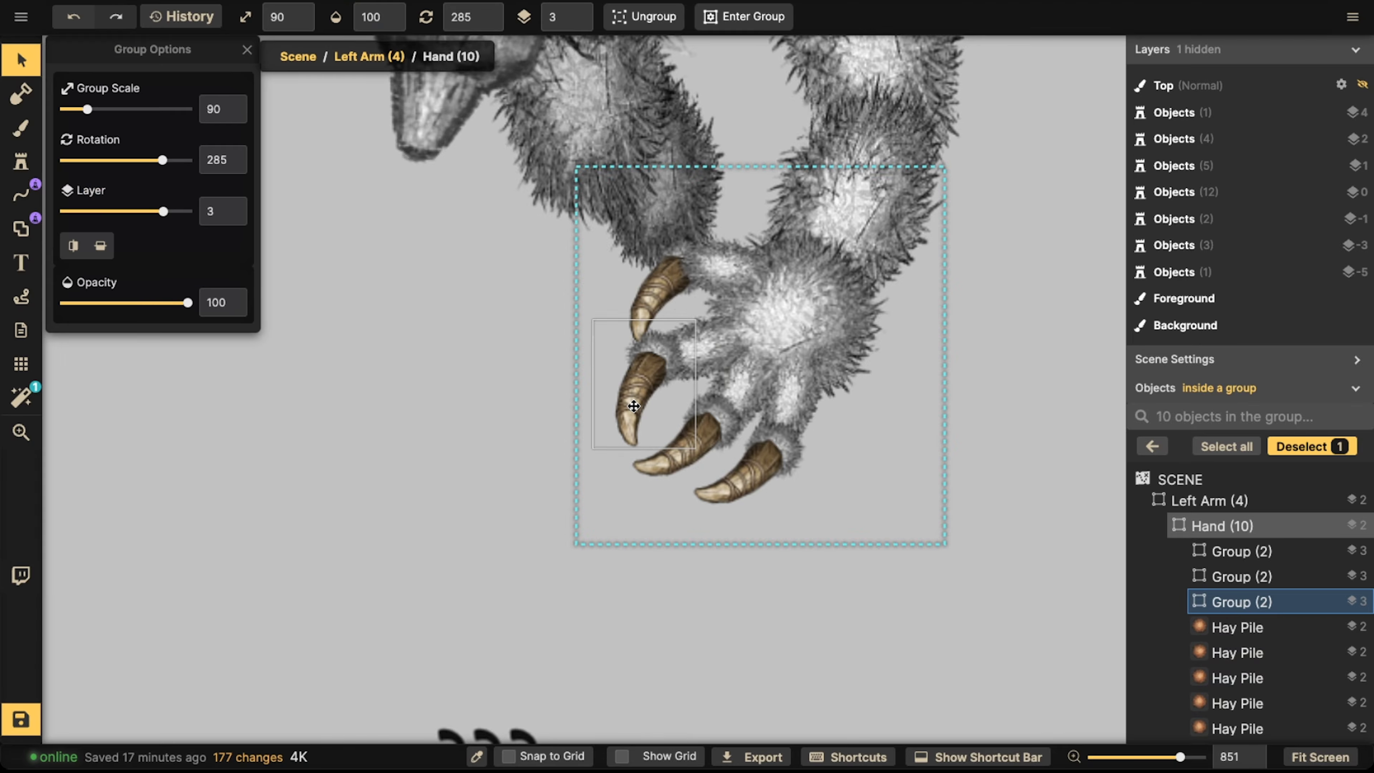
# - Deselect the claw and leave the nested Hand and Left Arm groups to return to the whole scene
pyautogui.scroll(5, 667, 297)
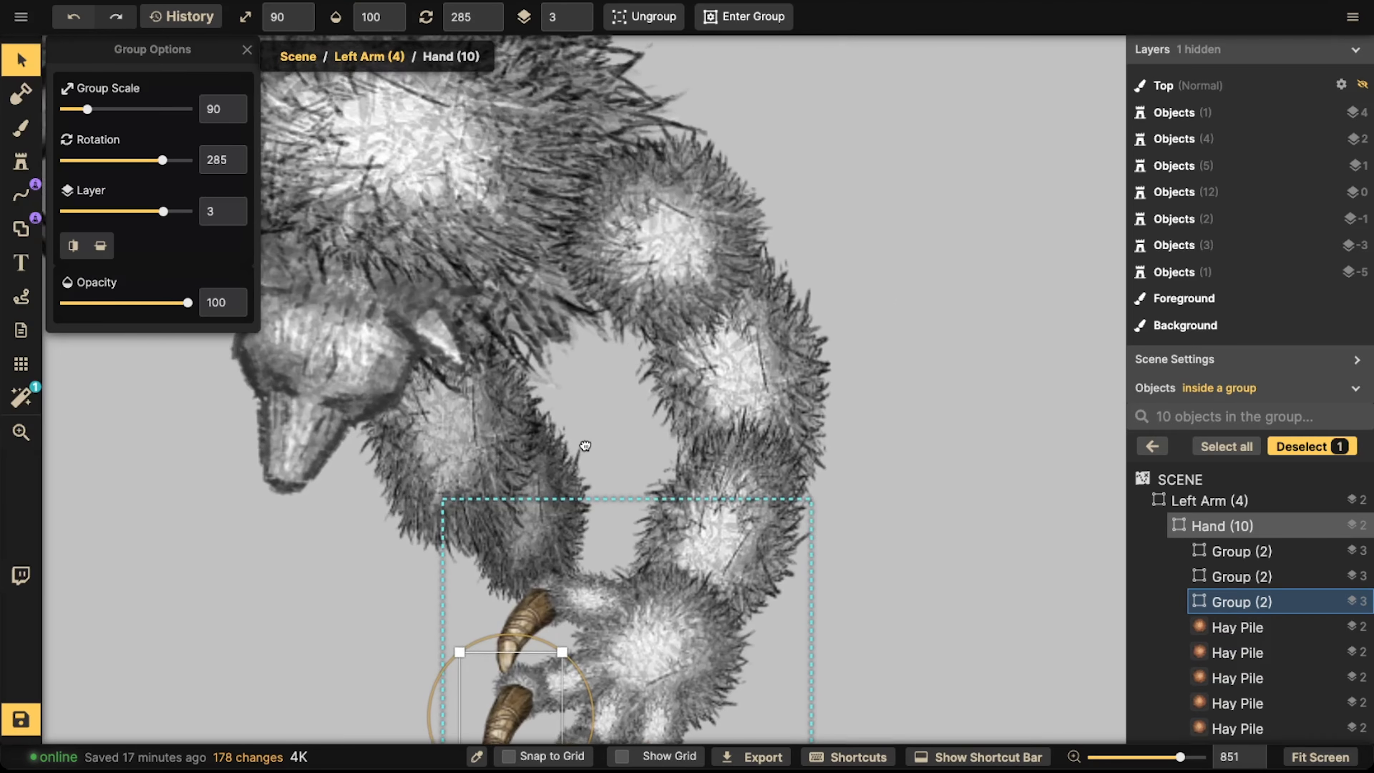
pyautogui.click(8, 65)
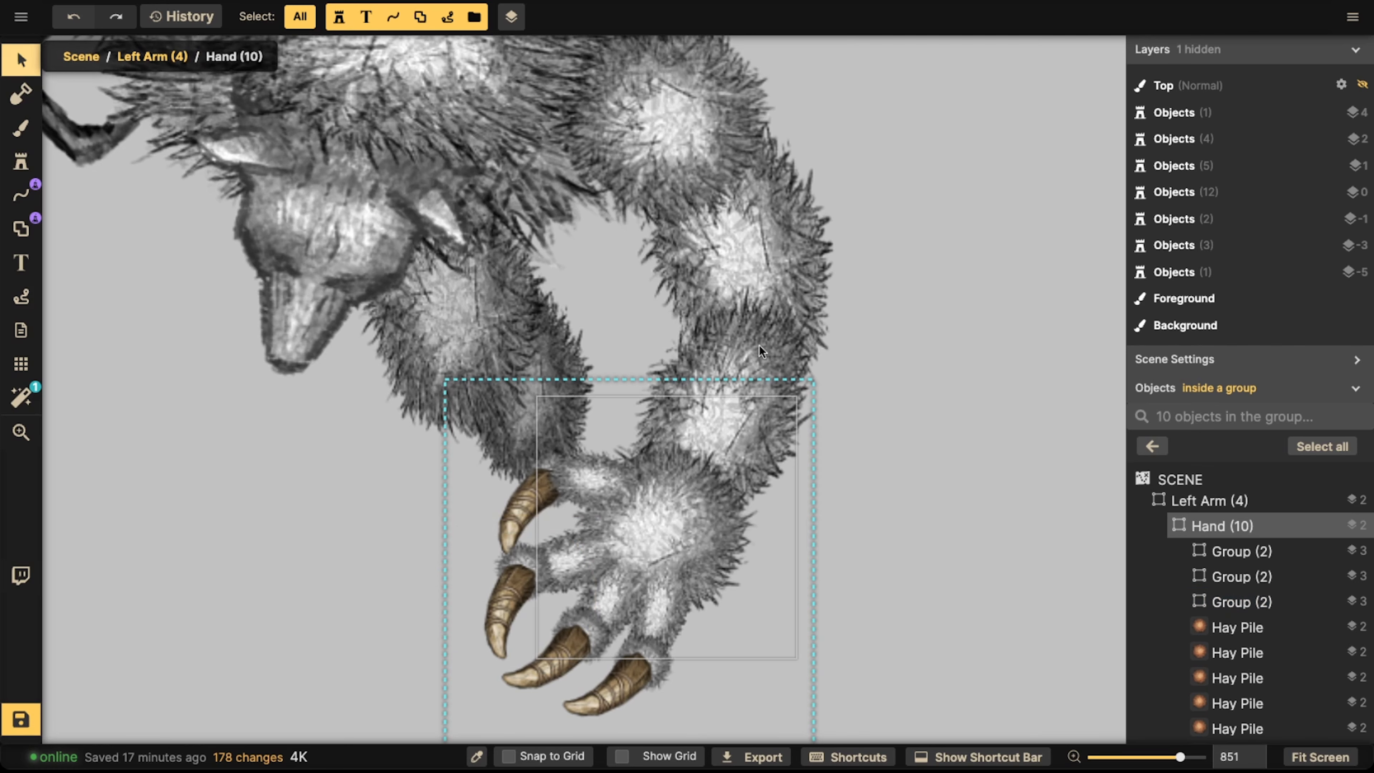
pyautogui.click(1152, 446)
pyautogui.click(1152, 446)
pyautogui.scroll(-5, 649, 318)
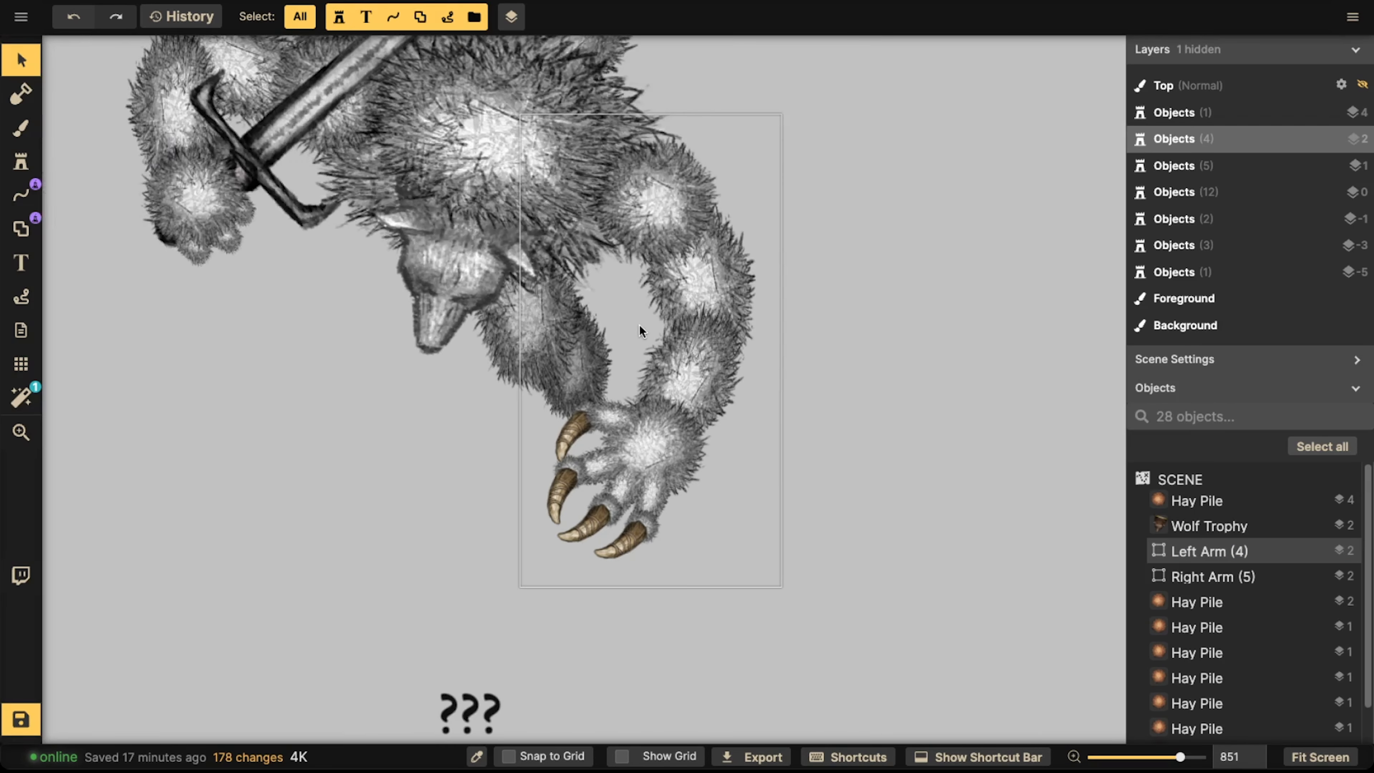
pyautogui.scroll(-5, 649, 338)
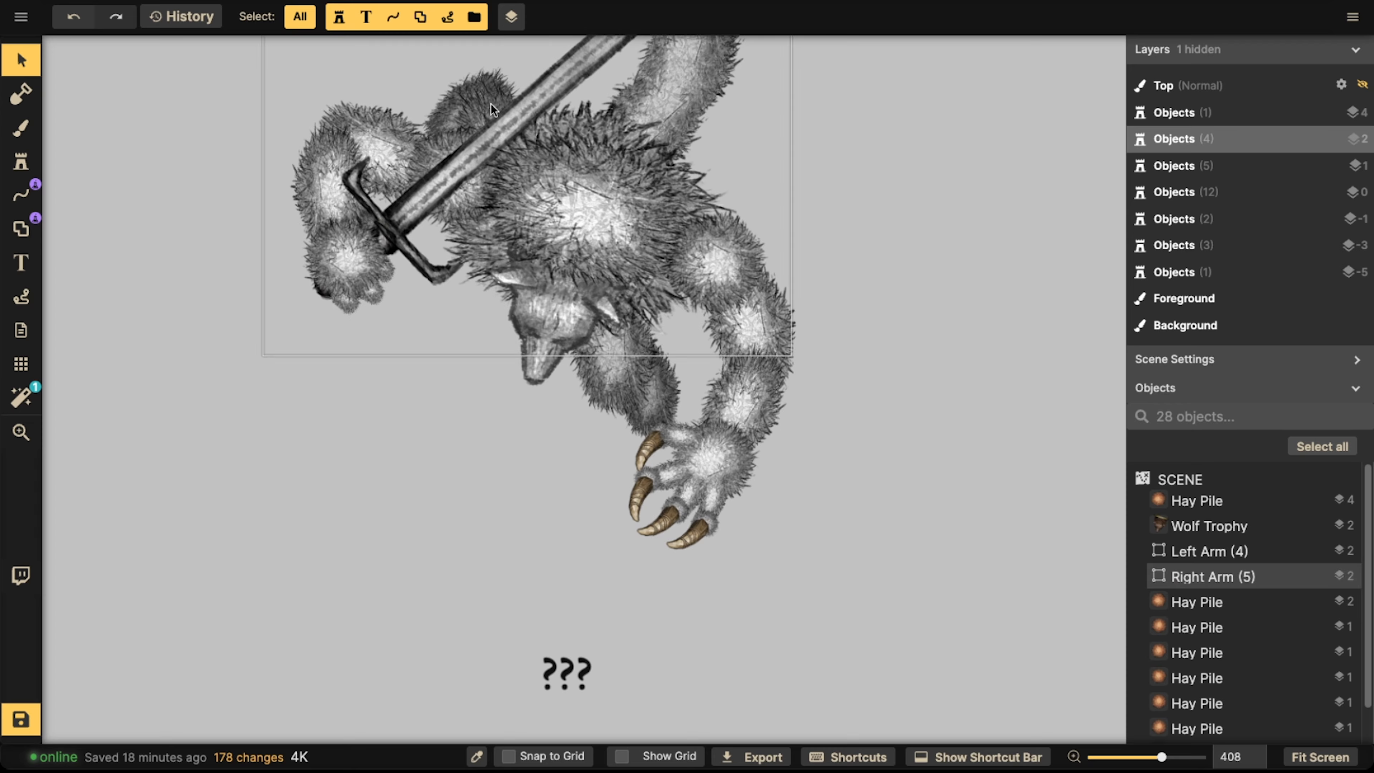
# - Find a Copper Pipe stamp by searching the catalog for "pipe" and place it over the left forearm at scale 27 and rotation 30
pyautogui.click(36, 149)
pyautogui.click(113, 178)
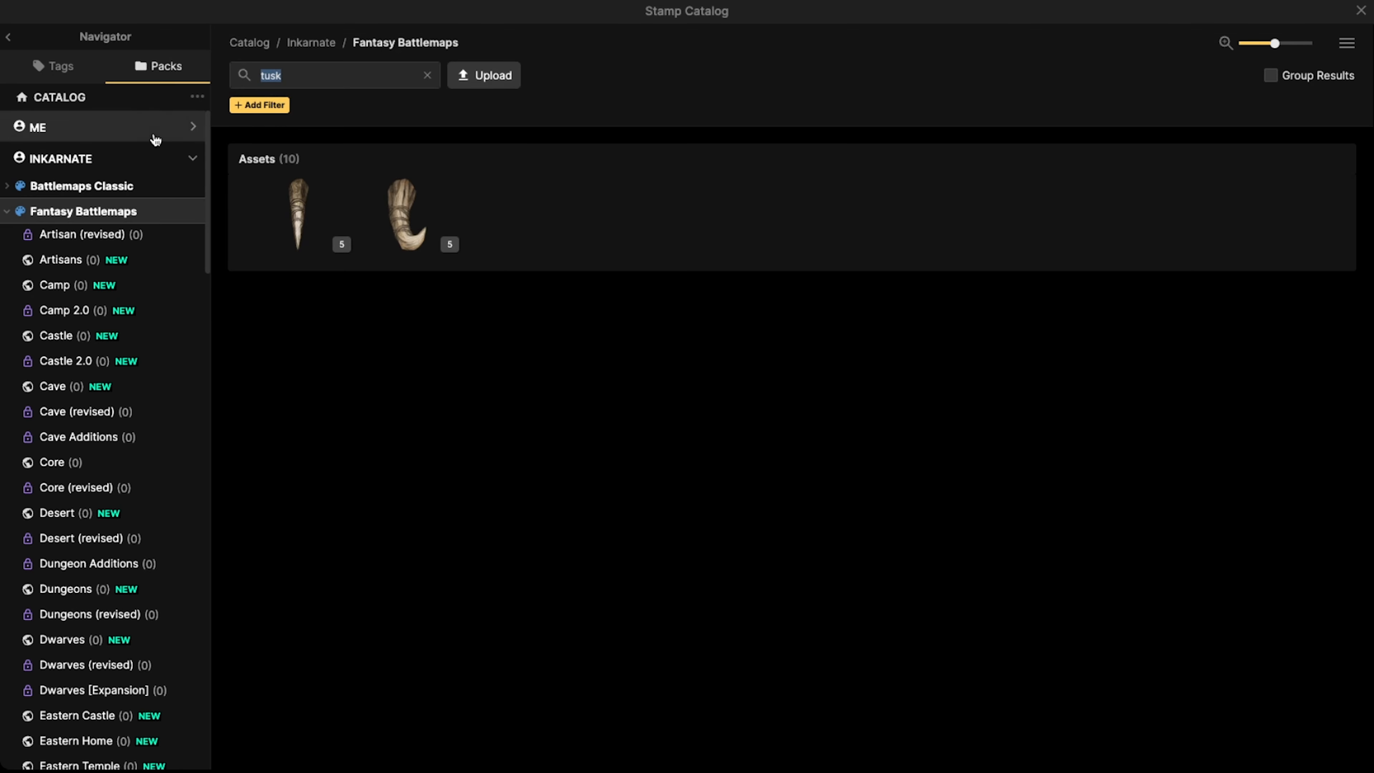
pyautogui.write('pipe')
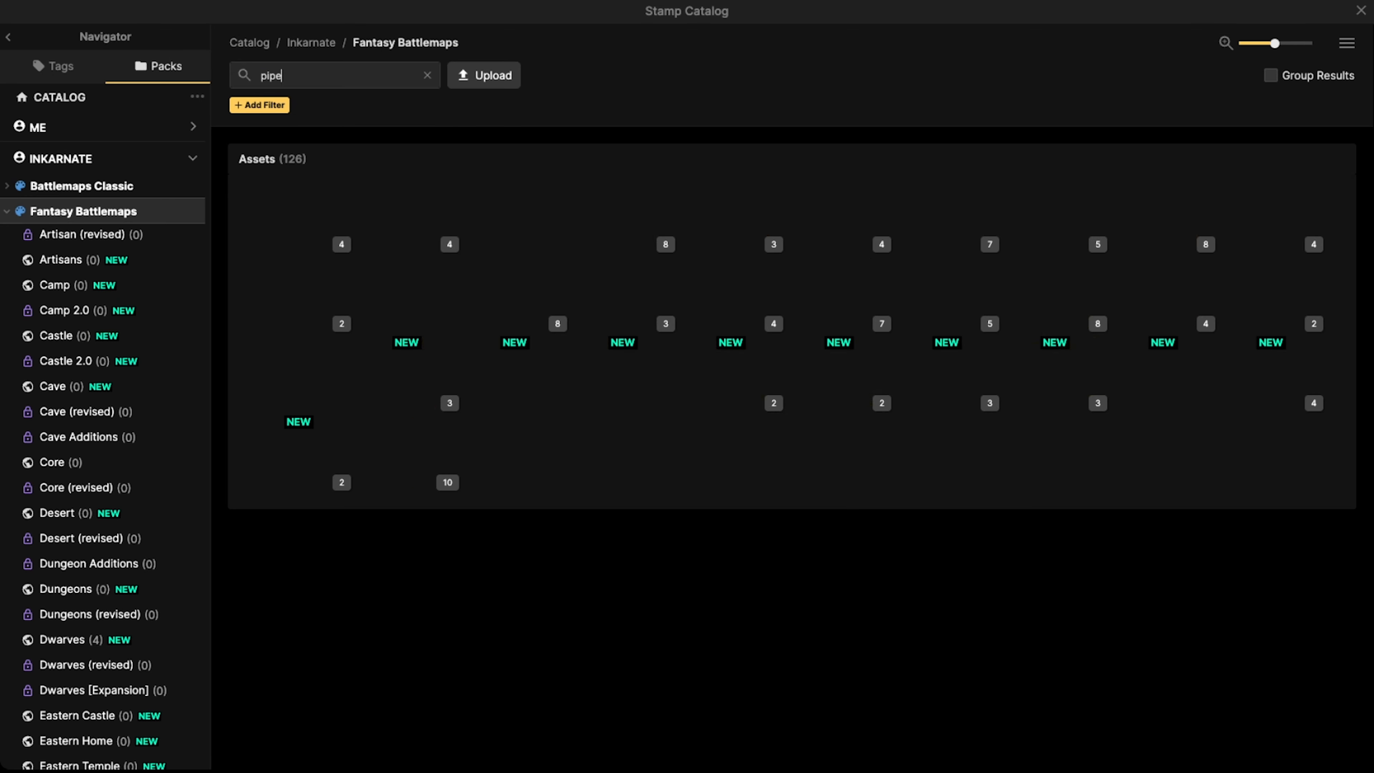
pyautogui.click(614, 223)
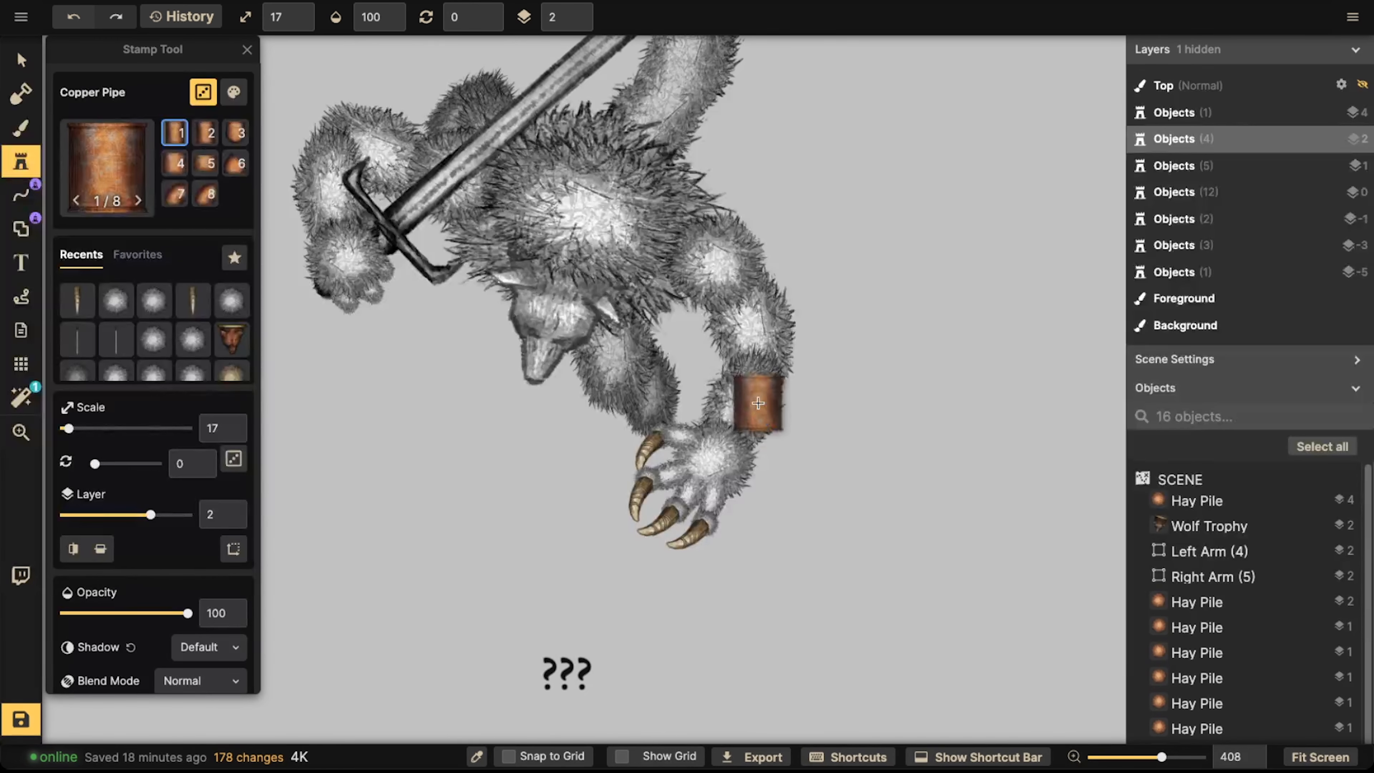
pyautogui.scroll(5, 745, 399)
pyautogui.click(745, 399)
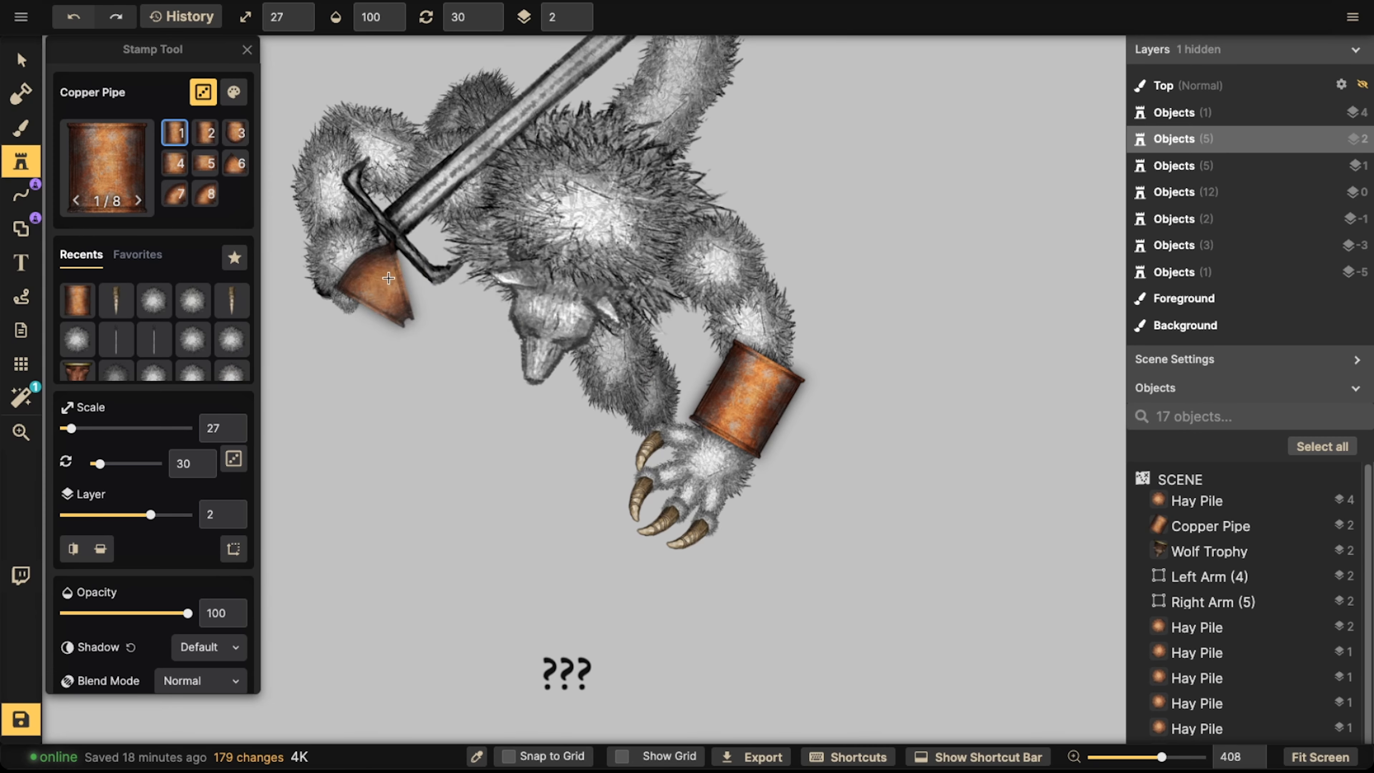
# - Remove the Copper Pipe's shadow and transform it to width 93 and height 63
pyautogui.click(12, 63)
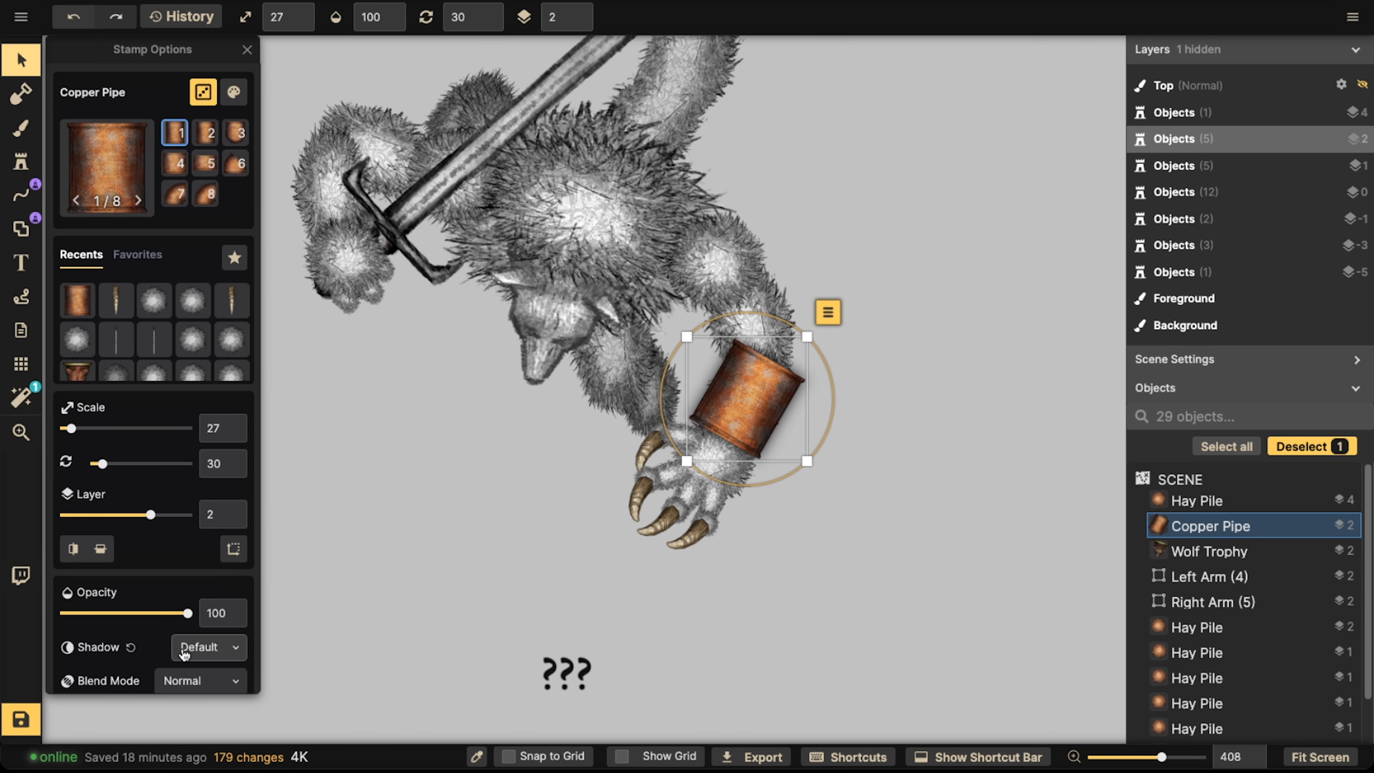
pyautogui.scroll(-2, 233, 530)
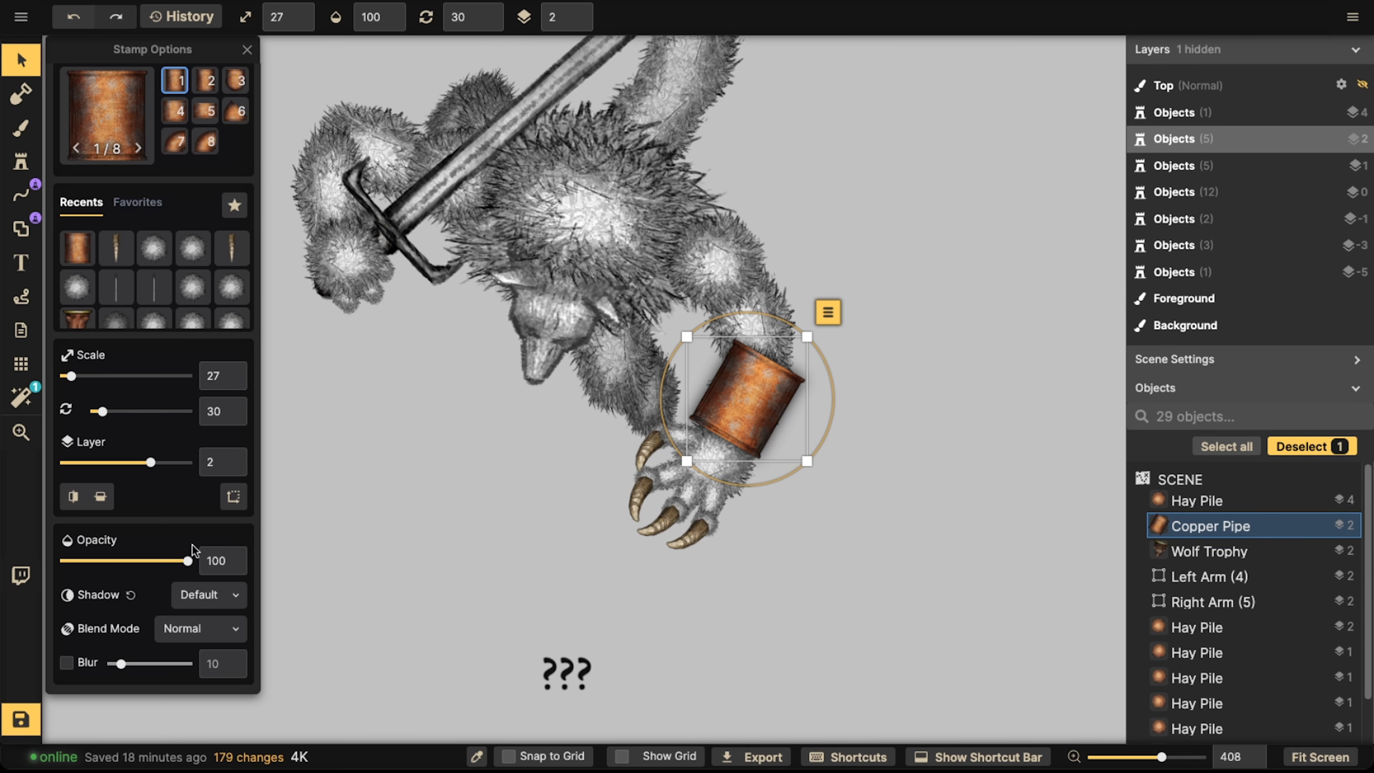
pyautogui.click(207, 594)
pyautogui.click(102, 619)
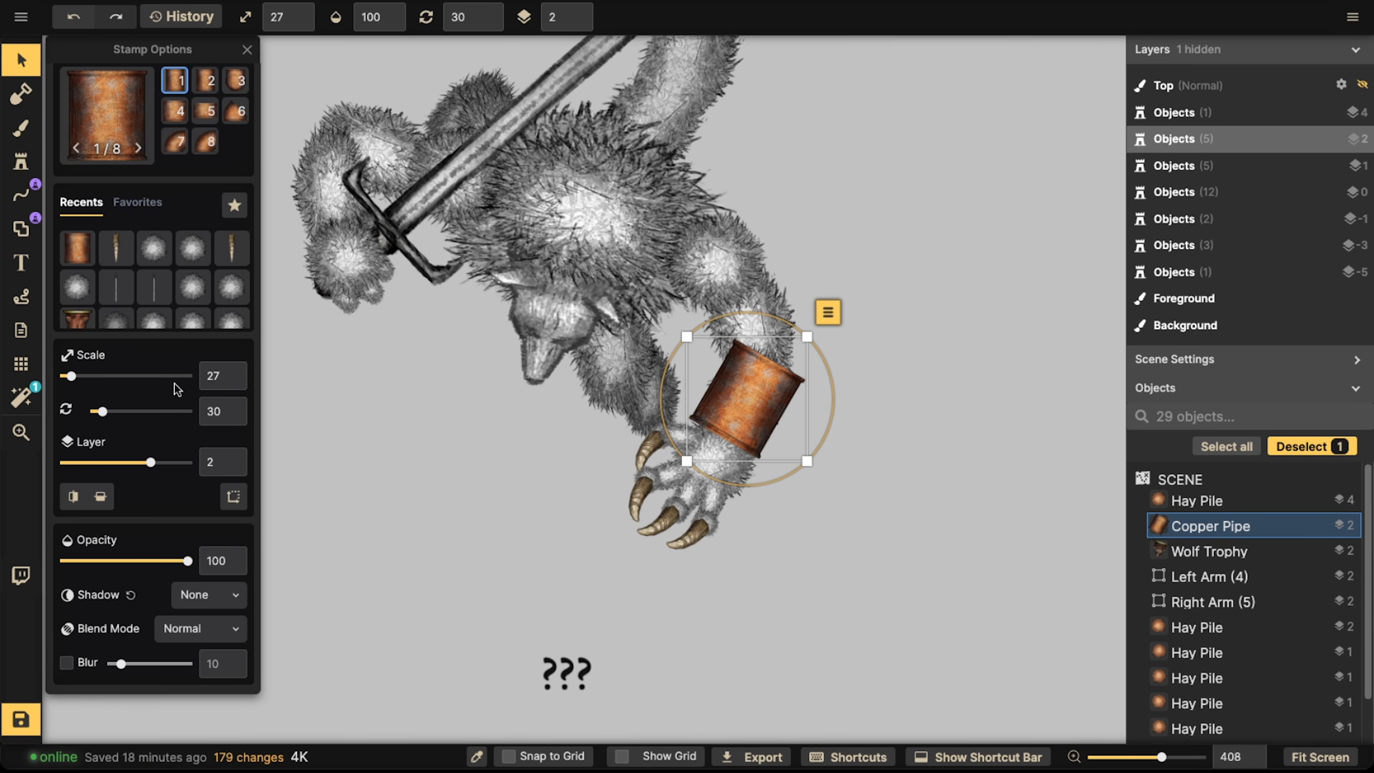
pyautogui.click(233, 496)
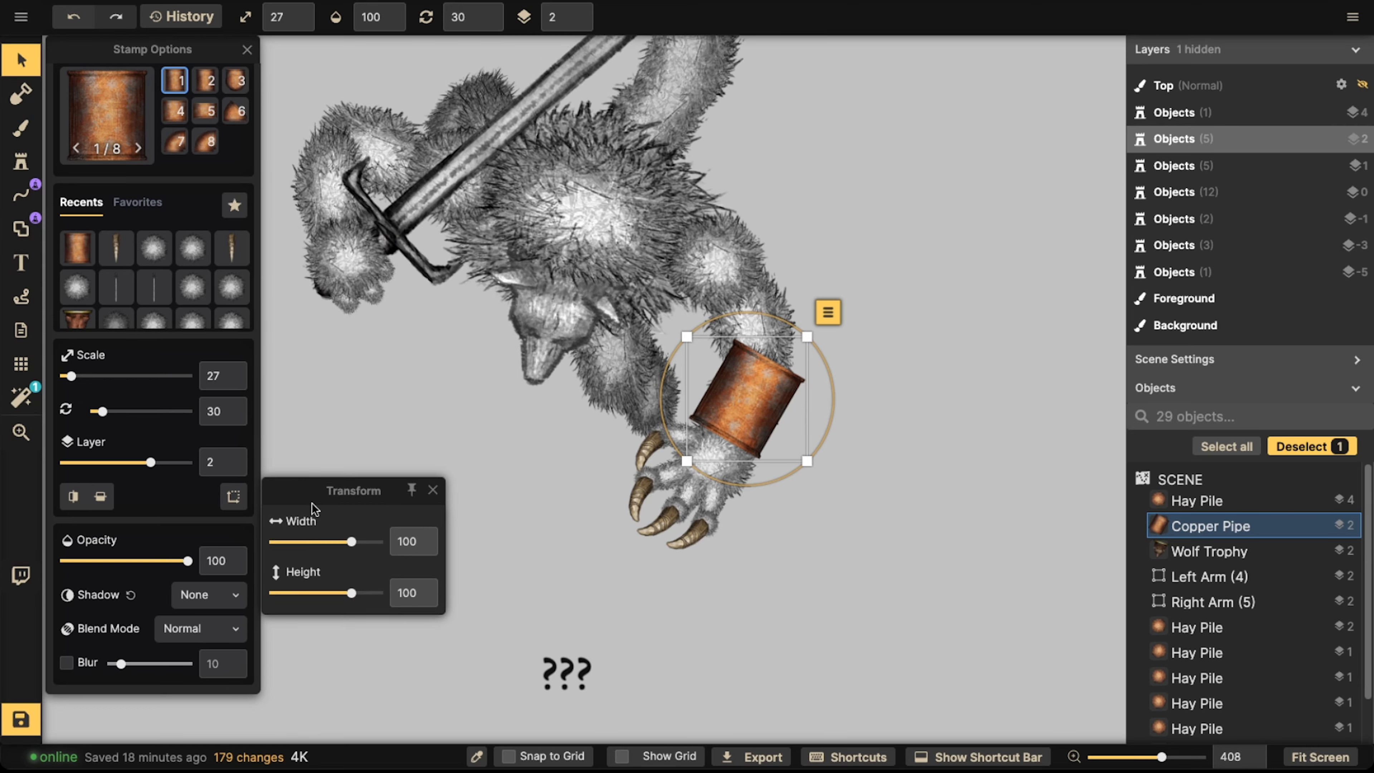
pyautogui.moveTo(351, 594); pyautogui.dragTo(352, 544)
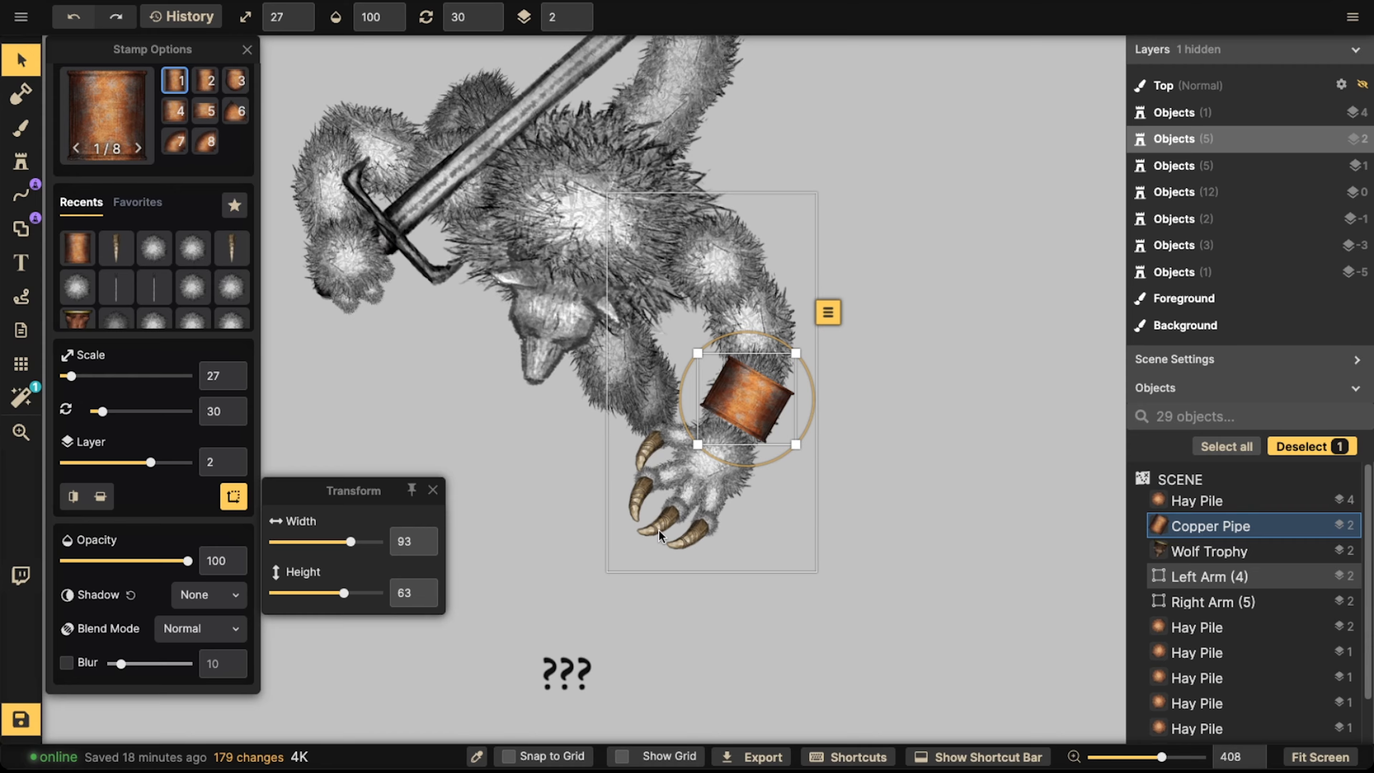
# - Rotate the Copper Pipe to 21 and nudge it into place around the left forearm just above the wrist
pyautogui.moveTo(727, 463); pyautogui.dragTo(739, 466)
pyautogui.moveTo(781, 408); pyautogui.dragTo(775, 409)
pyautogui.click(724, 405)
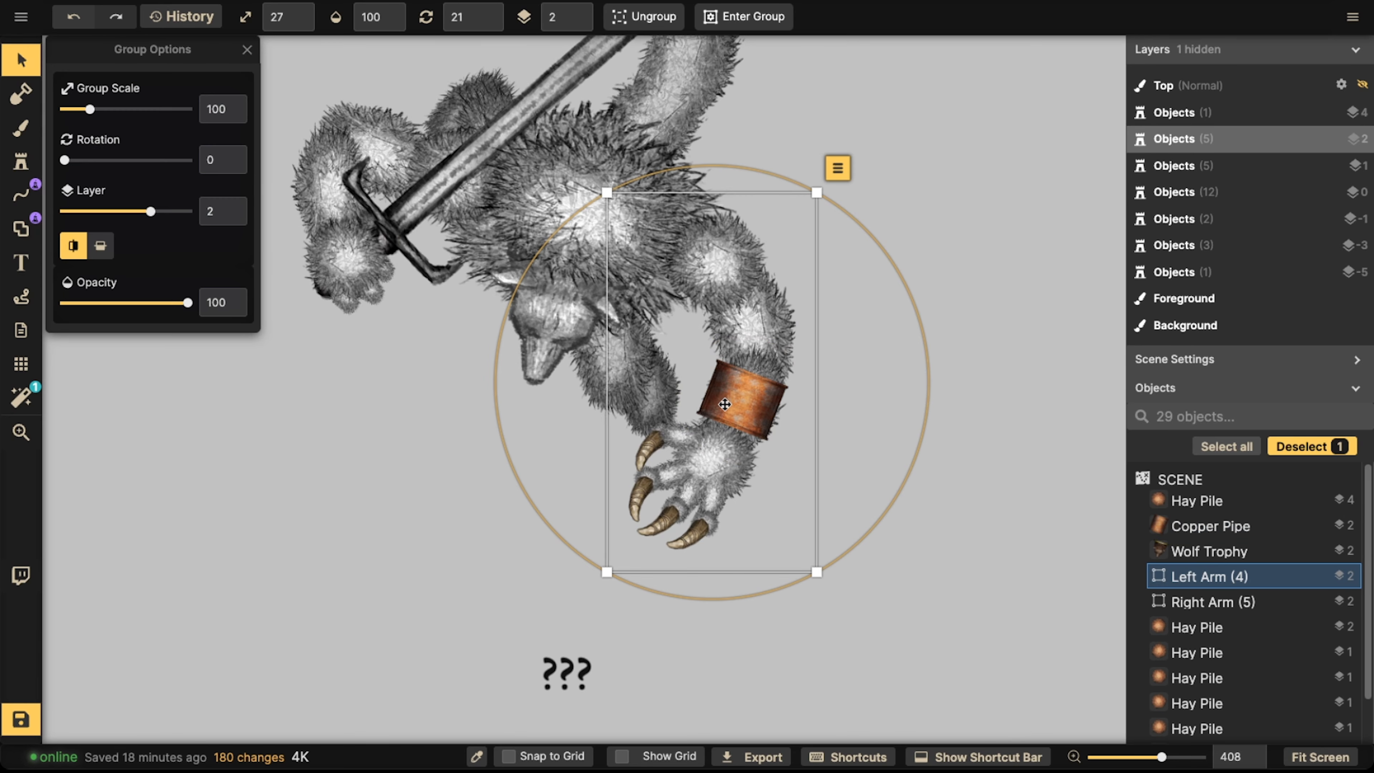
pyautogui.scroll(-3, 339, 360)
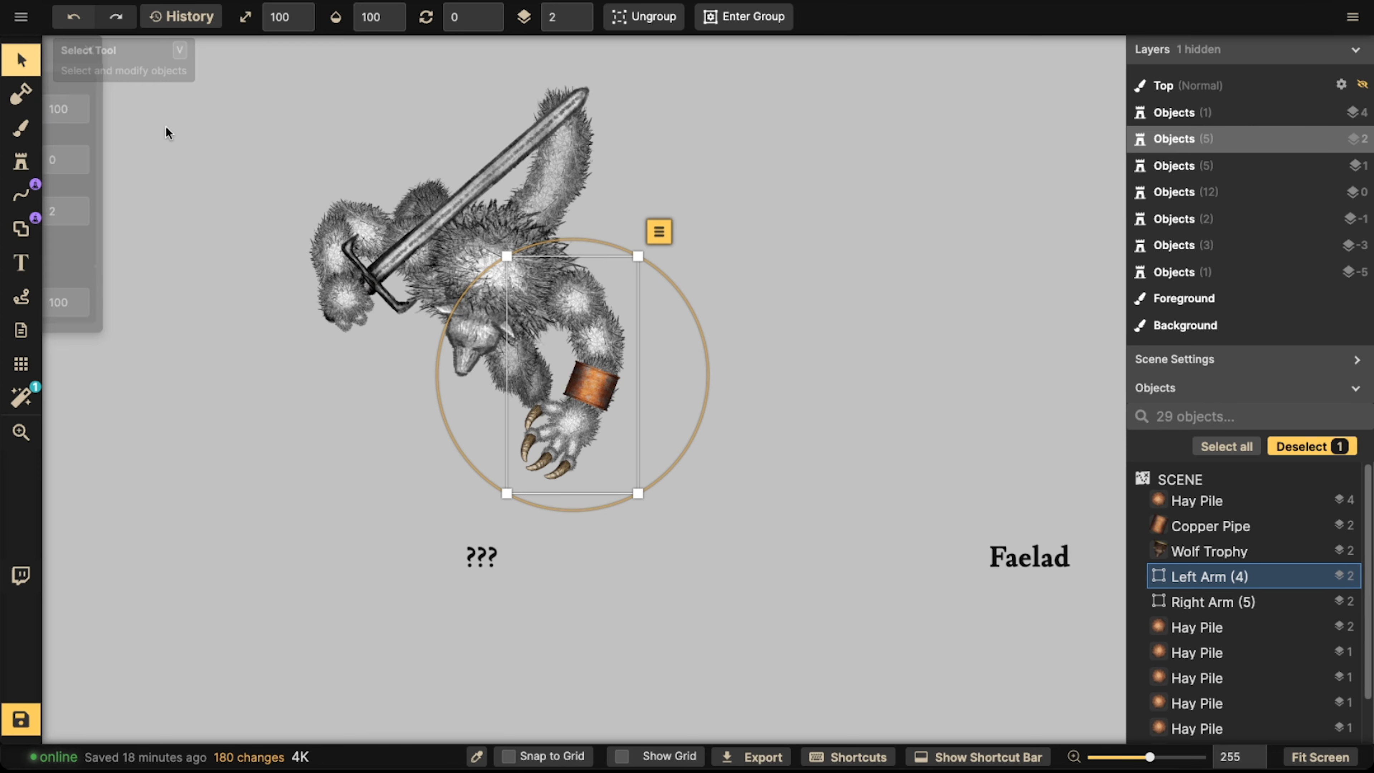
pyautogui.click(598, 380)
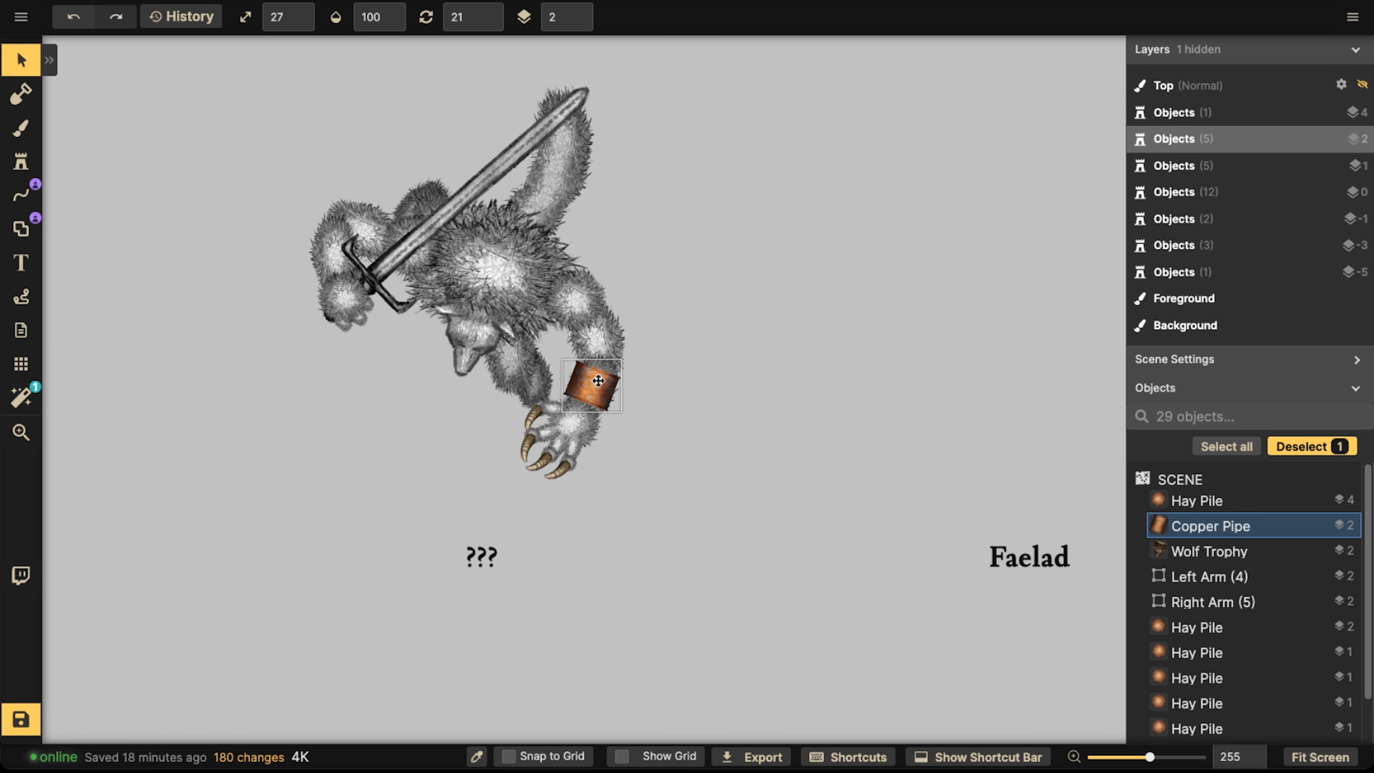
pyautogui.moveTo(598, 381)
pyautogui.mouseDown()
pyautogui.moveTo(305, 233)
pyautogui.moveTo(598, 387)
pyautogui.mouseUp()
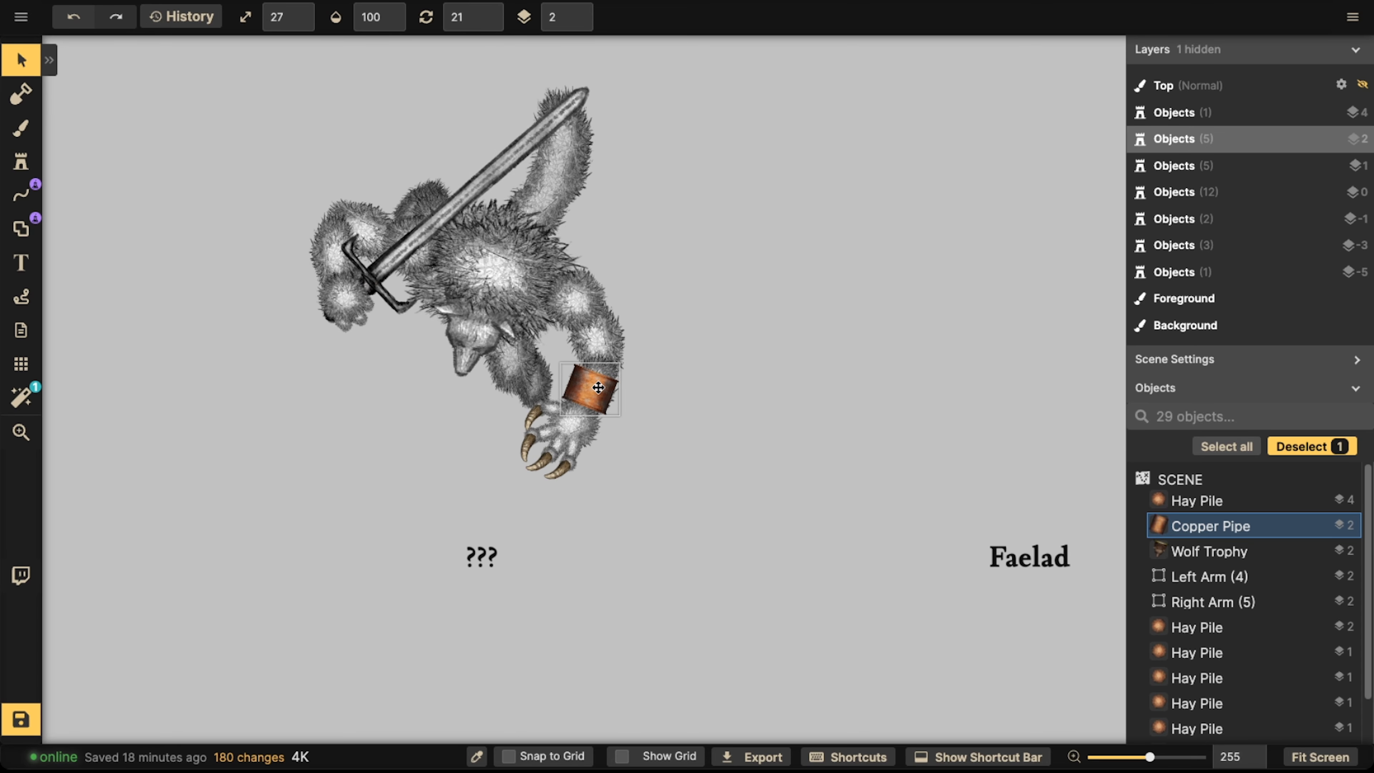
pyautogui.scroll(5, 600, 387)
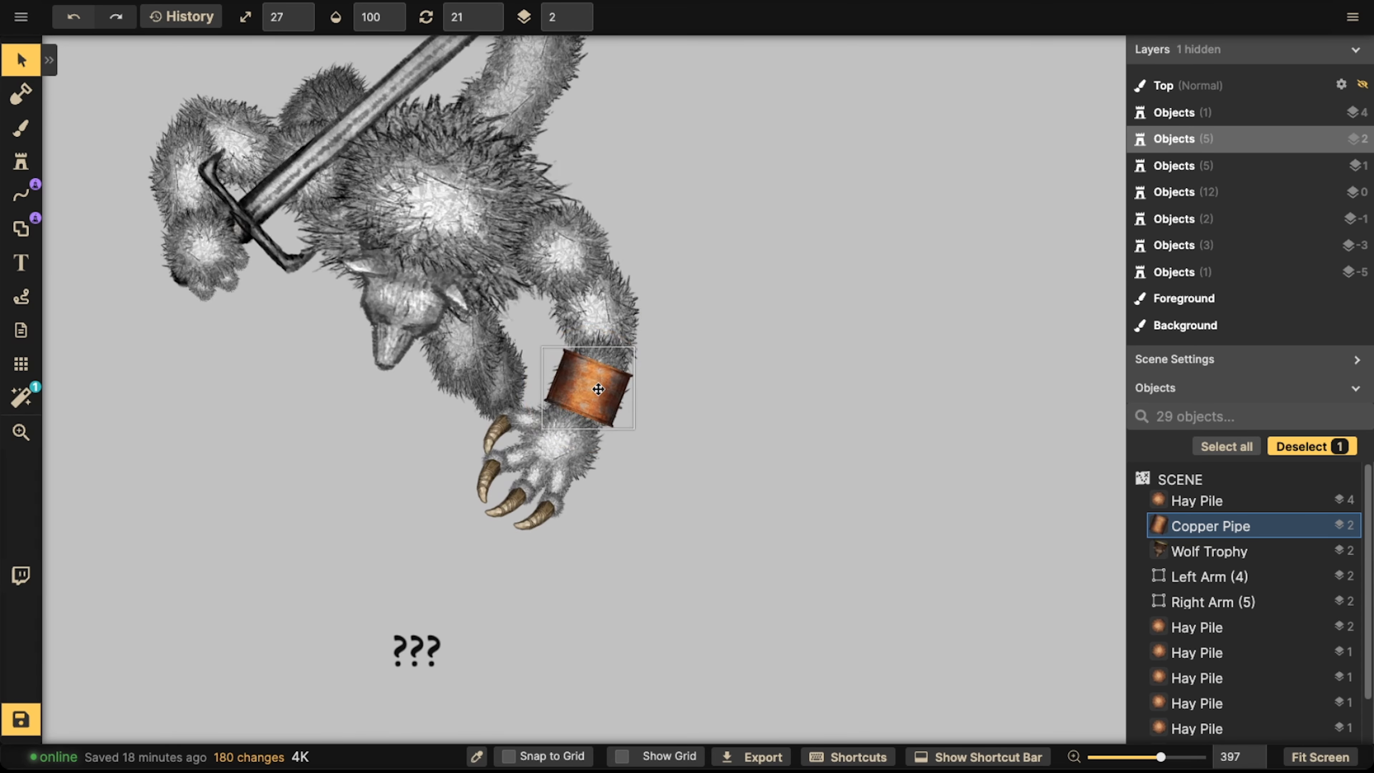
# - Mute and darken the Copper Pipe bracer with saturation 70 and brightness 85
pyautogui.click(49, 59)
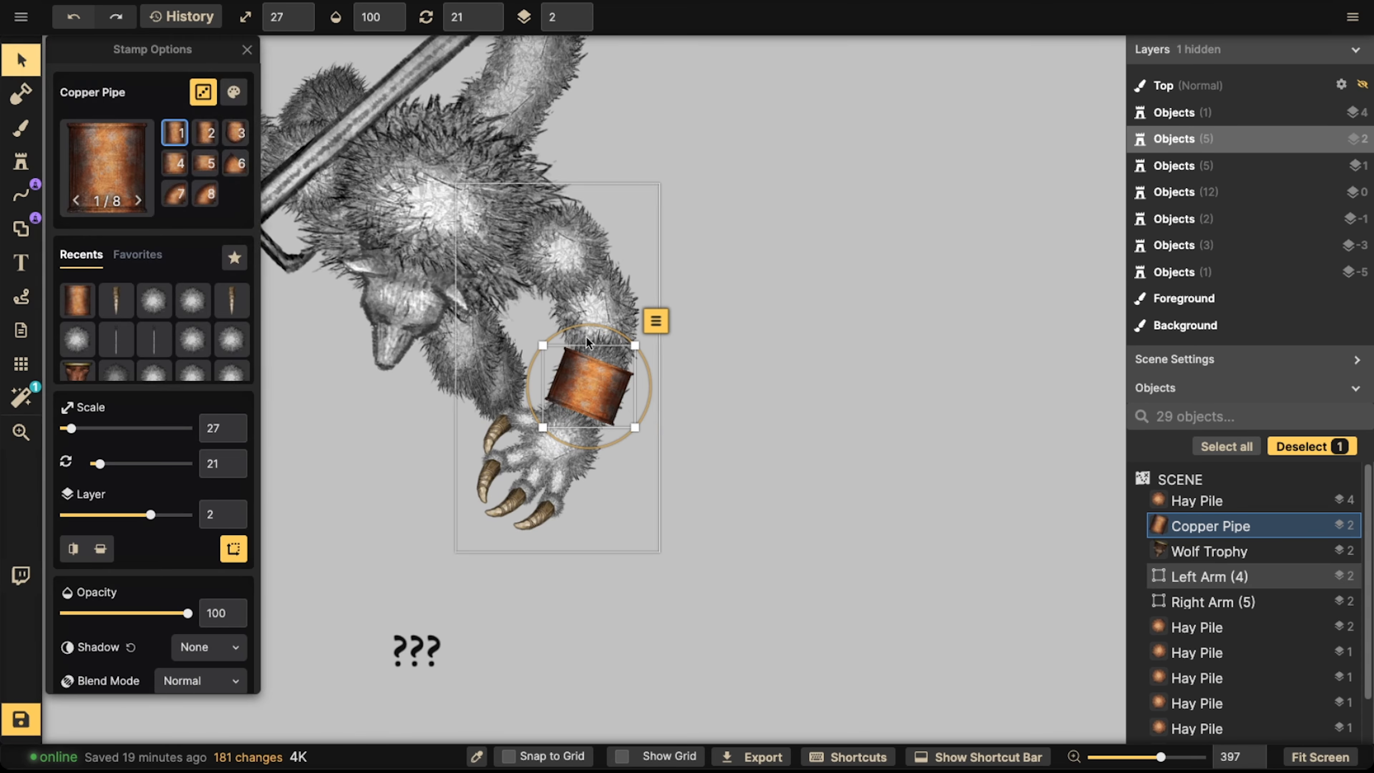
pyautogui.scroll(-1, 205, 433)
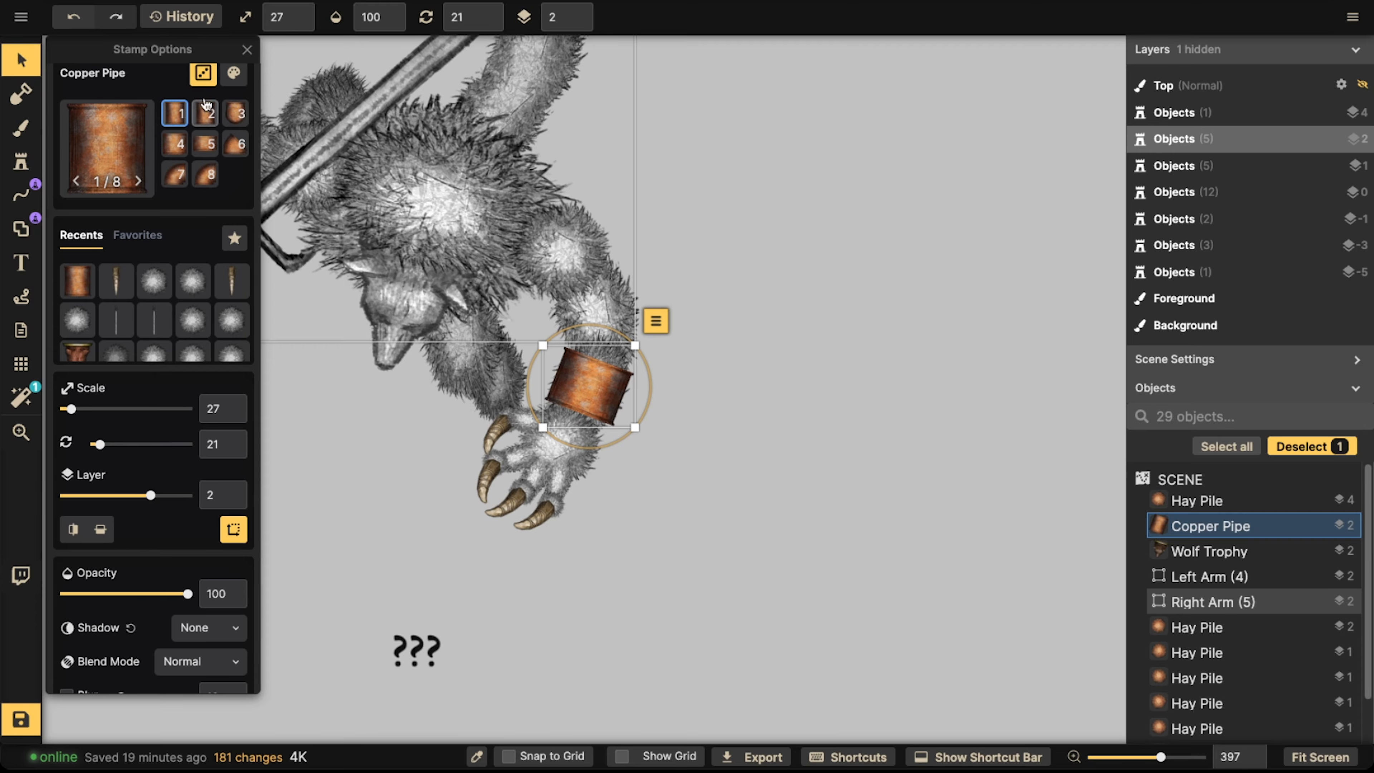
pyautogui.click(232, 76)
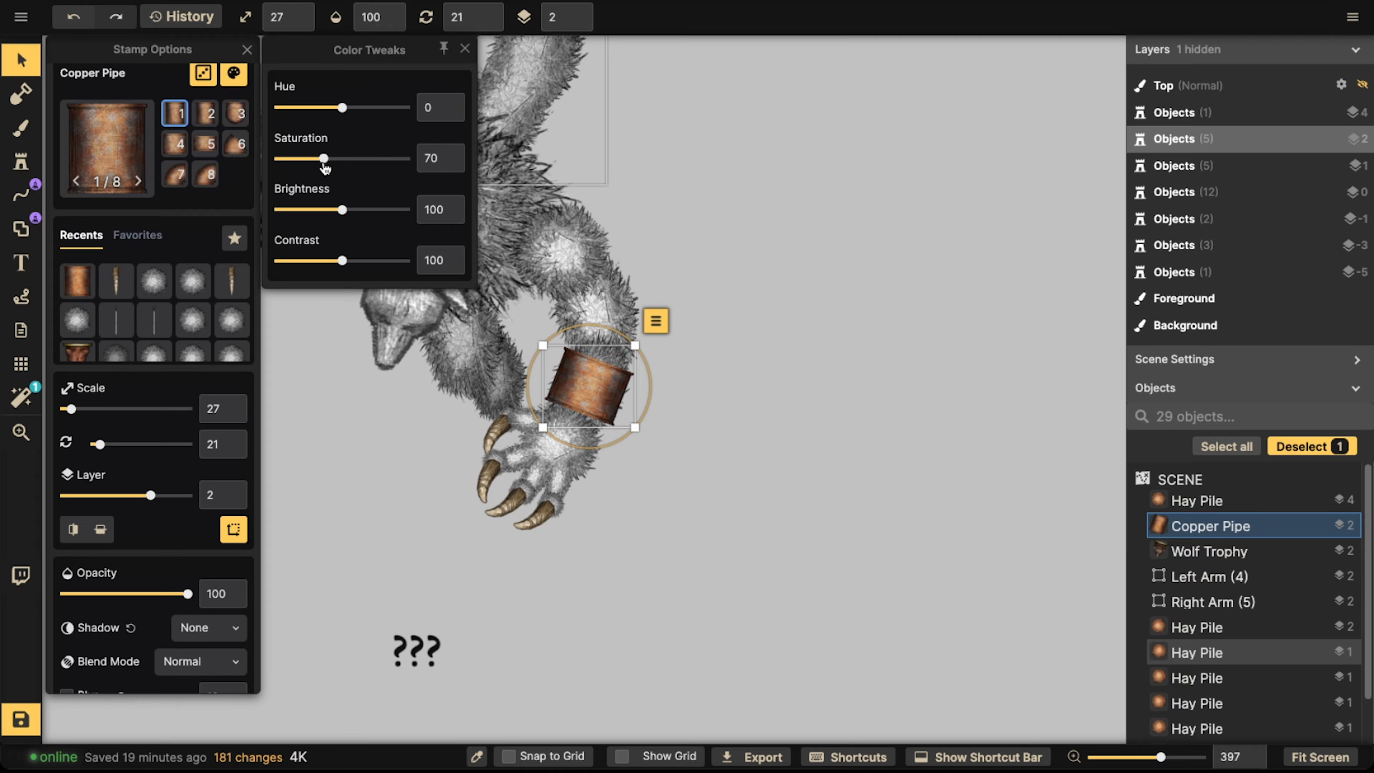
pyautogui.moveTo(328, 214); pyautogui.dragTo(334, 213)
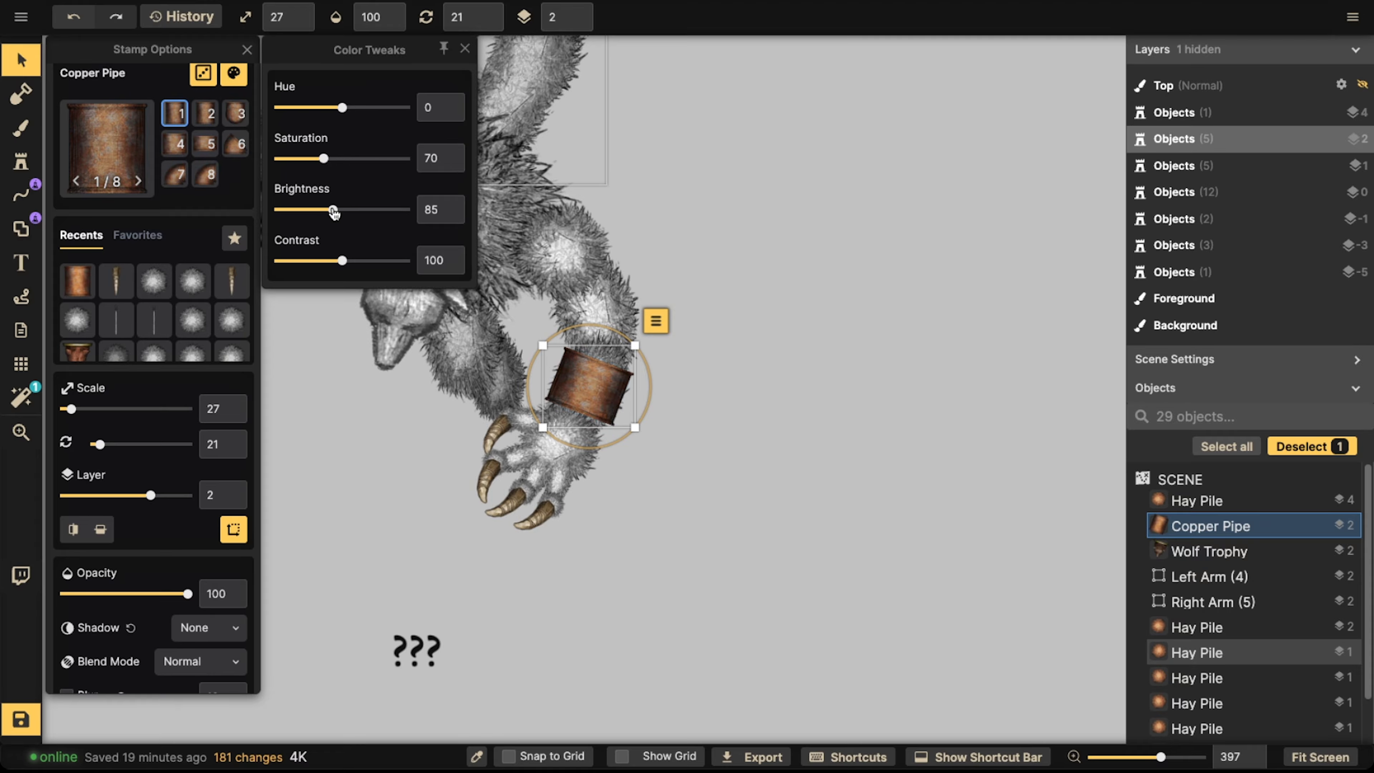
pyautogui.press('Escape')
pyautogui.press('Escape')
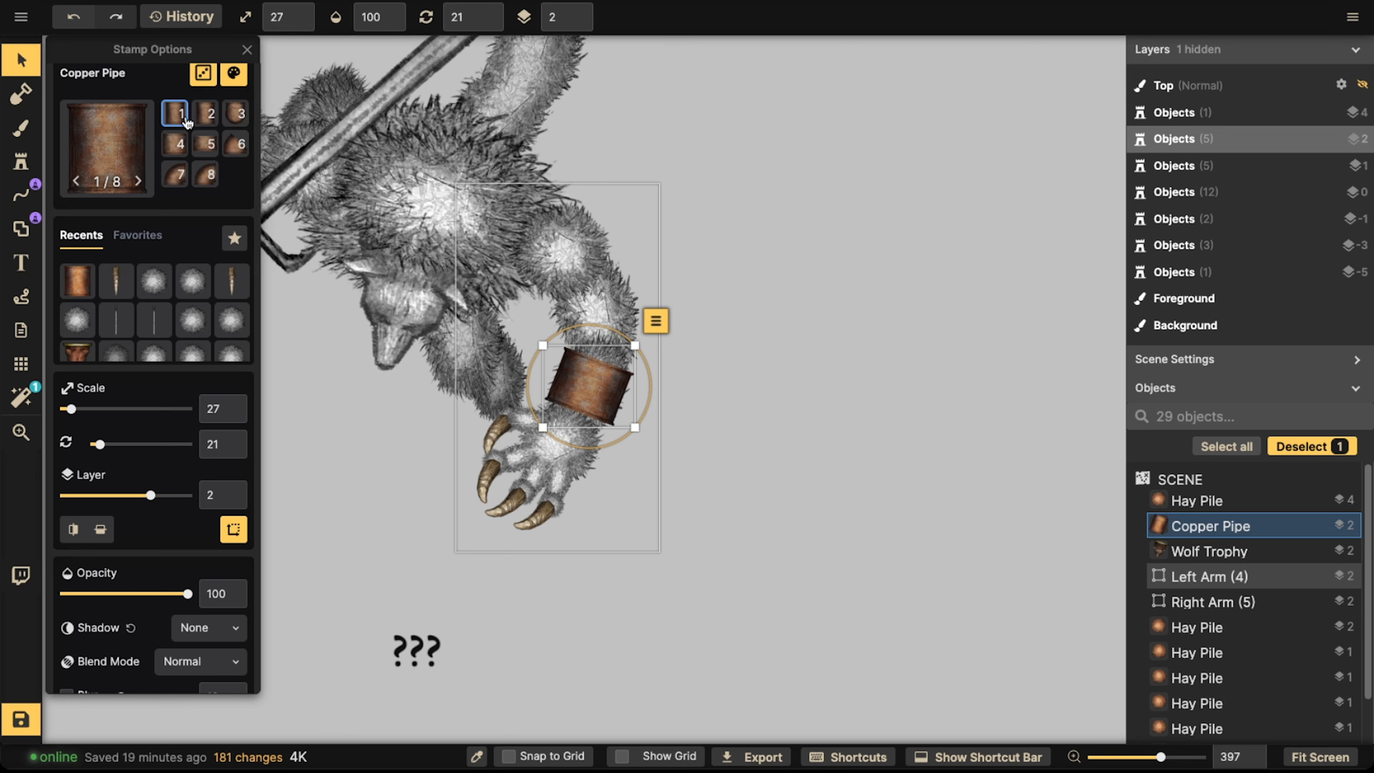
# - Search the stamp catalog for "table" and choose the wooden Round Table stamp
pyautogui.click(21, 162)
pyautogui.click(108, 173)
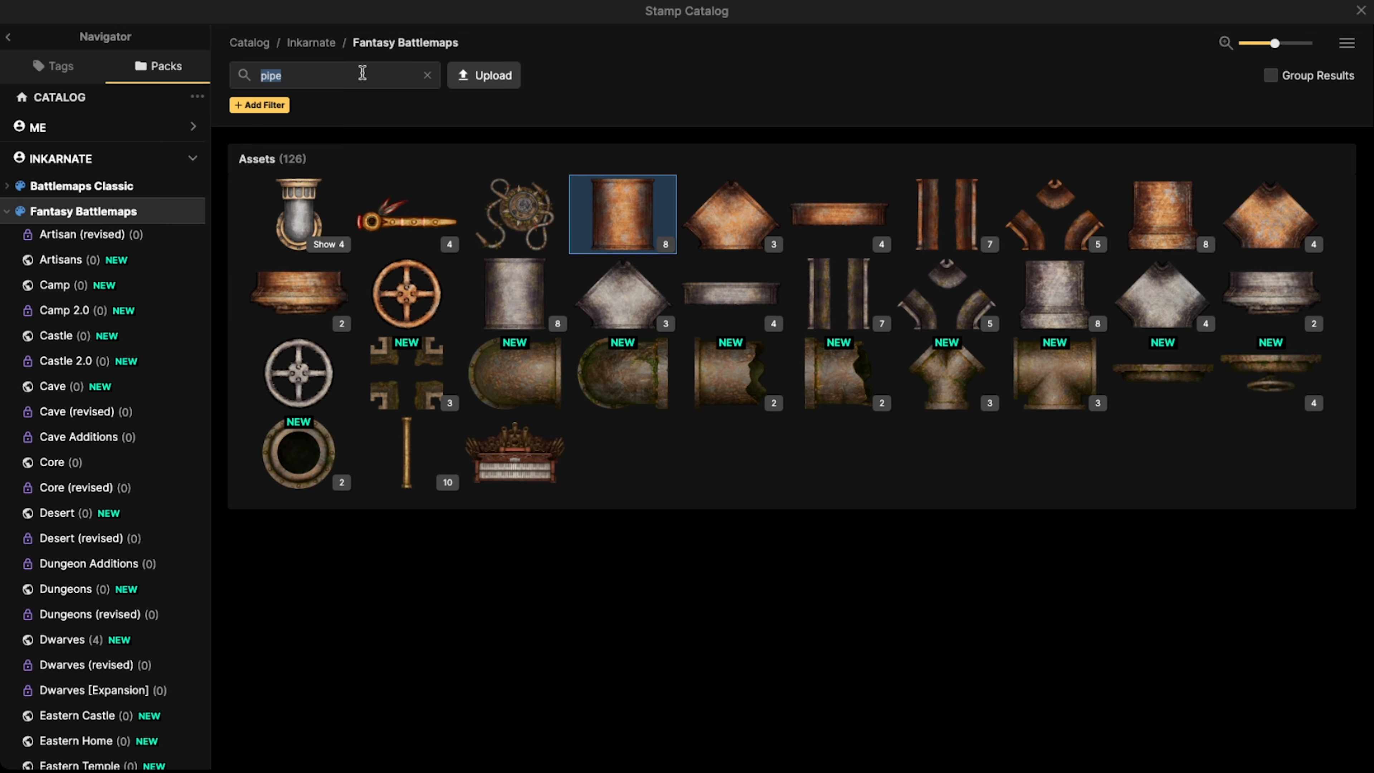
pyautogui.write('table')
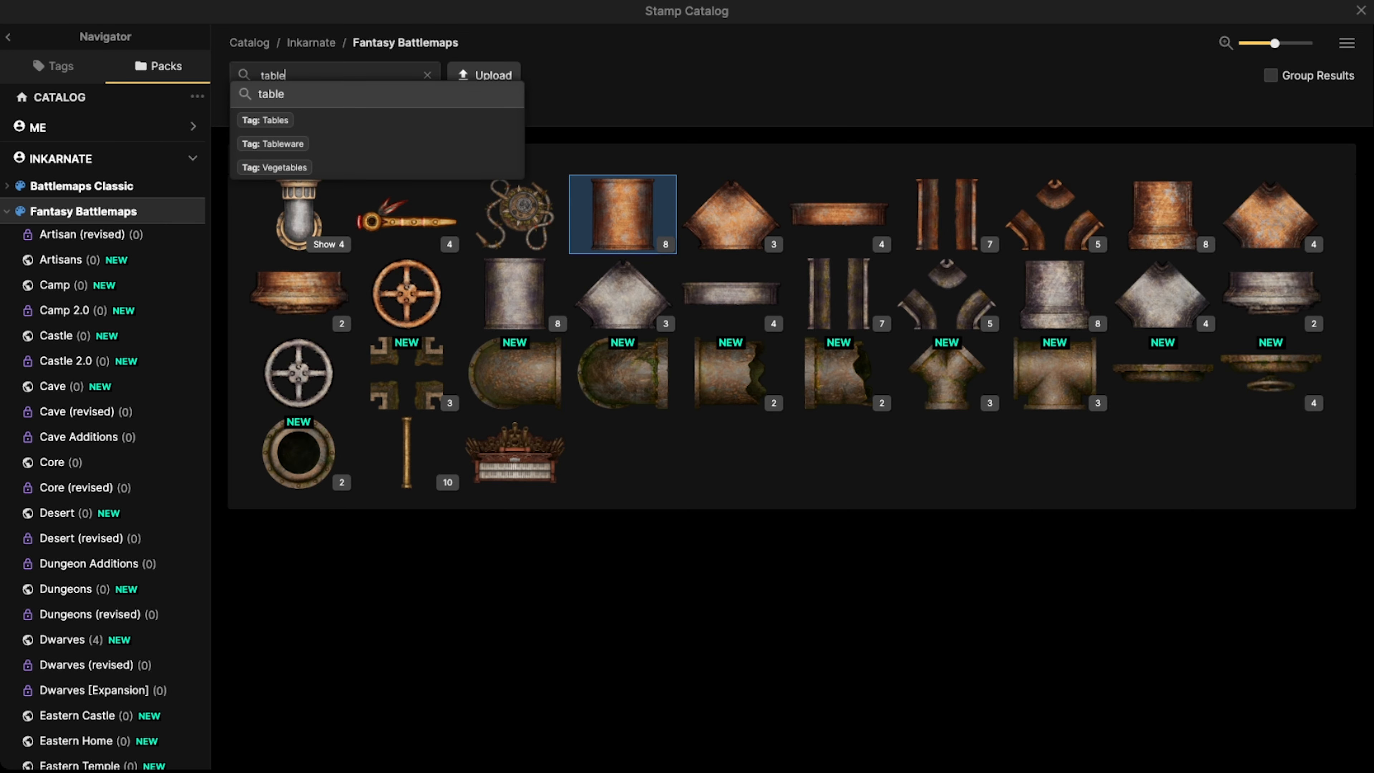
pyautogui.press('Return')
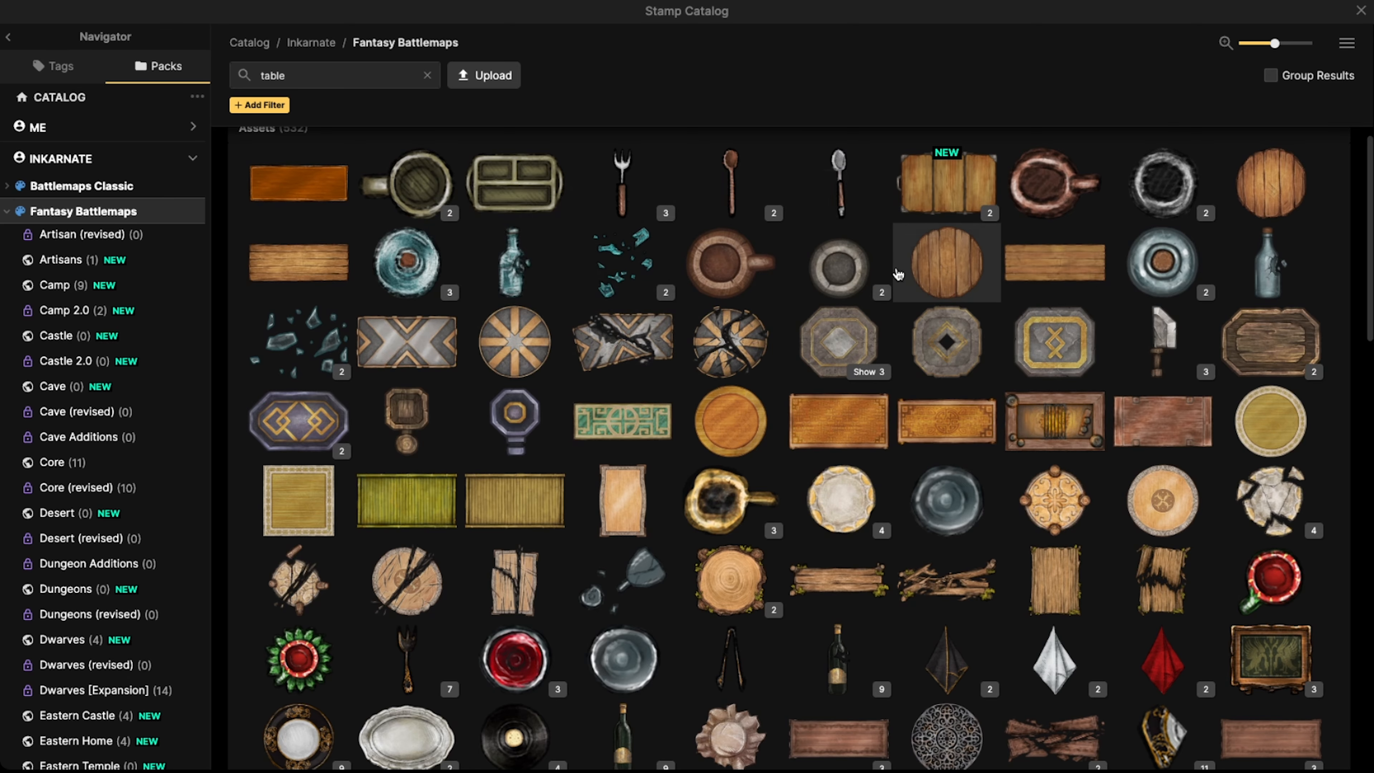
pyautogui.click(1271, 181)
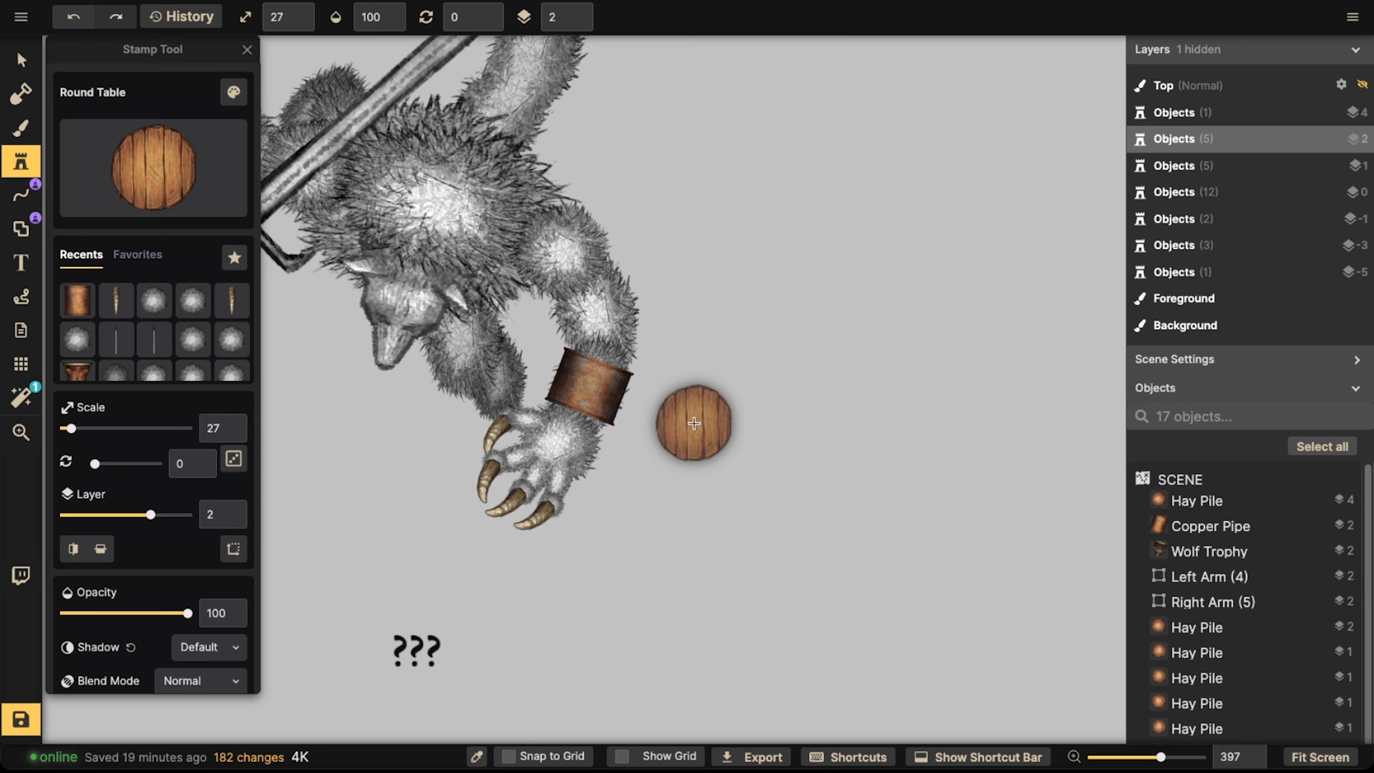
# - Enlarge the Round Table stamp to scale 57 and set its shadow to None
pyautogui.scroll(3, 698, 425)
pyautogui.moveTo(693, 429); pyautogui.dragTo(530, 344)
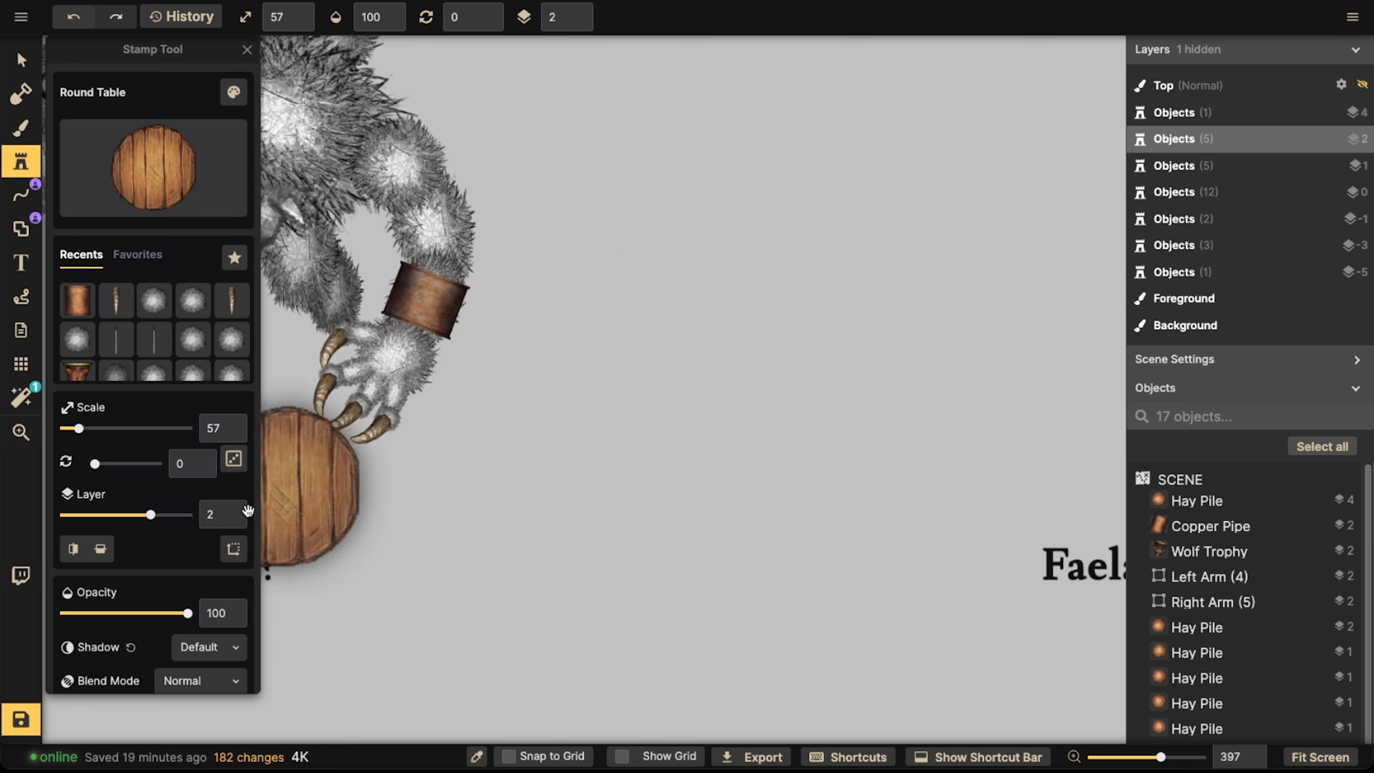
pyautogui.click(586, 318)
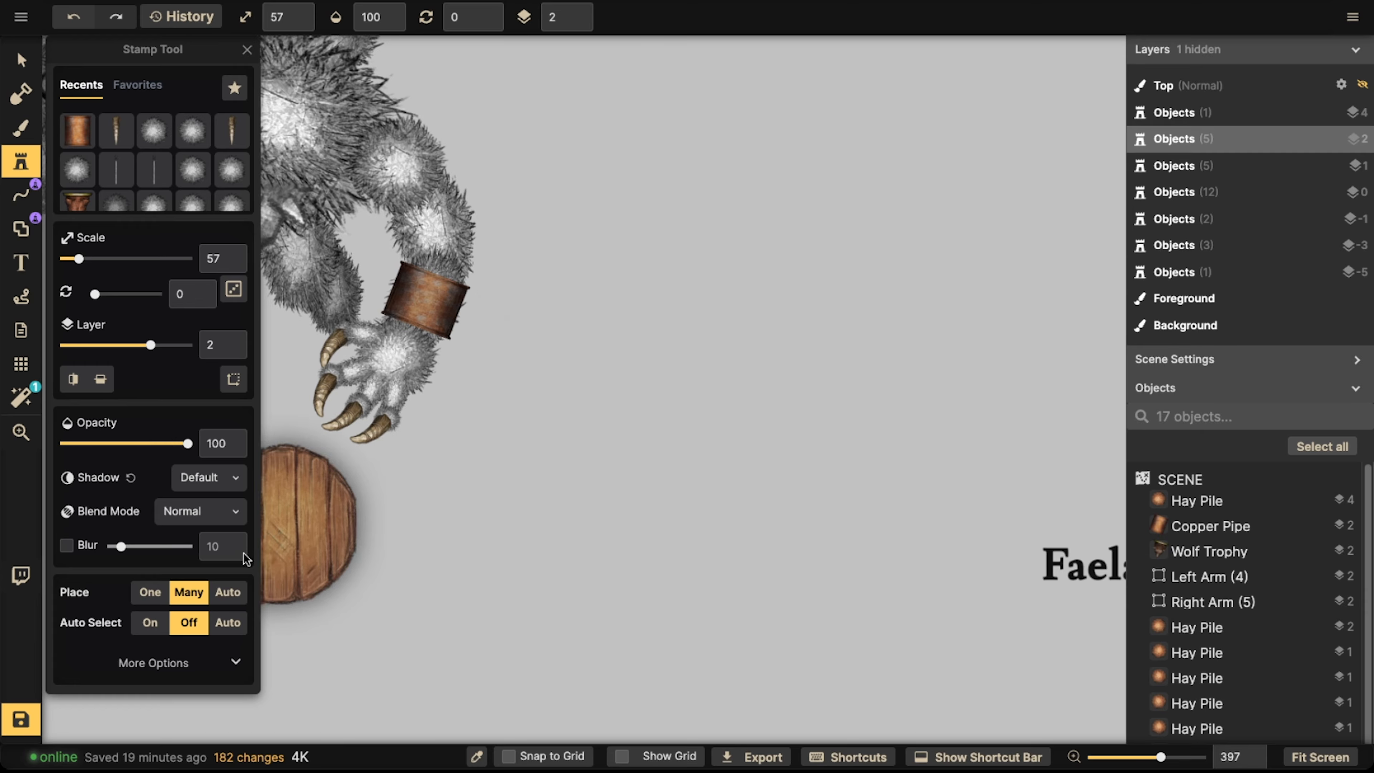
pyautogui.click(232, 661)
pyautogui.scroll(-3, 226, 490)
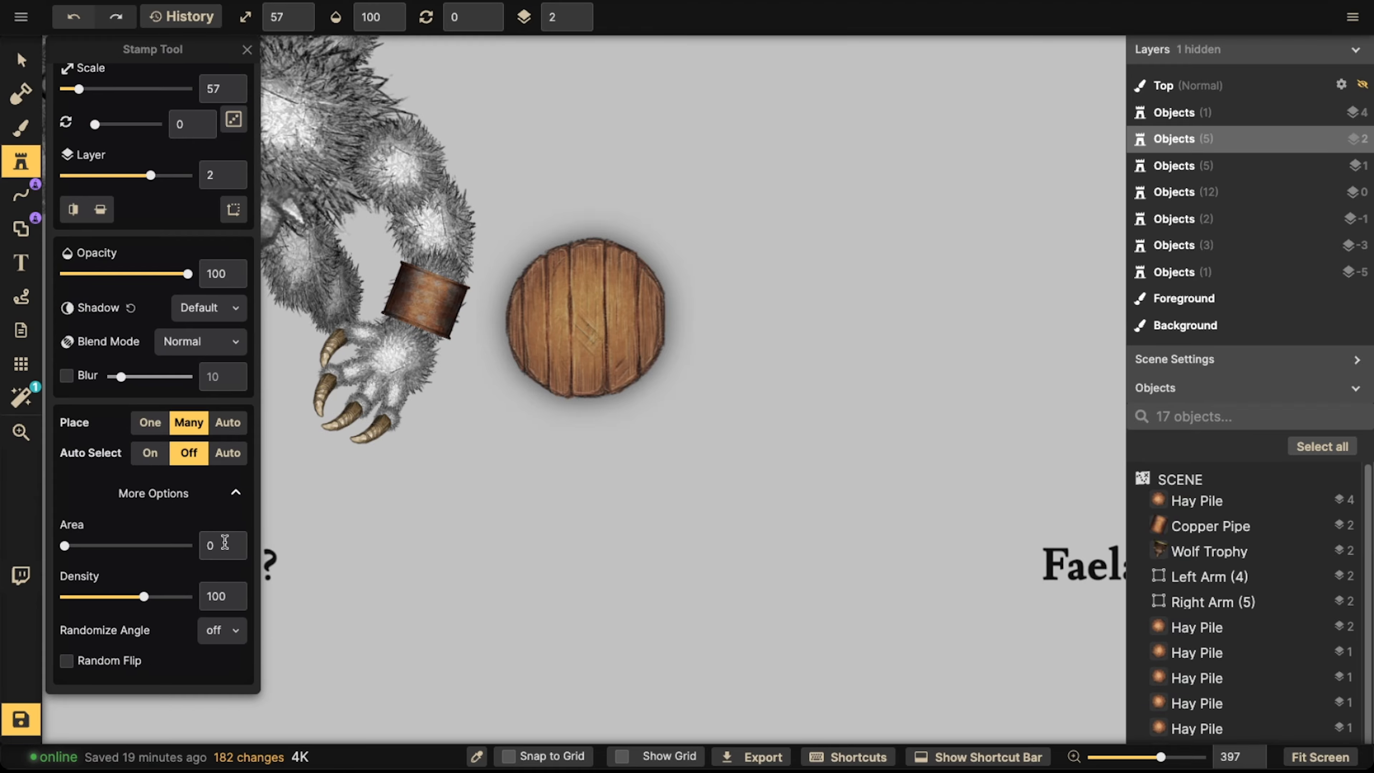
pyautogui.scroll(3, 583, 371)
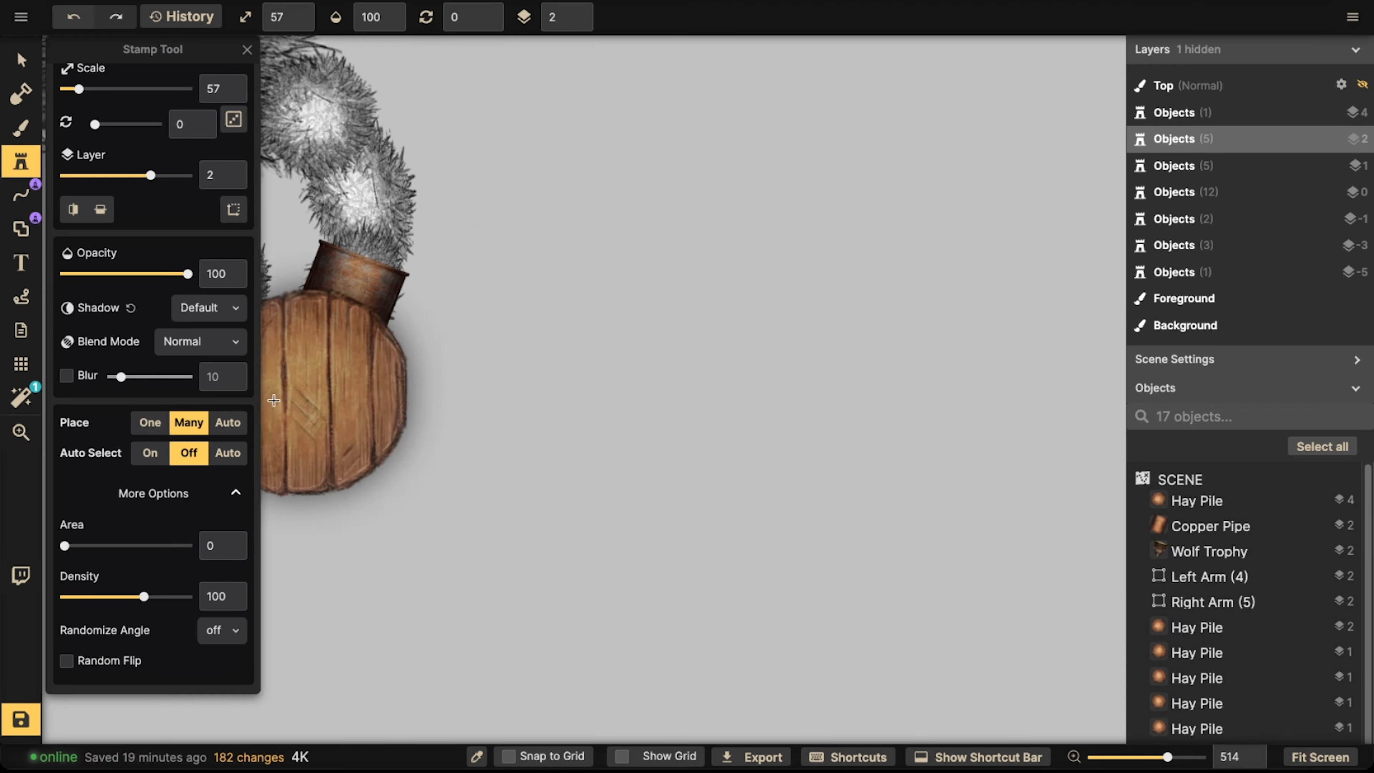
pyautogui.click(234, 309)
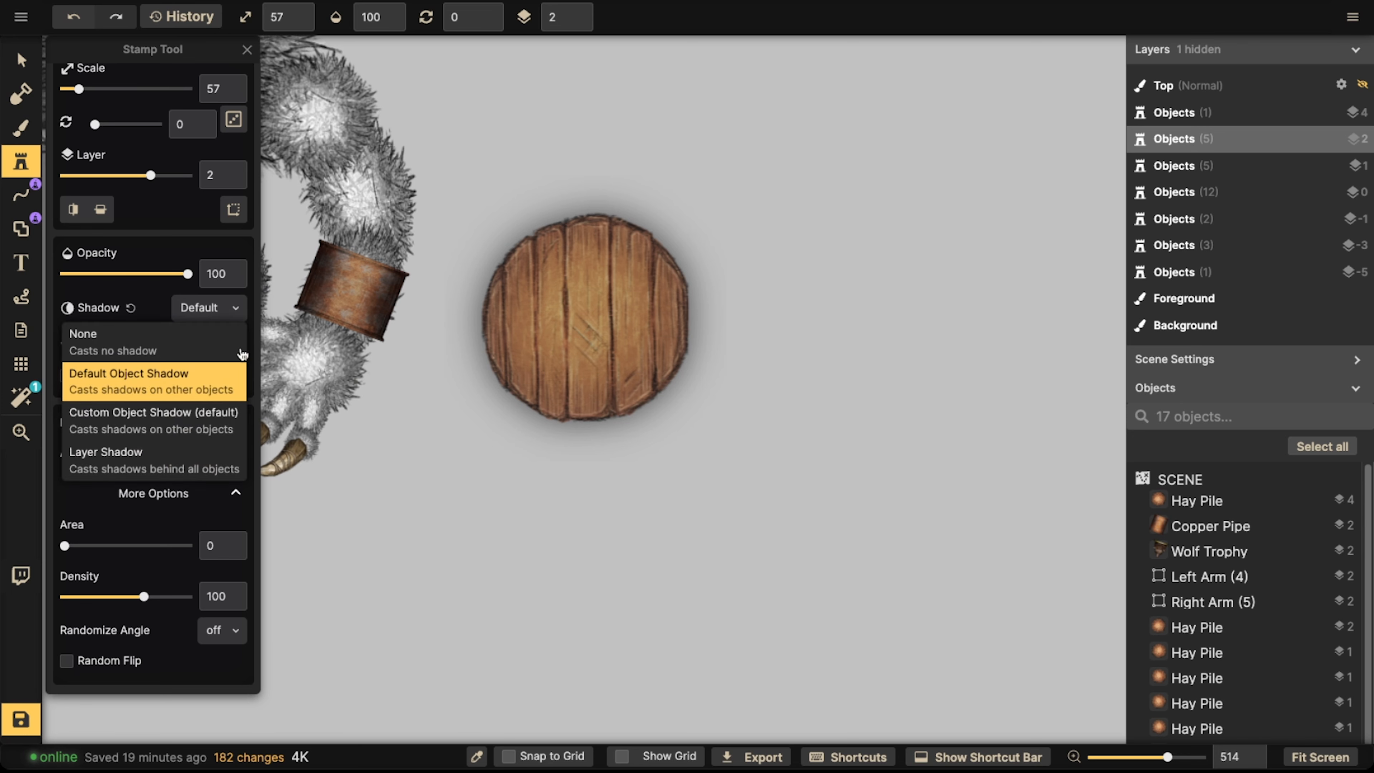
pyautogui.click(97, 337)
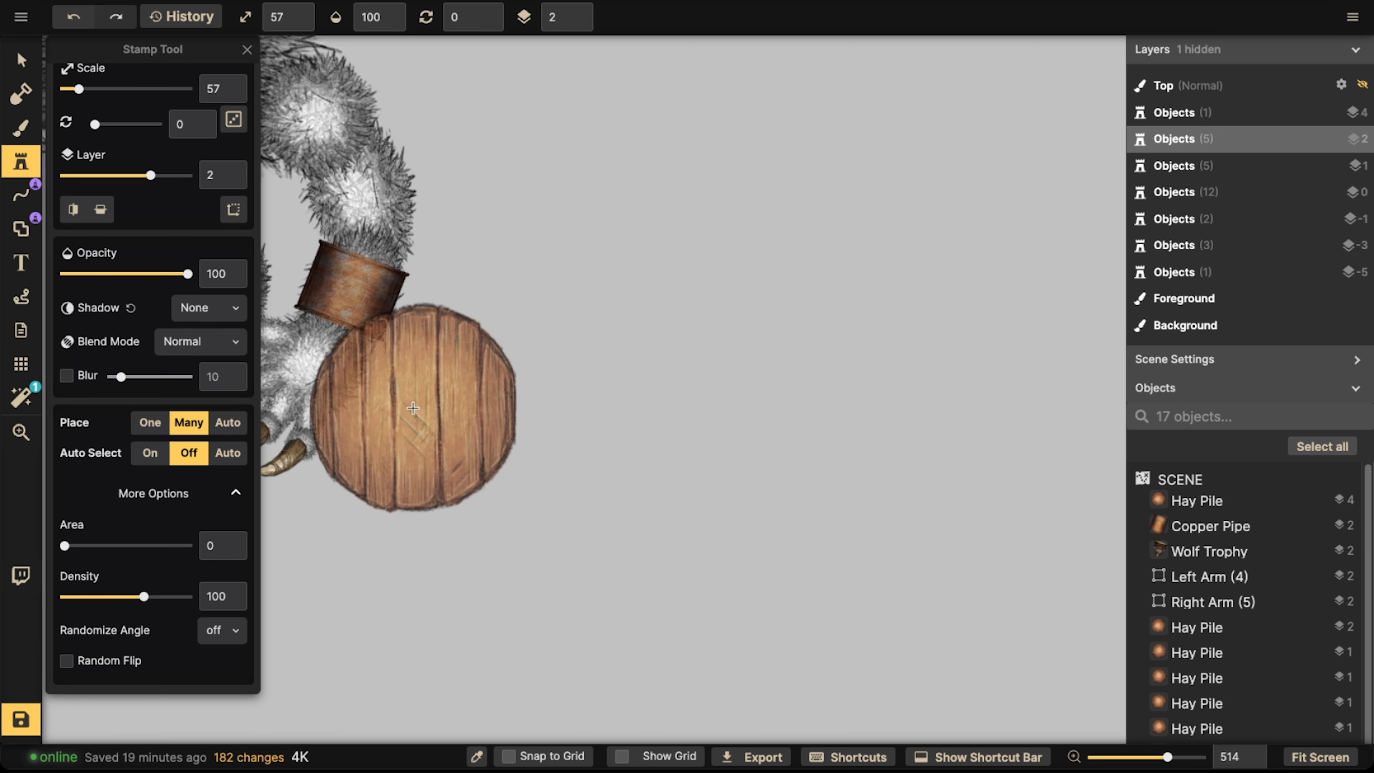
# - Place two overlapping Round Table stamps at scale 67, slightly offset vertically, in the empty space beside the left arm
pyautogui.press(']')
pyautogui.moveTo(612, 428); pyautogui.dragTo(640, 387)
pyautogui.scroll(-3, 640, 388)
pyautogui.click(725, 373)
pyautogui.click(725, 381)
# - Darken the lower Round Table to brightness 41 so that it forms the shield's rim
pyautogui.click(1210, 551)
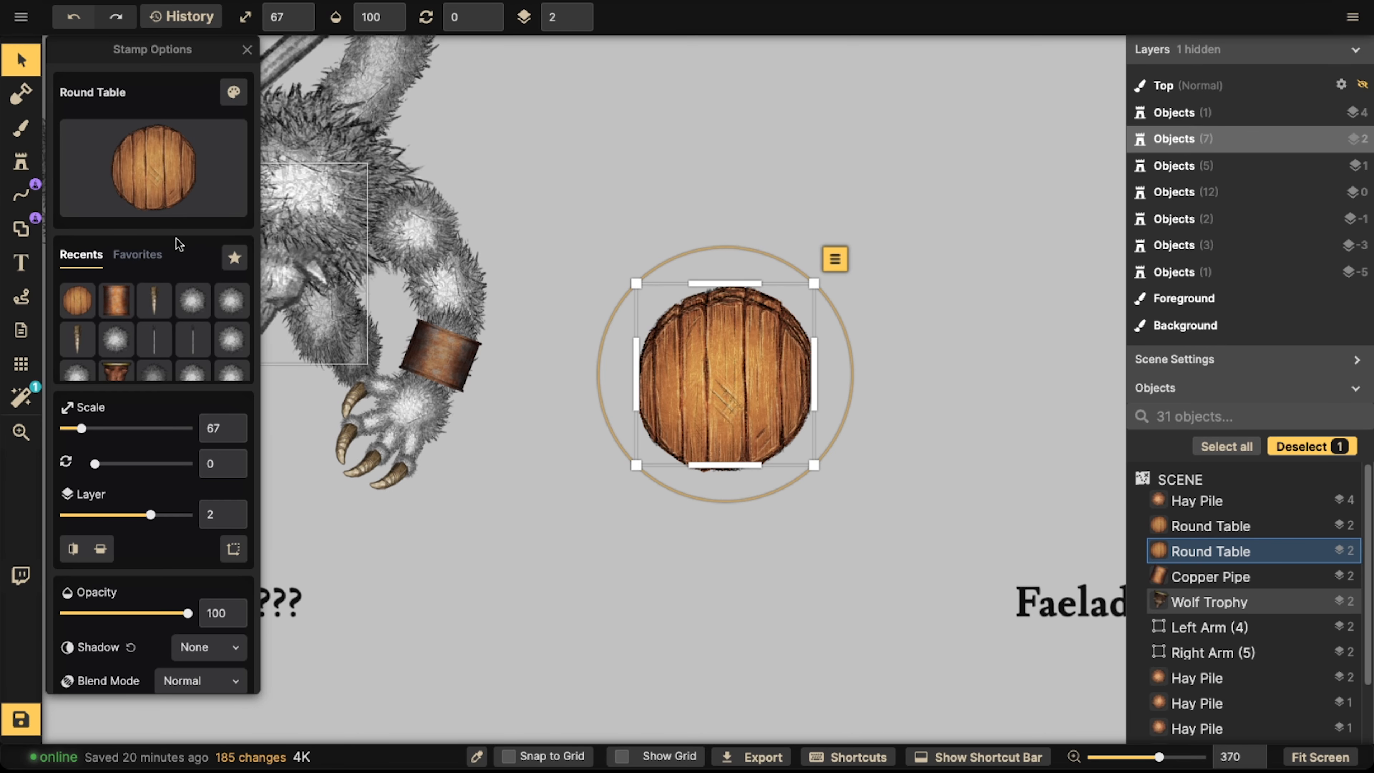
pyautogui.scroll(-1, 164, 534)
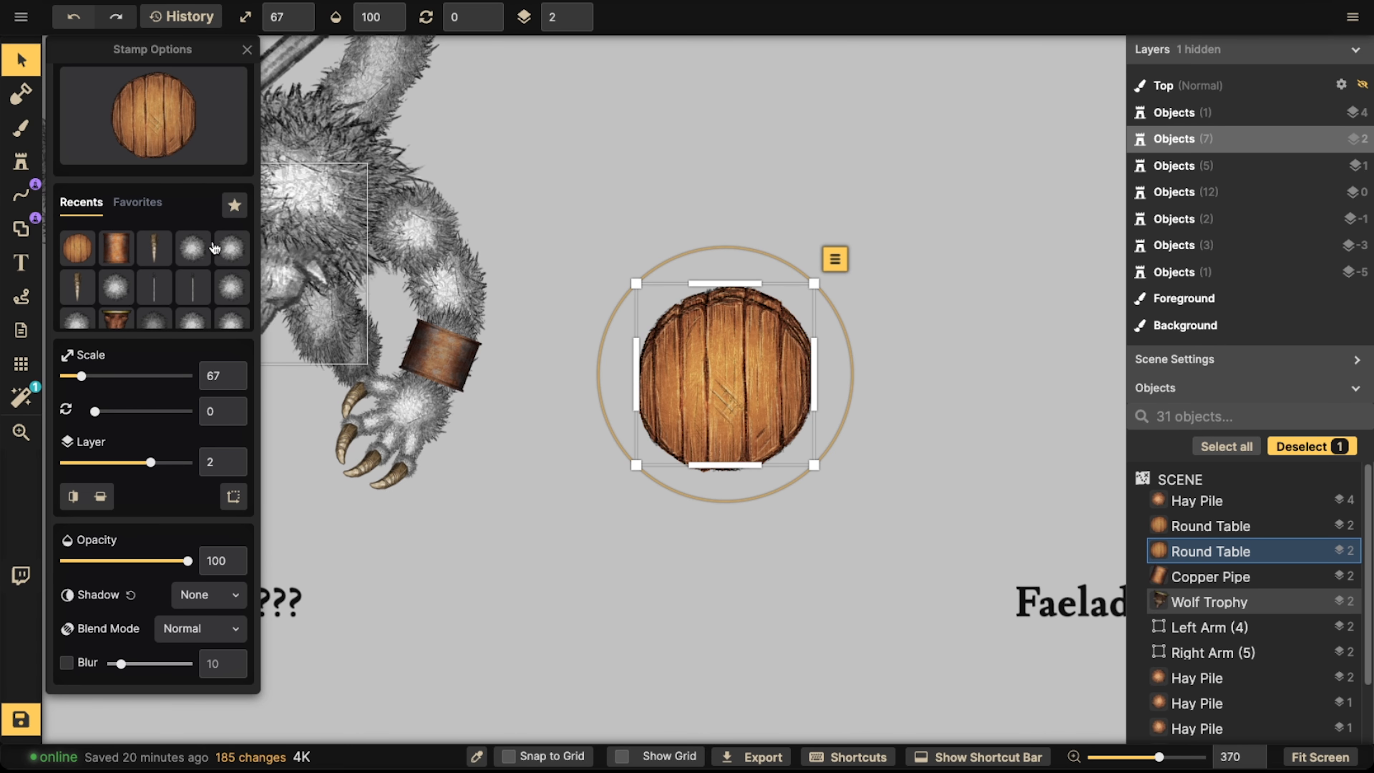
pyautogui.scroll(1, 214, 490)
pyautogui.scroll(-1, 215, 489)
pyautogui.scroll(1, 214, 490)
pyautogui.click(234, 92)
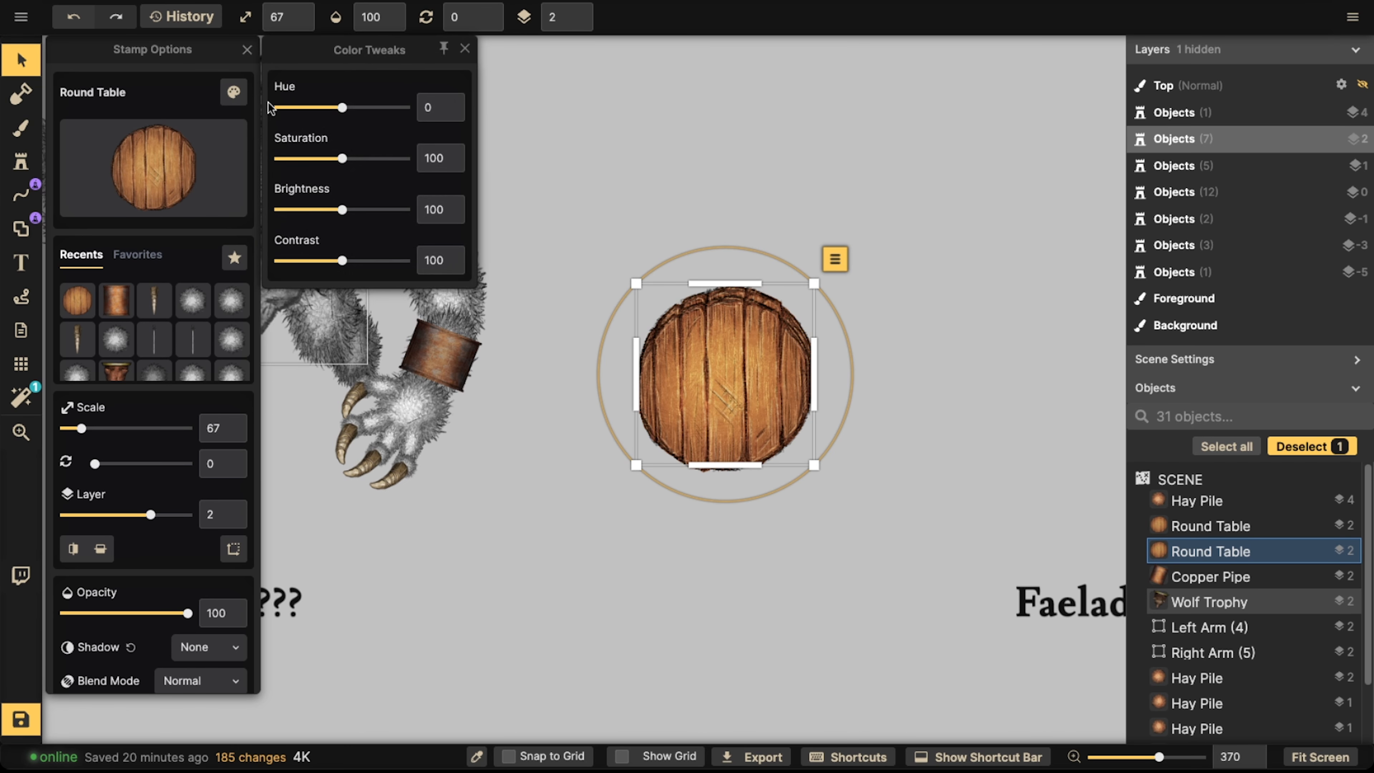
pyautogui.moveTo(325, 211); pyautogui.dragTo(316, 211)
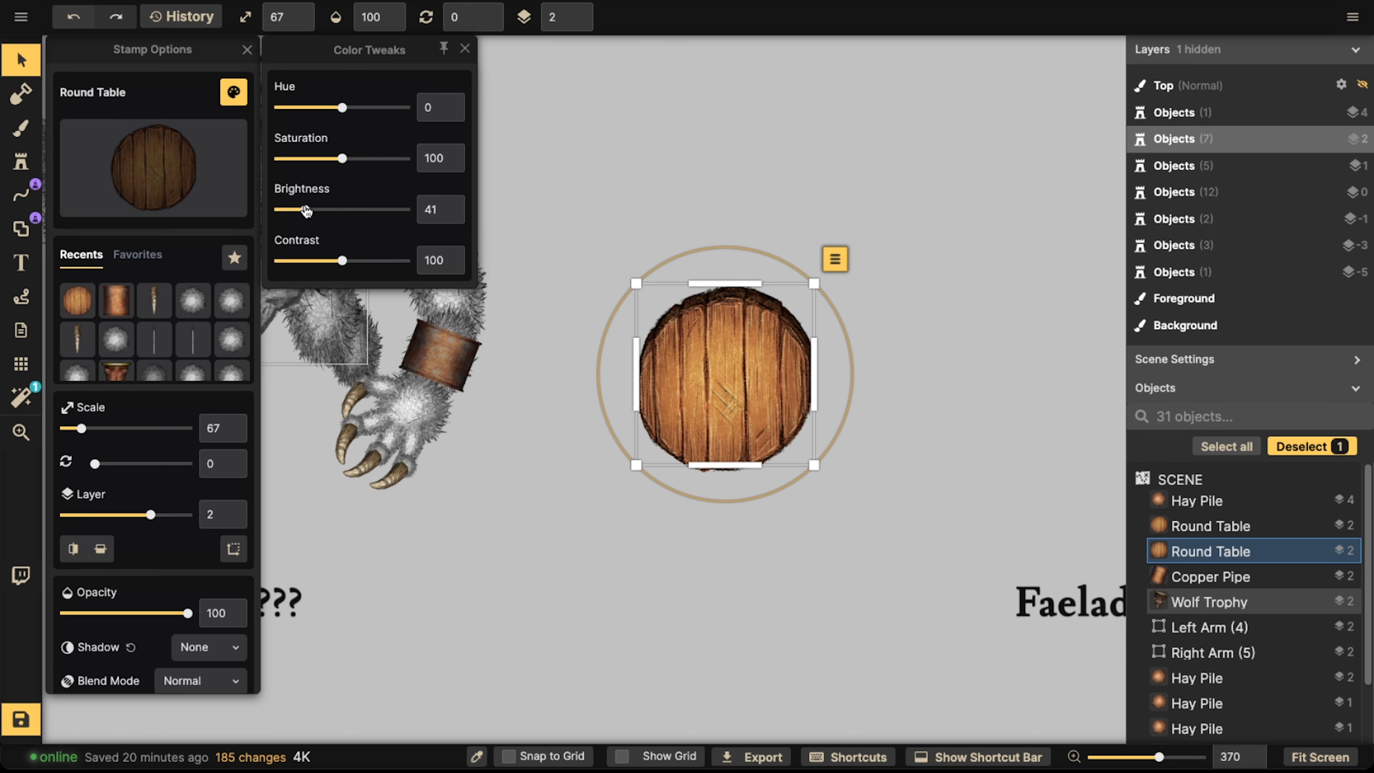
# - Select both Round Tables, squash their height to 71, and group them
pyautogui.moveTo(628, 246); pyautogui.dragTo(757, 300)
pyautogui.moveTo(724, 283); pyautogui.dragTo(724, 326)
pyautogui.click(656, 17)
# - Try the table group over the left forearm at rotation 289, and return it upright beside the arm
pyautogui.moveTo(725, 401); pyautogui.dragTo(478, 363)
pyautogui.moveTo(362, 349); pyautogui.dragTo(415, 497)
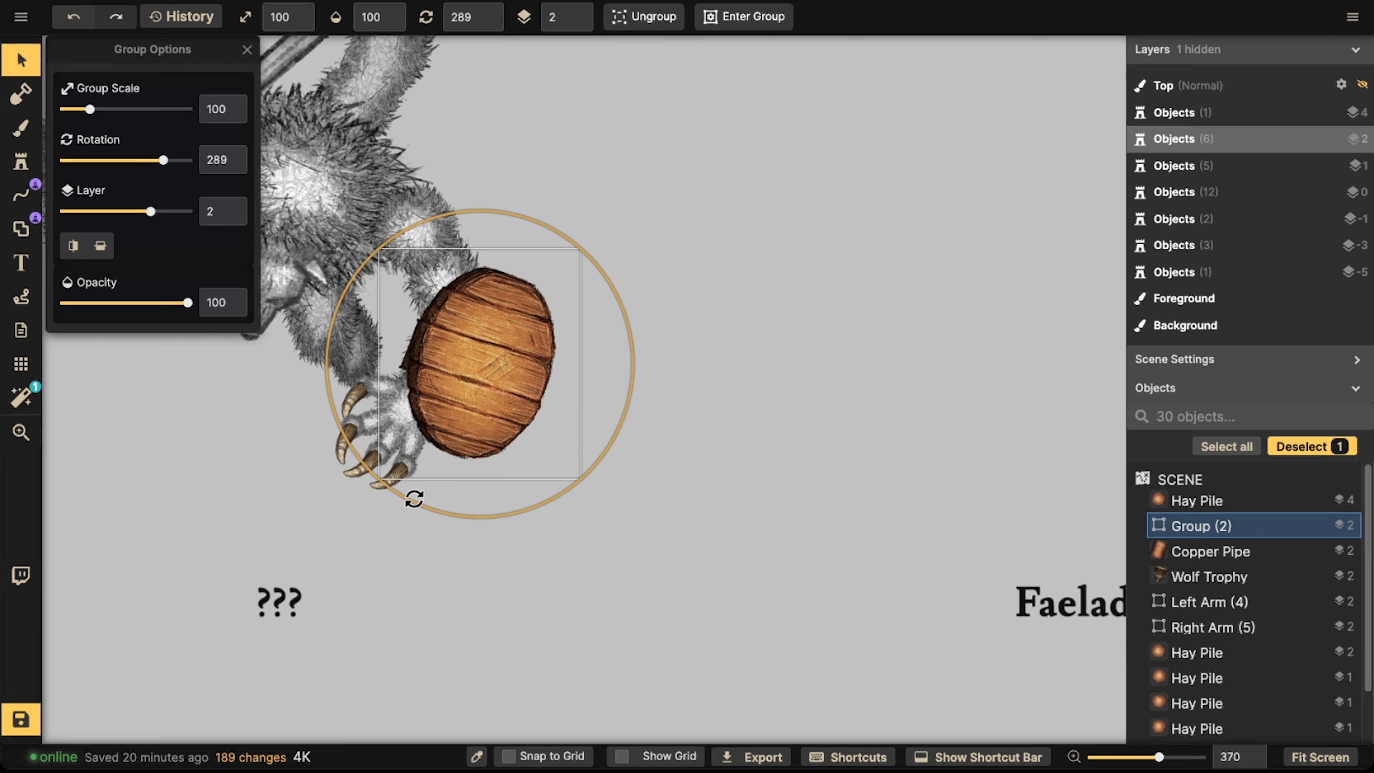
pyautogui.moveTo(446, 391); pyautogui.dragTo(643, 420)
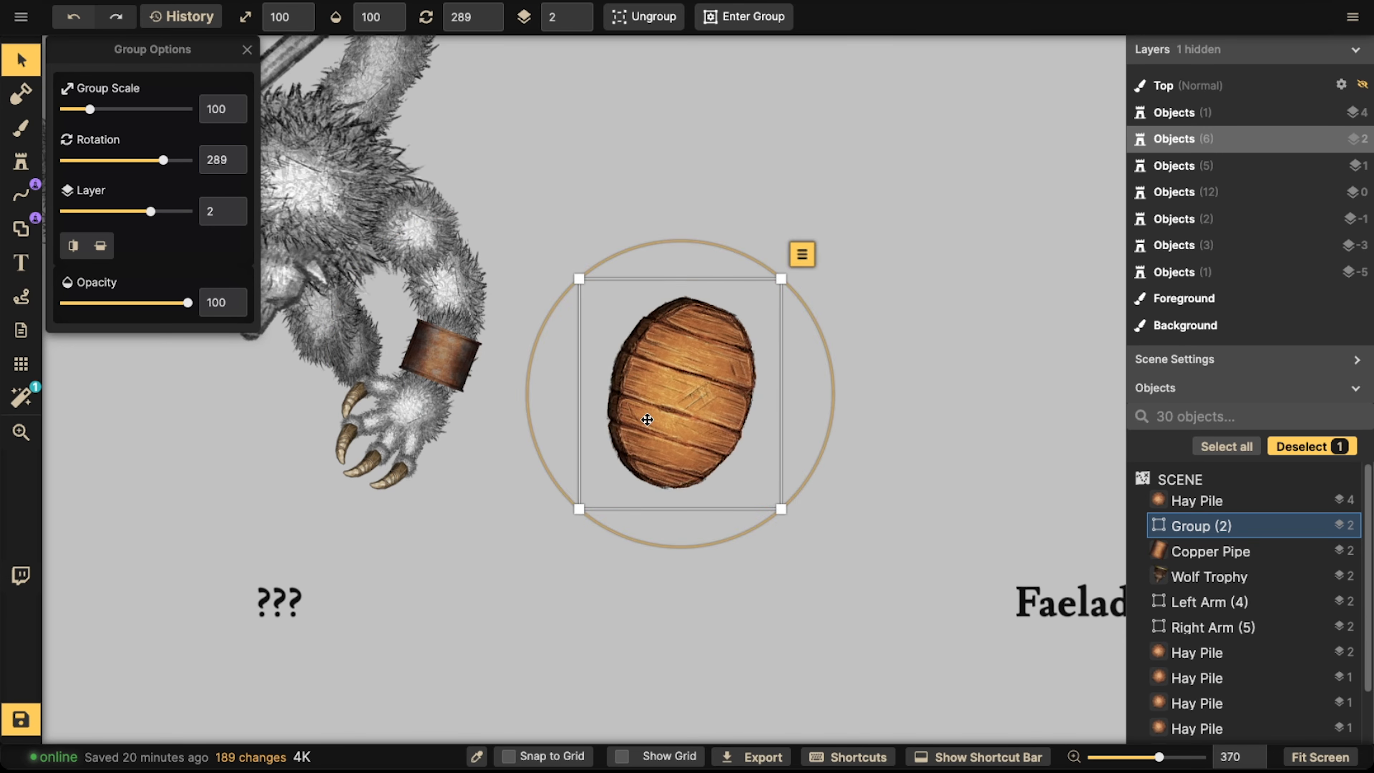
pyautogui.scroll(-5, 644, 420)
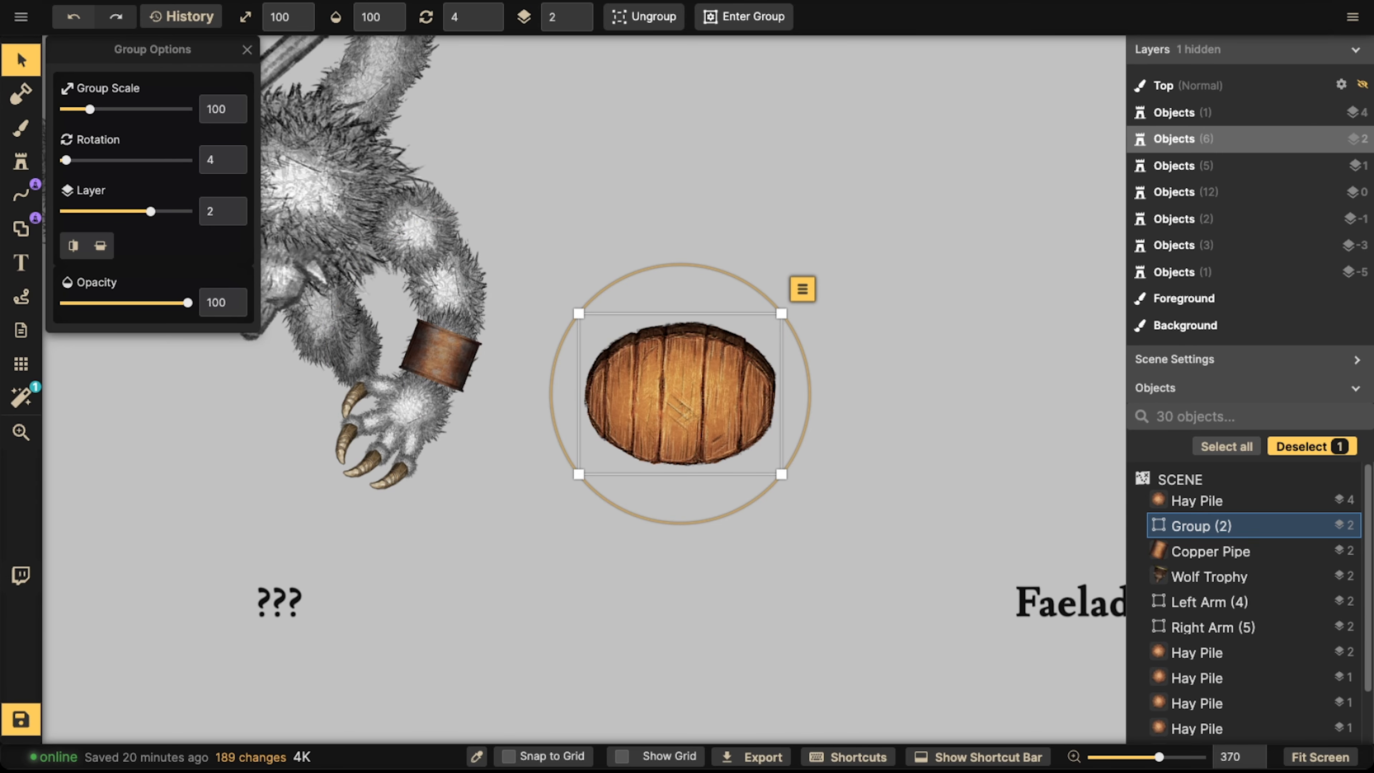
pyautogui.click(496, 21)
pyautogui.press('Escape')
# - Enter the table group and flatten both Round Tables further to height 45
pyautogui.doubleClick(674, 368)
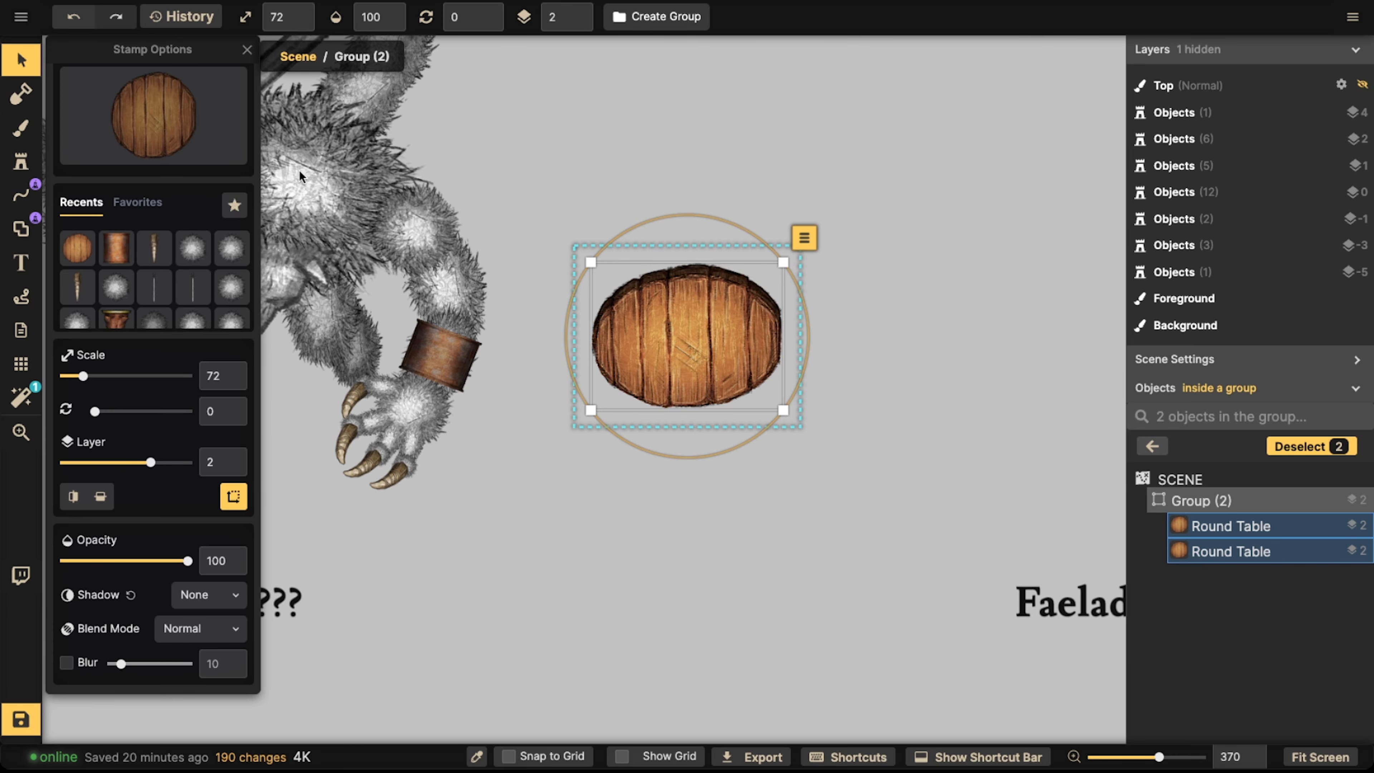
pyautogui.click(233, 496)
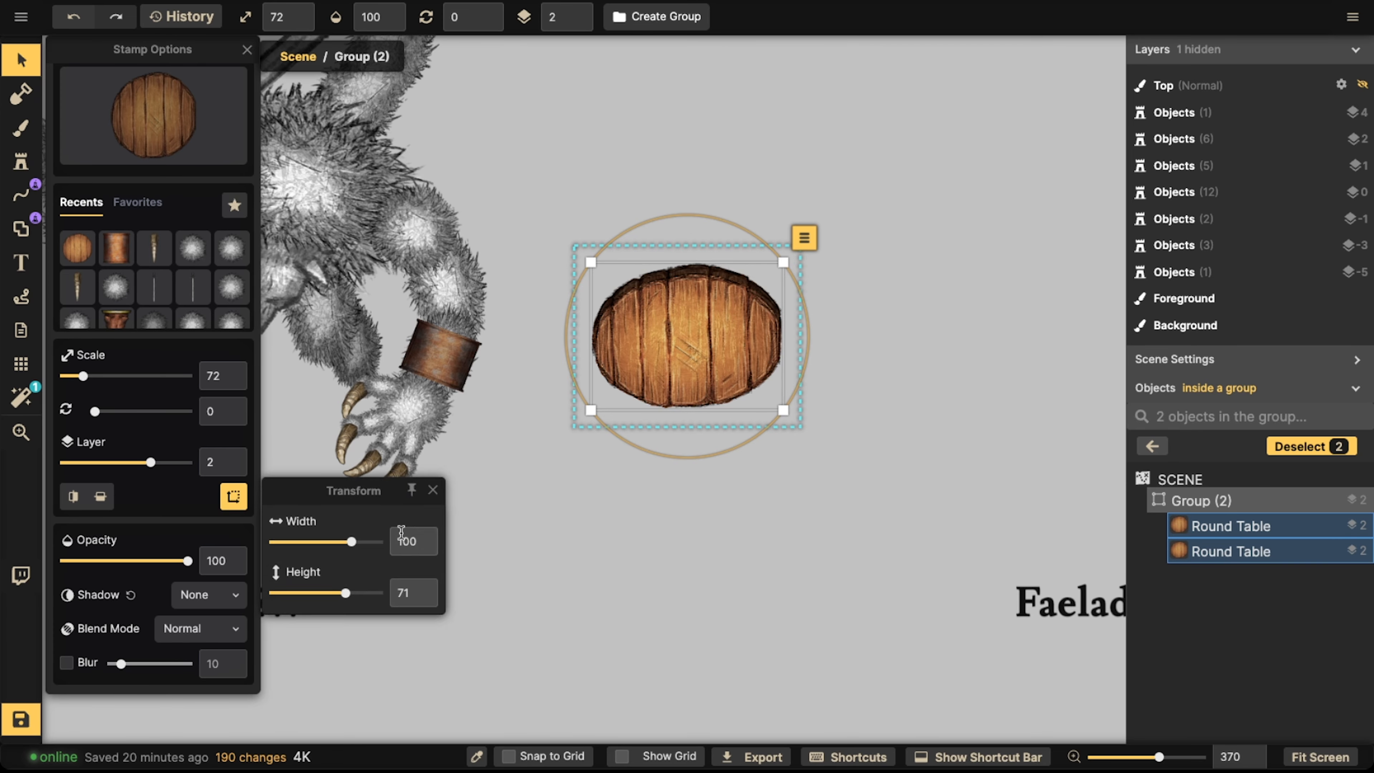
pyautogui.moveTo(346, 594); pyautogui.dragTo(339, 583)
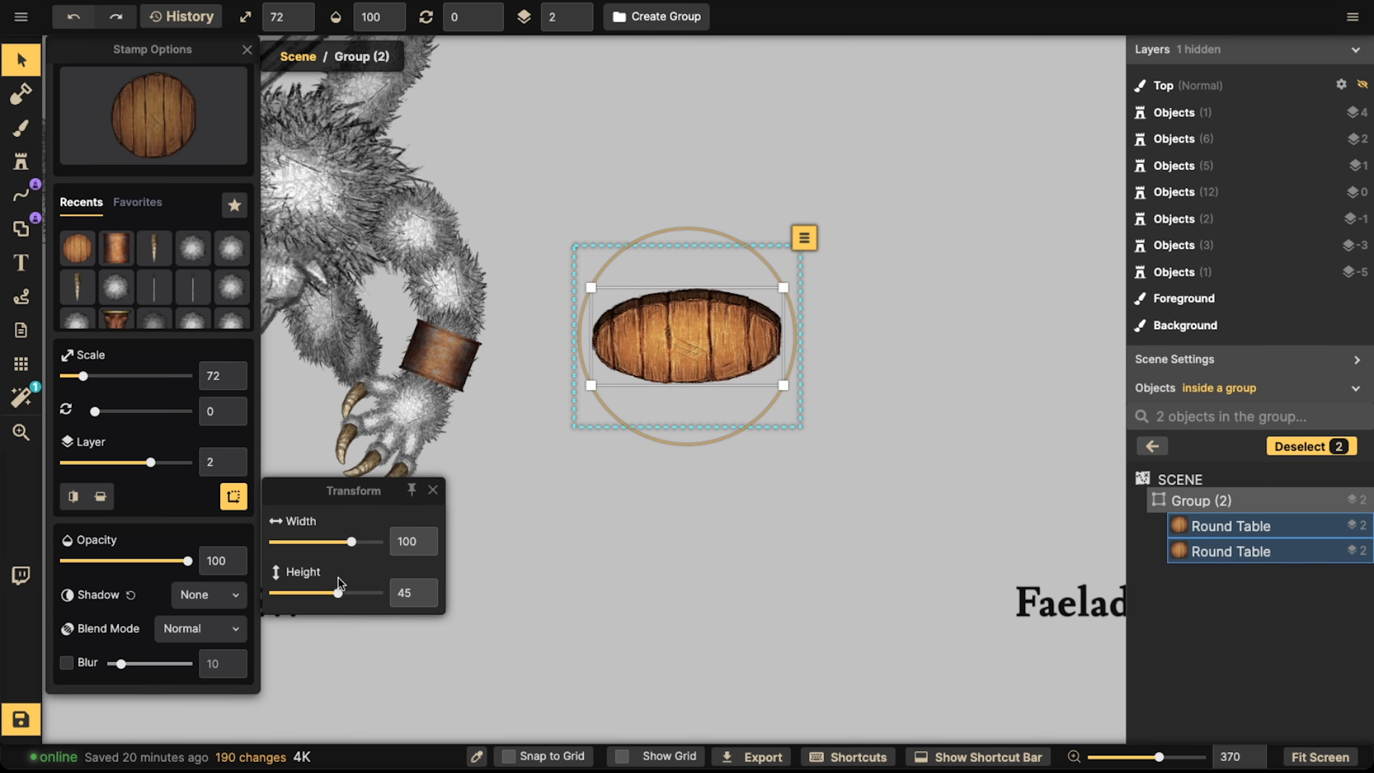
pyautogui.click(683, 230)
pyautogui.doubleClick(683, 230)
# - Rotate the flattened shield to 288.5 and position it over the outer side of the left forearm's pipe bracer
pyautogui.click(688, 337)
pyautogui.moveTo(832, 336); pyautogui.dragTo(725, 196)
pyautogui.moveTo(695, 357); pyautogui.dragTo(739, 391)
# - Enter the shield group with both Round Tables selected and open the stamp catalog
pyautogui.doubleClick(739, 391)
pyautogui.scroll(5, 754, 368)
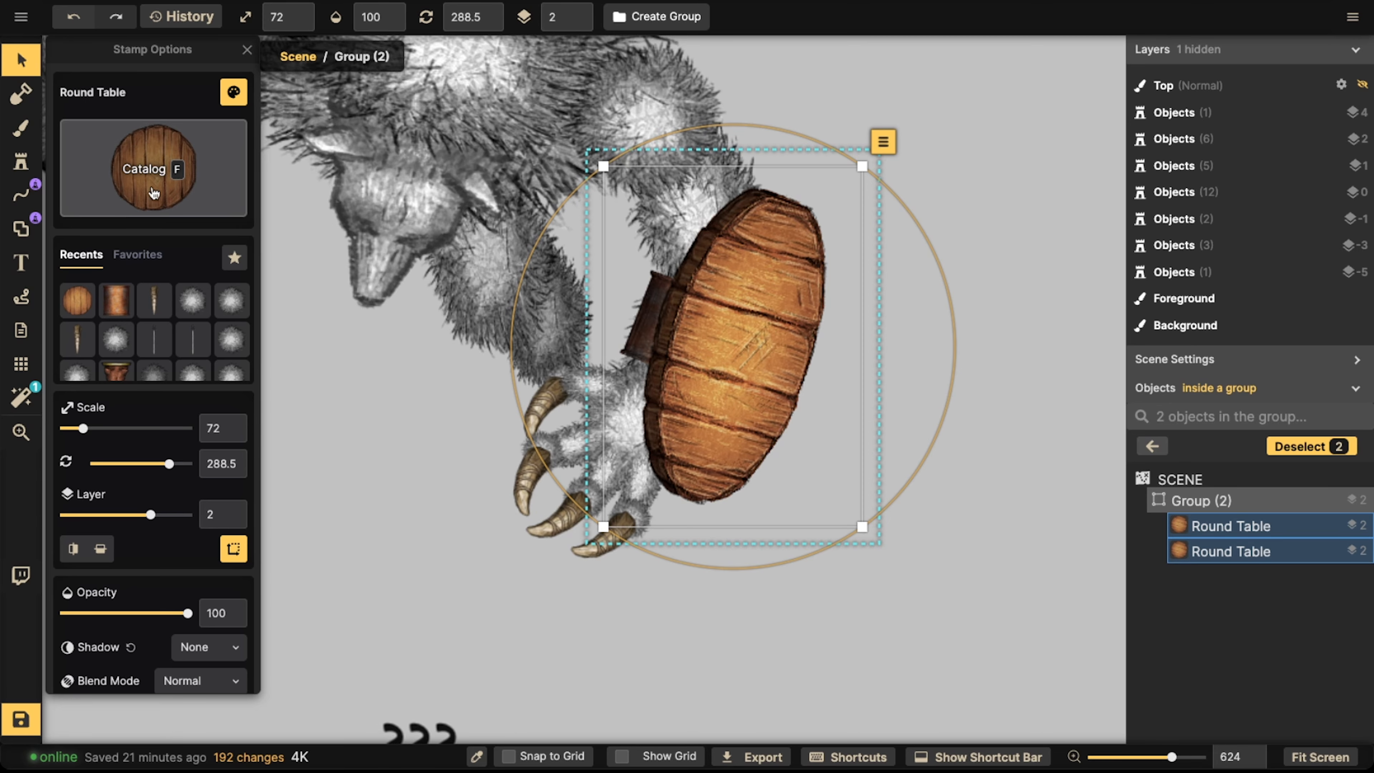
pyautogui.click(154, 153)
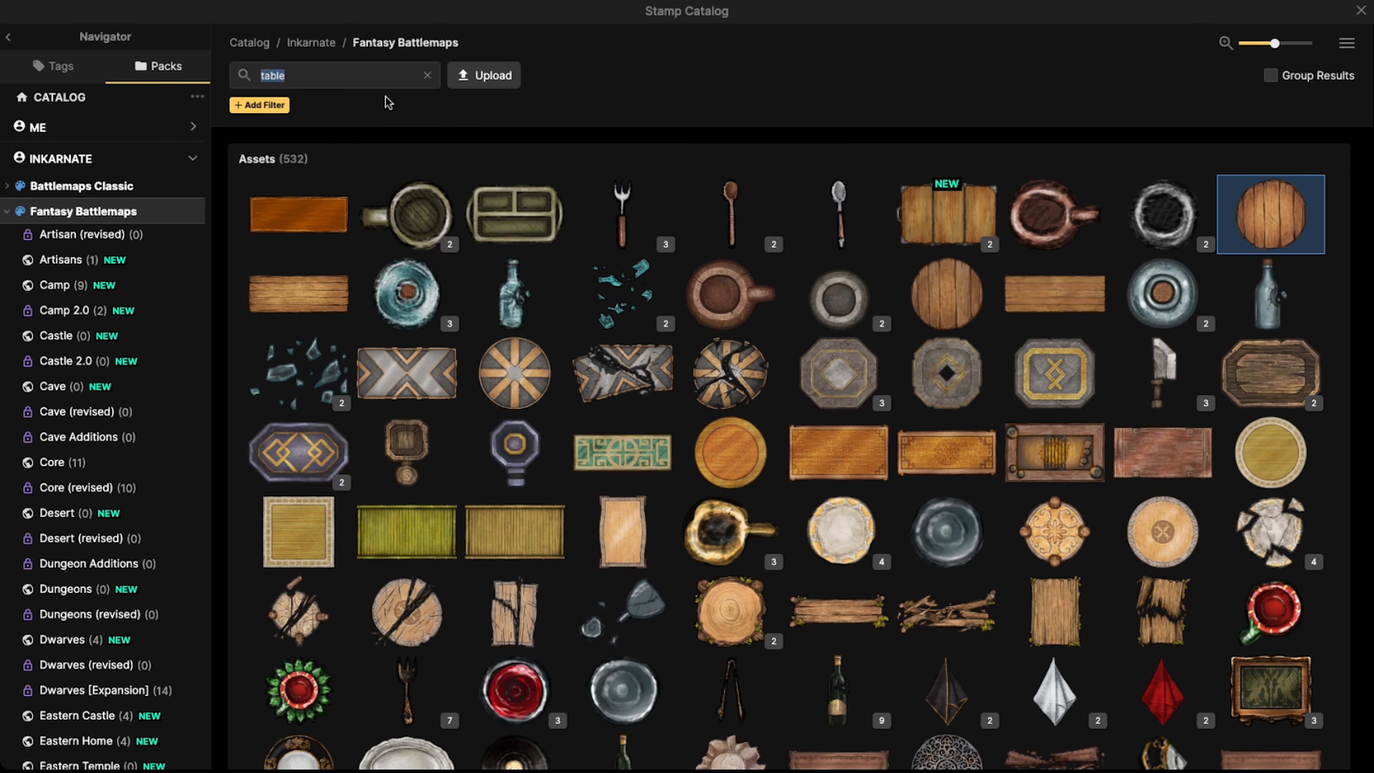